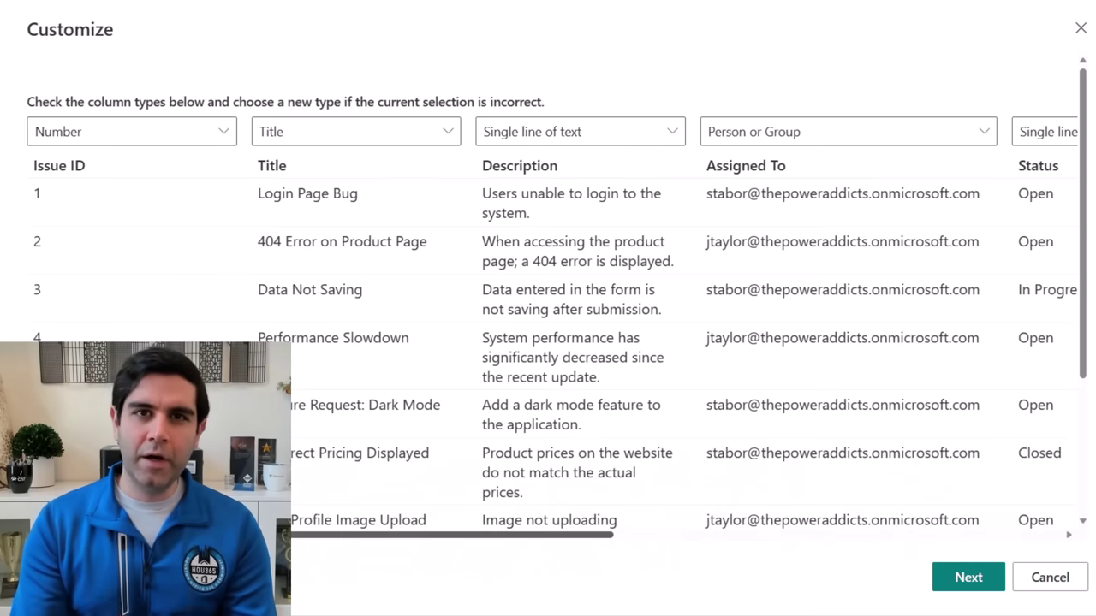
Set the column type of both Status and Priority to Choice in the import preview
{"action": "left_click_drag", "start_coordinate": [278, 536], "coordinate": [493, 548]}
{"action": "left_click", "coordinate": [663, 135]}
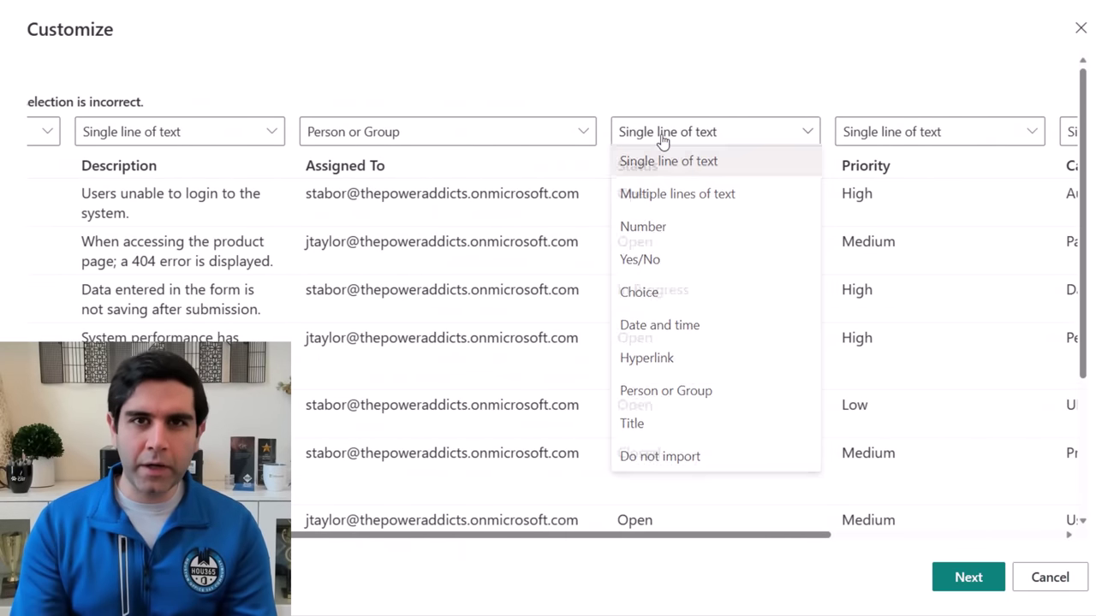
{"action": "left_click", "coordinate": [660, 293]}
{"action": "scroll", "coordinate": [677, 214], "scroll_direction": "right", "scroll_amount": 3}
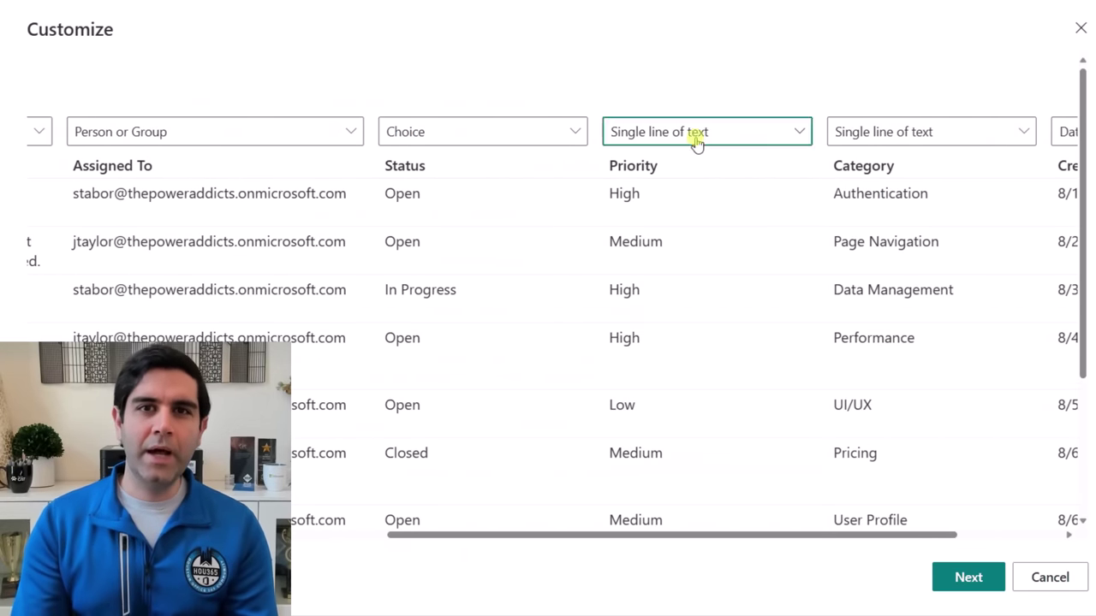
{"action": "left_click", "coordinate": [697, 137]}
{"action": "left_click", "coordinate": [633, 291]}
Accept the column types and create the list as Issue Tracking Data, shown in site navigation
{"action": "scroll", "coordinate": [702, 343], "scroll_direction": "right", "scroll_amount": 3}
{"action": "left_click", "coordinate": [968, 578]}
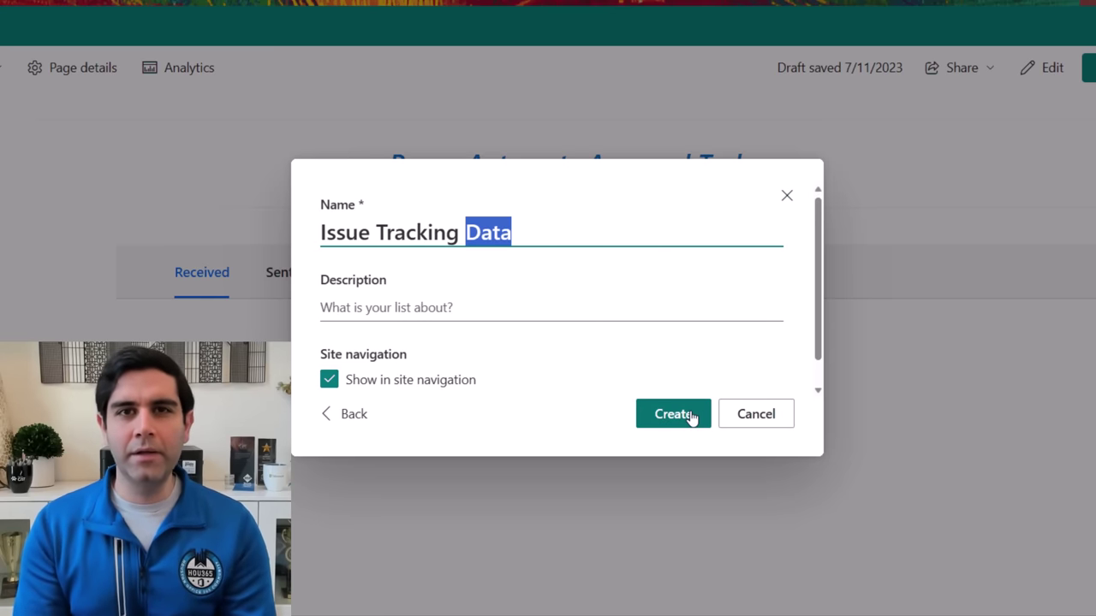
{"action": "left_click", "coordinate": [673, 414]}
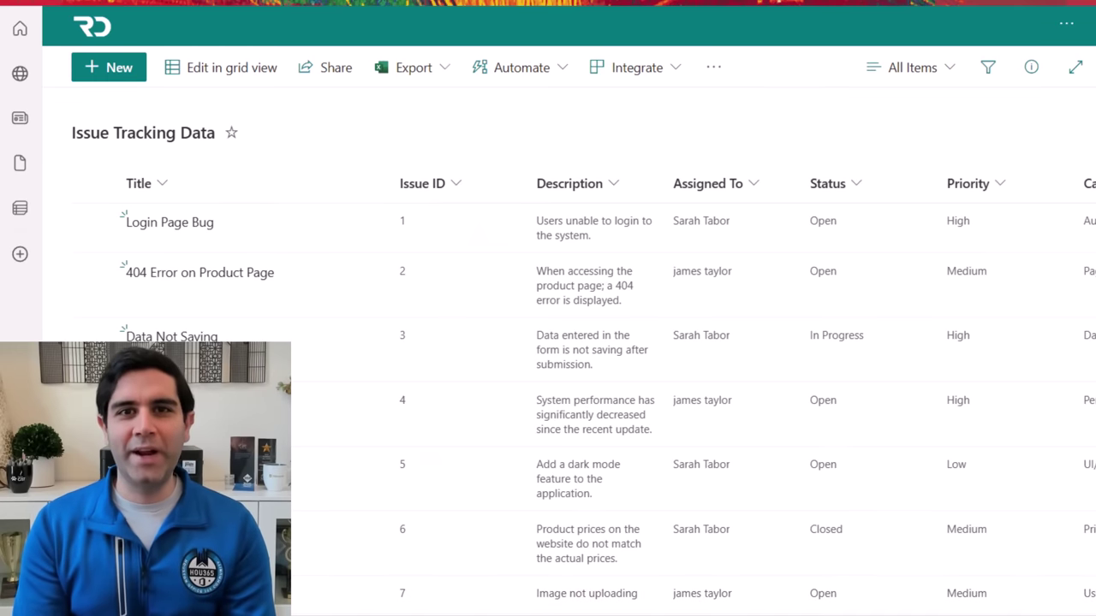
{"action": "scroll", "coordinate": [598, 389], "scroll_direction": "right", "scroll_amount": 3}
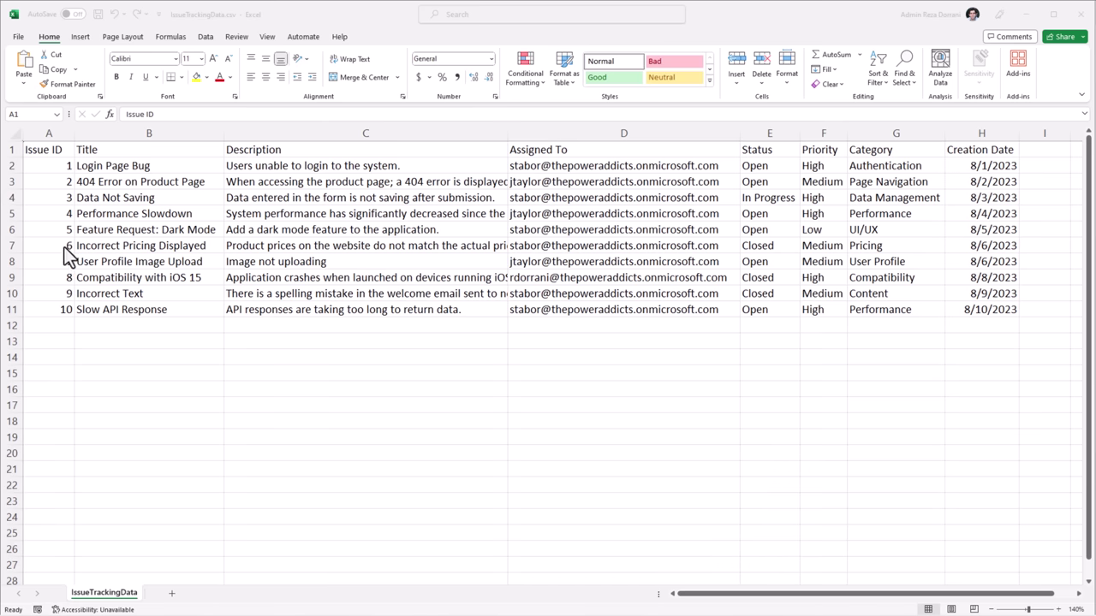
Switch to the RD Power 365 SharePoint site and start a new list from CSV by uploading IssueTrackingData.csv
{"action": "left_click", "coordinate": [58, 156]}
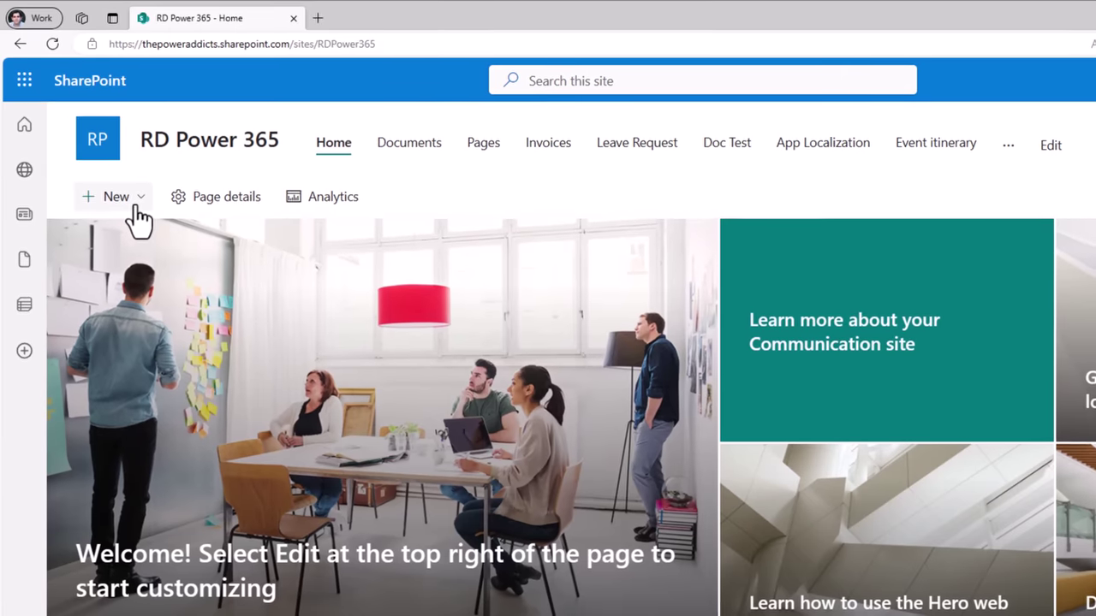
{"action": "left_click", "coordinate": [136, 208]}
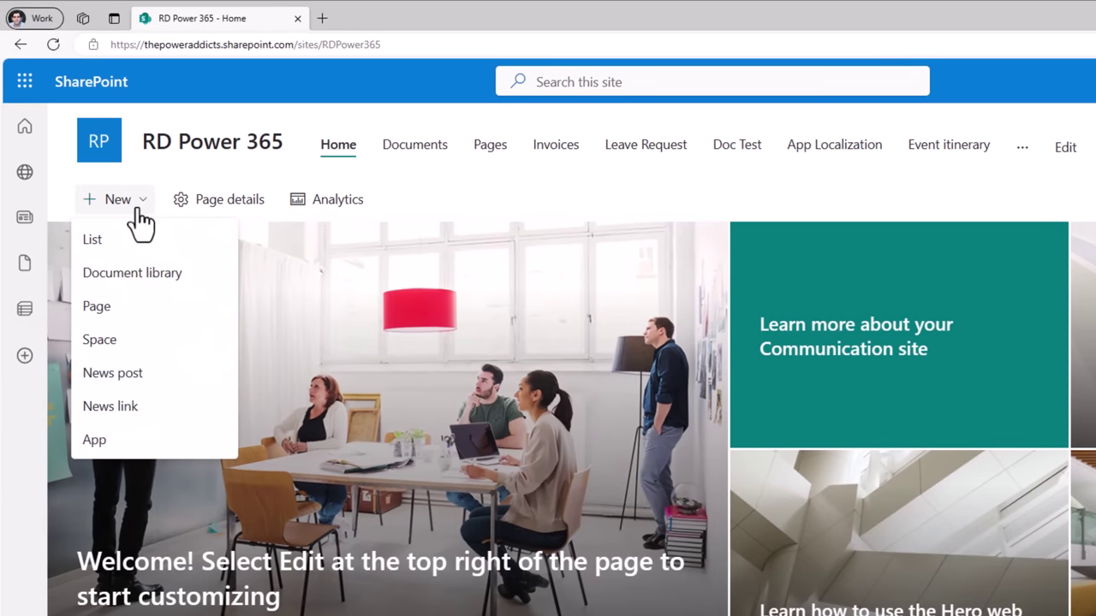
{"action": "left_click", "coordinate": [117, 246]}
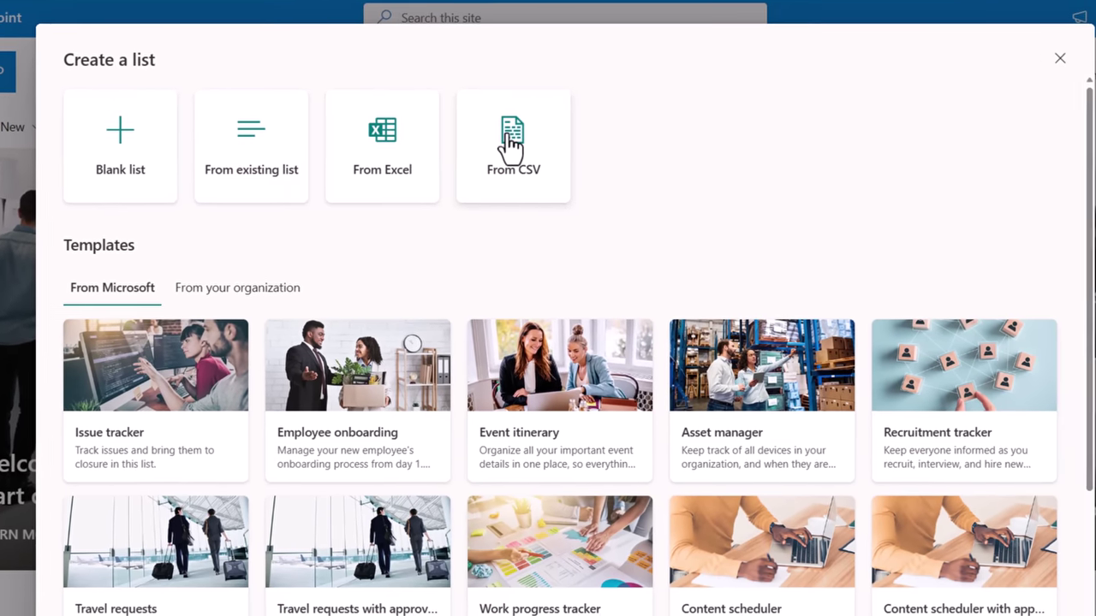
{"action": "left_click", "coordinate": [649, 213]}
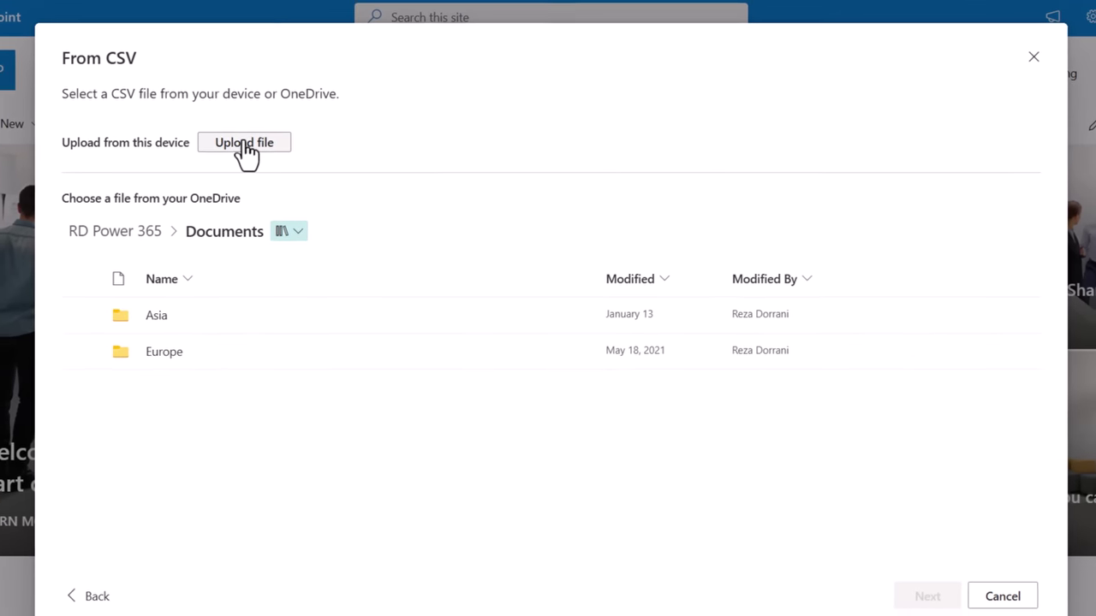
{"action": "left_click", "coordinate": [244, 144]}
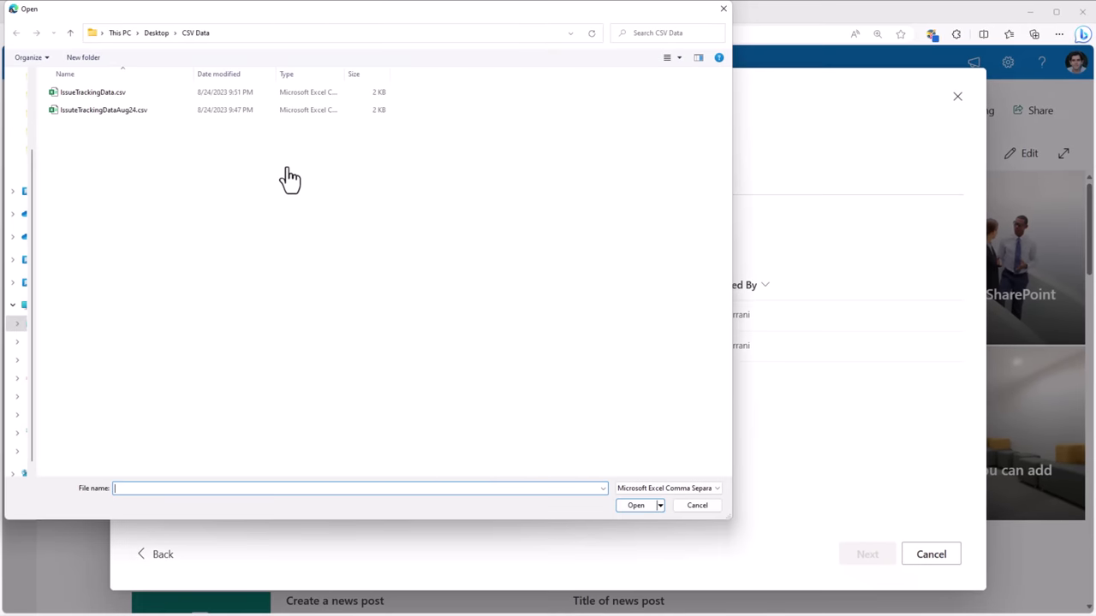
{"action": "double_click", "coordinate": [122, 97]}
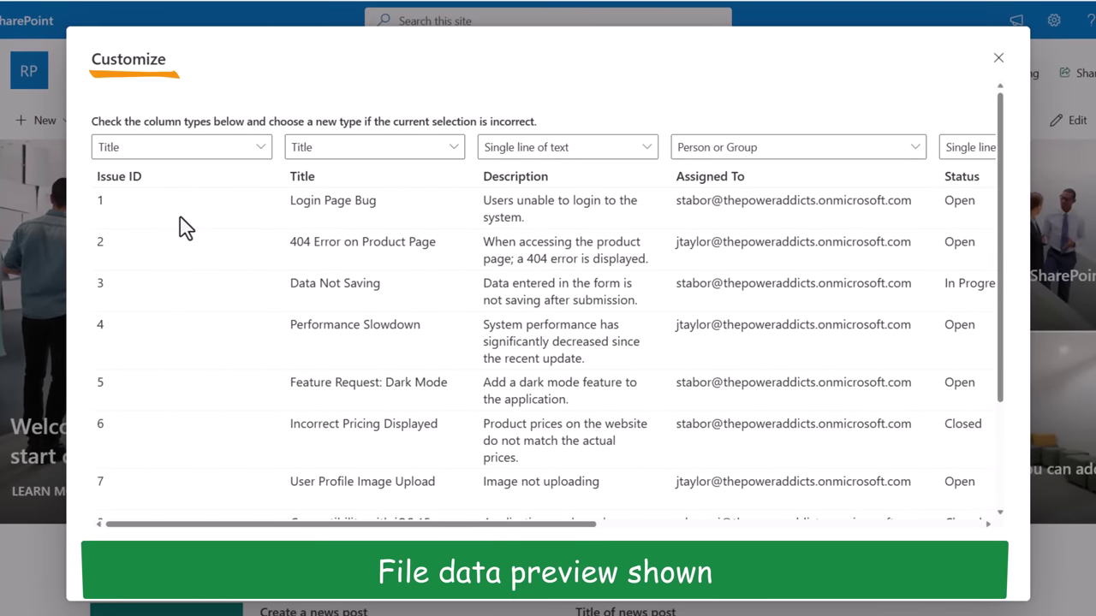
Set the Issue ID column type to Number and keep the Title column as Title
{"action": "left_click_drag", "start_coordinate": [255, 525], "coordinate": [624, 524]}
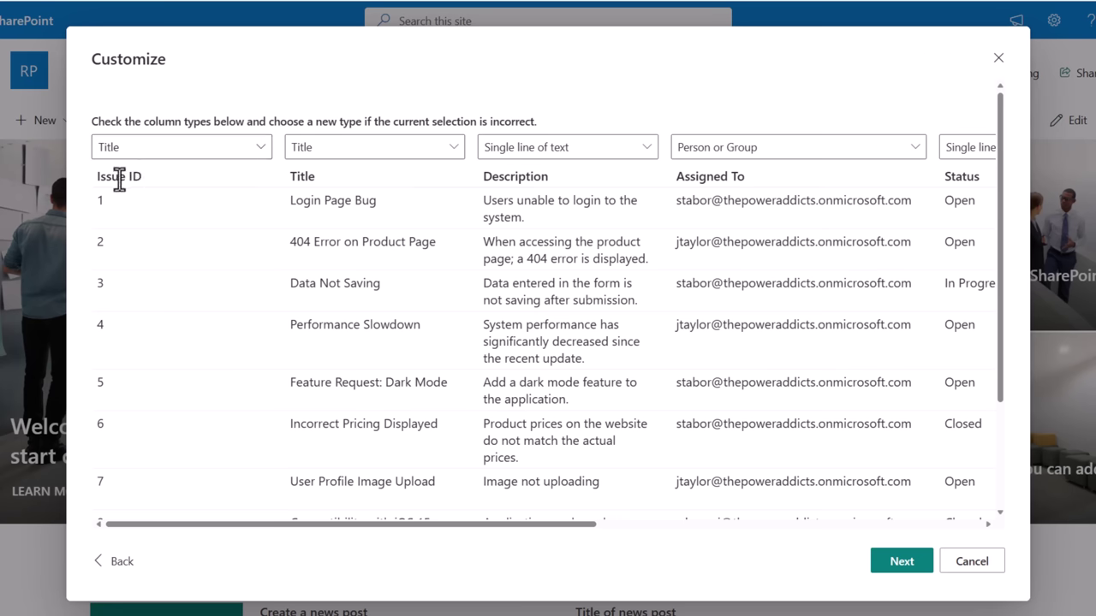
{"action": "left_click", "coordinate": [131, 154]}
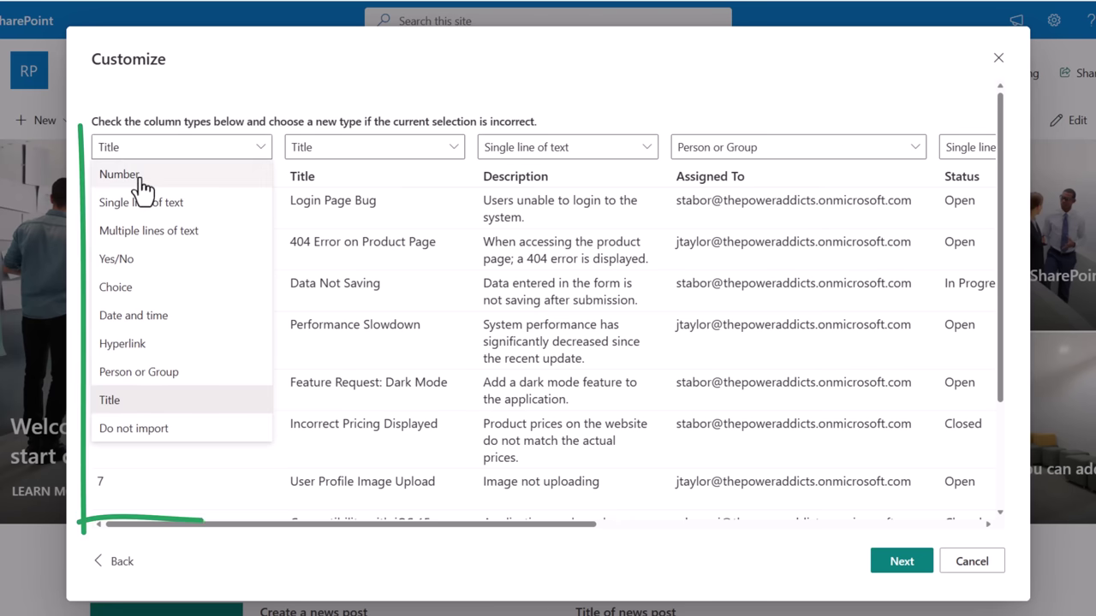
{"action": "left_click", "coordinate": [139, 176]}
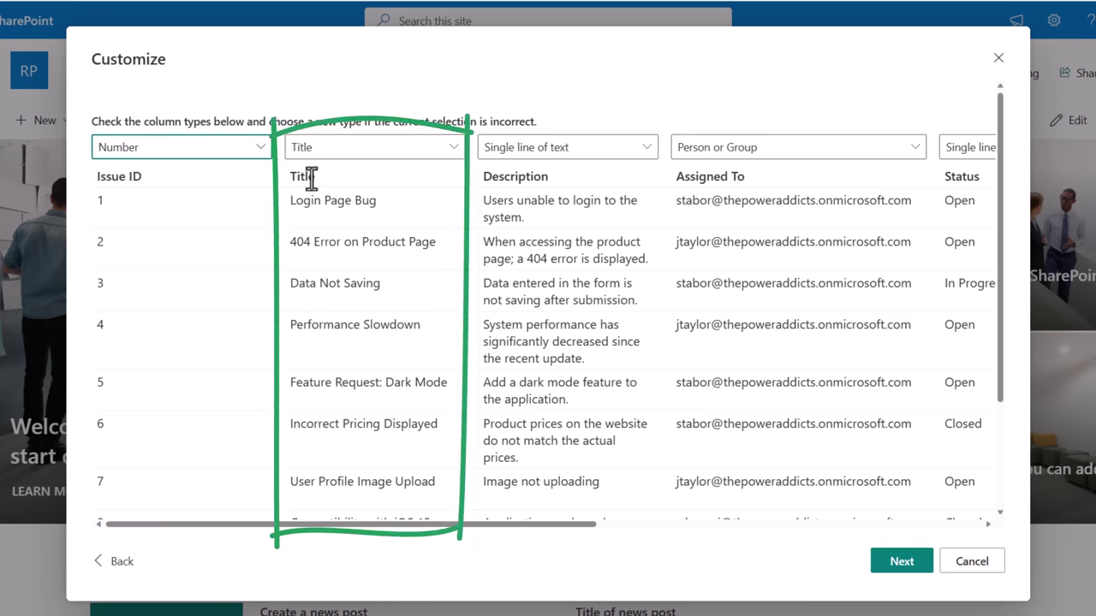
{"action": "left_click", "coordinate": [328, 155]}
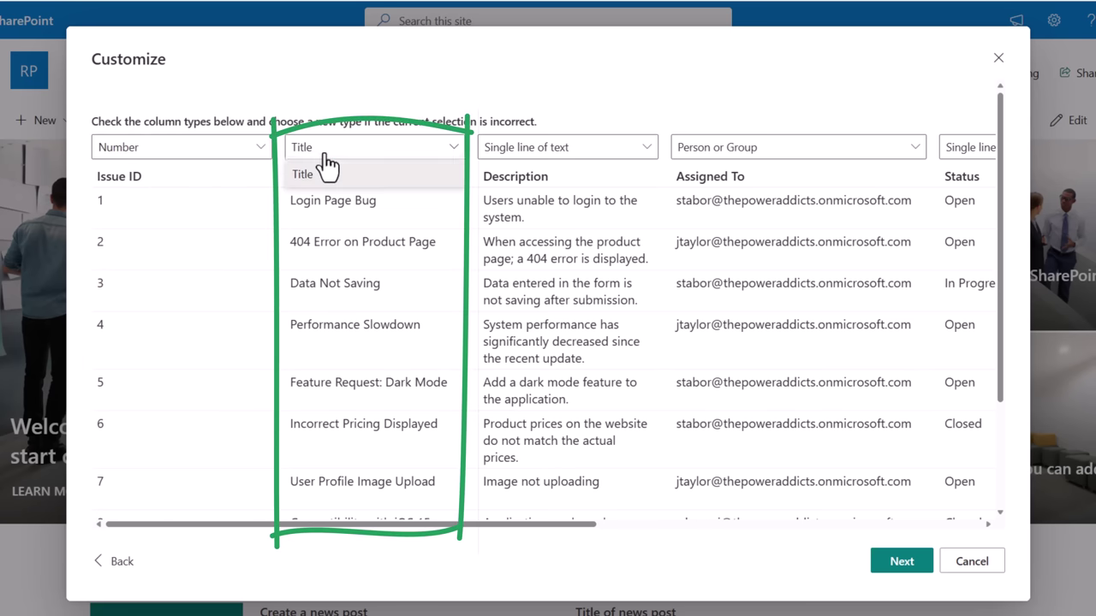
{"action": "left_click", "coordinate": [340, 181]}
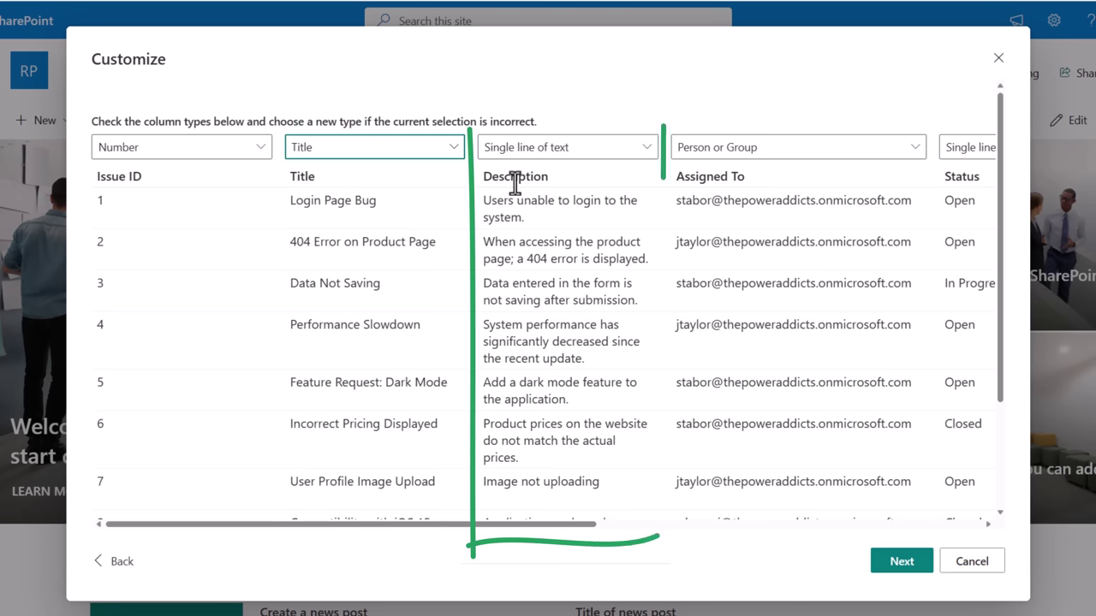
Set the Description column to Multiple lines of text and keep Assigned To as Person or Group
{"action": "left_click", "coordinate": [533, 154]}
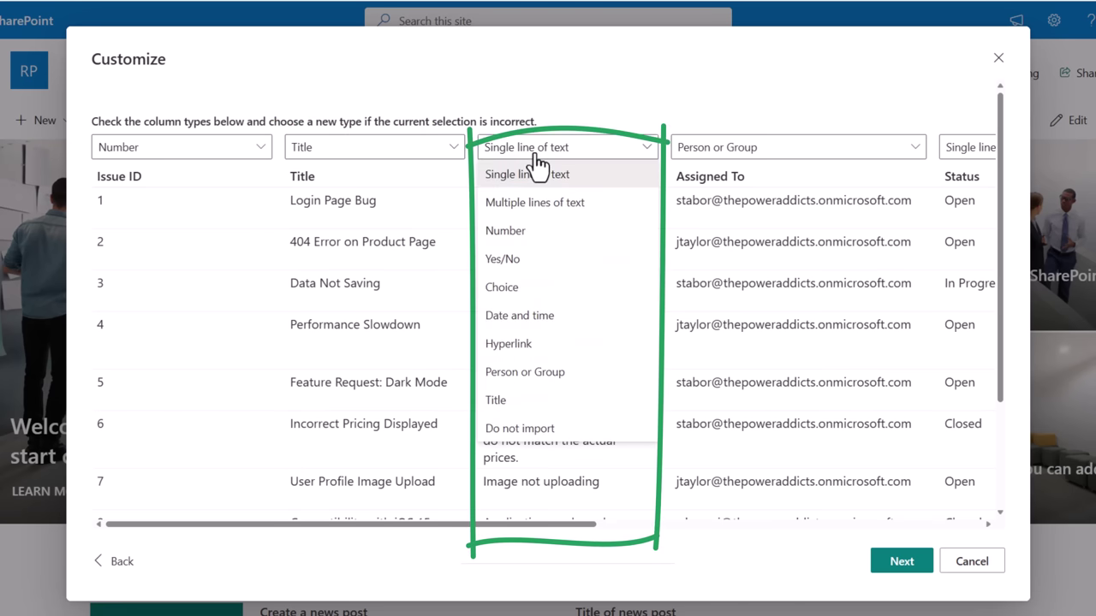
{"action": "left_click", "coordinate": [538, 204]}
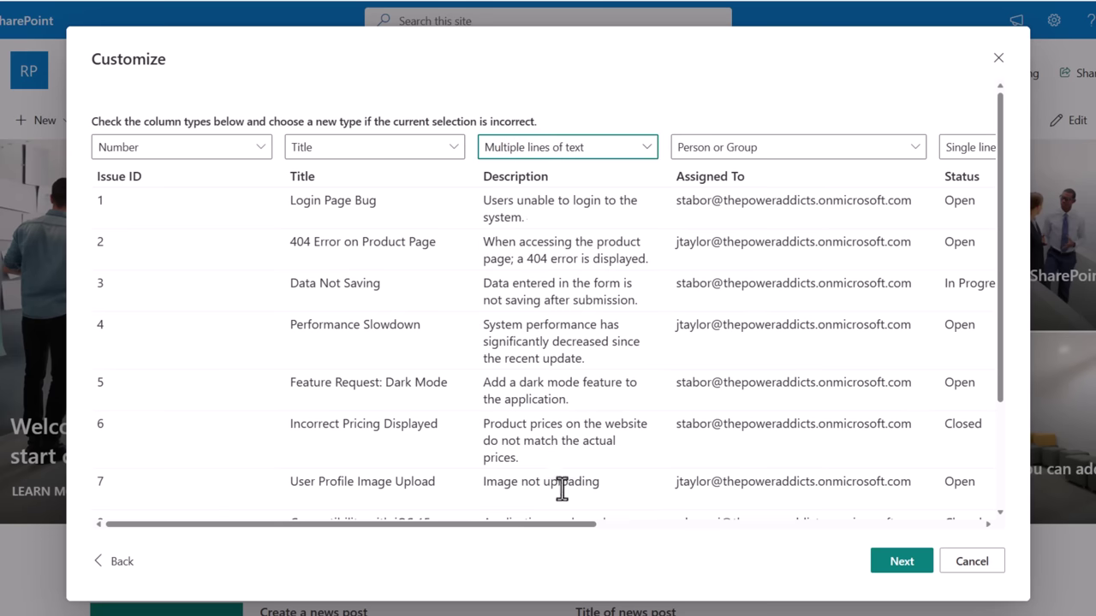
{"action": "scroll", "coordinate": [648, 514], "scroll_direction": "right", "scroll_amount": 5}
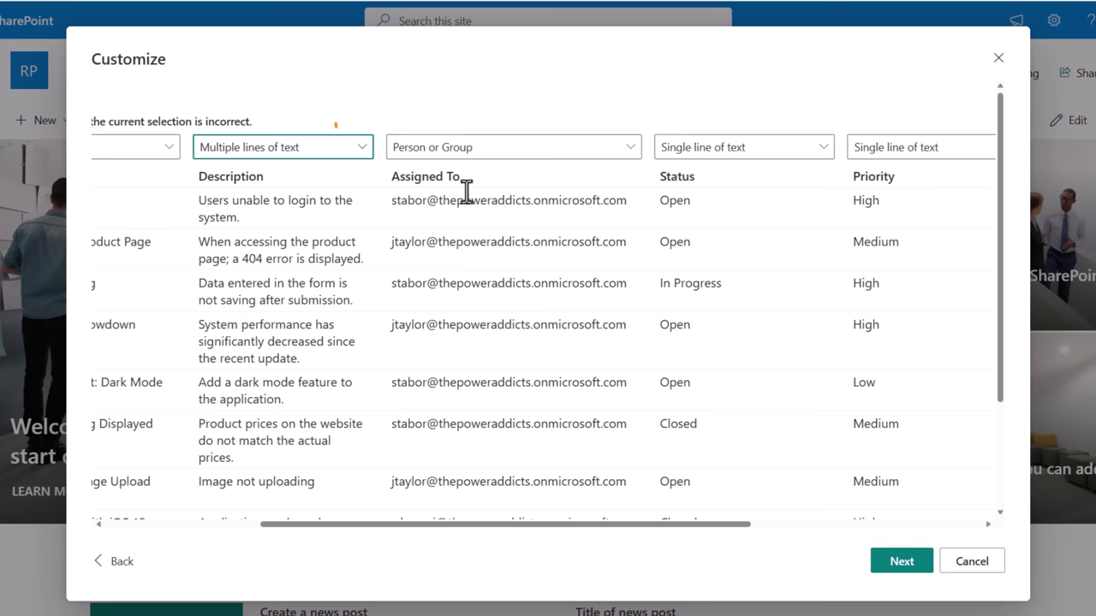
{"action": "left_click", "coordinate": [474, 153]}
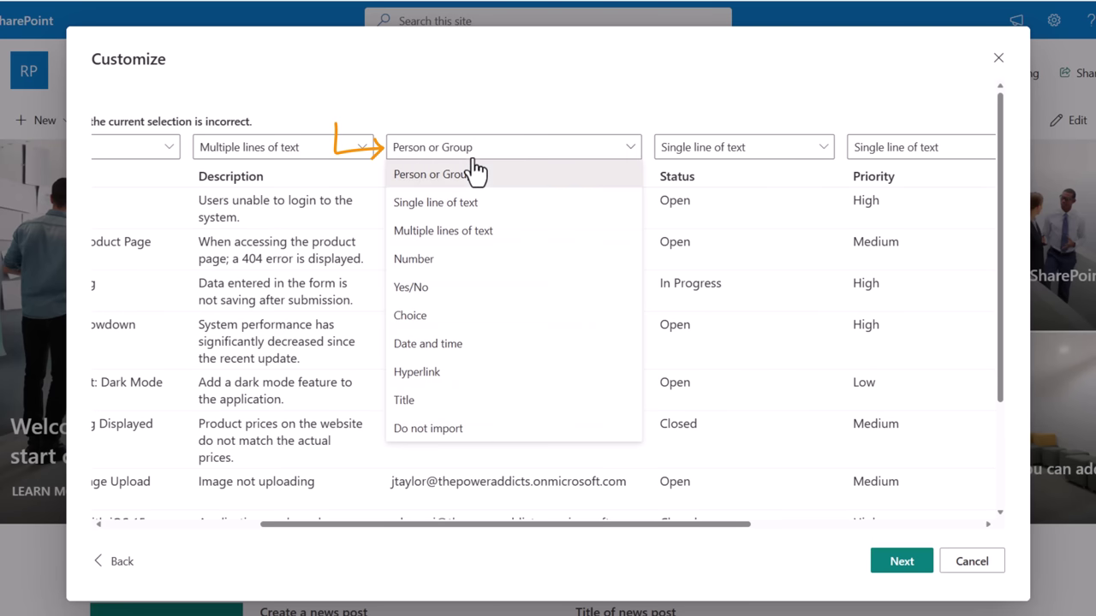
{"action": "left_click", "coordinate": [459, 179]}
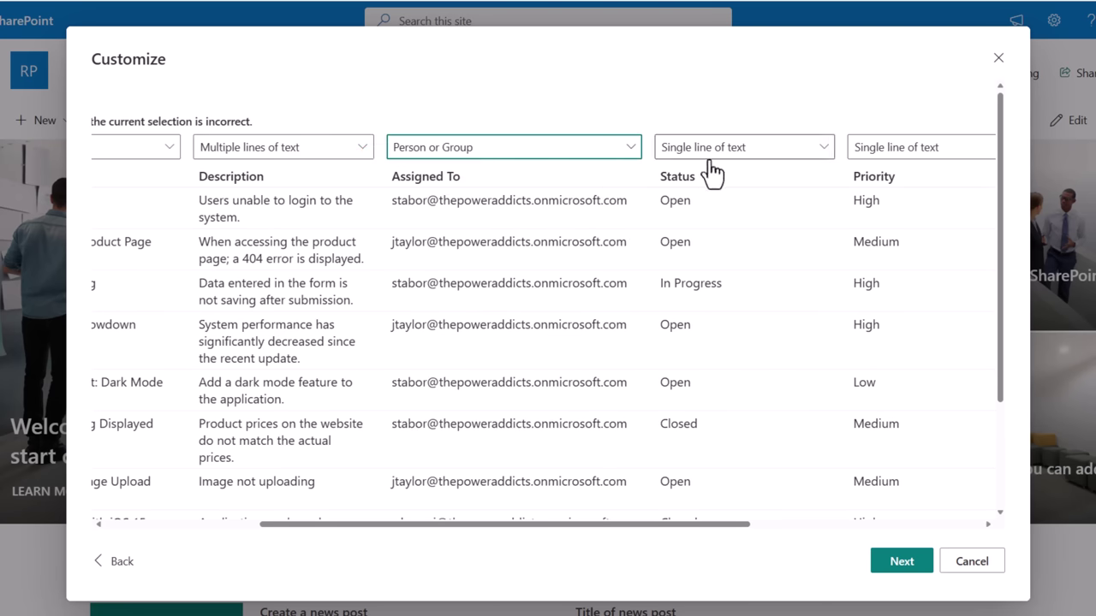
Set the Status, Priority and Category column types to Choice
{"action": "left_click_drag", "start_coordinate": [717, 520], "coordinate": [790, 594]}
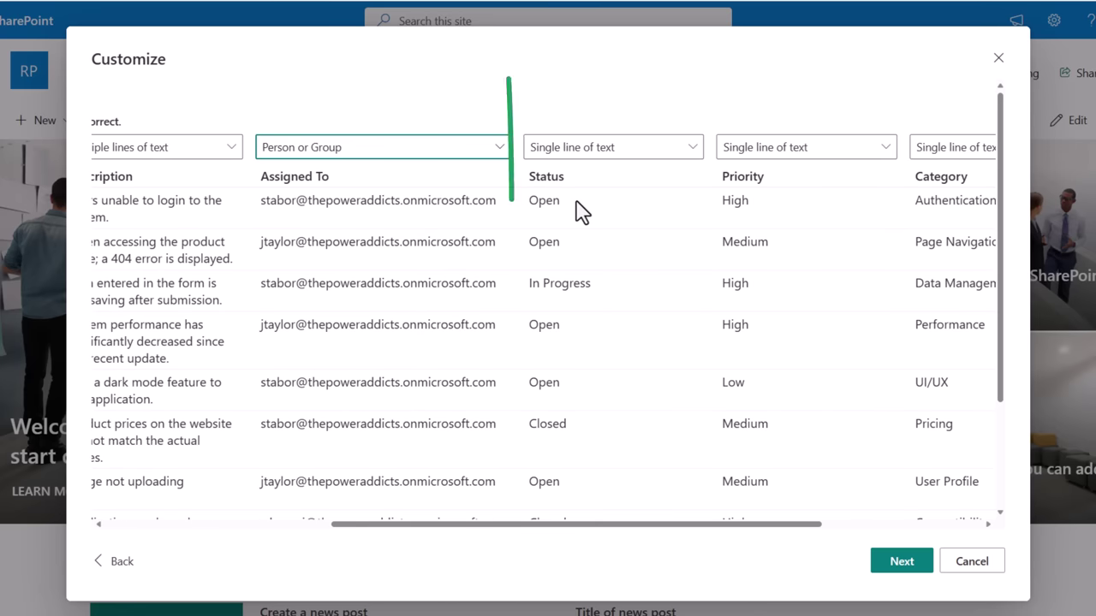
{"action": "left_click", "coordinate": [593, 149]}
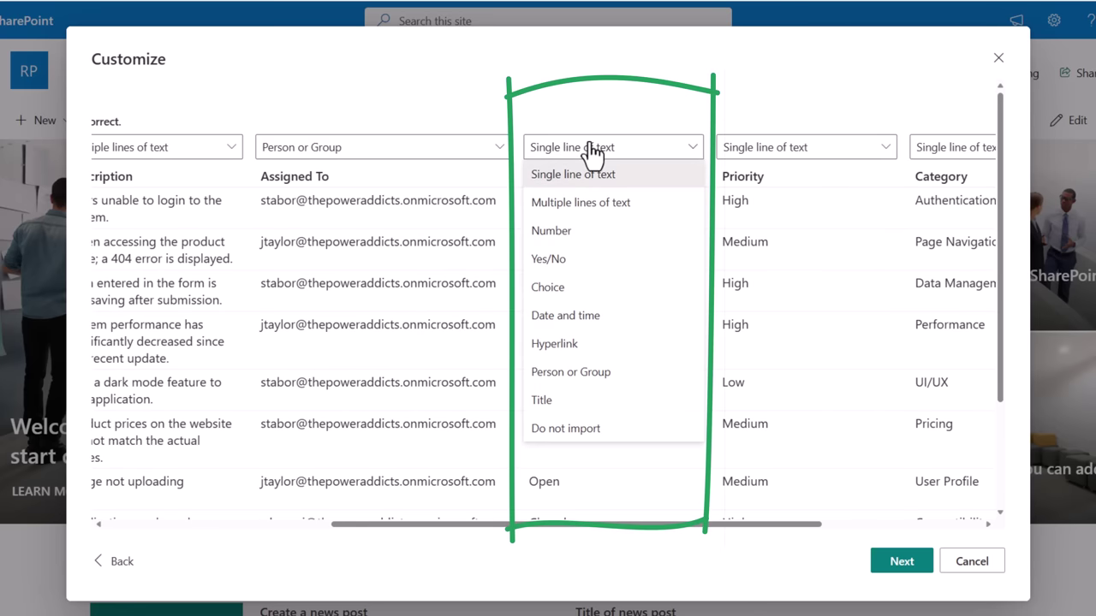
{"action": "left_click", "coordinate": [572, 287]}
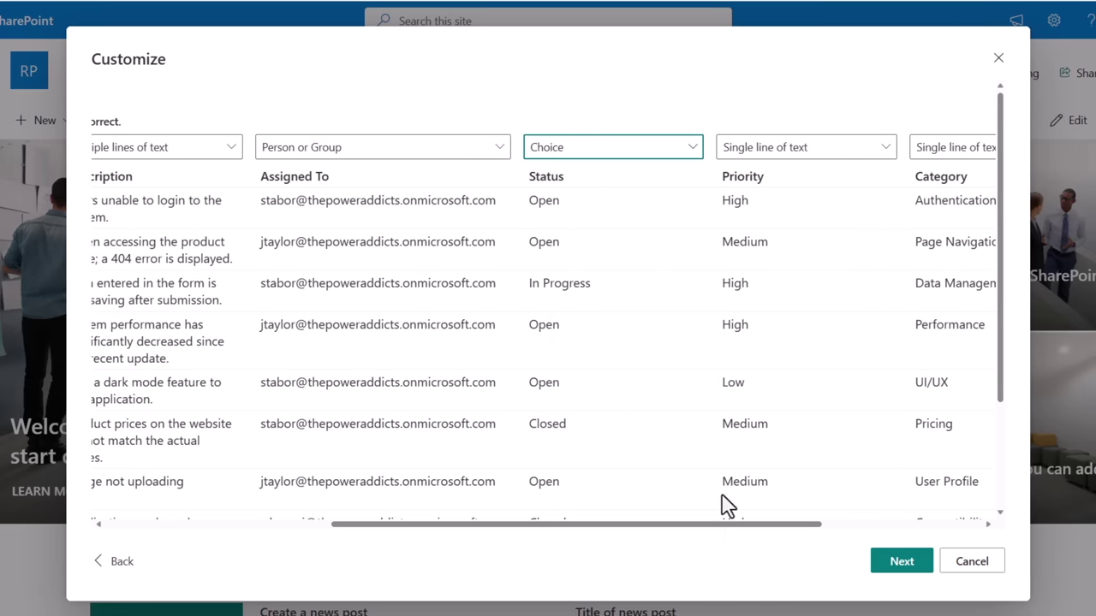
{"action": "scroll", "coordinate": [771, 522], "scroll_direction": "right", "scroll_amount": 3}
{"action": "left_click", "coordinate": [664, 154]}
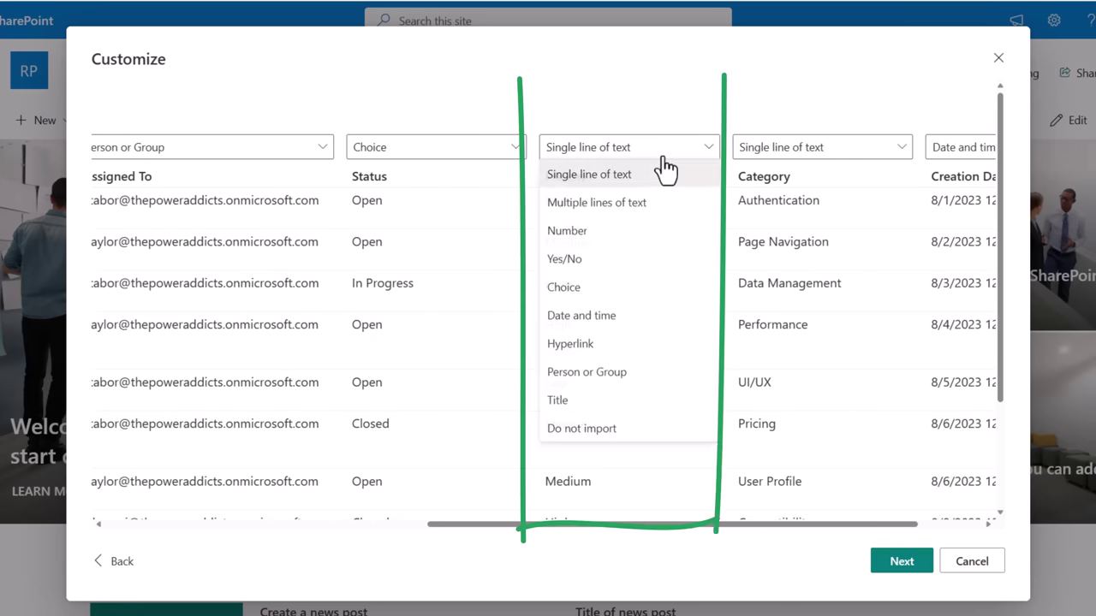
{"action": "left_click", "coordinate": [588, 291]}
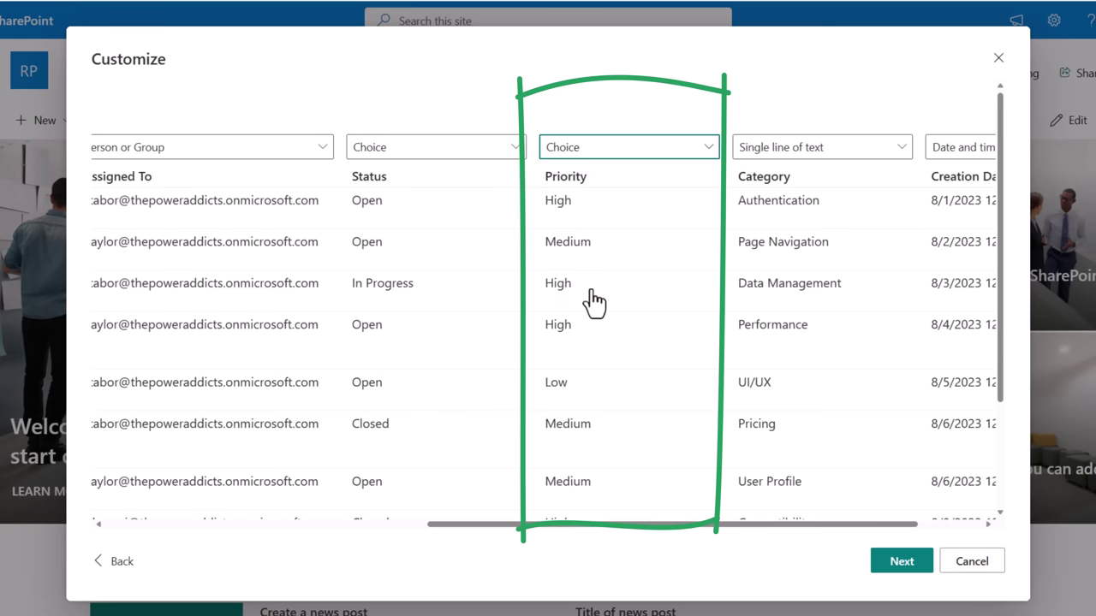
{"action": "left_click", "coordinate": [778, 152]}
{"action": "left_click", "coordinate": [761, 290]}
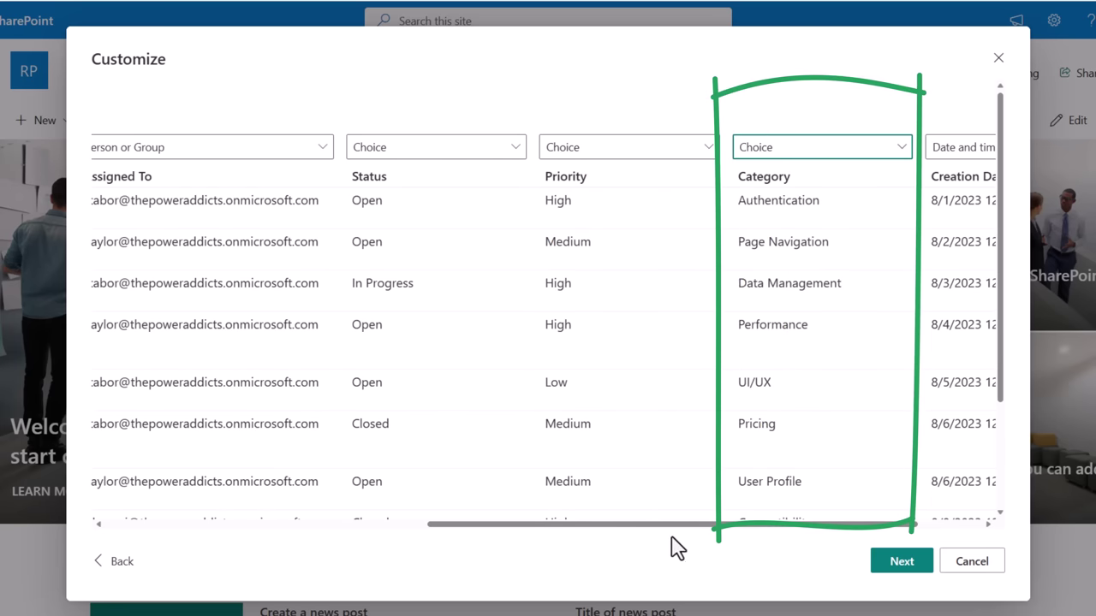
Review the column types available for Creation Date, including the option to exclude it from the import
{"action": "left_click_drag", "start_coordinate": [718, 524], "coordinate": [782, 521]}
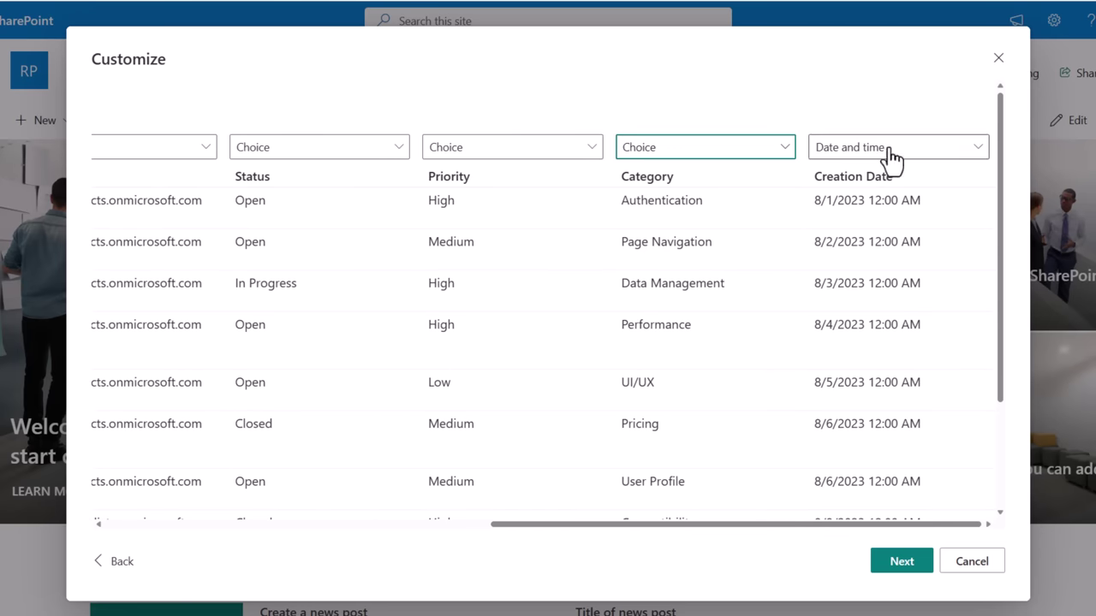
{"action": "left_click", "coordinate": [857, 162]}
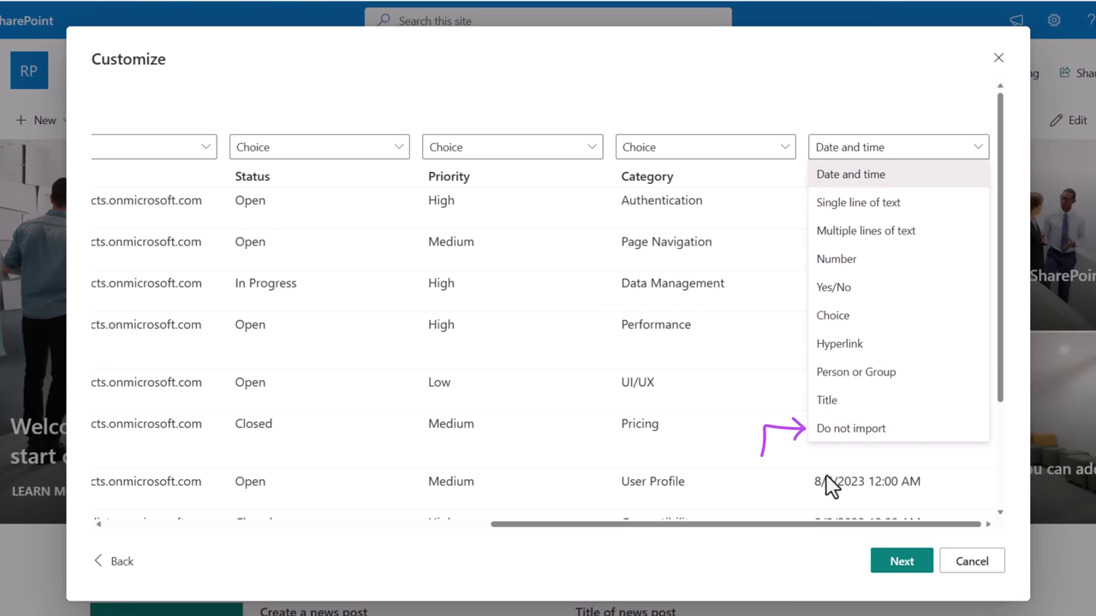
{"action": "left_click_drag", "start_coordinate": [795, 524], "coordinate": [368, 524]}
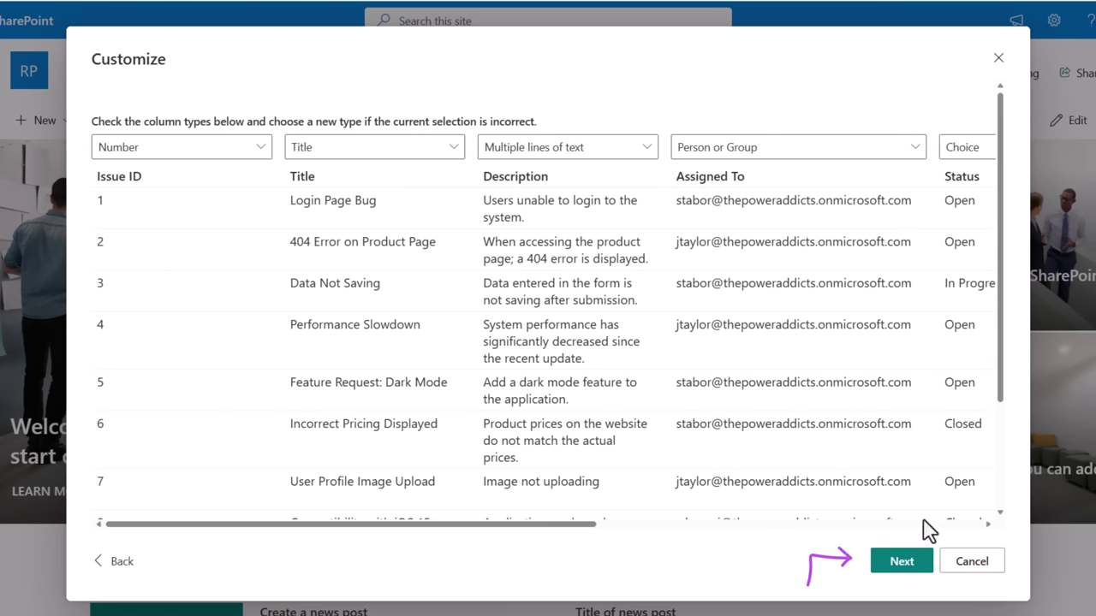
Accept the column types, name the list Issue Tracking and create it
{"action": "left_click", "coordinate": [900, 578]}
{"action": "left_click", "coordinate": [519, 306]}
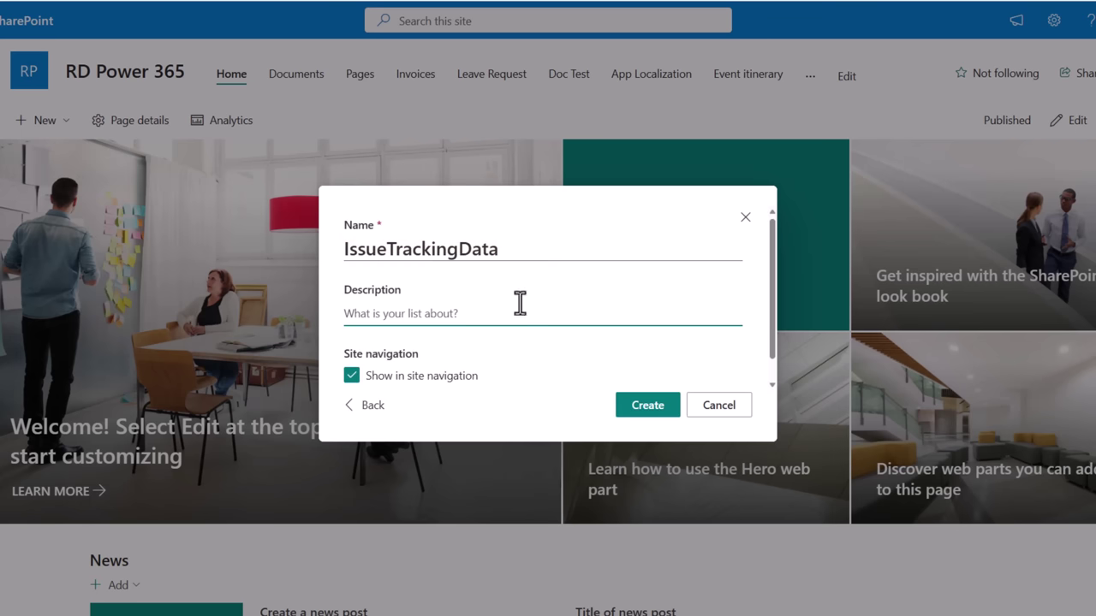
{"action": "left_click", "coordinate": [391, 250]}
{"action": "key", "text": "space"}
{"action": "left_click", "coordinate": [542, 251]}
{"action": "key", "text": "BackSpace"}
{"action": "key", "text": "BackSpace"}
{"action": "key", "text": "BackSpace"}
{"action": "key", "text": "BackSpace"}
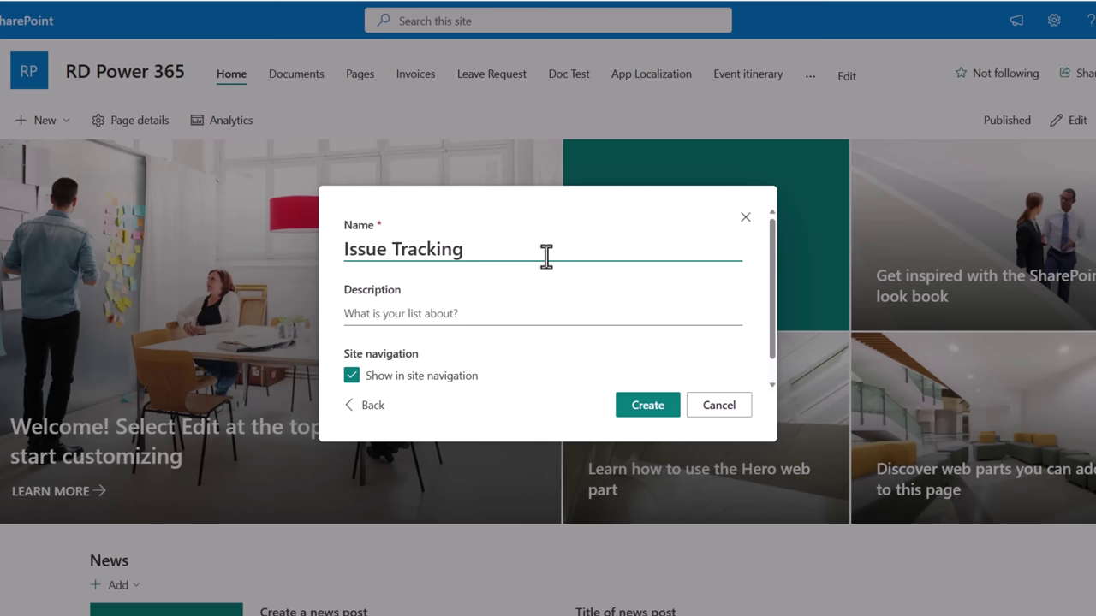
{"action": "left_click", "coordinate": [642, 406]}
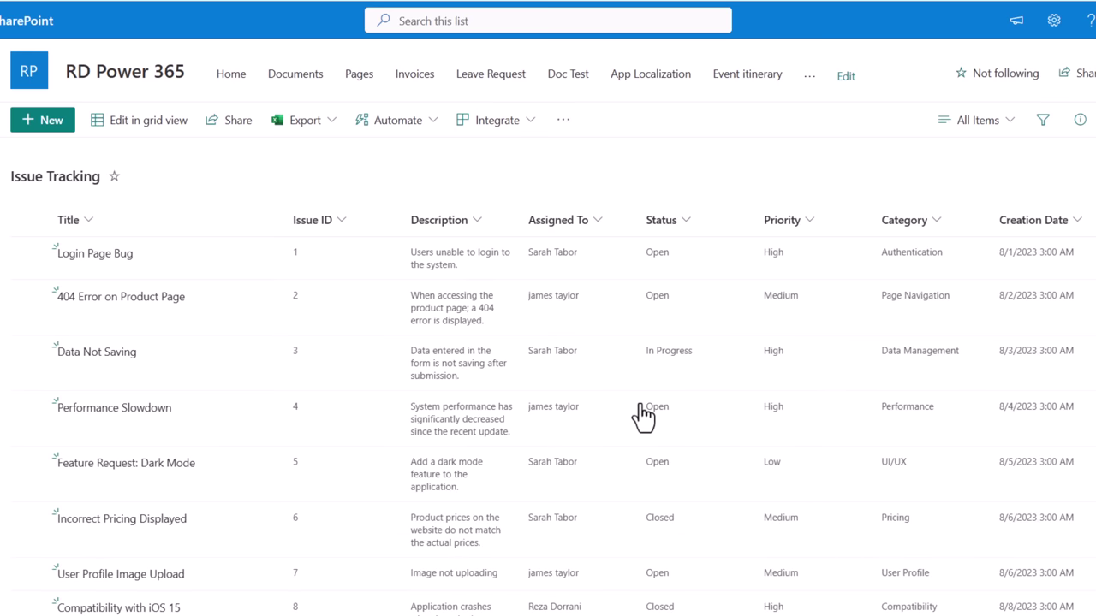
Open the Status column of the Issue Tracking list for editing to check its choices
{"action": "left_click", "coordinate": [660, 221]}
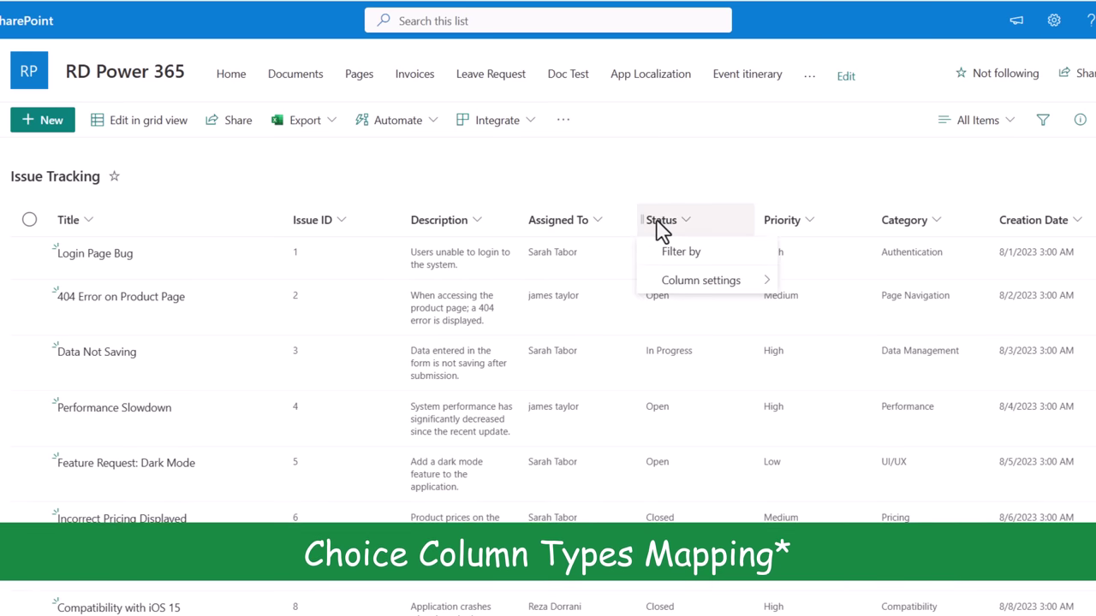
{"action": "mouse_move", "coordinate": [716, 281]}
{"action": "left_click", "coordinate": [797, 288]}
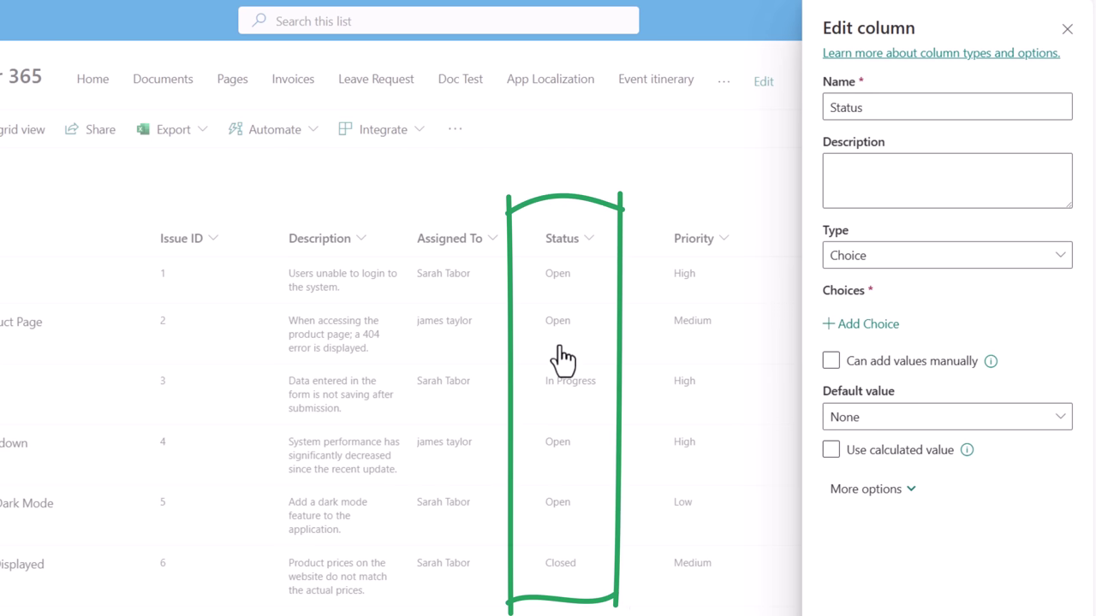
Add the choices Open, In Progress and Closed to the Status column
{"action": "left_click", "coordinate": [861, 327]}
{"action": "left_click", "coordinate": [905, 320]}
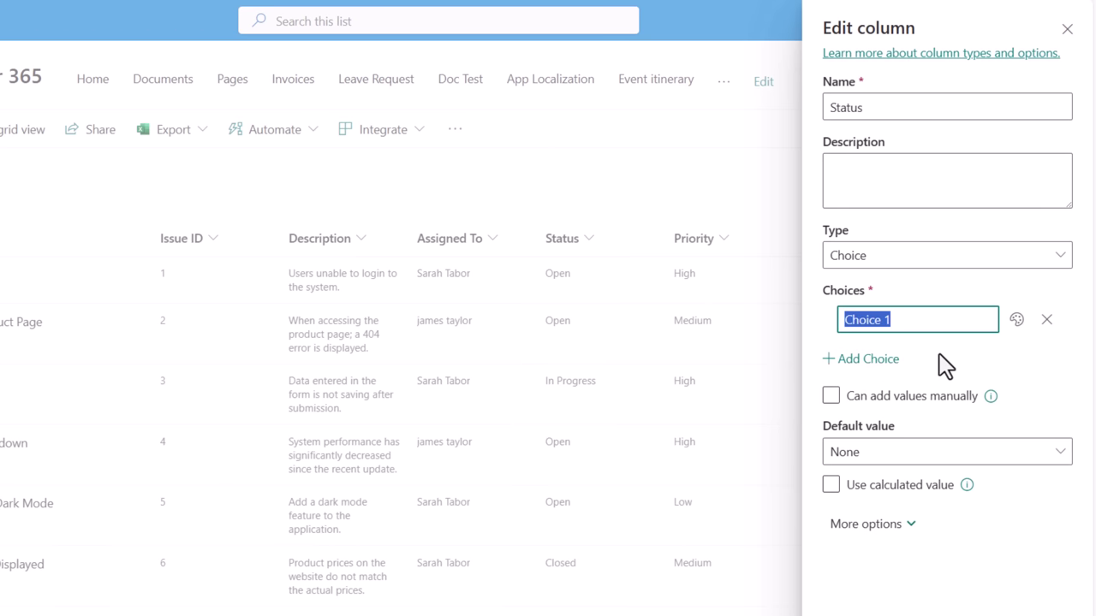
{"action": "type", "text": "Open"}
{"action": "left_click", "coordinate": [861, 359]}
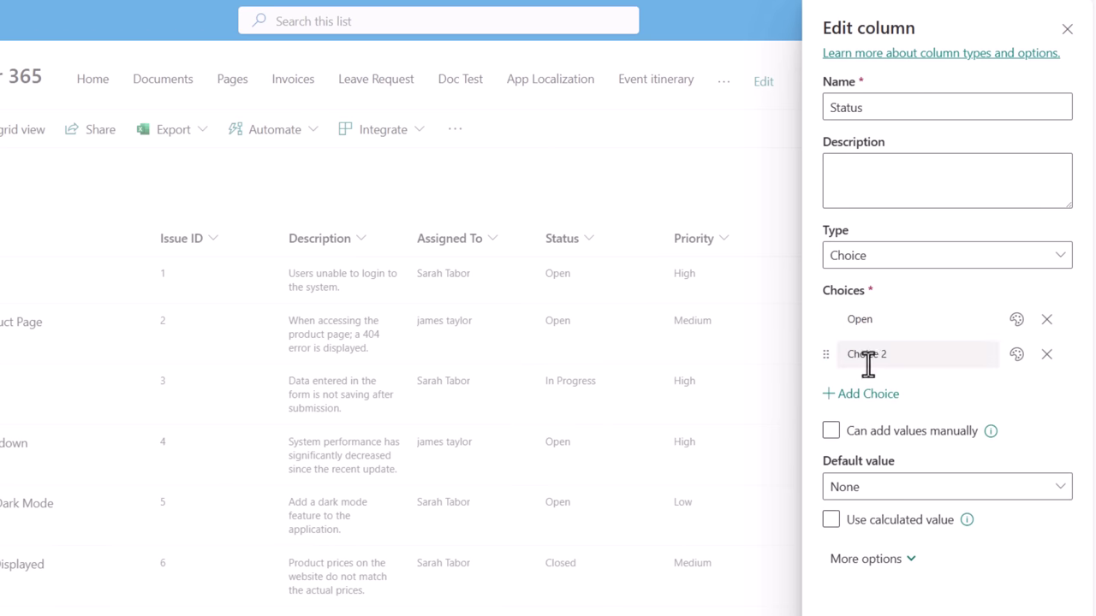
{"action": "left_click", "coordinate": [866, 359]}
{"action": "type", "text": "In Progress"}
{"action": "left_click", "coordinate": [865, 393]}
{"action": "left_click", "coordinate": [883, 391]}
{"action": "type", "text": "Clo"}
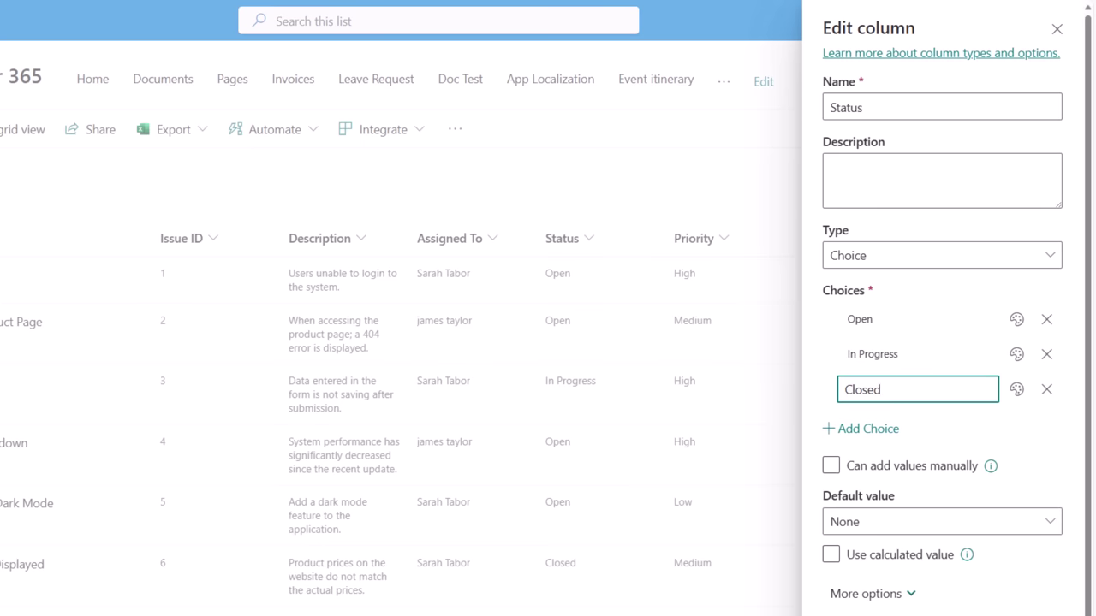
{"action": "type", "text": "sed"}
Give the Status choices fill colors, dark blue for Open, gold for In Progress and dark green for Closed, and save the column
{"action": "left_click", "coordinate": [1015, 320]}
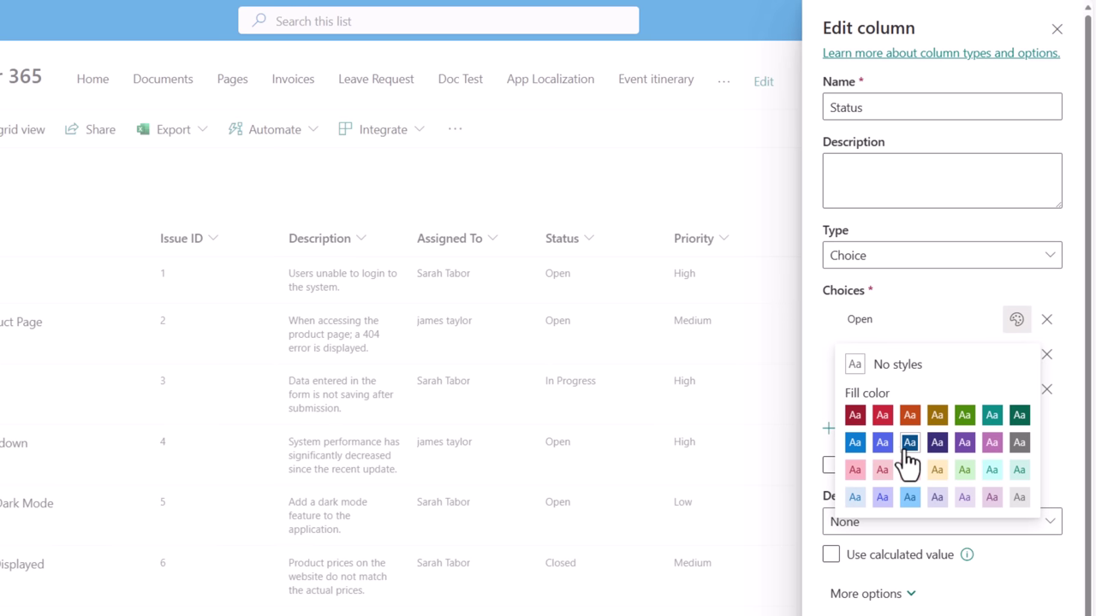
{"action": "left_click", "coordinate": [907, 443]}
{"action": "left_click", "coordinate": [1016, 354]}
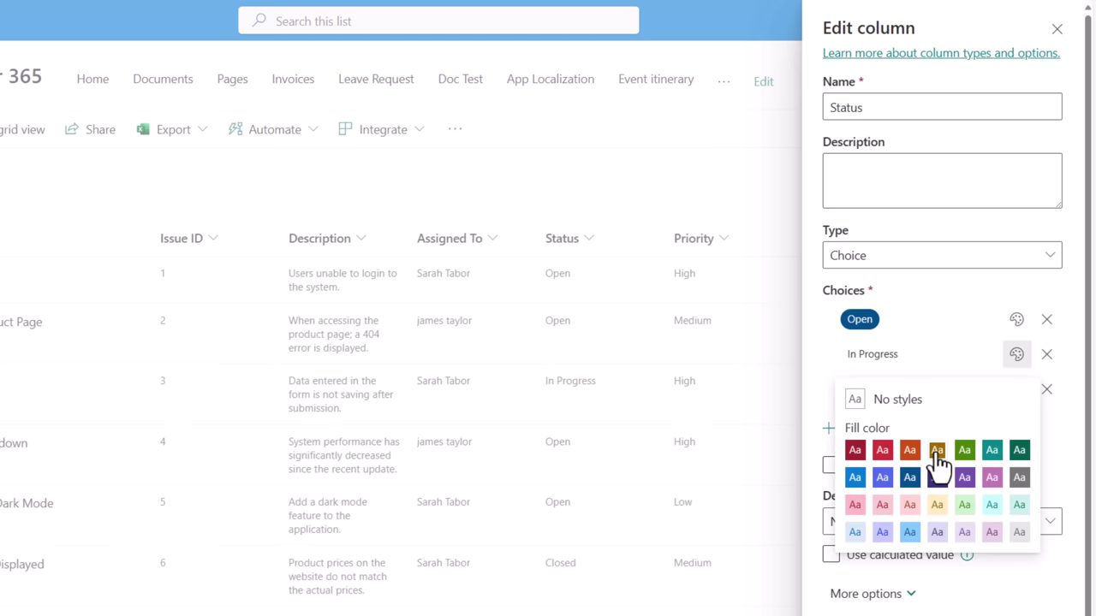
{"action": "left_click", "coordinate": [936, 450]}
{"action": "left_click", "coordinate": [1017, 388]}
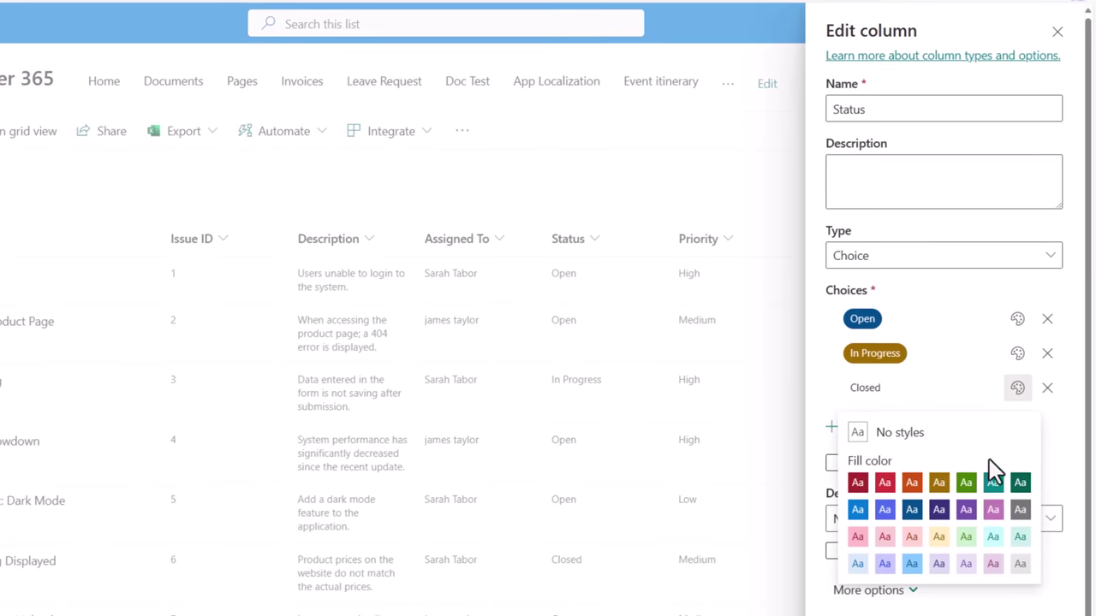
{"action": "left_click", "coordinate": [1020, 482]}
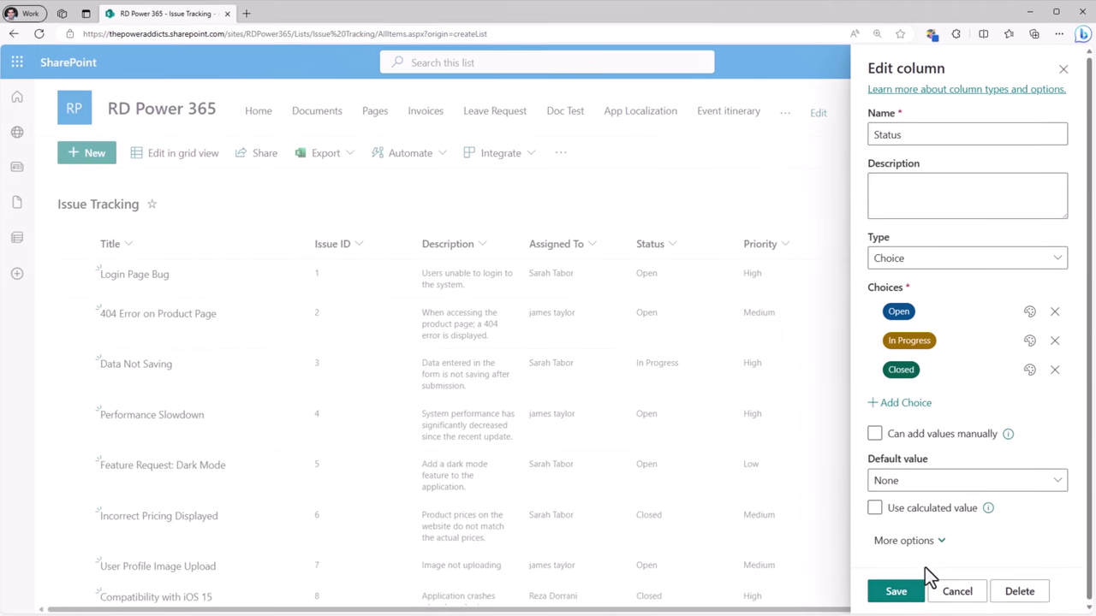
{"action": "left_click", "coordinate": [899, 592]}
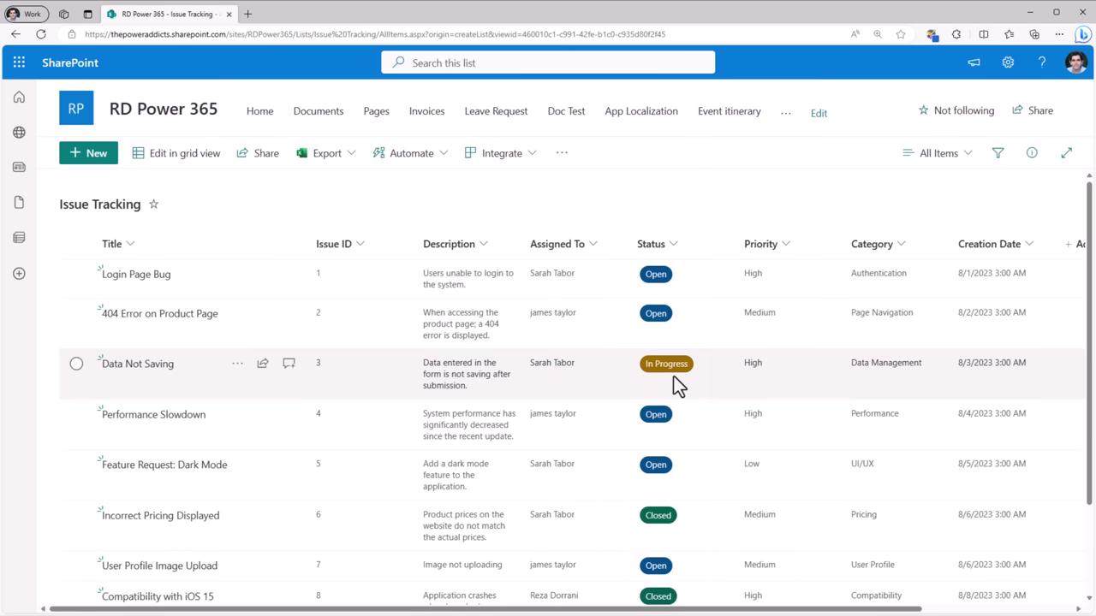
Define the Priority column's choices as Low in light teal, Medium in light yellow and High in pink, and save the column
{"action": "left_click", "coordinate": [771, 248]}
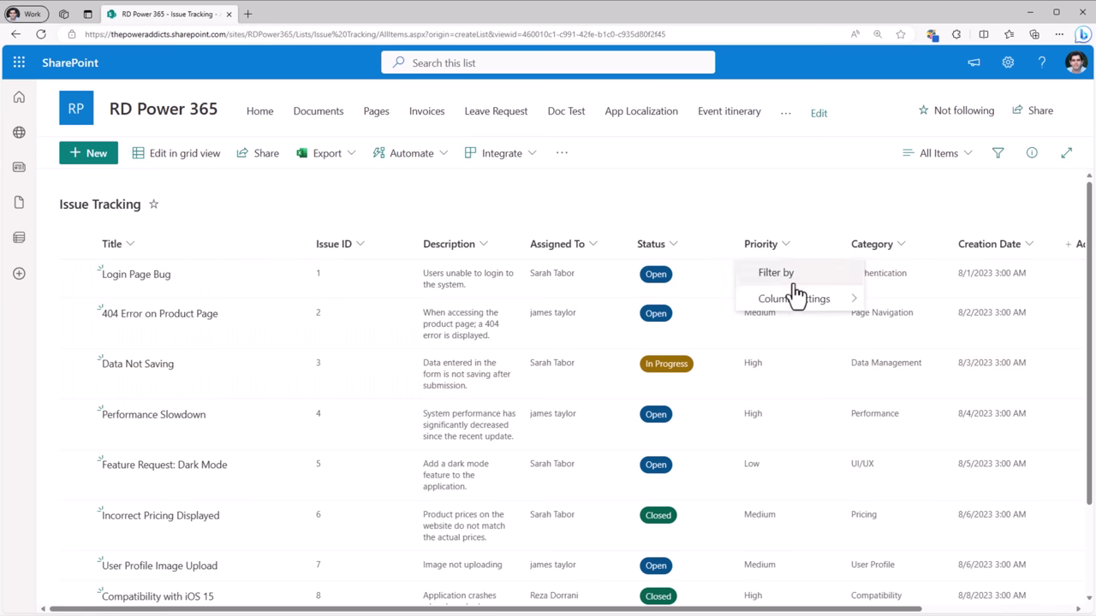
{"action": "mouse_move", "coordinate": [826, 299]}
{"action": "left_click", "coordinate": [873, 302]}
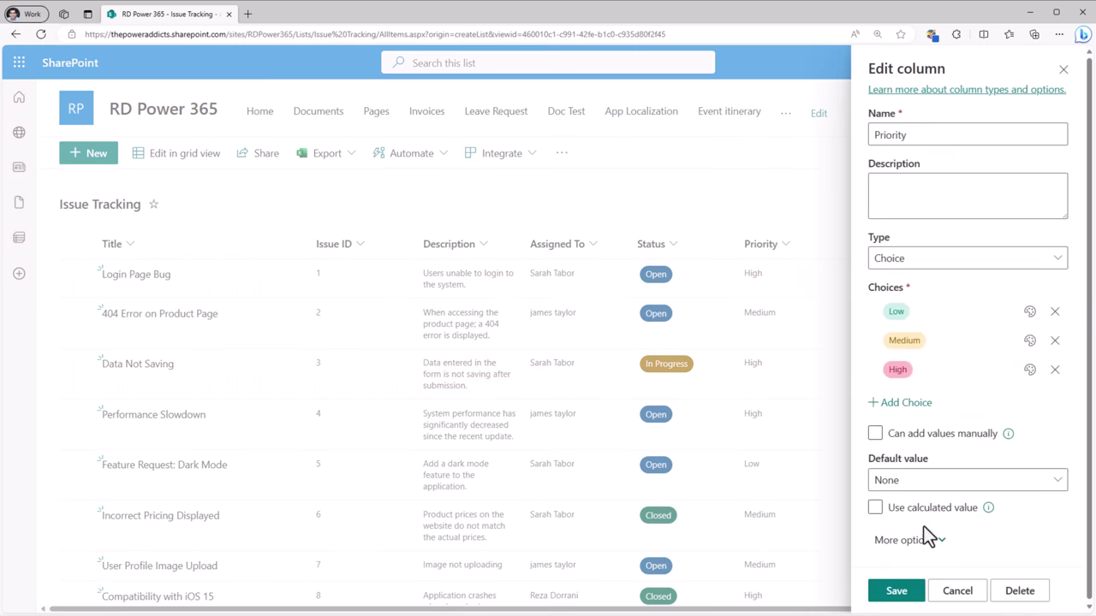
{"action": "left_click", "coordinate": [901, 594]}
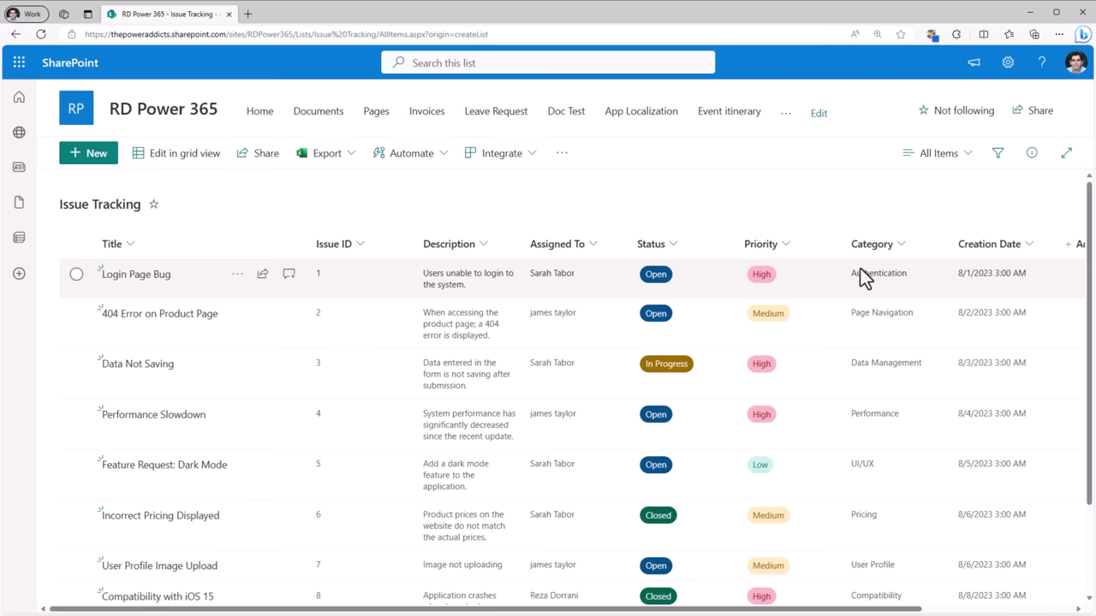
Turn off multiple selections for the Status column and save the change to single selection
{"action": "left_click", "coordinate": [648, 243]}
{"action": "mouse_move", "coordinate": [678, 301]}
{"action": "left_click", "coordinate": [771, 301]}
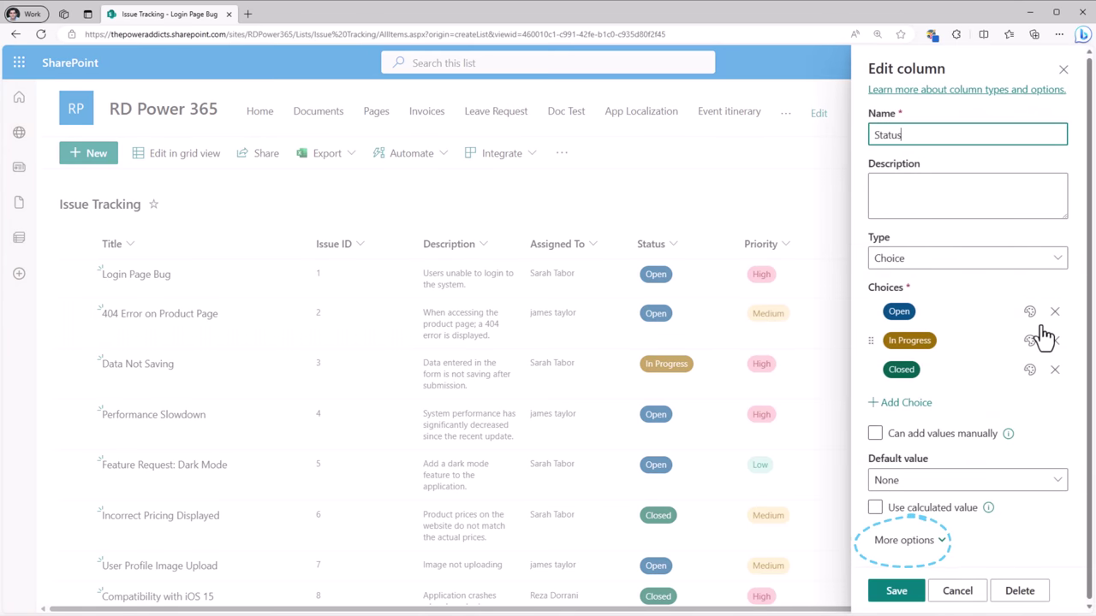
{"action": "left_click", "coordinate": [904, 540]}
{"action": "scroll", "coordinate": [967, 385], "scroll_direction": "down", "scroll_amount": 3}
{"action": "left_click", "coordinate": [882, 452]}
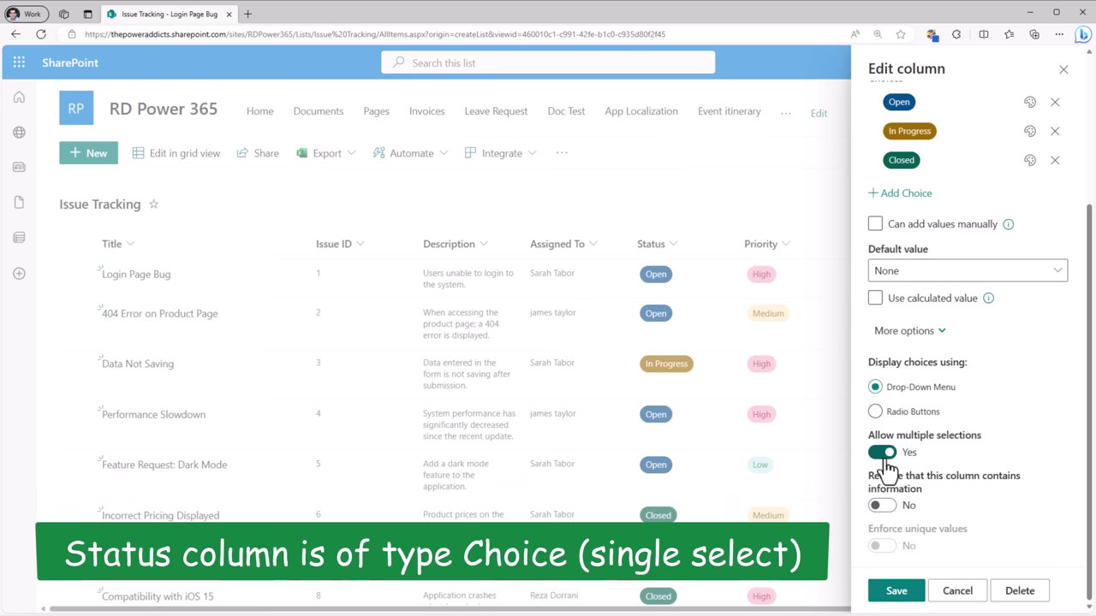
{"action": "left_click", "coordinate": [883, 456]}
{"action": "left_click", "coordinate": [893, 590]}
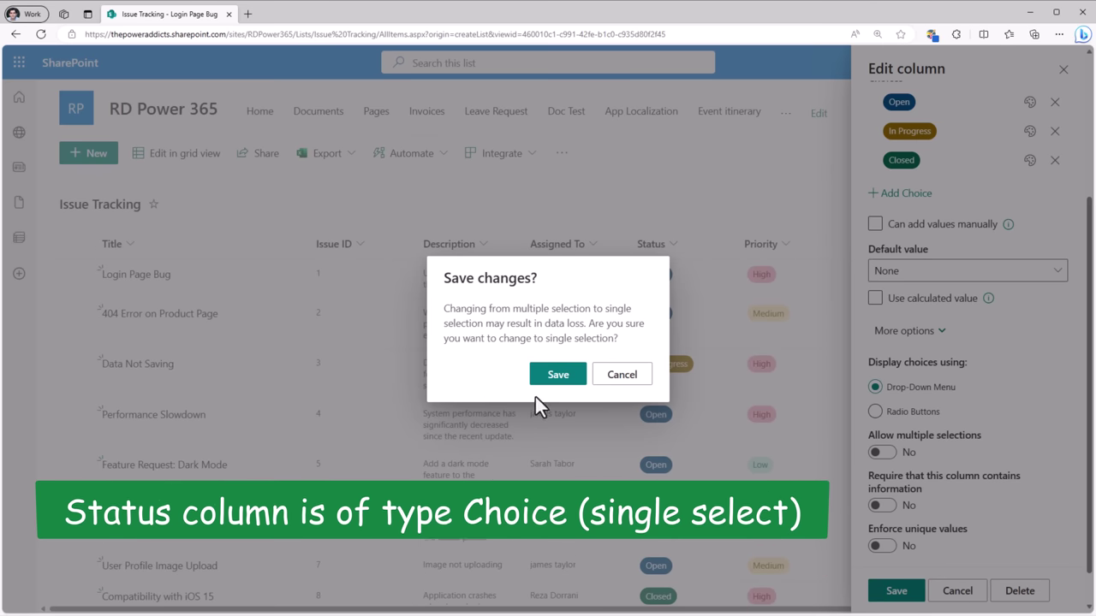
{"action": "left_click", "coordinate": [557, 376]}
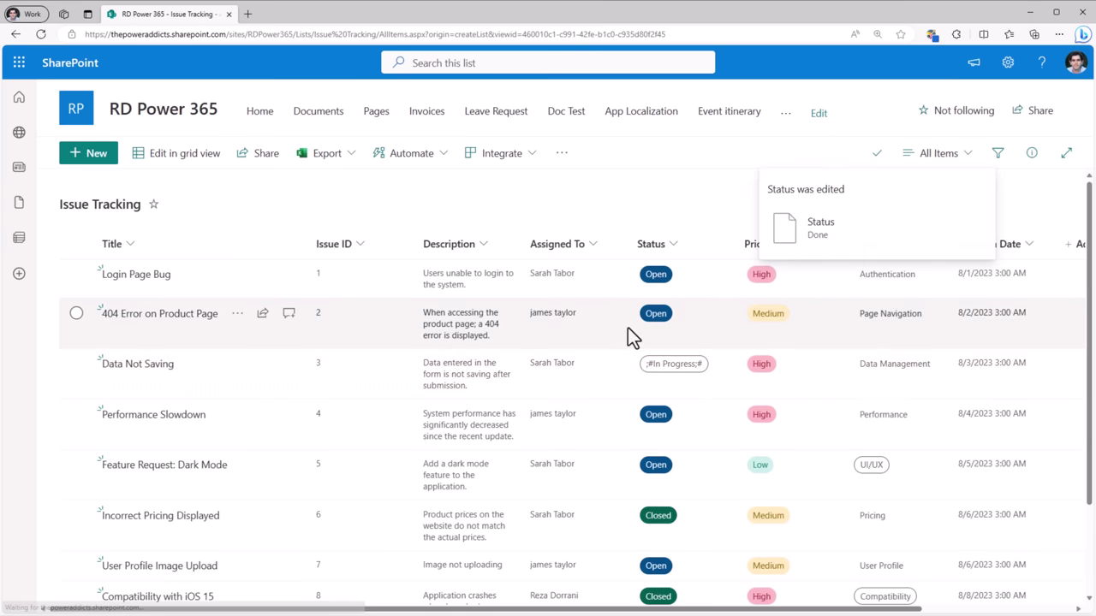
Disallow multiple selections in the Priority column and save it
{"action": "left_click", "coordinate": [773, 251]}
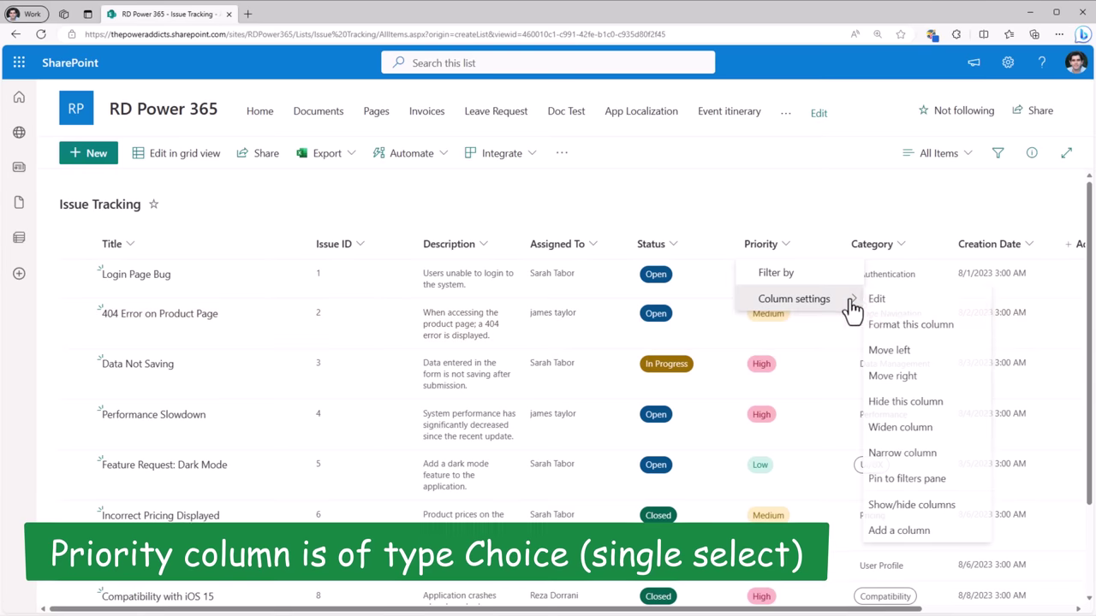
{"action": "left_click", "coordinate": [882, 299]}
{"action": "scroll", "coordinate": [888, 489], "scroll_direction": "down", "scroll_amount": 3}
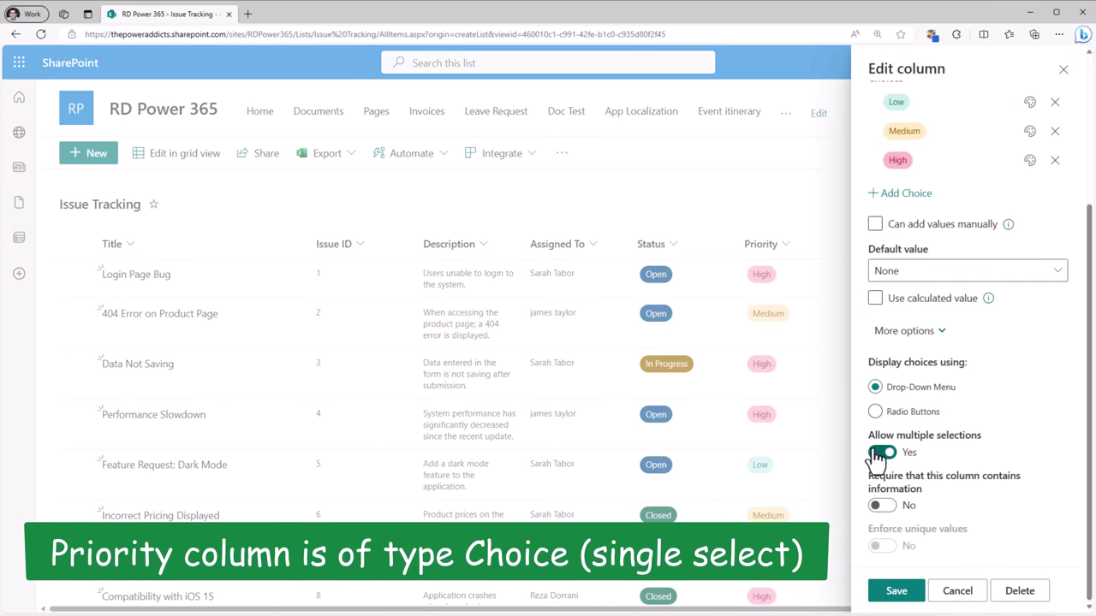
{"action": "left_click", "coordinate": [883, 453]}
{"action": "left_click", "coordinate": [916, 597]}
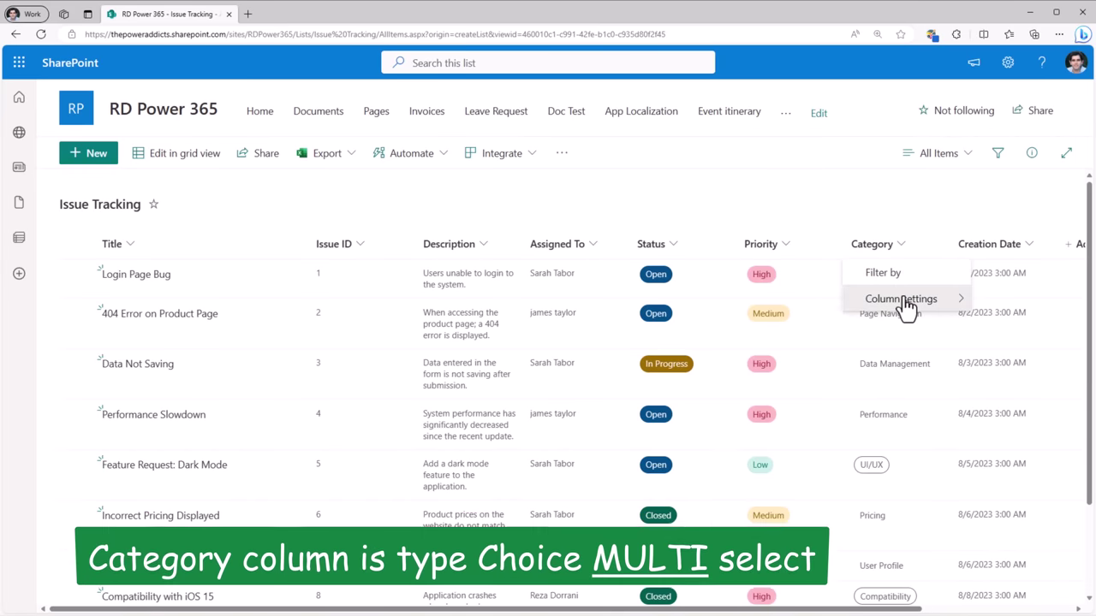
Review the Category column's choices and selection options, and close its settings without saving
{"action": "mouse_move", "coordinate": [906, 301]}
{"action": "left_click", "coordinate": [732, 296]}
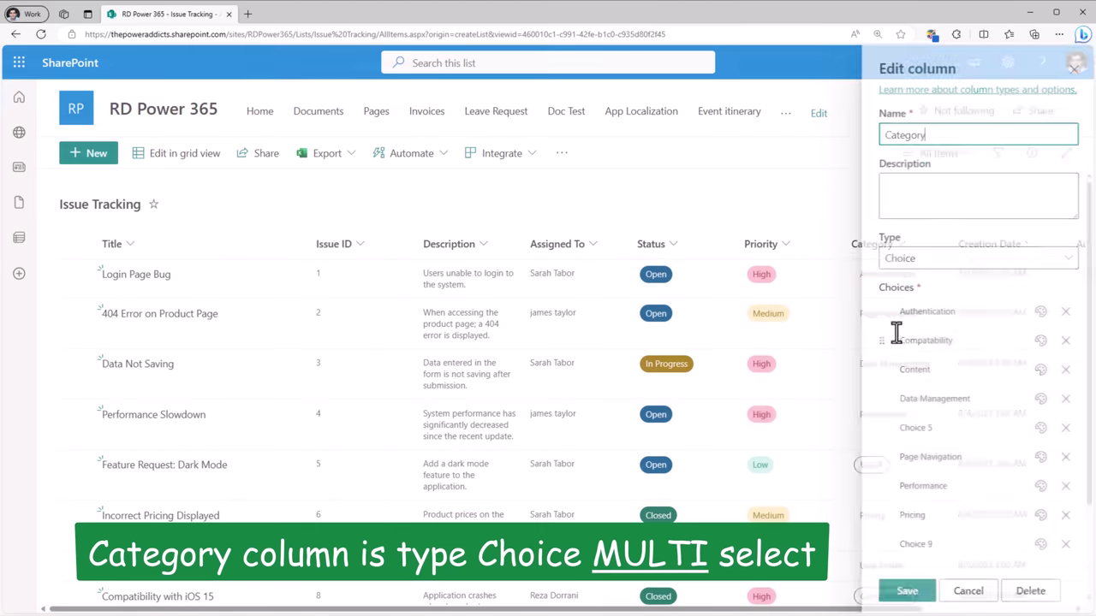
{"action": "scroll", "coordinate": [941, 399], "scroll_direction": "down", "scroll_amount": 5}
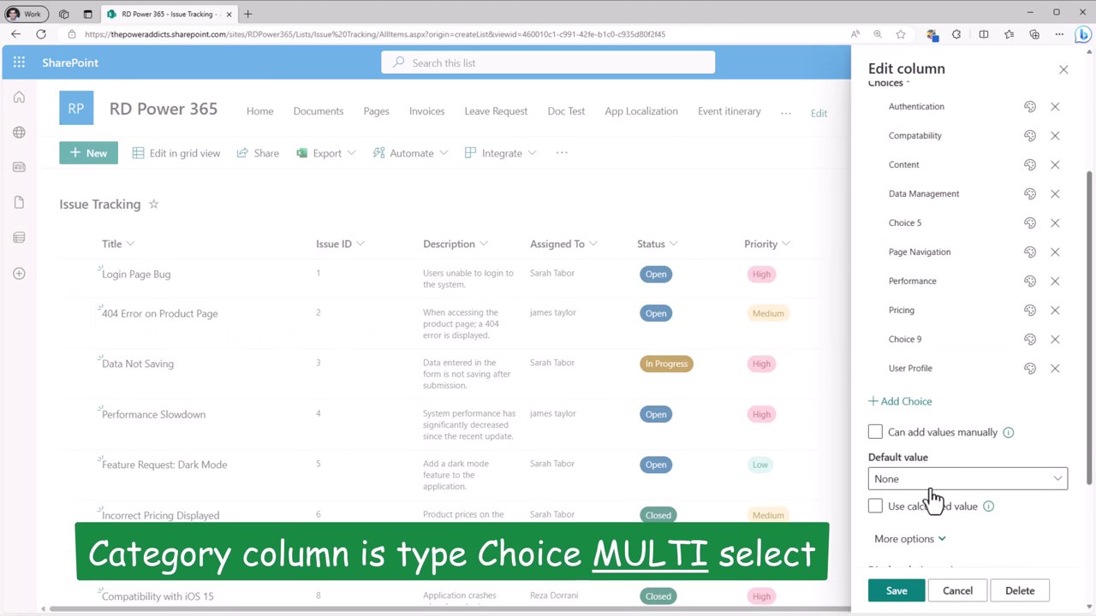
{"action": "scroll", "coordinate": [932, 499], "scroll_direction": "down", "scroll_amount": 3}
{"action": "left_click", "coordinate": [956, 591]}
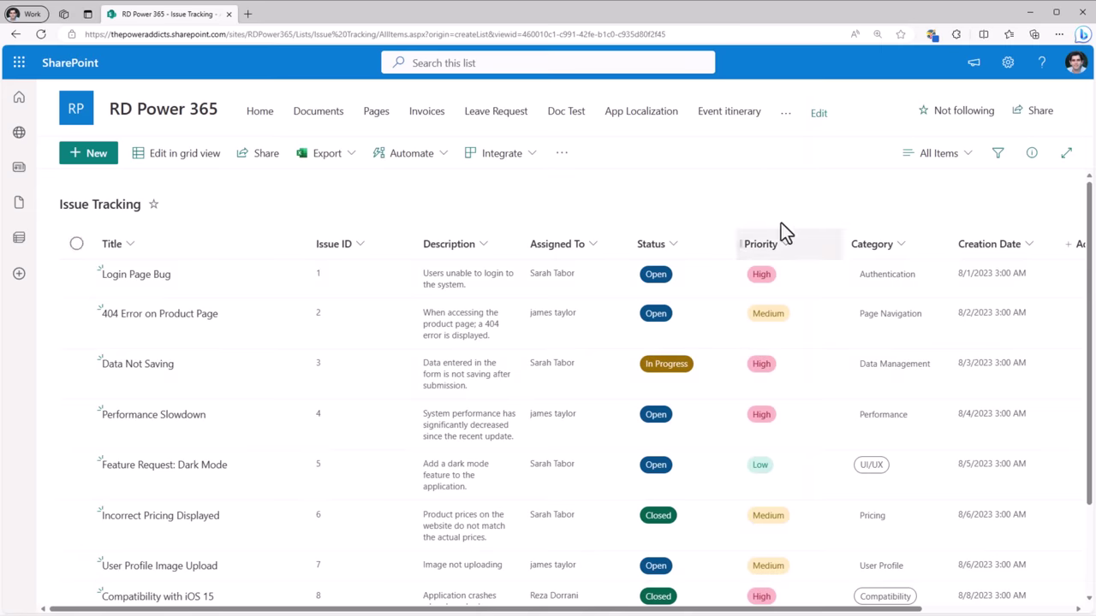
Convert the Assigned To column to a person column and set the Creation Date column to show dates without the time
{"action": "left_click", "coordinate": [1013, 249]}
{"action": "mouse_move", "coordinate": [1002, 459]}
{"action": "left_click", "coordinate": [893, 386]}
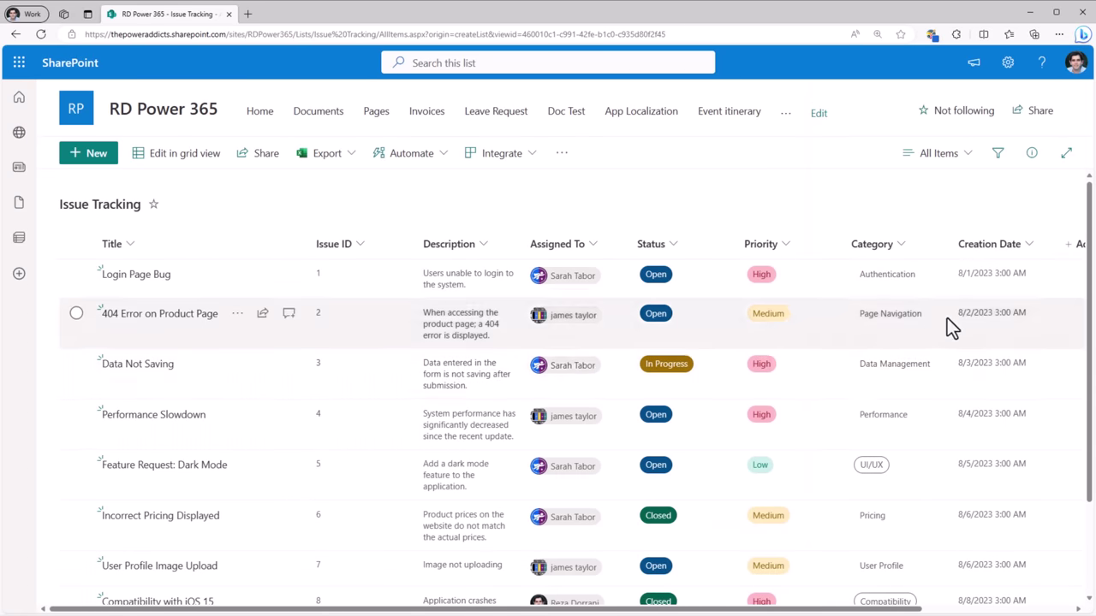
{"action": "left_click", "coordinate": [881, 304]}
{"action": "left_click", "coordinate": [904, 593]}
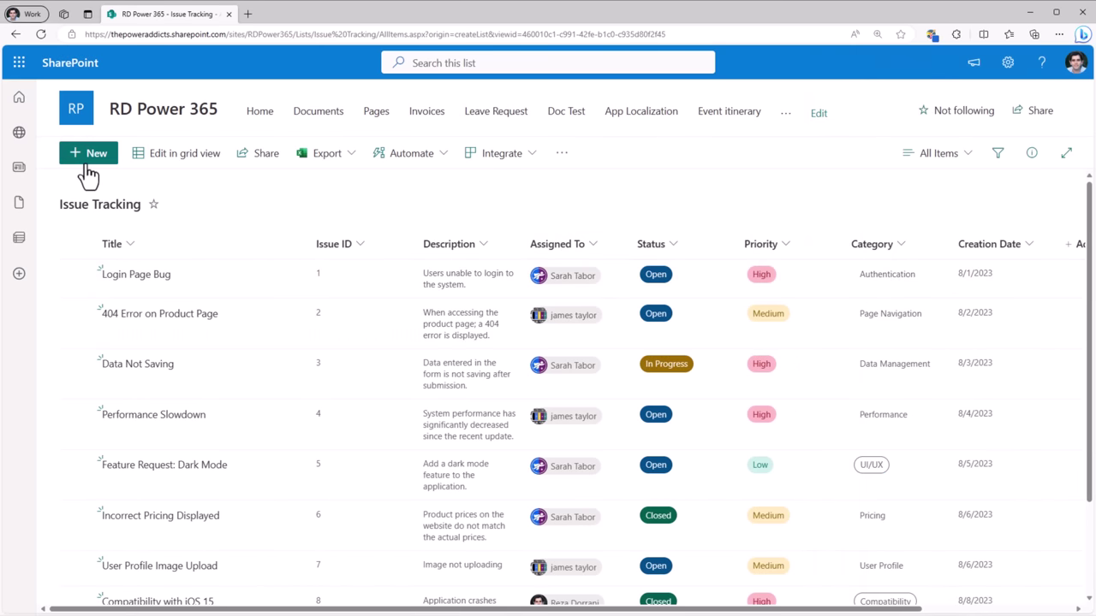
Review the fields of the new item form for the Issue Tracking list and close it without creating an item
{"action": "left_click", "coordinate": [86, 167]}
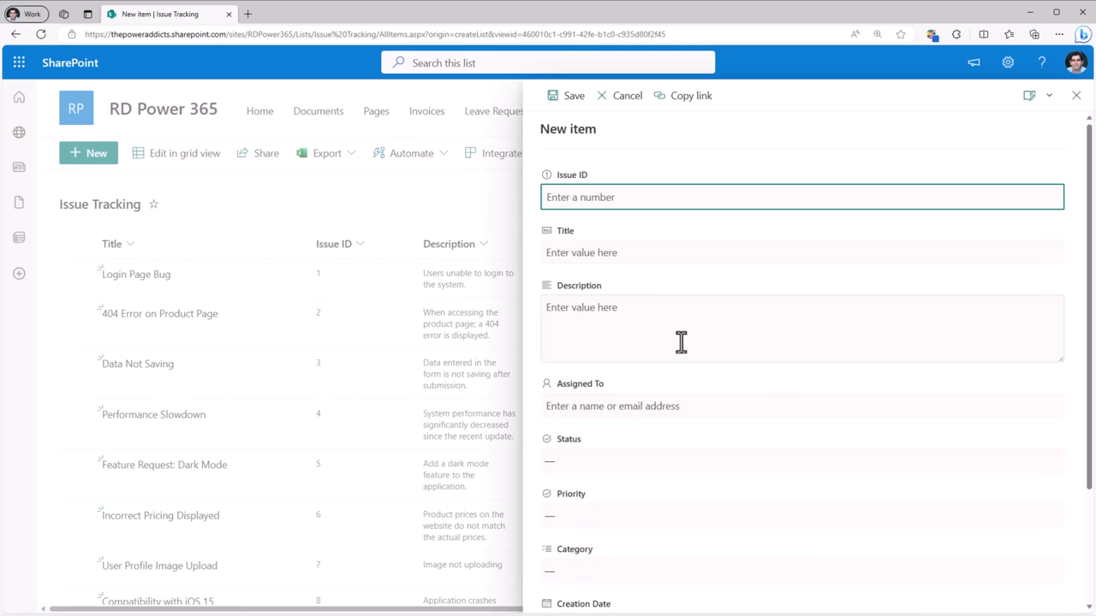
{"action": "scroll", "coordinate": [682, 342], "scroll_direction": "down", "scroll_amount": 3}
{"action": "scroll", "coordinate": [682, 341], "scroll_direction": "up", "scroll_amount": 3}
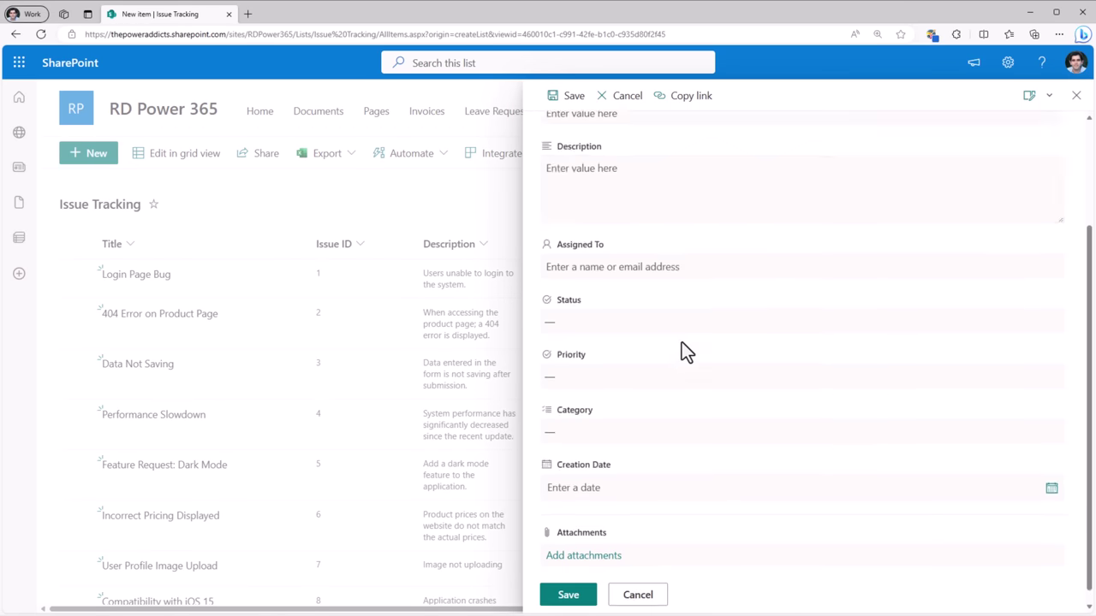
{"action": "left_click", "coordinate": [1076, 95]}
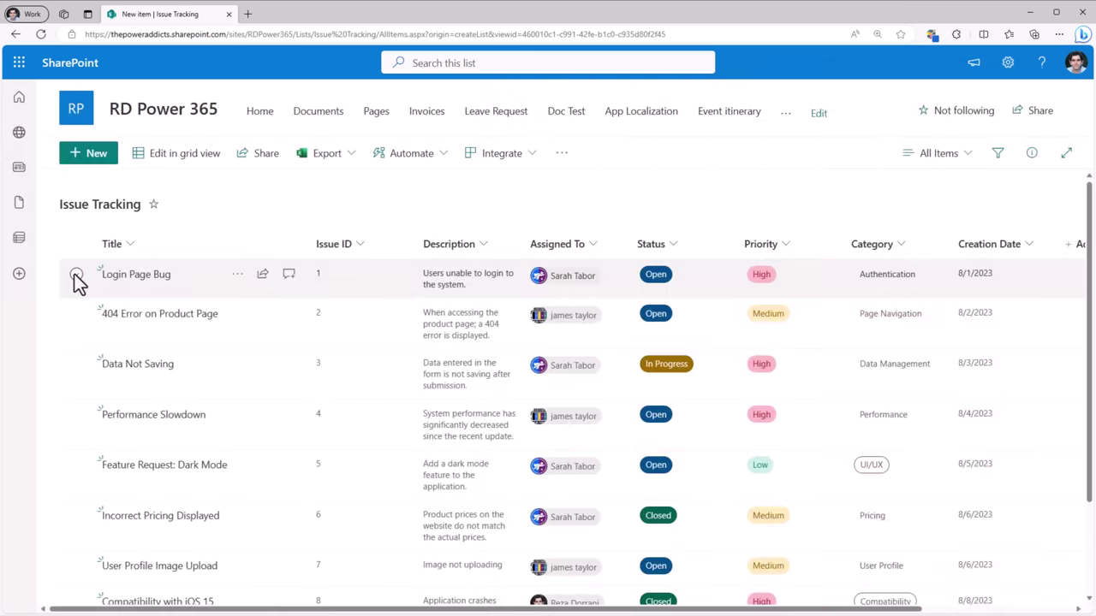
Change the status of the Login Page Bug item to In Progress and save the item
{"action": "left_click", "coordinate": [150, 279]}
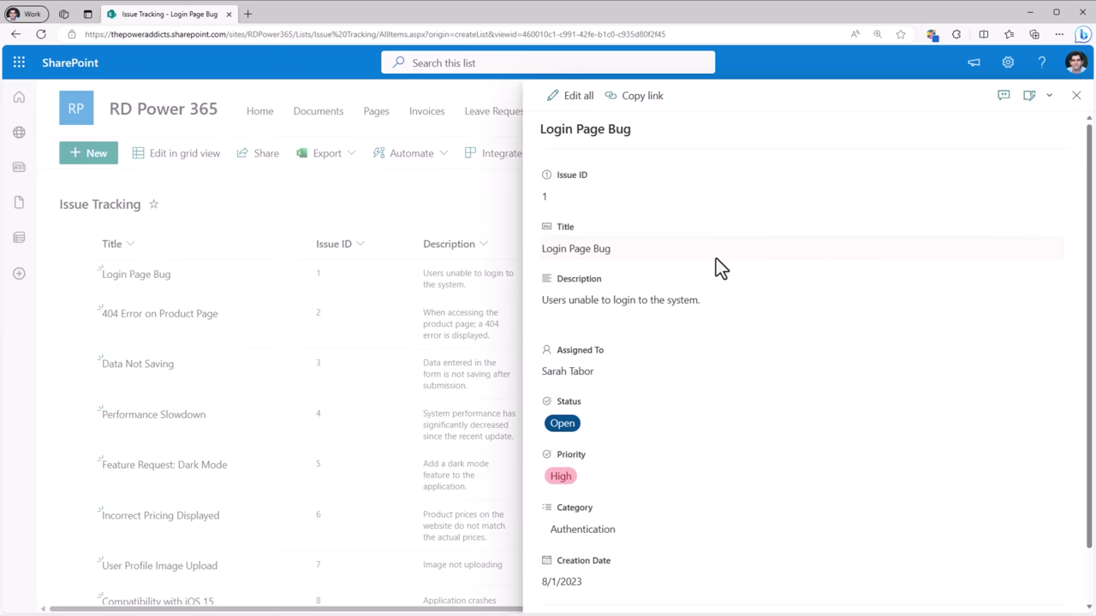
{"action": "left_click", "coordinate": [568, 101]}
{"action": "left_click", "coordinate": [583, 467]}
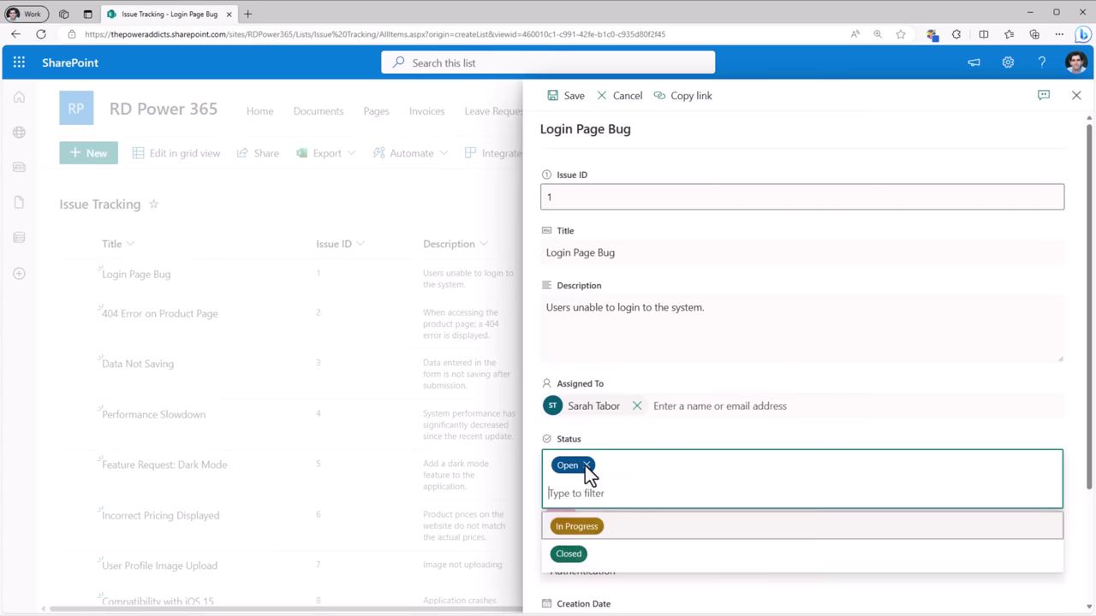
{"action": "left_click", "coordinate": [576, 530]}
{"action": "left_click", "coordinate": [569, 96]}
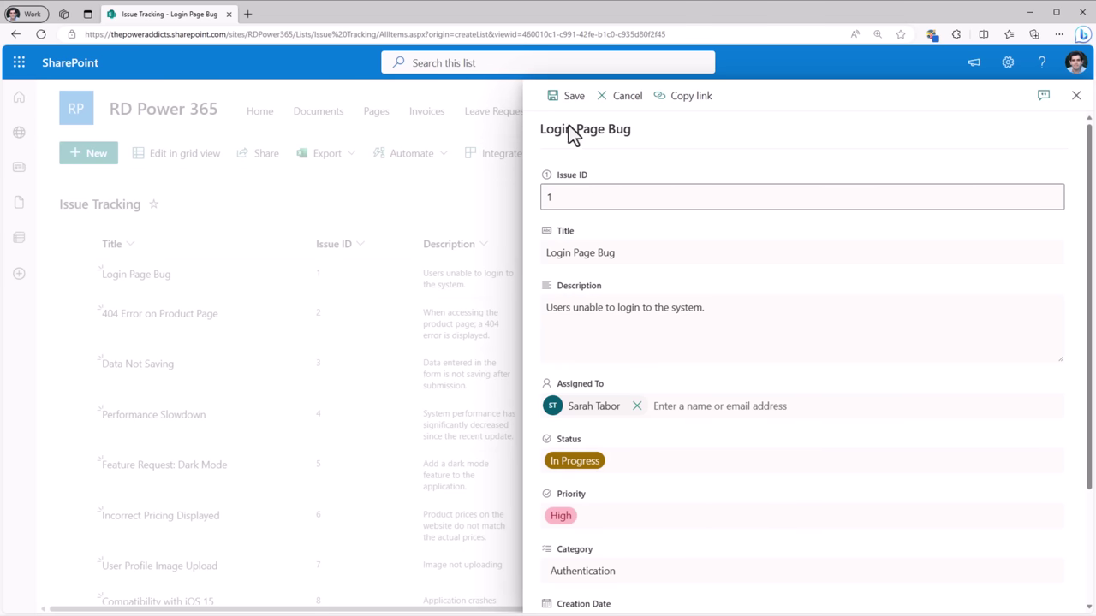
{"action": "left_click", "coordinate": [1076, 95]}
{"action": "left_click", "coordinate": [81, 277]}
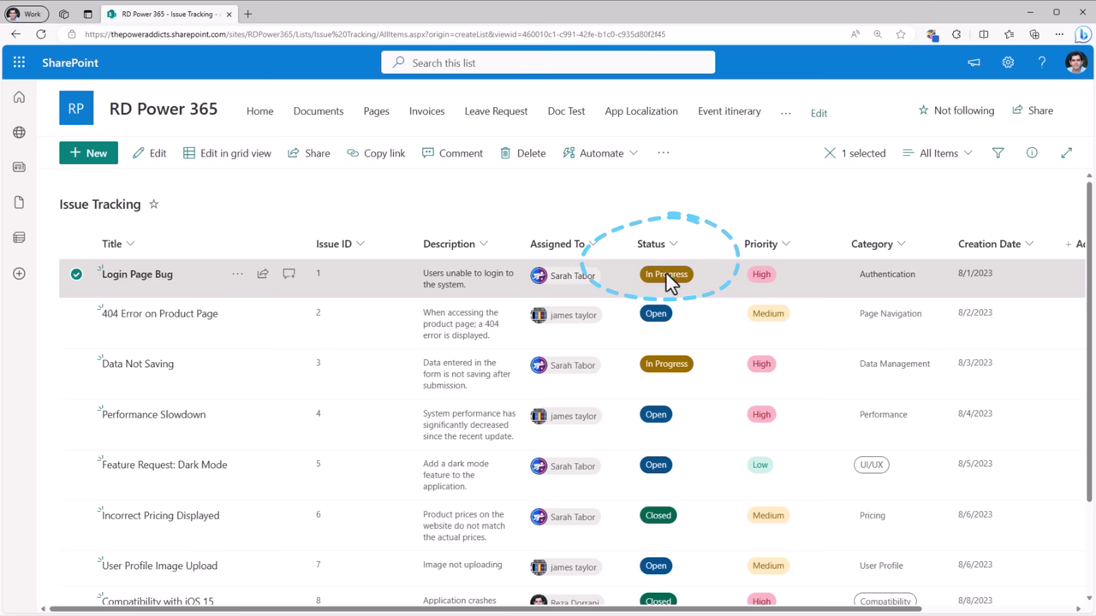
{"action": "left_click", "coordinate": [281, 216]}
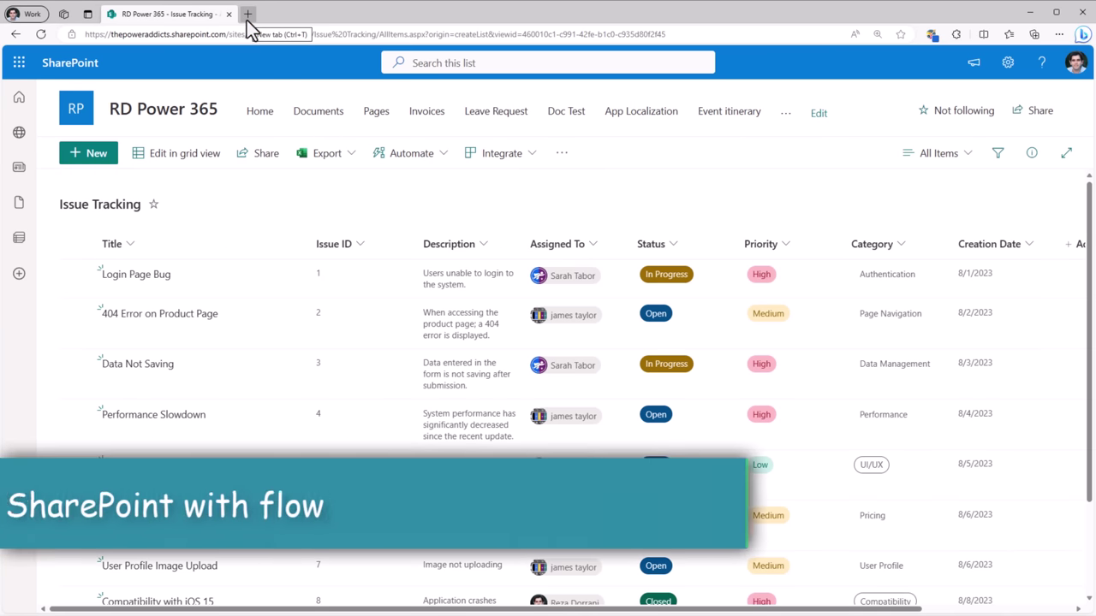
Open Power Automate in a new tab and create a manually triggered instant cloud flow named "Import CSV data to SharePoint List"
{"action": "left_click", "coordinate": [247, 13]}
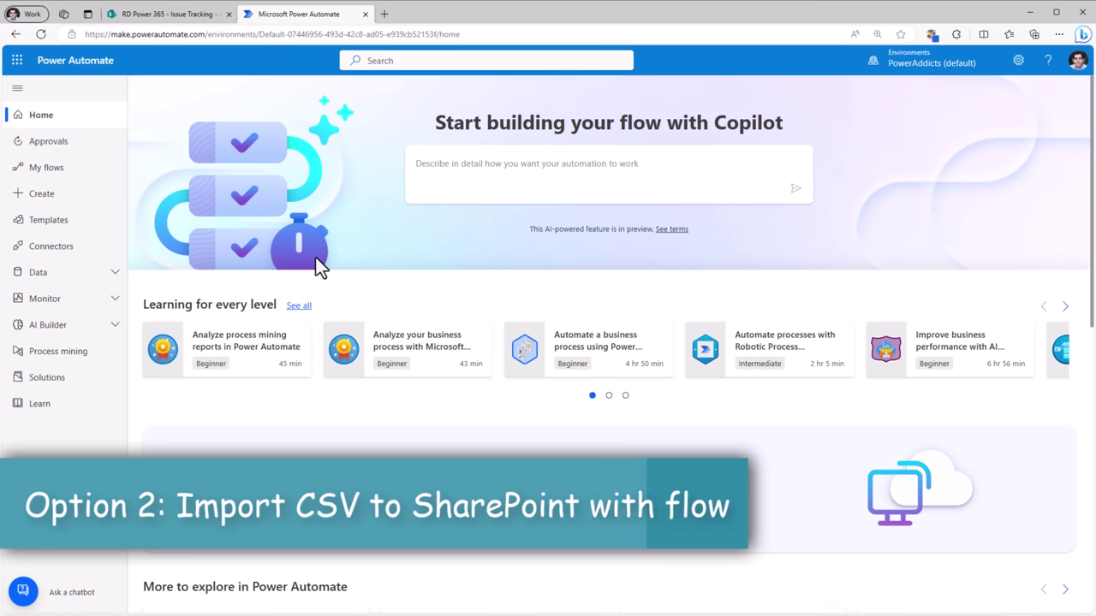
{"action": "left_click", "coordinate": [49, 196]}
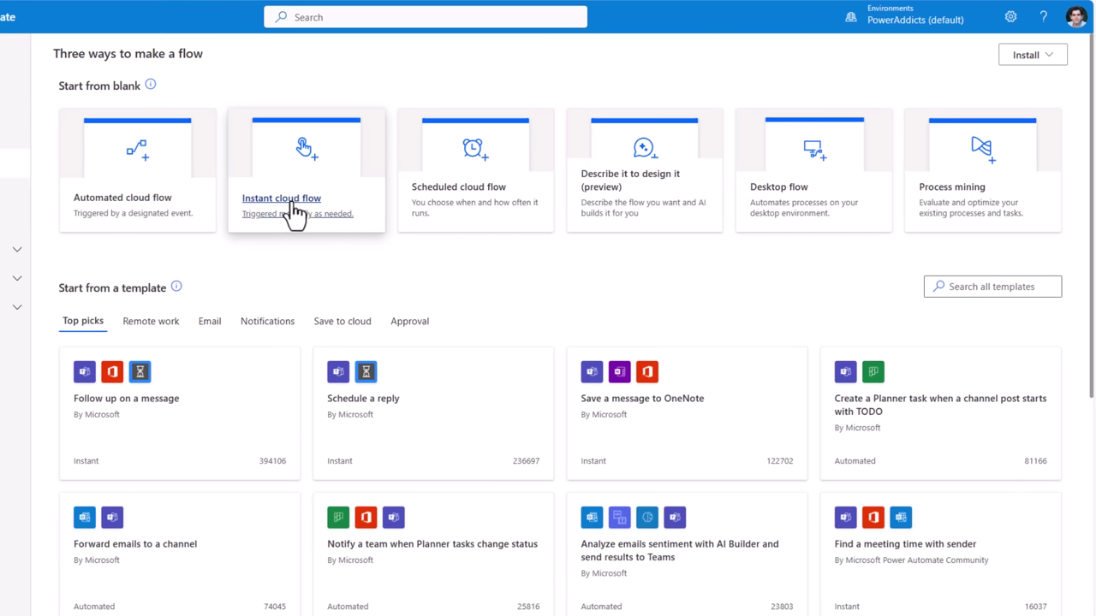
{"action": "left_click", "coordinate": [294, 214]}
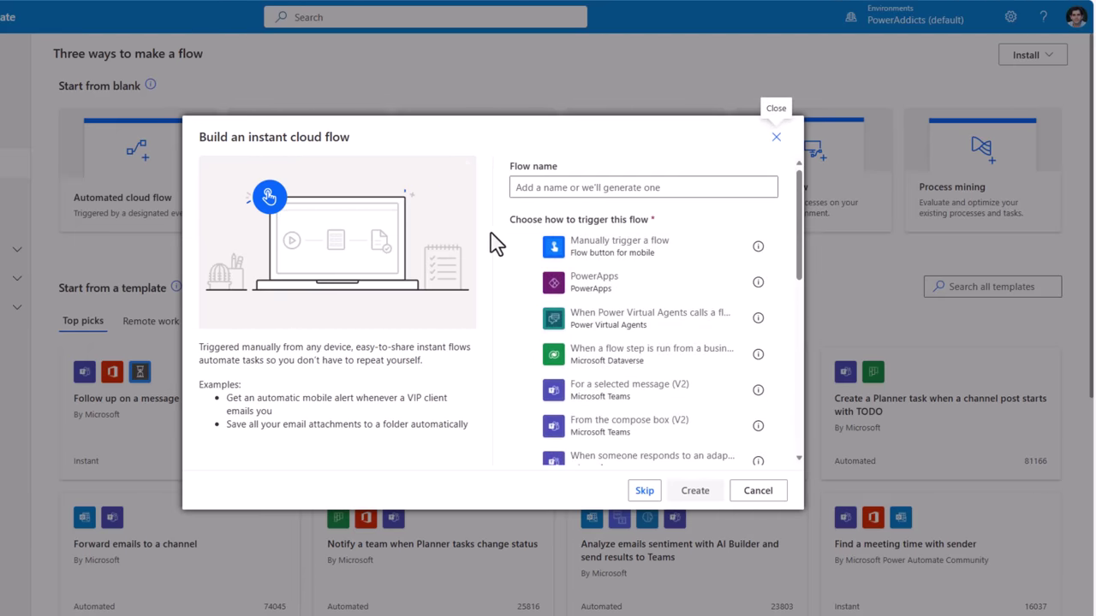
{"action": "left_click", "coordinate": [526, 249]}
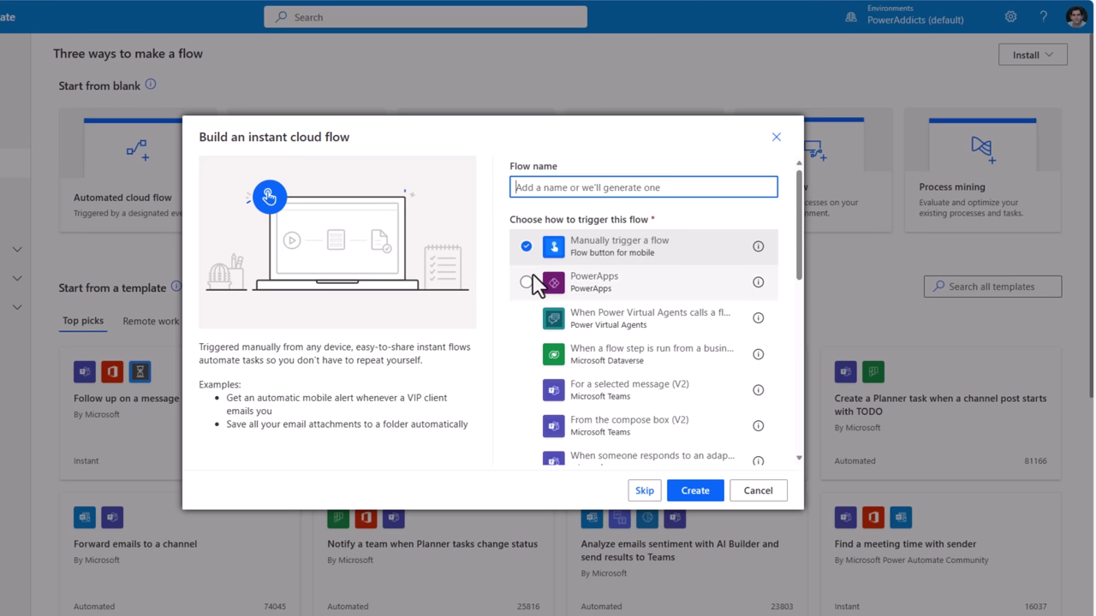
{"action": "type", "text": "Import CSV data to SharePoint List"}
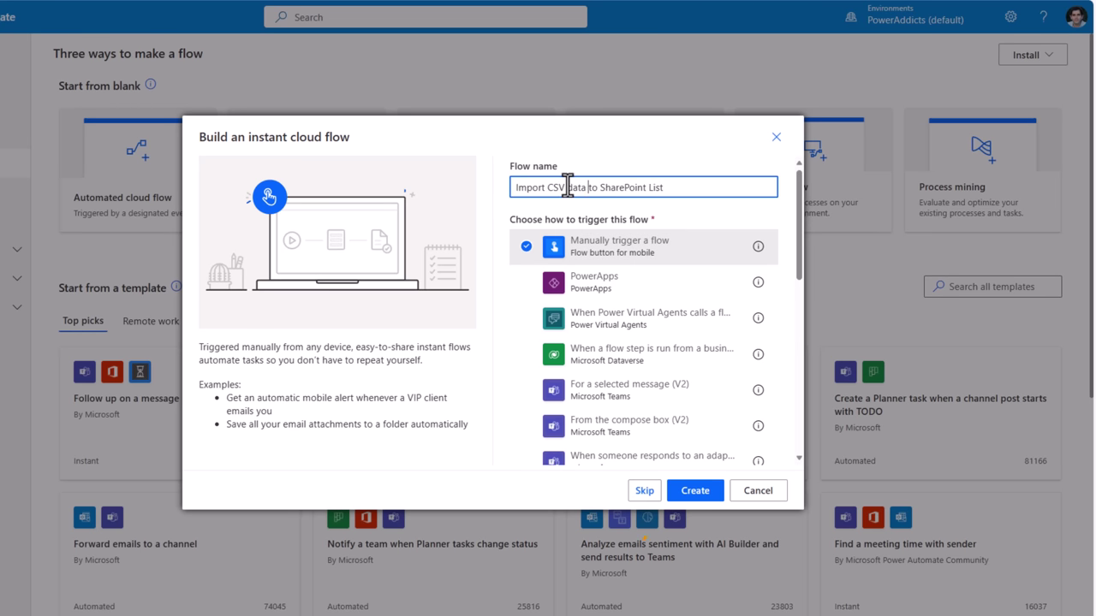
{"action": "left_click", "coordinate": [697, 492]}
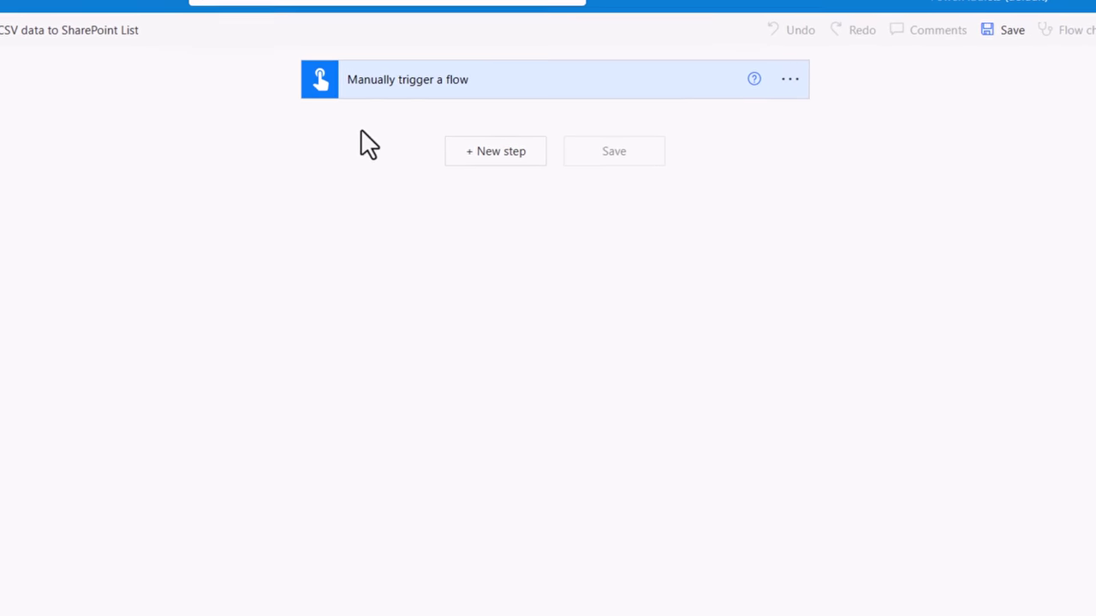
Add a required file input to the trigger, named "Upload CSV" with the prompt "Please select csv file to upload"
{"action": "left_click", "coordinate": [352, 89]}
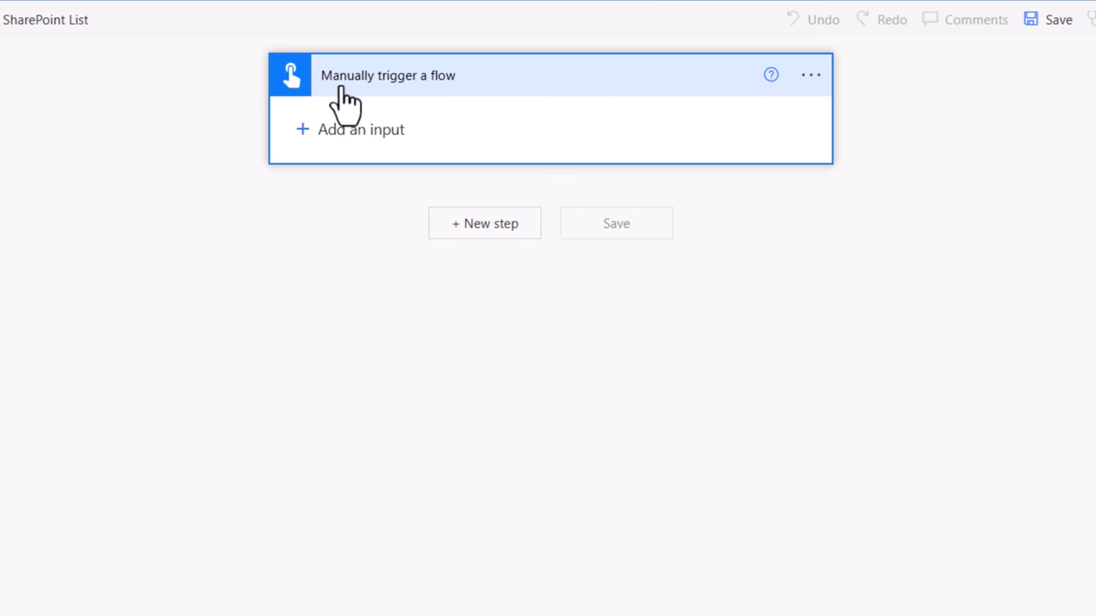
{"action": "left_click", "coordinate": [301, 131]}
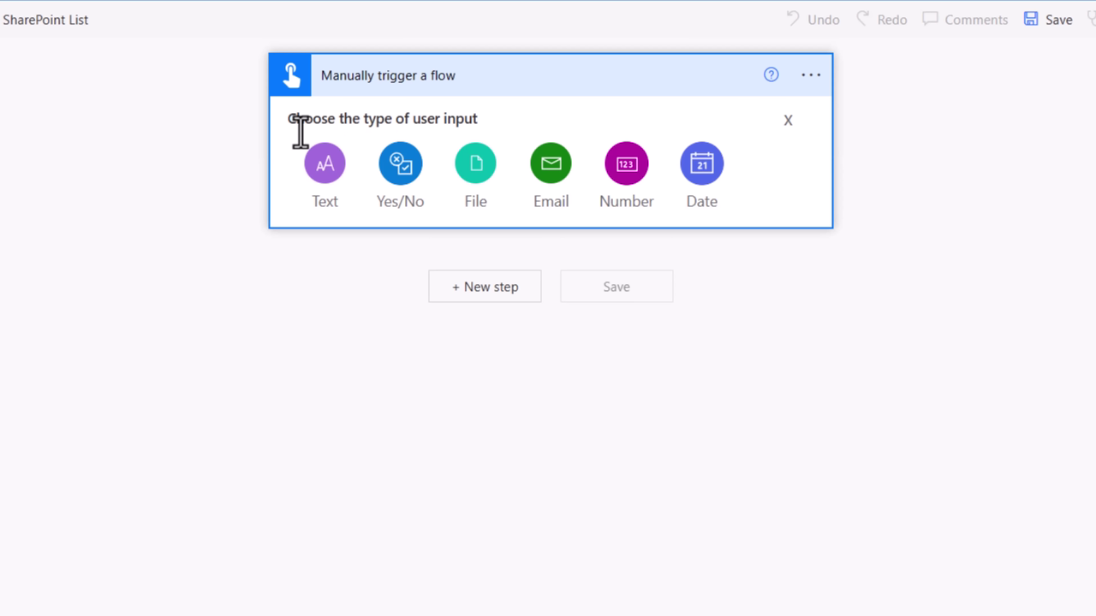
{"action": "left_click", "coordinate": [478, 171]}
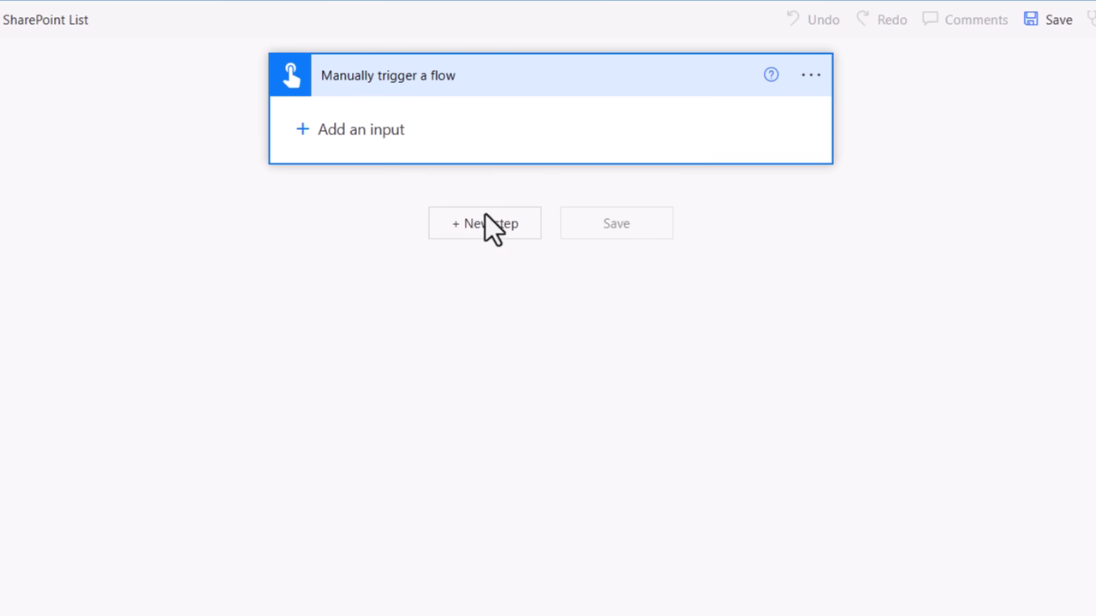
{"action": "key", "text": "ctrl+a"}
{"action": "type", "text": "Upload C"}
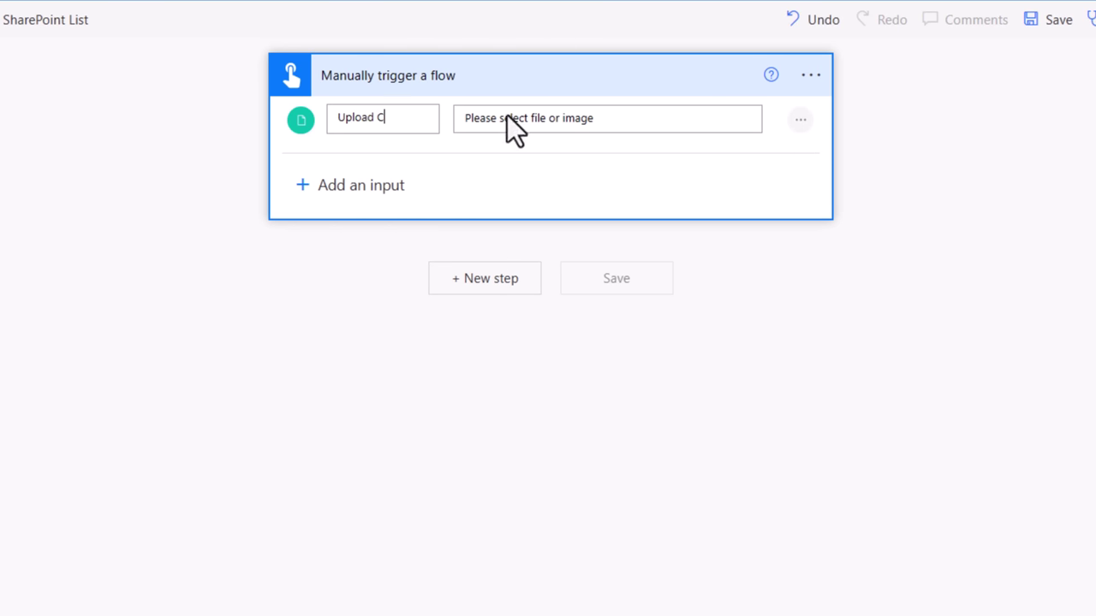
{"action": "type", "text": "SV"}
{"action": "left_click", "coordinate": [507, 118]}
{"action": "key", "text": "ctrl+a"}
{"action": "type", "text": "Please select csv file to upload"}
{"action": "left_click", "coordinate": [800, 119]}
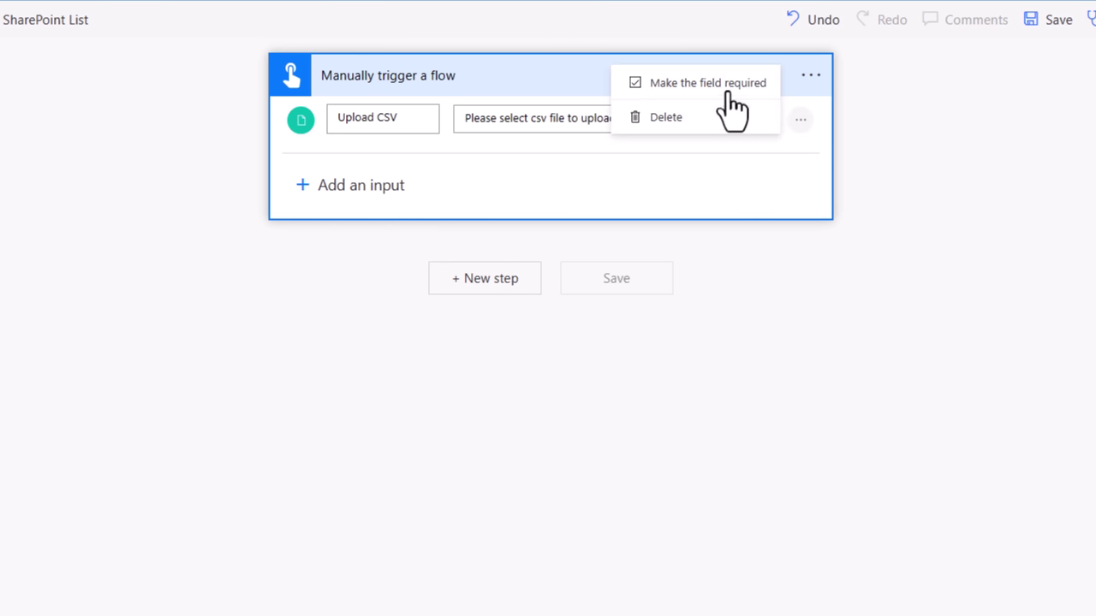
{"action": "left_click", "coordinate": [702, 85]}
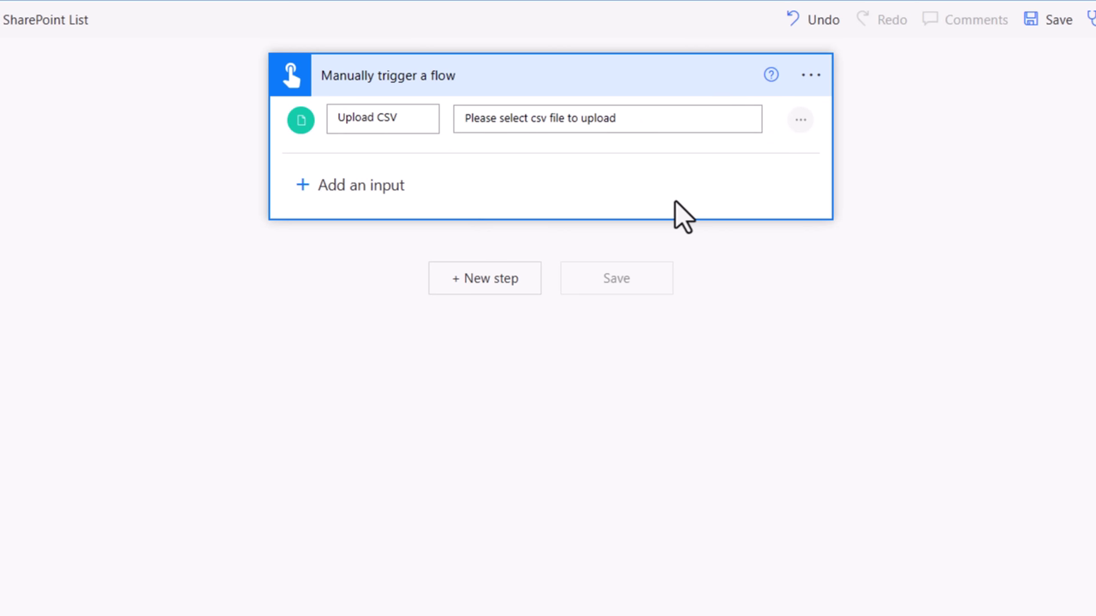
Add a Compose action after the trigger and rename it CSVData
{"action": "left_click", "coordinate": [484, 282]}
{"action": "left_click", "coordinate": [385, 206]}
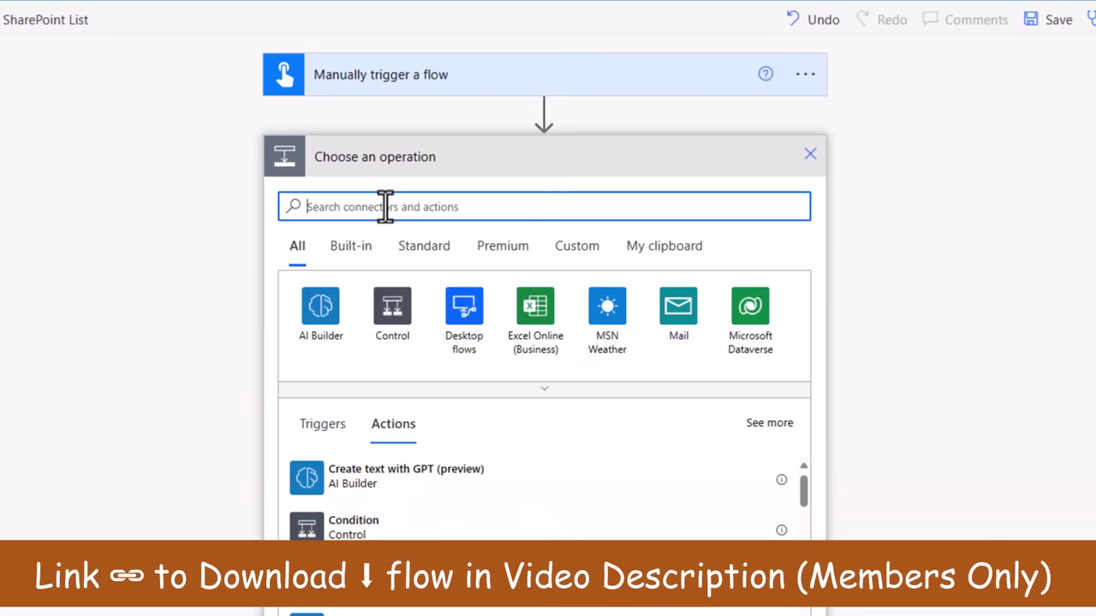
{"action": "type", "text": "compose"}
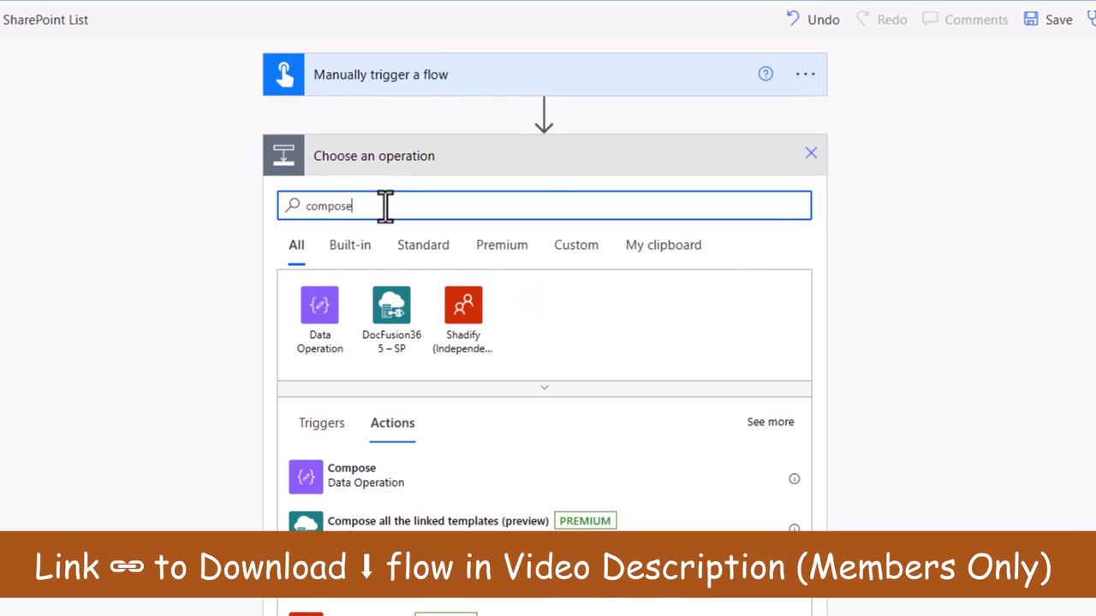
{"action": "left_click", "coordinate": [409, 497]}
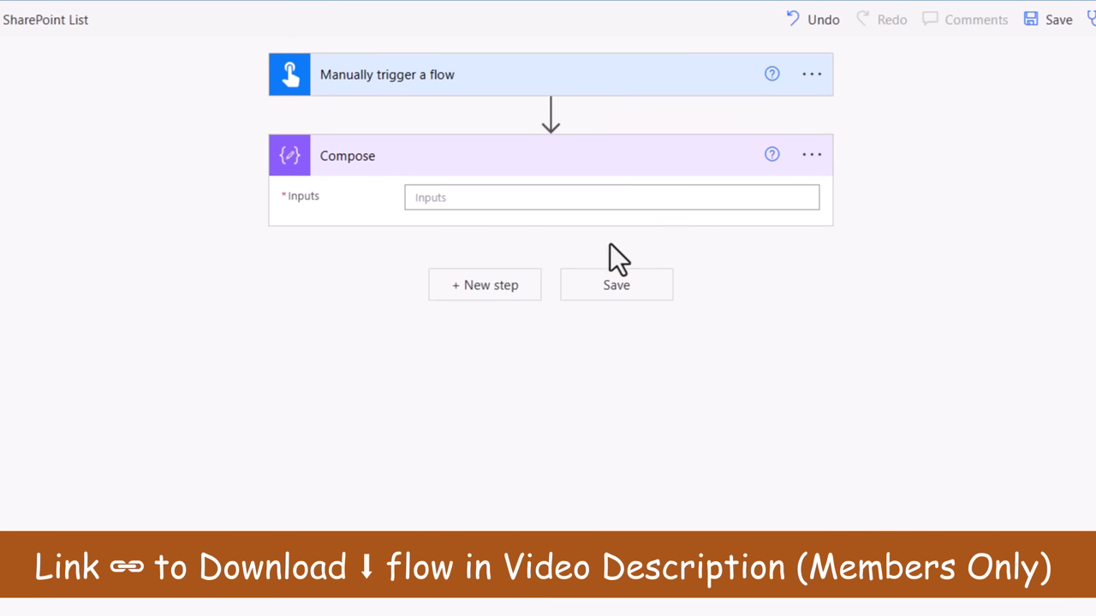
{"action": "left_click", "coordinate": [810, 155]}
{"action": "left_click", "coordinate": [860, 184]}
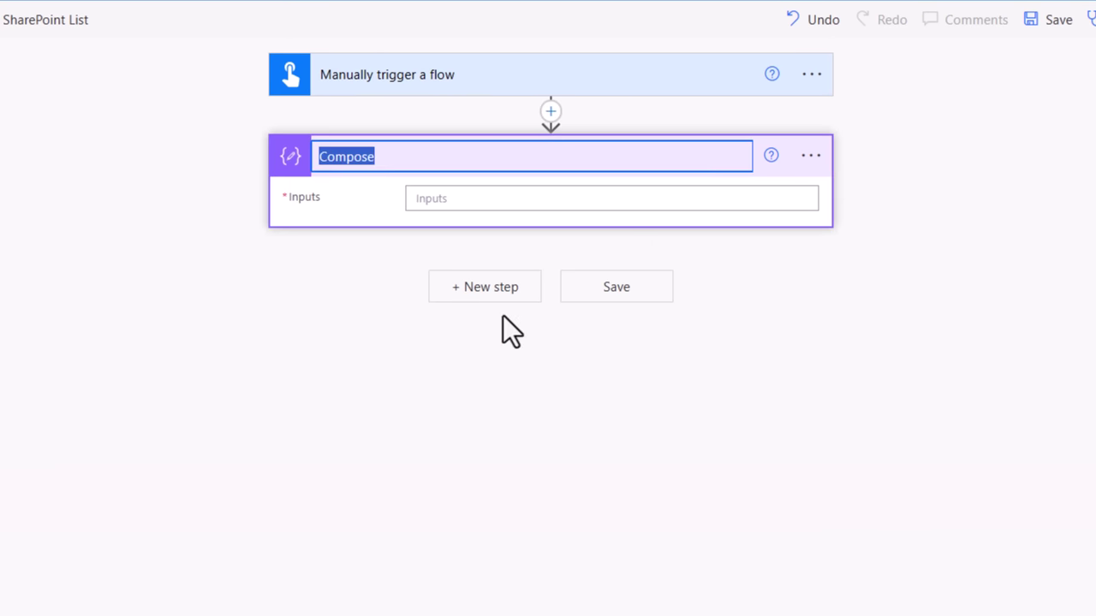
{"action": "type", "text": "CSVData"}
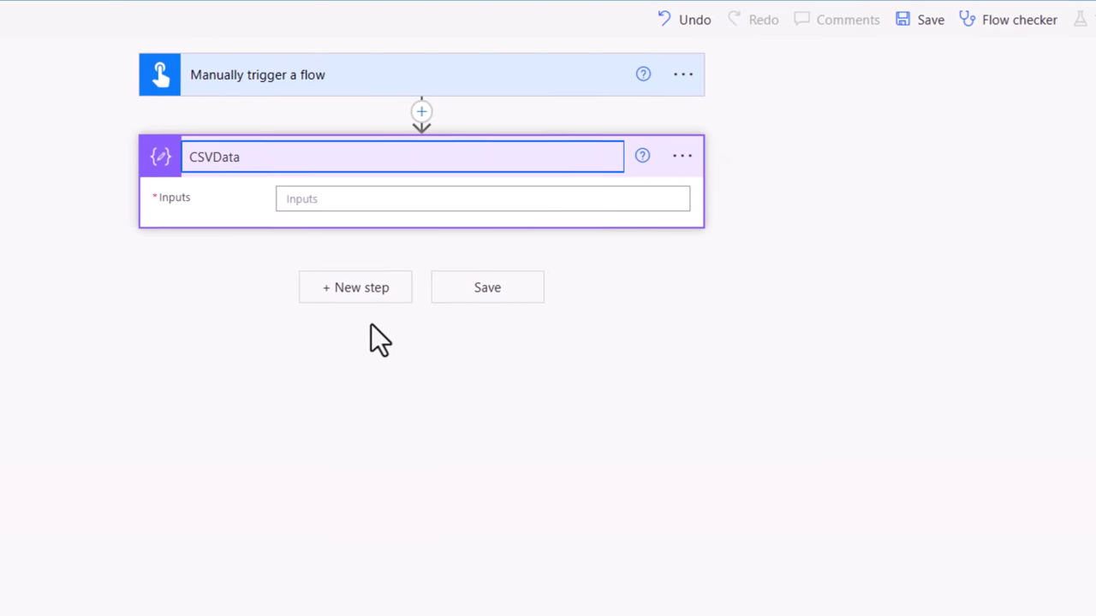
Set the CSVData input to a base64ToString expression that takes the trigger's Upload CSV file content
{"action": "left_click", "coordinate": [332, 198]}
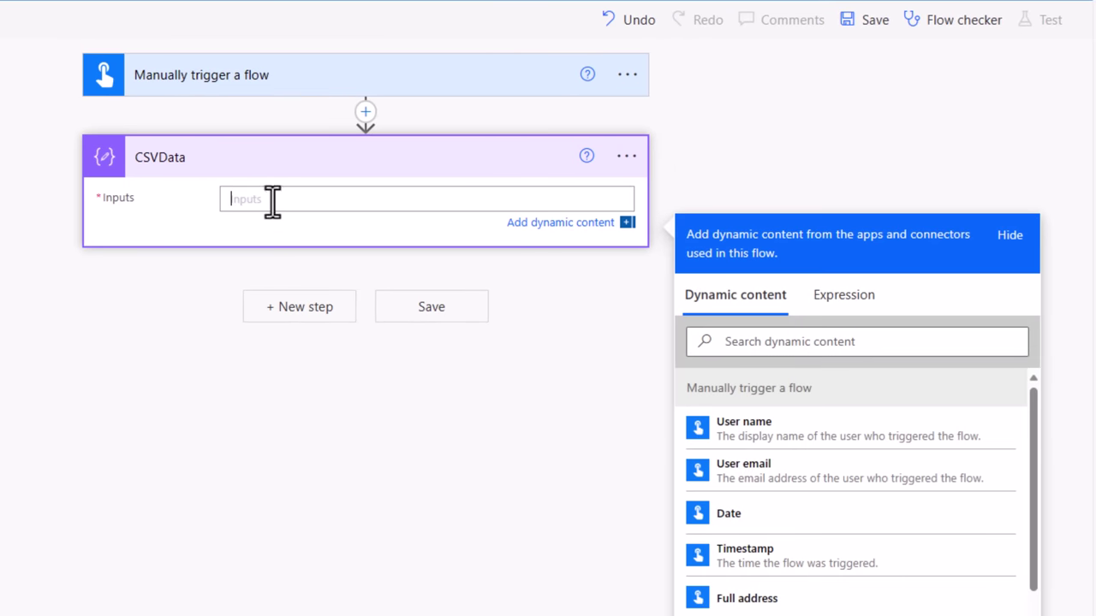
{"action": "left_click", "coordinate": [839, 299]}
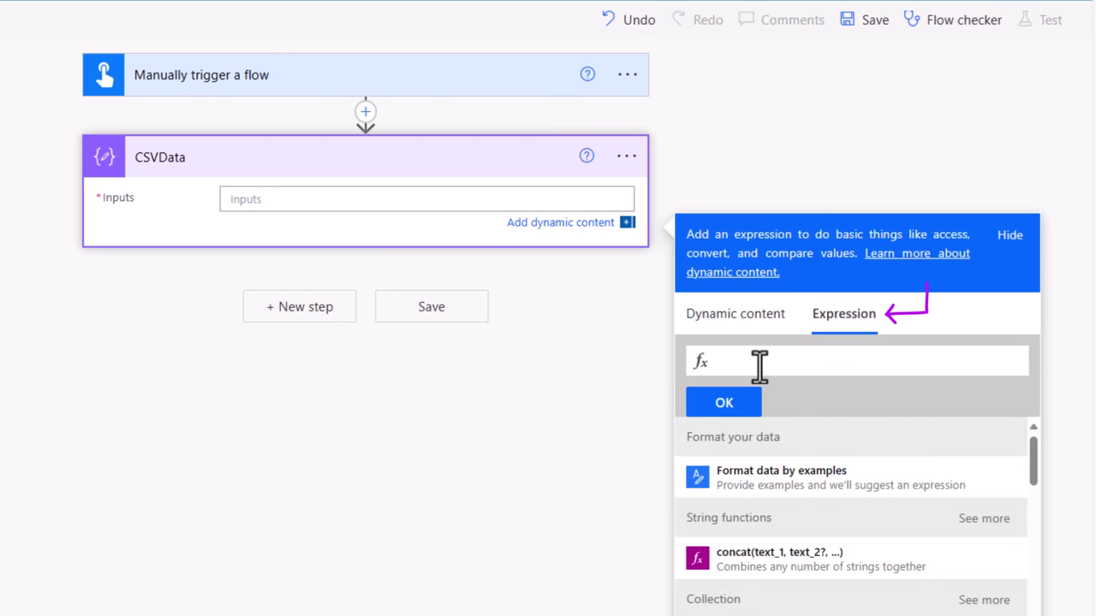
{"action": "type", "text": "base"}
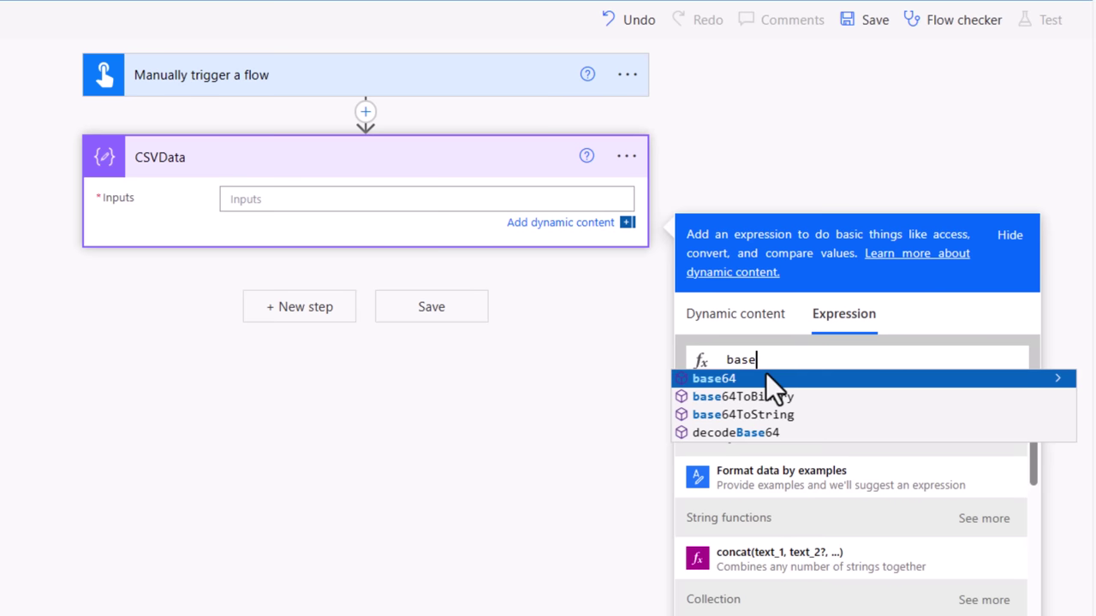
{"action": "type", "text": "64"}
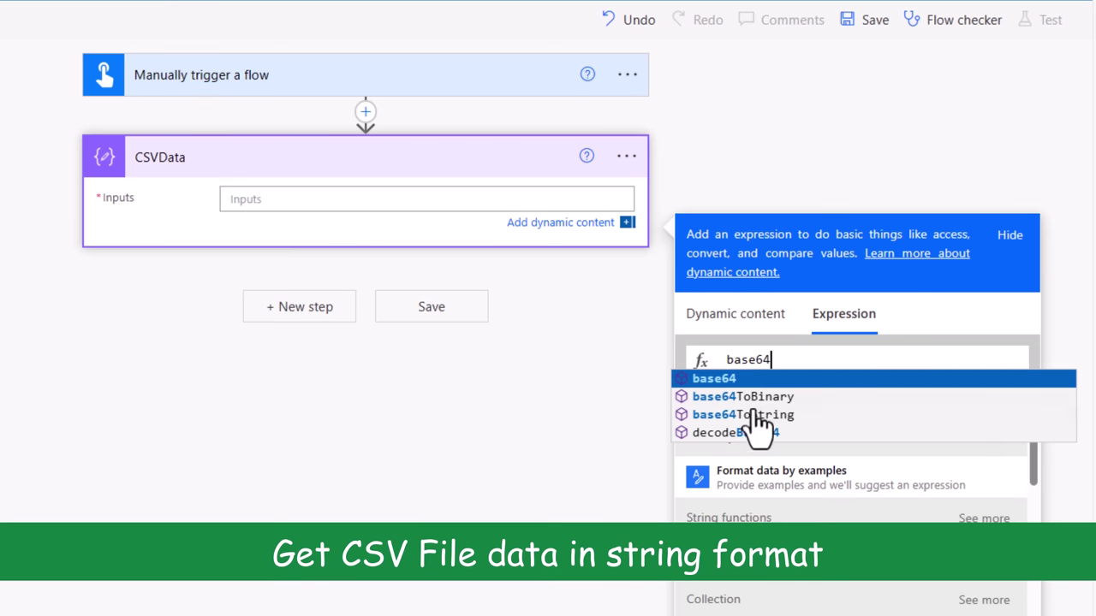
{"action": "left_click", "coordinate": [758, 414]}
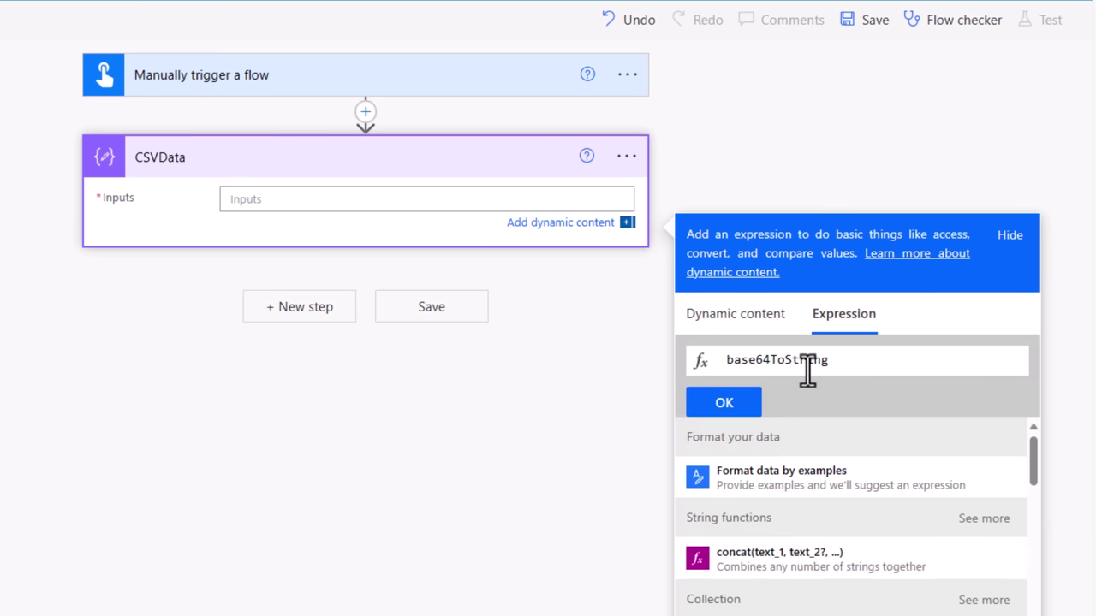
{"action": "type", "text": "("}
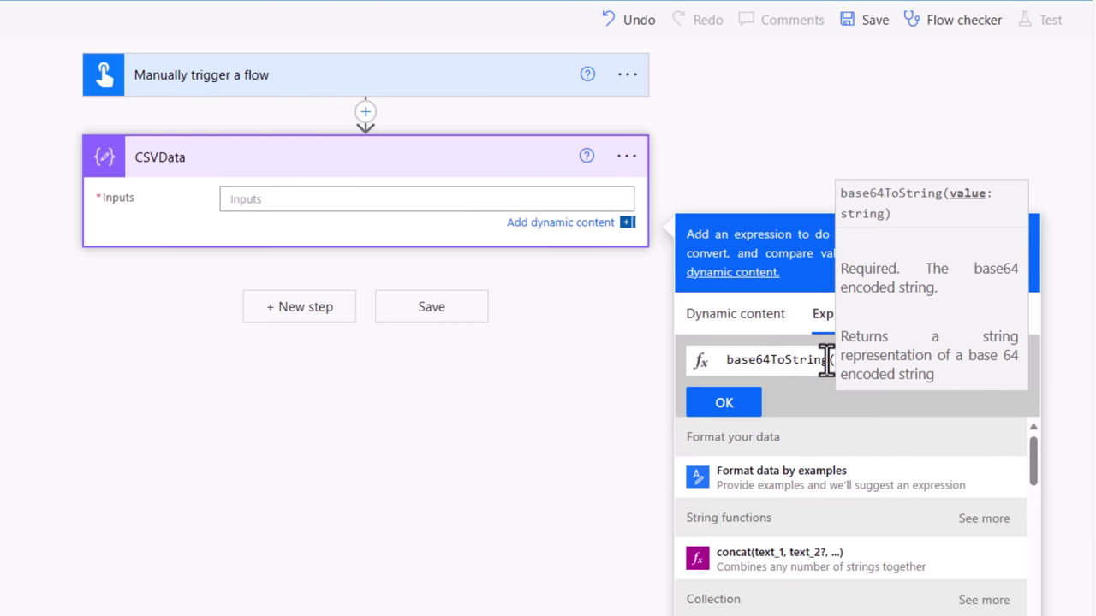
{"action": "left_click", "coordinate": [755, 326]}
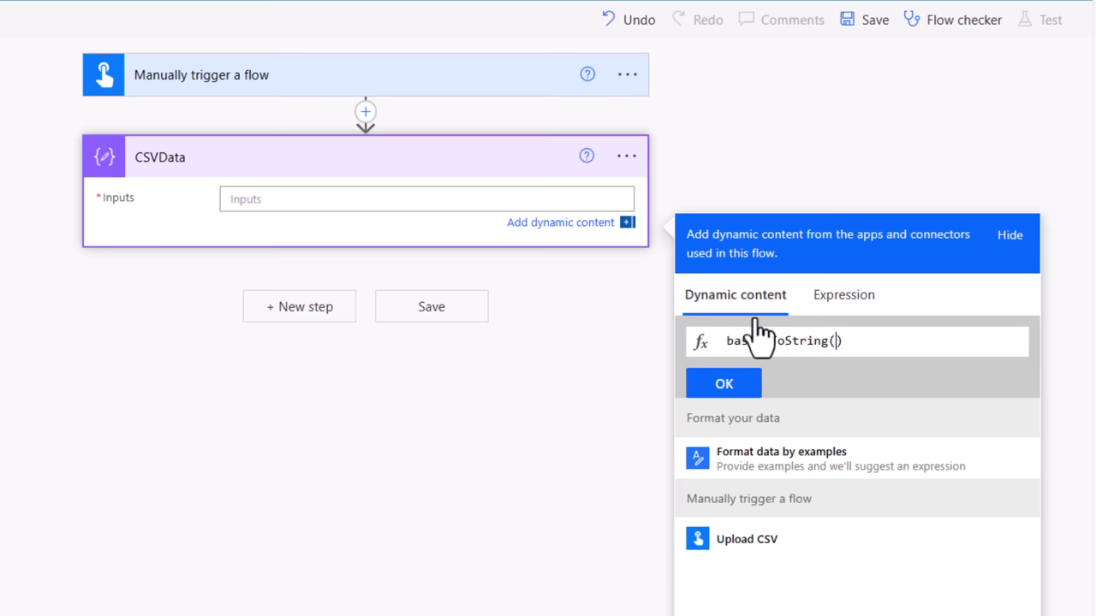
{"action": "left_click", "coordinate": [744, 541]}
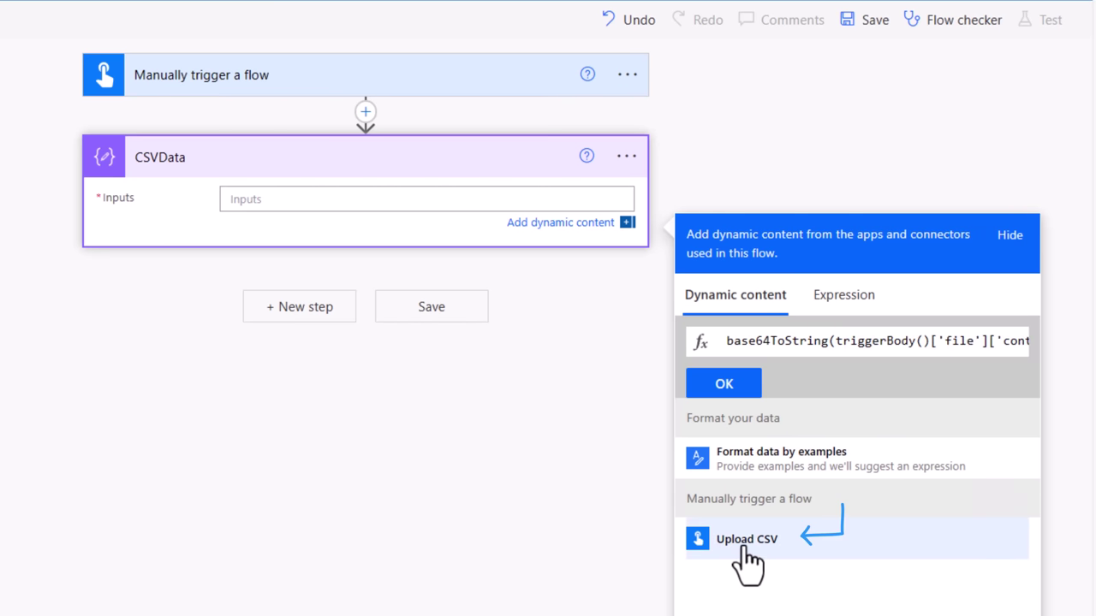
{"action": "left_click", "coordinate": [724, 387]}
Save the flow and run a manual test with IssueTrackingDataAug24.csv as the uploaded file
{"action": "left_click", "coordinate": [372, 91]}
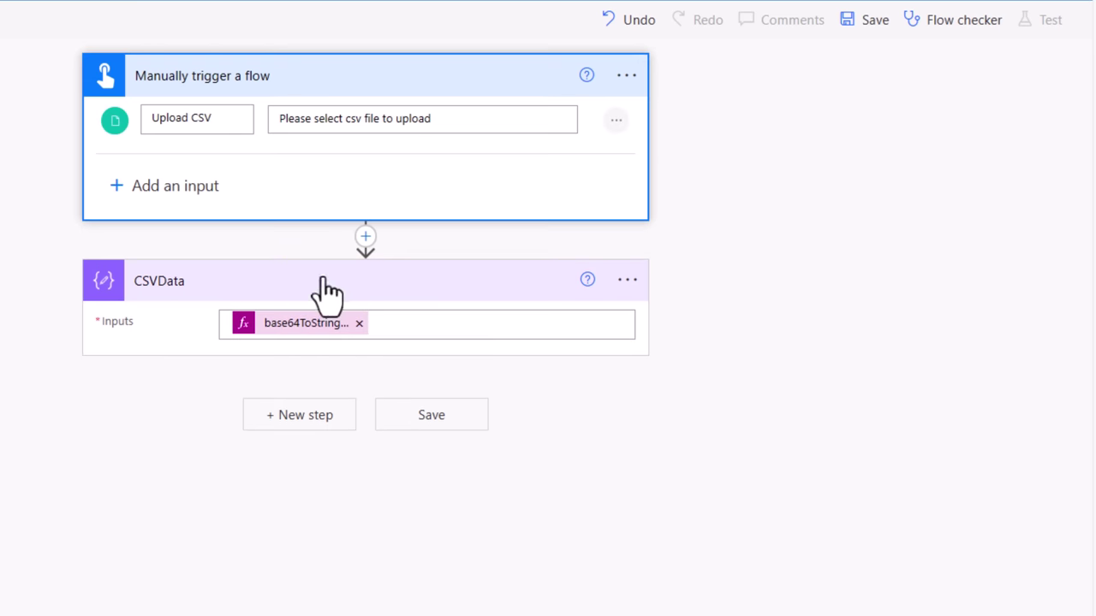
{"action": "left_click", "coordinate": [857, 30]}
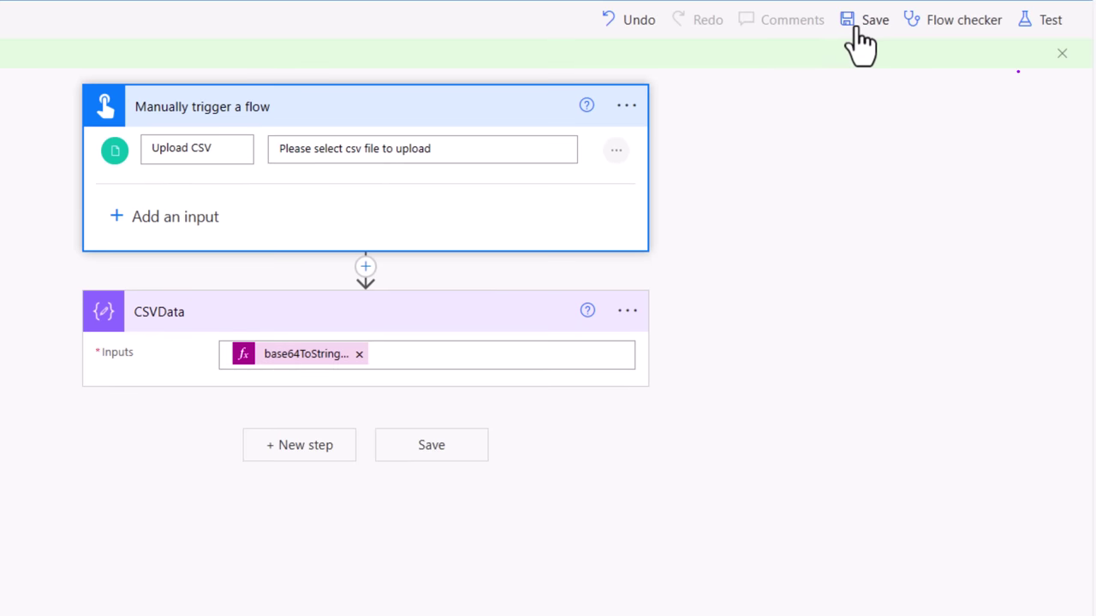
{"action": "left_click", "coordinate": [1040, 28]}
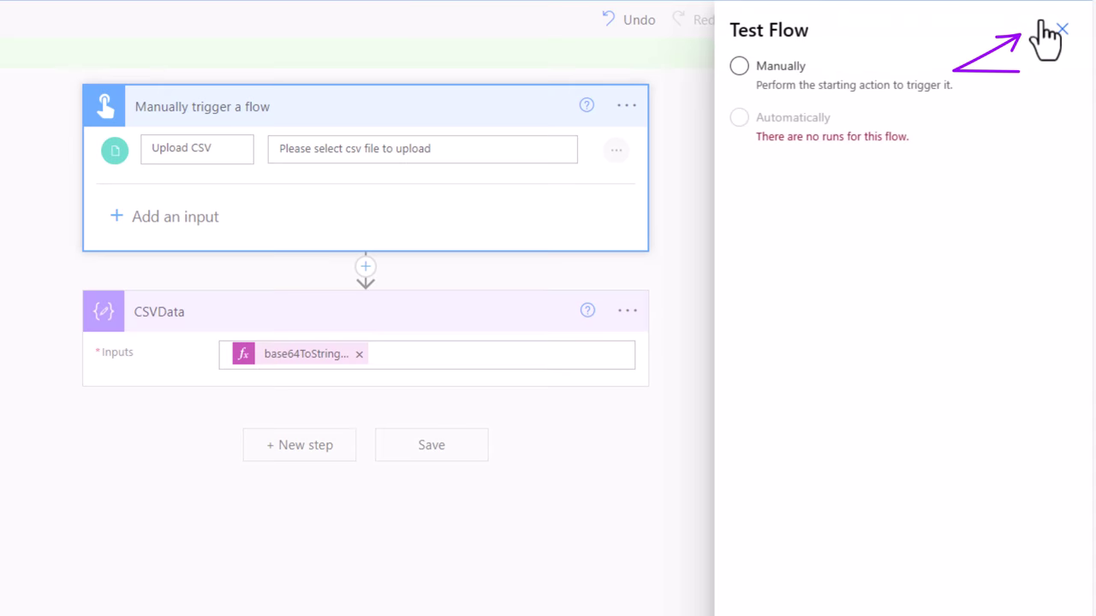
{"action": "left_click", "coordinate": [739, 66]}
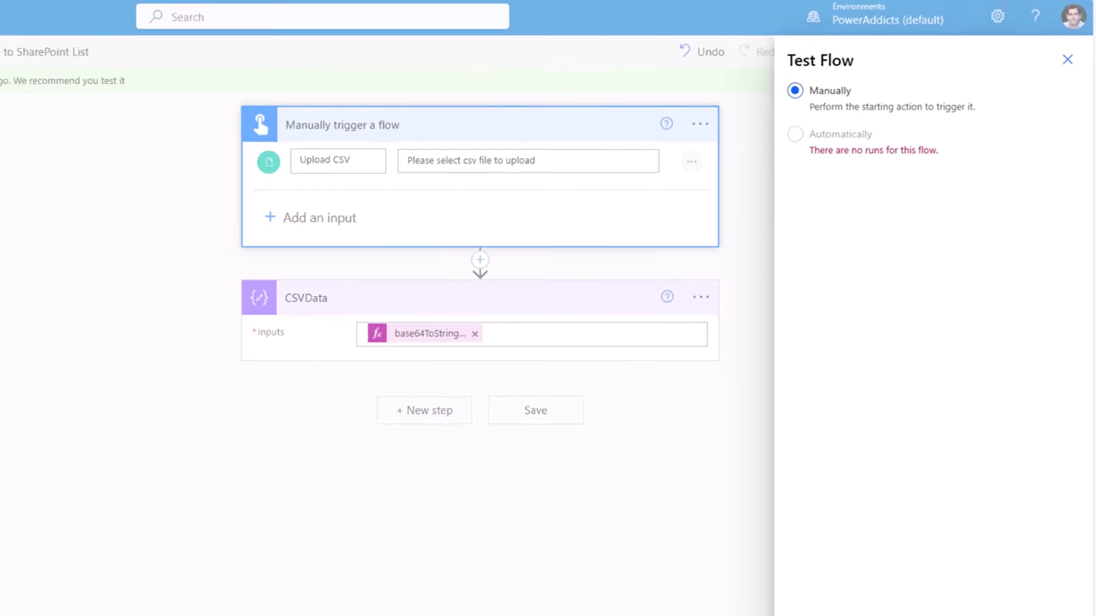
{"action": "left_click", "coordinate": [895, 592]}
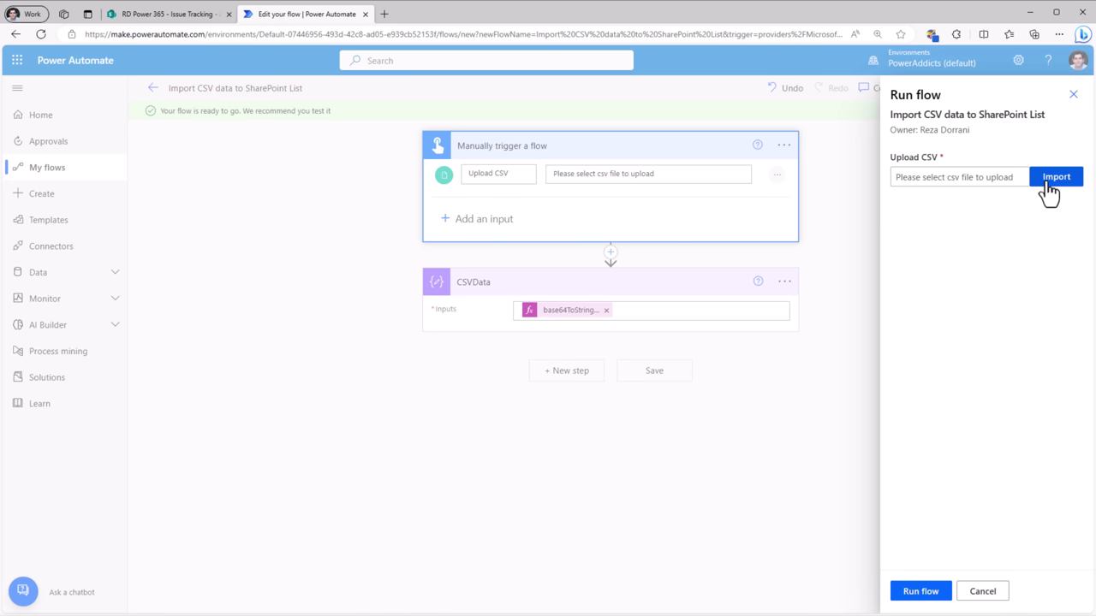
{"action": "left_click", "coordinate": [1048, 180]}
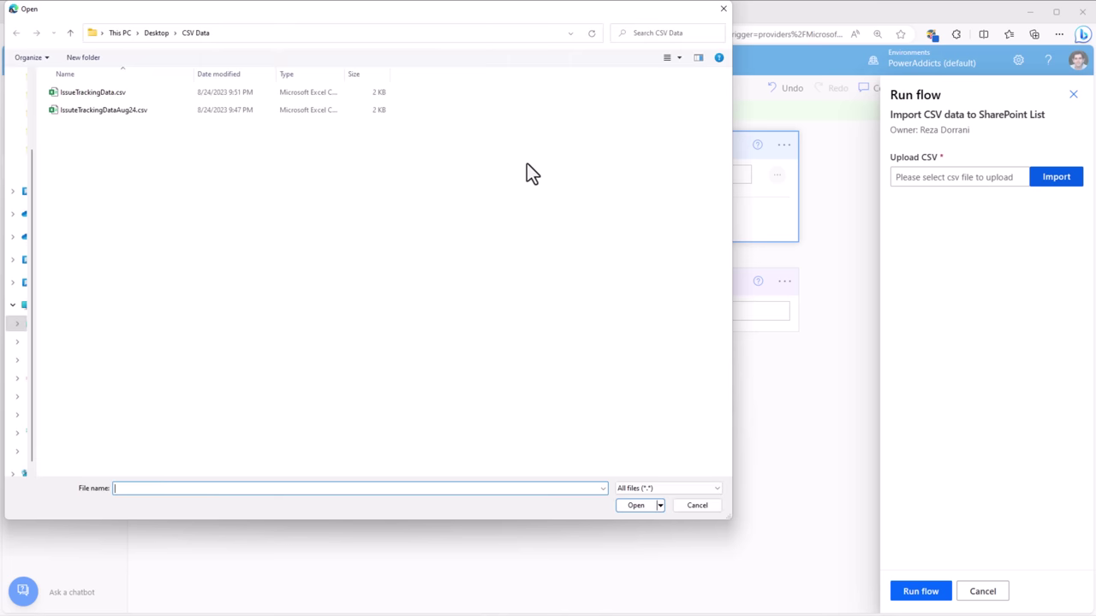
{"action": "double_click", "coordinate": [109, 113]}
{"action": "left_click", "coordinate": [916, 593]}
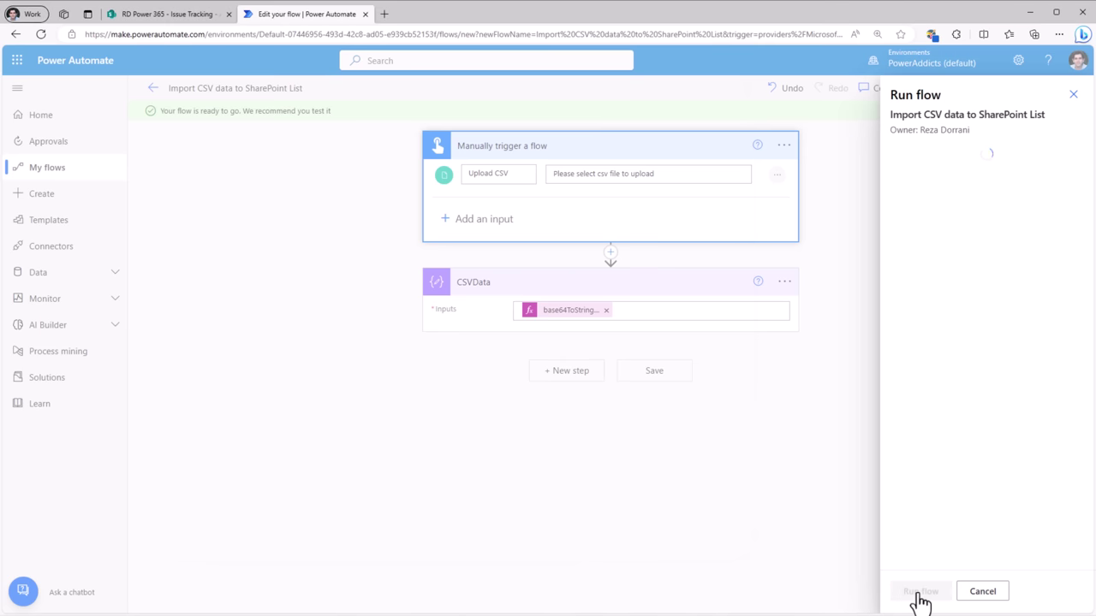
{"action": "left_click", "coordinate": [917, 595]}
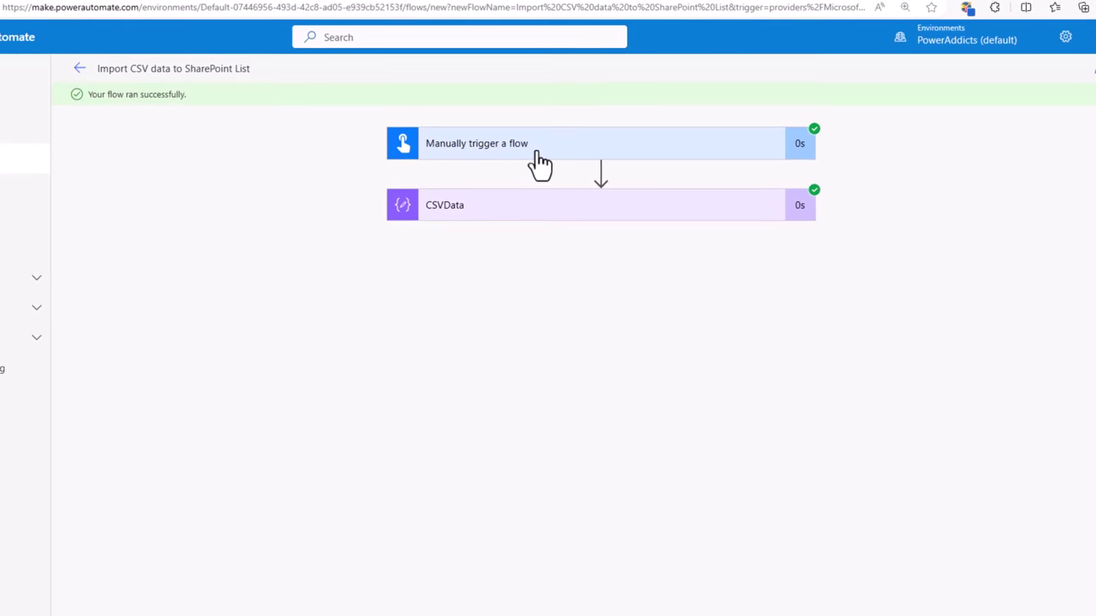
Examine the trigger's file name and contentBytes outputs in the test run, and collapse its details
{"action": "left_click", "coordinate": [556, 167]}
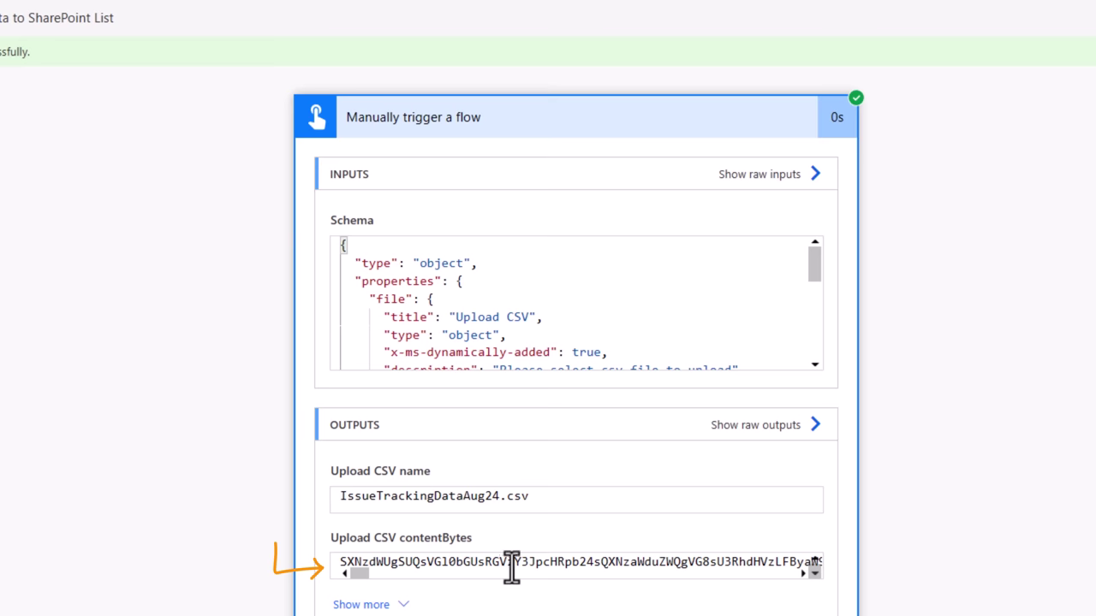
{"action": "left_click", "coordinate": [421, 118]}
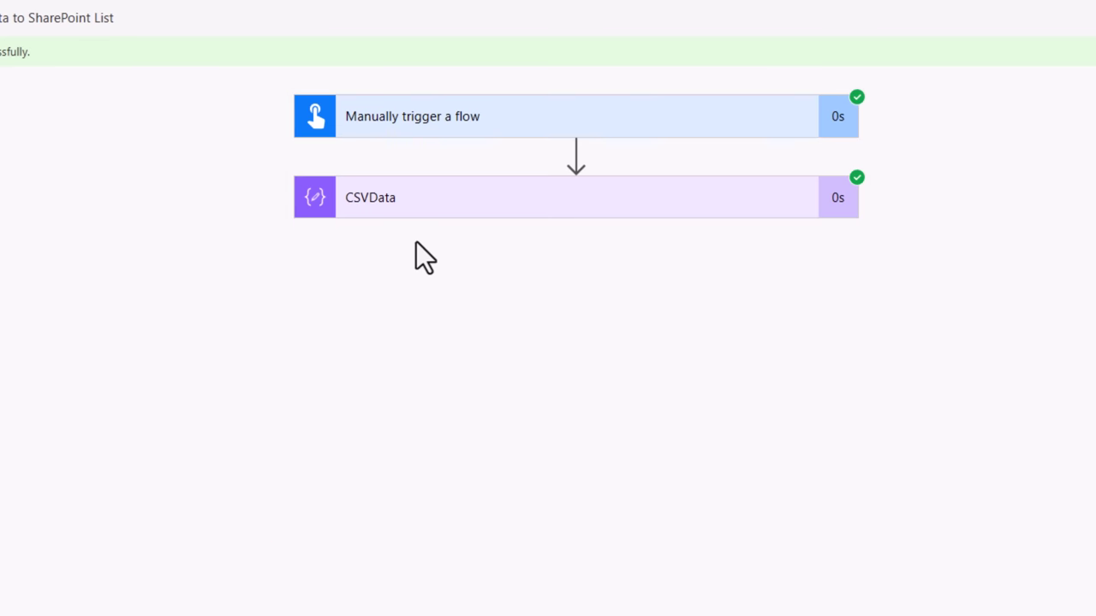
Examine the raw output of CSVData in the test run and compare its header row with the column headings in the Excel file
{"action": "left_click", "coordinate": [403, 205]}
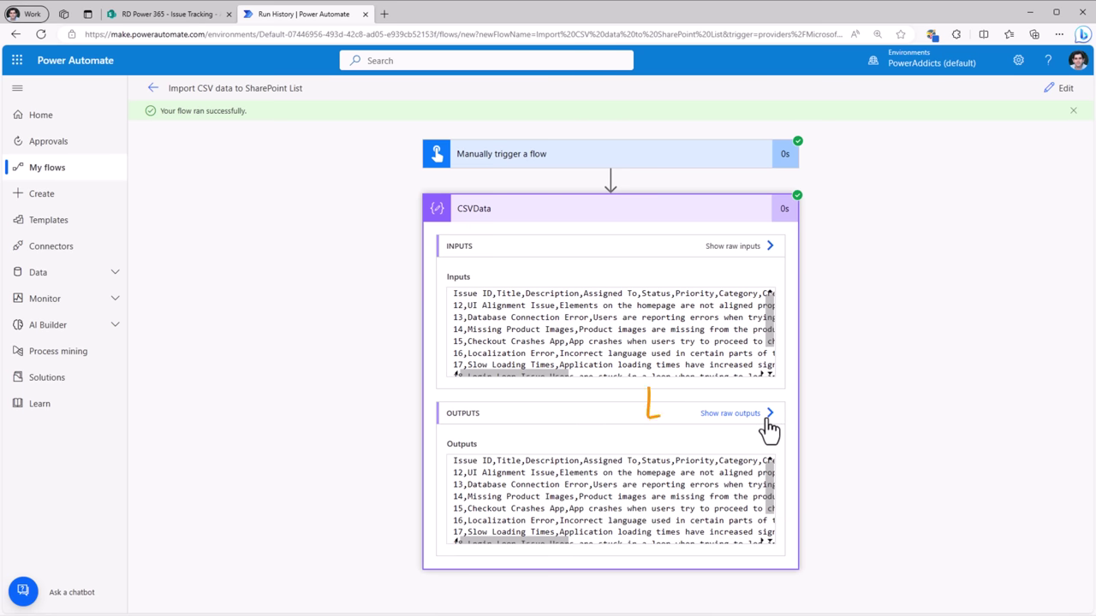
{"action": "left_click", "coordinate": [767, 420]}
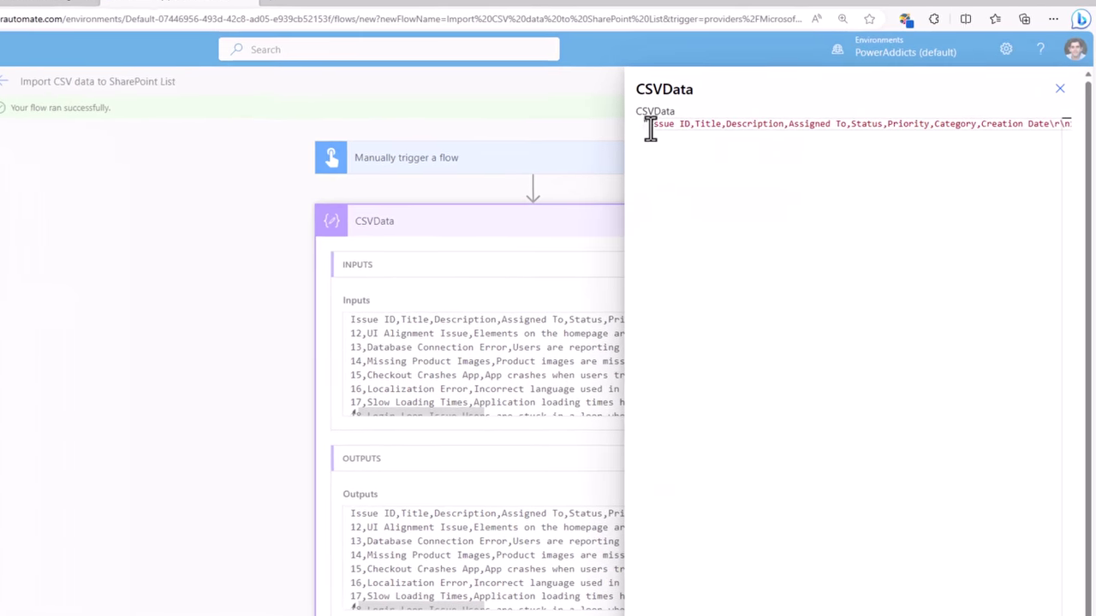
{"action": "left_click_drag", "start_coordinate": [713, 125], "coordinate": [766, 124]}
{"action": "left_click_drag", "start_coordinate": [661, 122], "coordinate": [956, 126]}
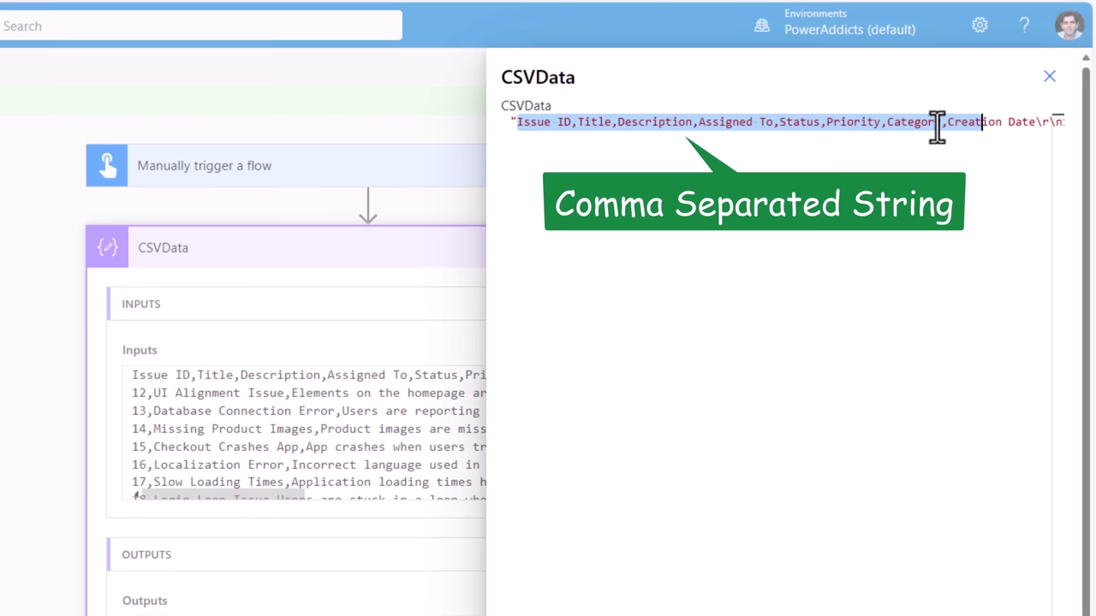
{"action": "left_click", "coordinate": [571, 123]}
{"action": "left_click_drag", "start_coordinate": [571, 123], "coordinate": [578, 122]}
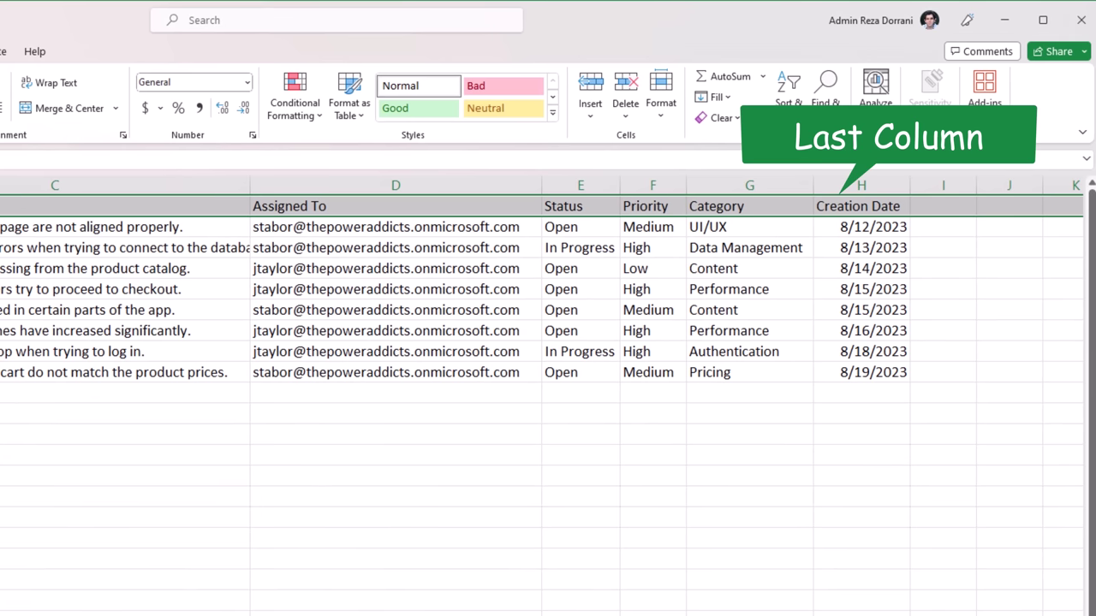
{"action": "left_click", "coordinate": [863, 206]}
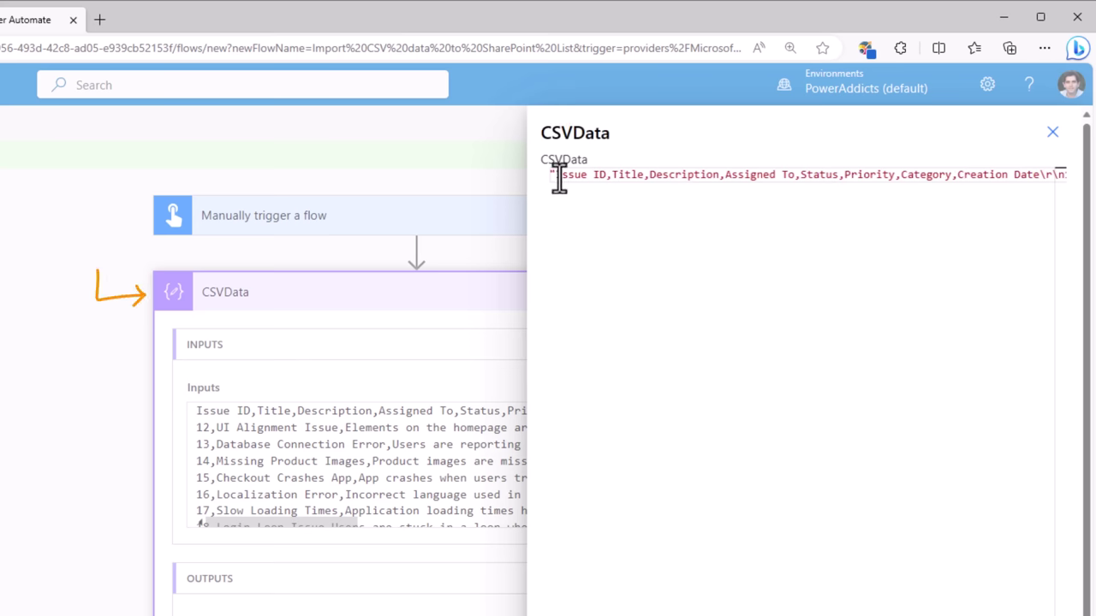
Read through the raw CSVData string to find the new line characters separating the header and data rows, and close the raw output
{"action": "left_click_drag", "start_coordinate": [956, 175], "coordinate": [1084, 208]}
{"action": "key", "text": "Right"}
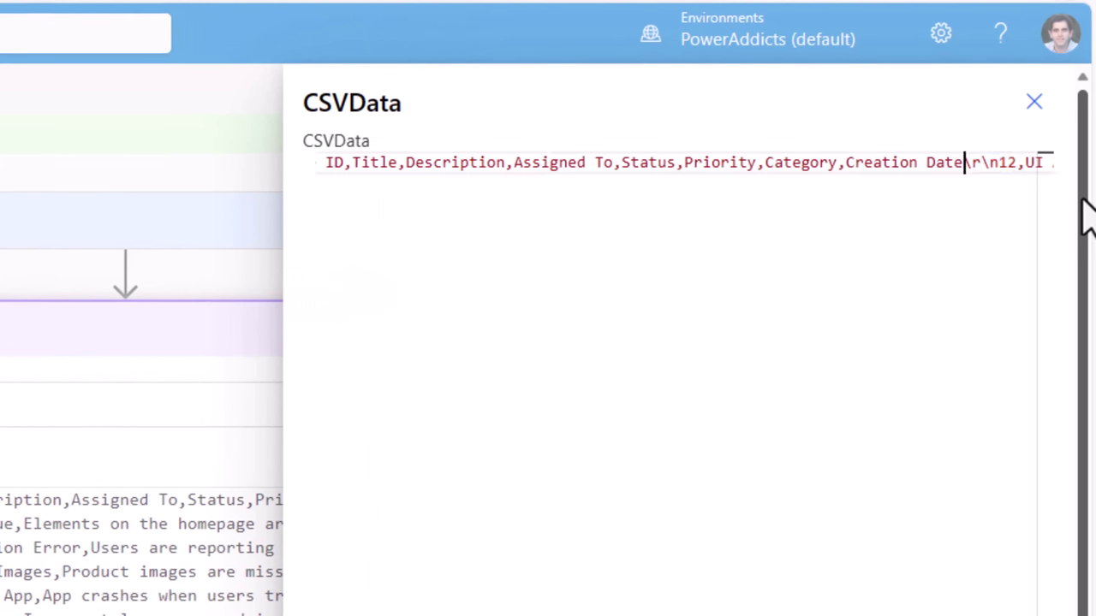
{"action": "key", "text": "Right"}
{"action": "key", "text": "Right"}
{"action": "key", "text": "Right"}
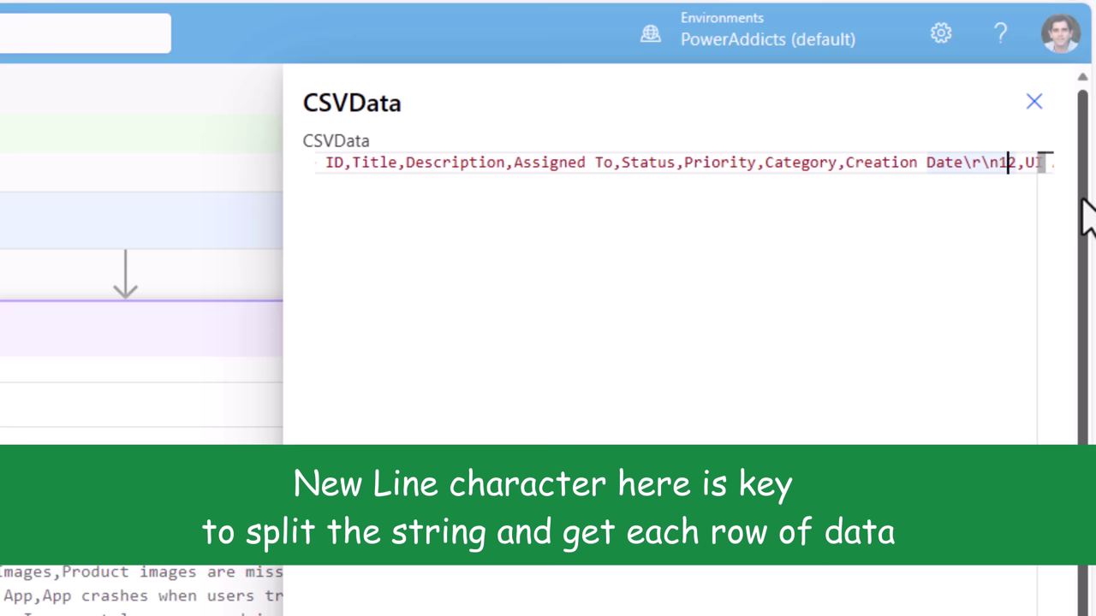
{"action": "key", "text": "Right"}
{"action": "key", "text": "Right"}
{"action": "key", "text": "Right"}
{"action": "key", "text": "Right"}
{"action": "key", "text": "Right"}
{"action": "key", "text": "Right"}
{"action": "key", "text": "Right"}
{"action": "key", "text": "Right"}
{"action": "key", "text": "Right"}
{"action": "key", "text": "Right"}
{"action": "key", "text": "Right"}
{"action": "key", "text": "Right"}
{"action": "key", "text": "Right"}
{"action": "key", "text": "Right"}
{"action": "key", "text": "Right"}
{"action": "key", "text": "Right"}
{"action": "key", "text": "Right"}
{"action": "key", "text": "Right"}
{"action": "key", "text": "Right"}
{"action": "key", "text": "Right"}
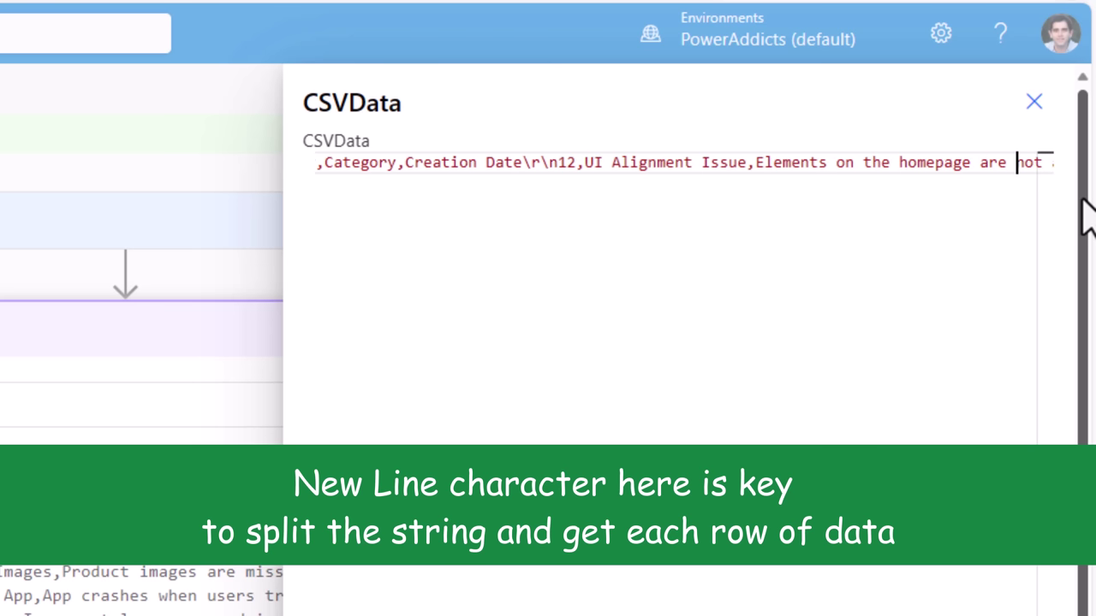
{"action": "key", "text": "Right"}
{"action": "key", "text": "Right"}
{"action": "key", "text": "Right"}
{"action": "key", "text": "Right"}
{"action": "key", "text": "Right"}
{"action": "key", "text": "Right"}
{"action": "key", "text": "Right"}
{"action": "key", "text": "Right"}
{"action": "key", "text": "Right"}
{"action": "key", "text": "Right"}
{"action": "key", "text": "Right"}
{"action": "key", "text": "Right"}
{"action": "key", "text": "Right"}
{"action": "key", "text": "Right"}
{"action": "key", "text": "Right"}
{"action": "key", "text": "Right"}
{"action": "key", "text": "Right"}
{"action": "key", "text": "Right"}
{"action": "key", "text": "Right"}
{"action": "key", "text": "Right"}
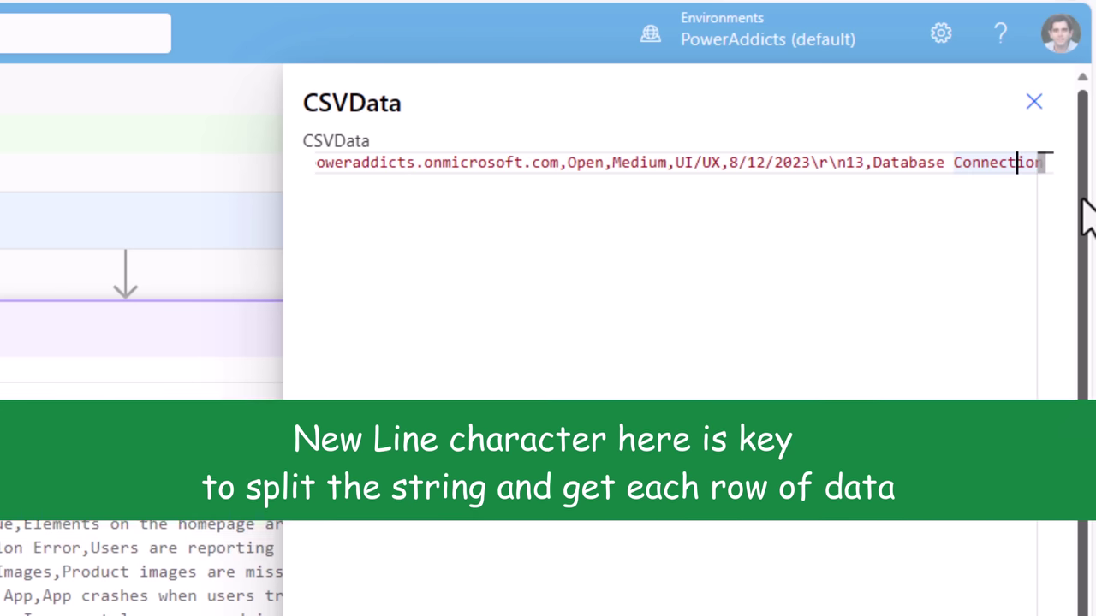
{"action": "left_click", "coordinate": [1034, 103]}
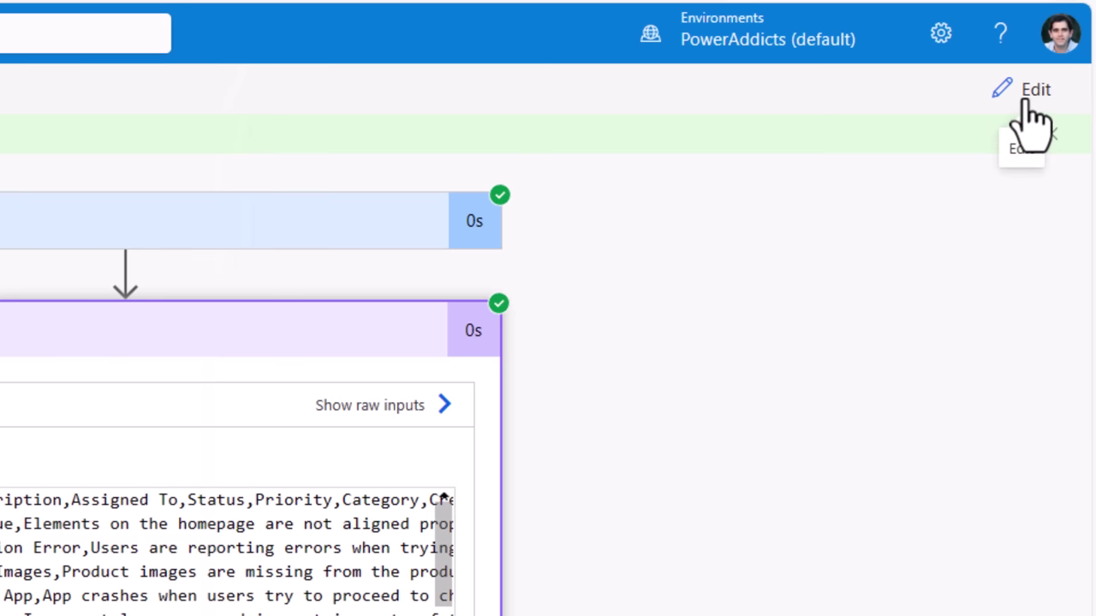
Reopen the flow for editing, add a Compose action after CSVData and rename it NewLine
{"action": "left_click", "coordinate": [1033, 120]}
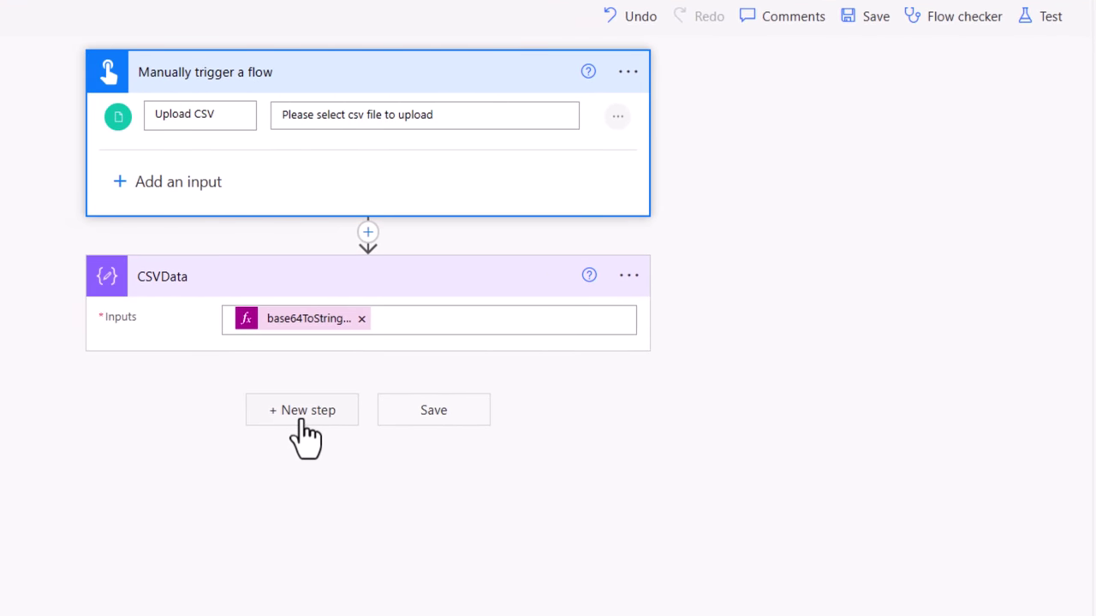
{"action": "left_click", "coordinate": [284, 421]}
{"action": "type", "text": "compose"}
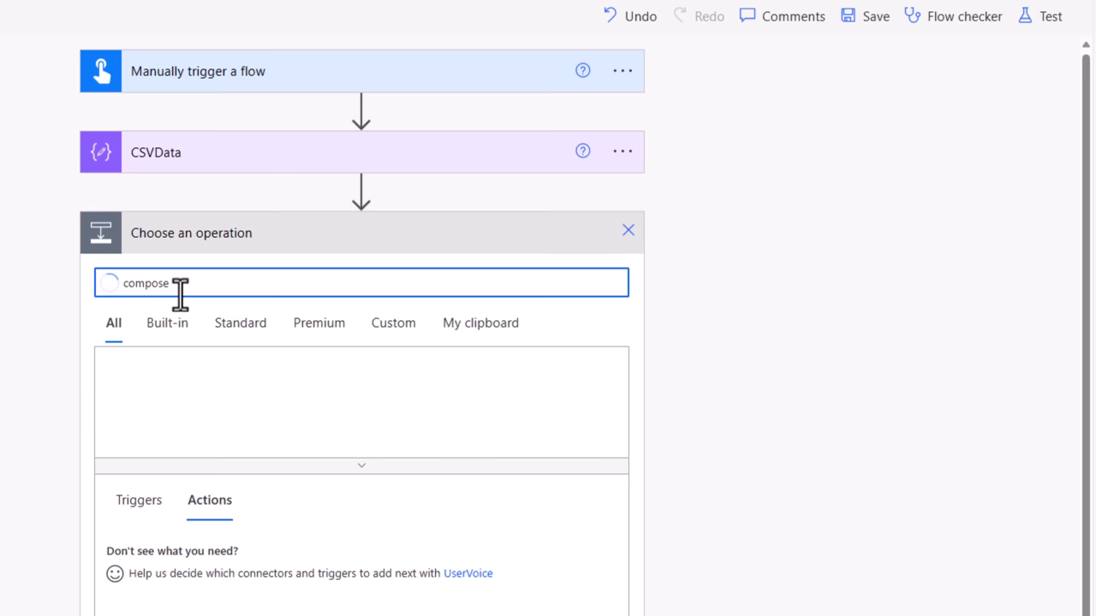
{"action": "left_click", "coordinate": [181, 567]}
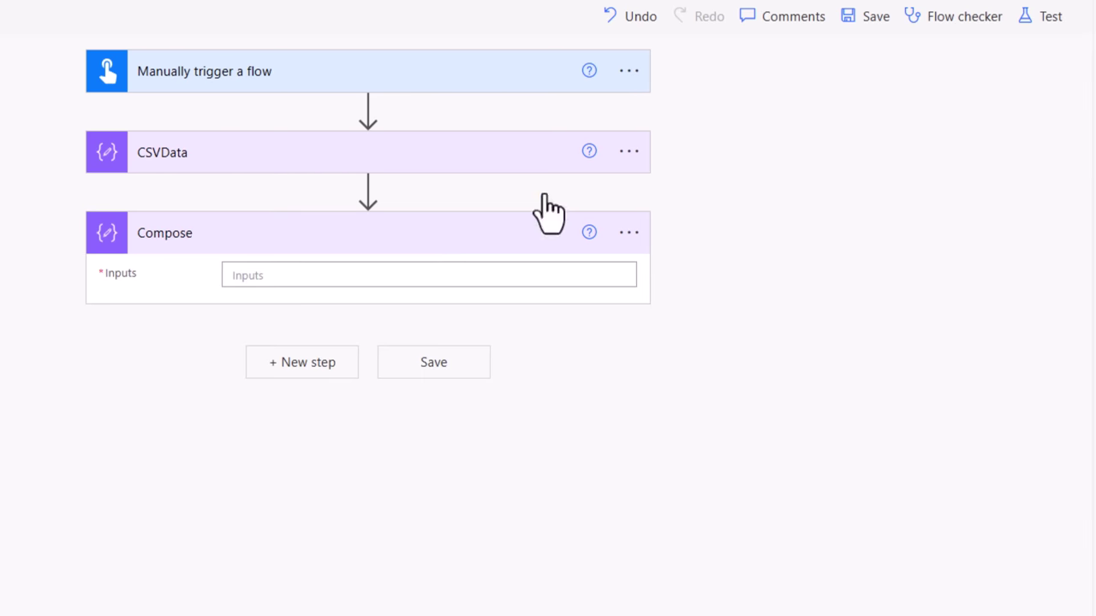
{"action": "left_click", "coordinate": [629, 232]}
{"action": "left_click", "coordinate": [701, 294]}
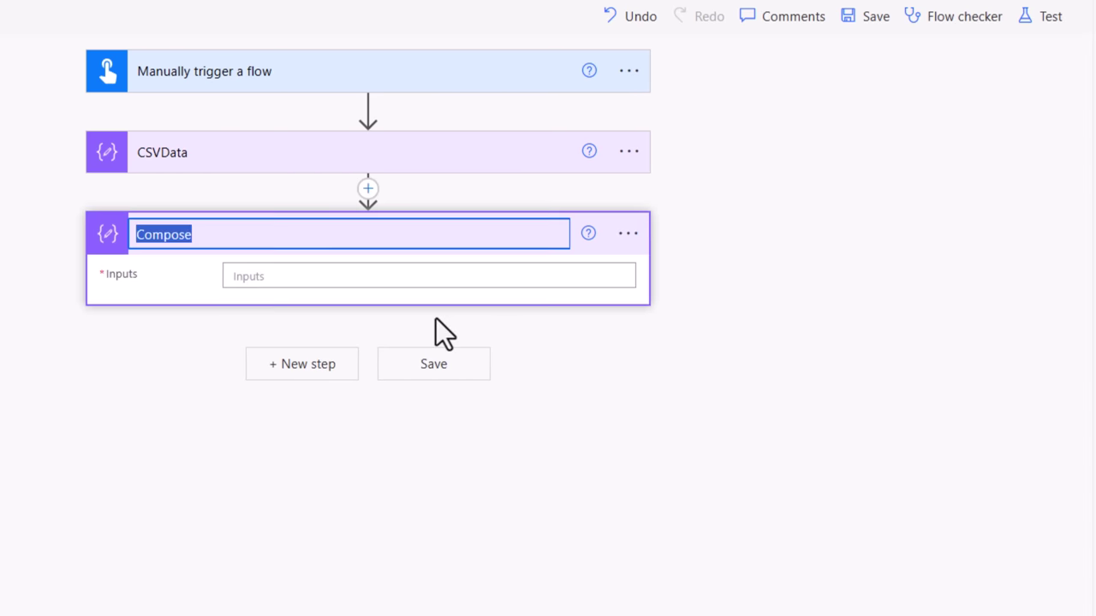
{"action": "type", "text": "NewLine"}
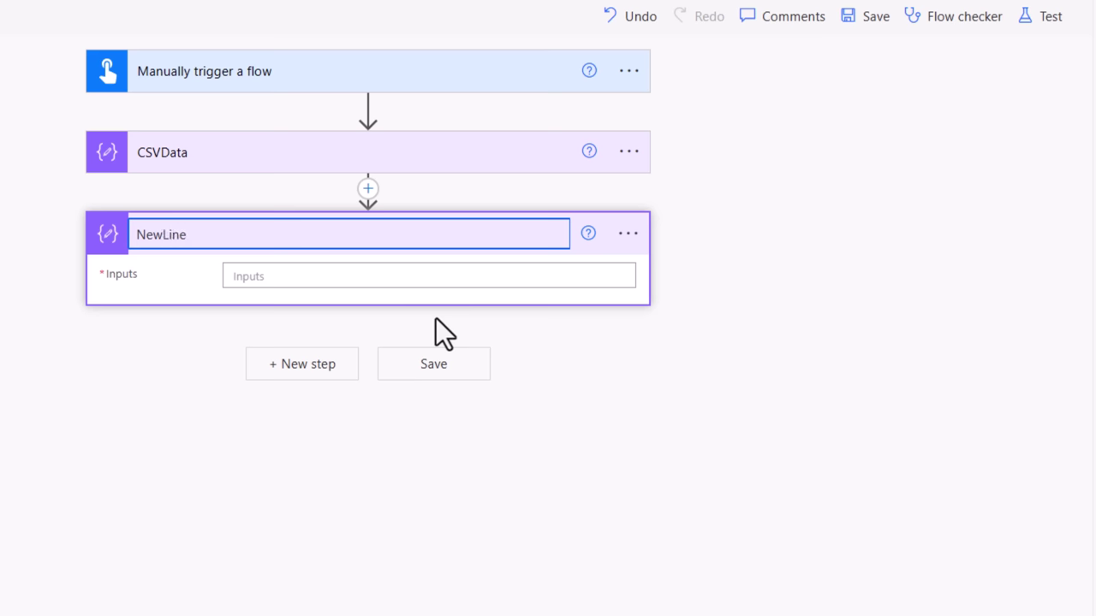
Set the NewLine action's input to a single line break
{"action": "left_click", "coordinate": [245, 283]}
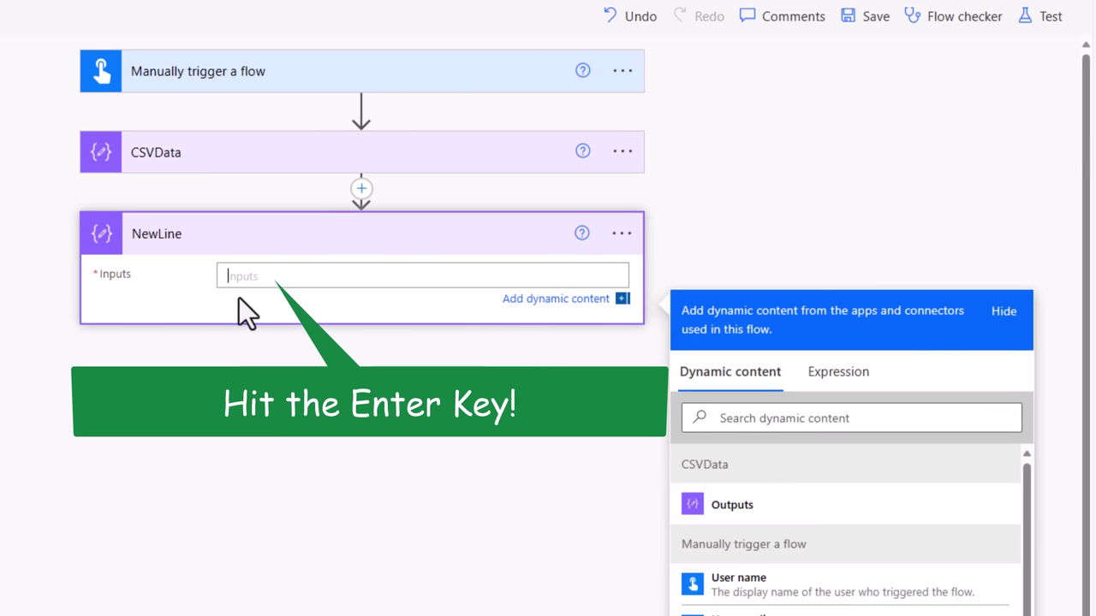
{"action": "key", "text": "Return"}
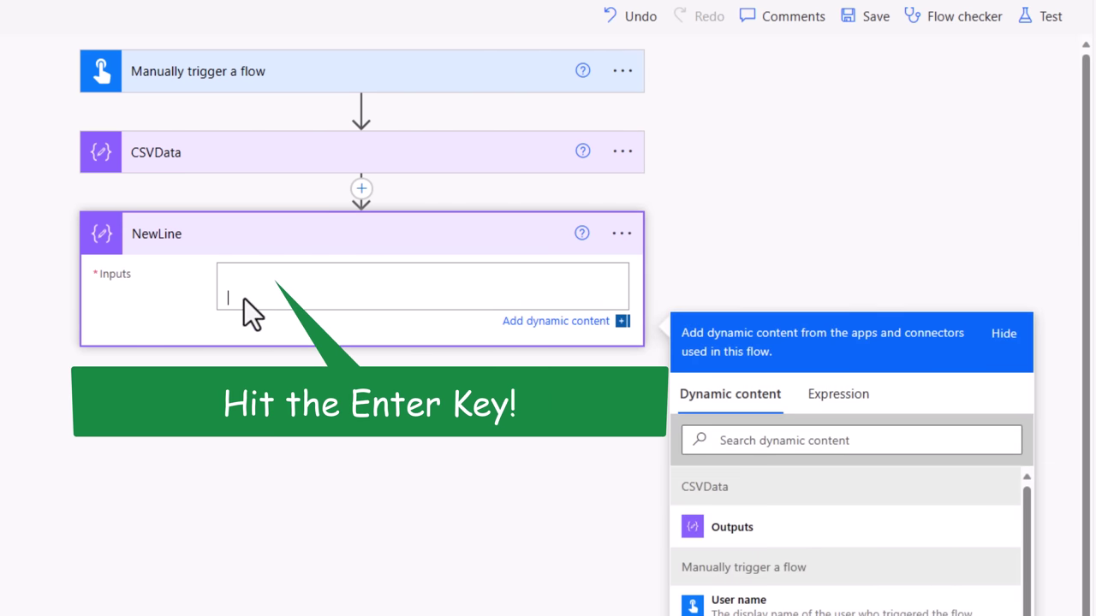
{"action": "left_click", "coordinate": [311, 358]}
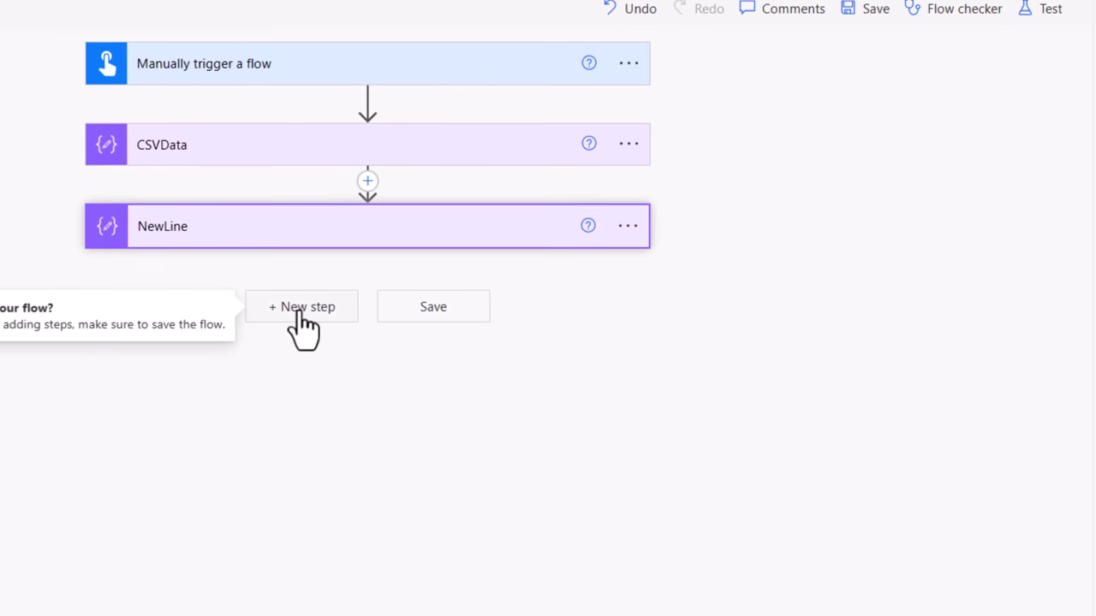
Add another Compose action after NewLine and rename it ArrayCSV
{"action": "left_click", "coordinate": [321, 295]}
{"action": "type", "text": "compose"}
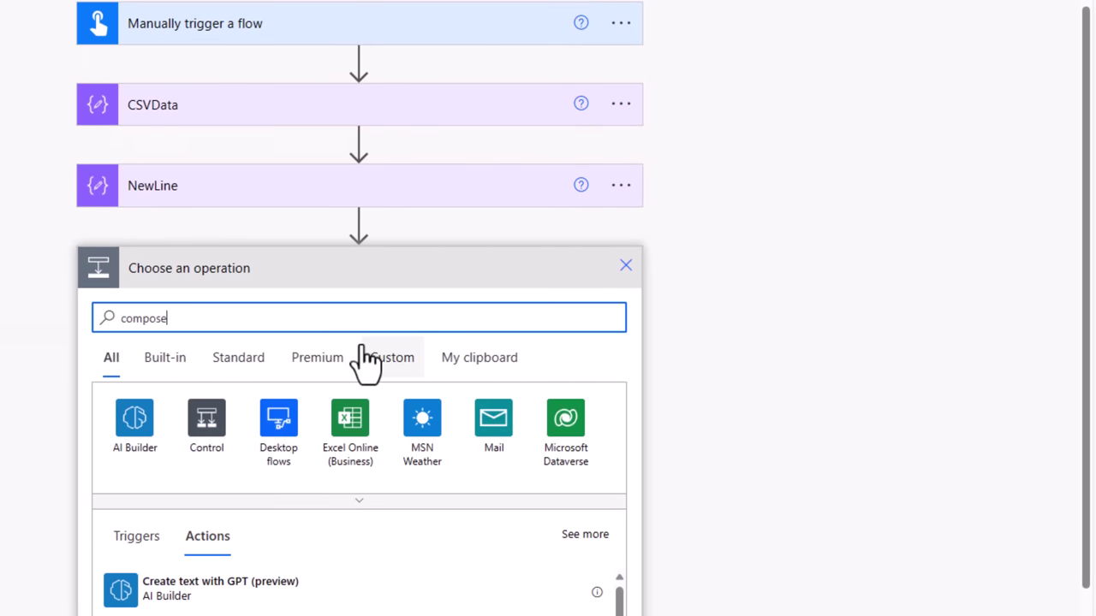
{"action": "left_click", "coordinate": [206, 599]}
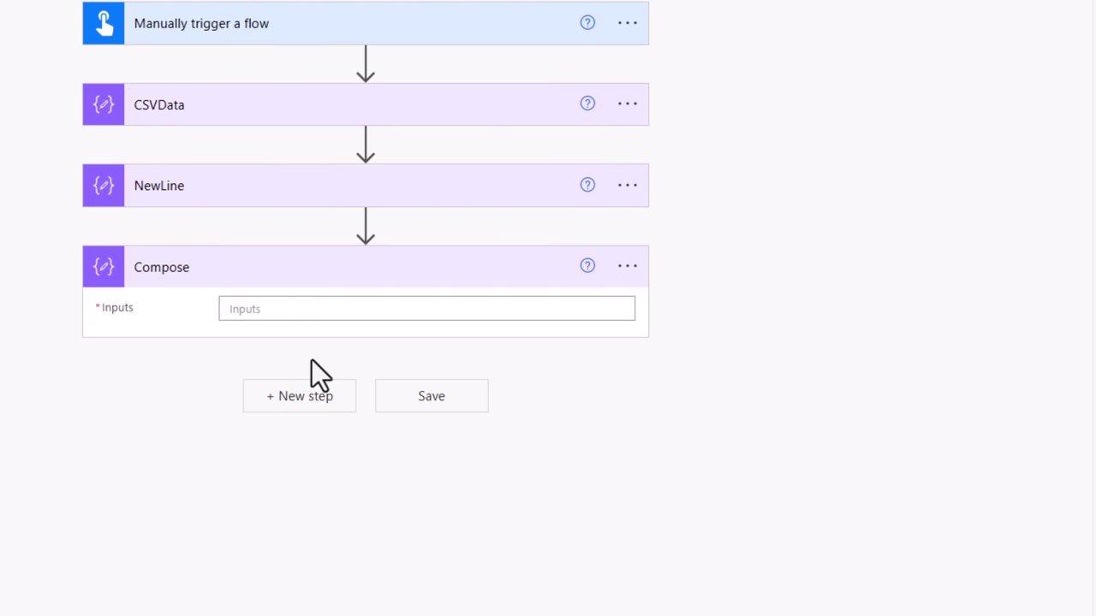
{"action": "left_click", "coordinate": [628, 267]}
{"action": "left_click", "coordinate": [710, 335]}
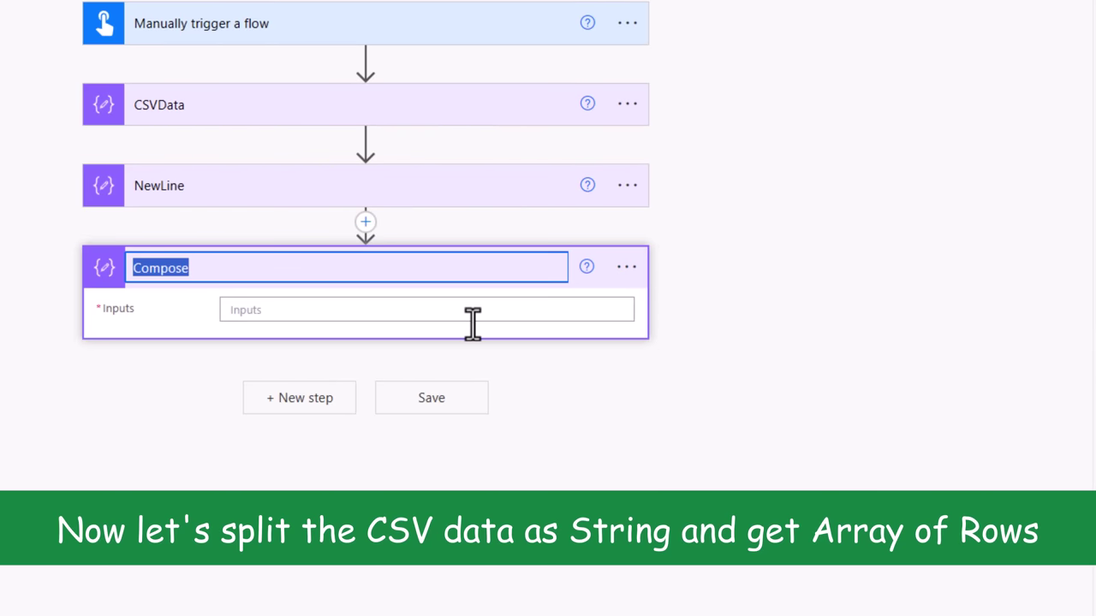
{"action": "type", "text": "ArrayCSV"}
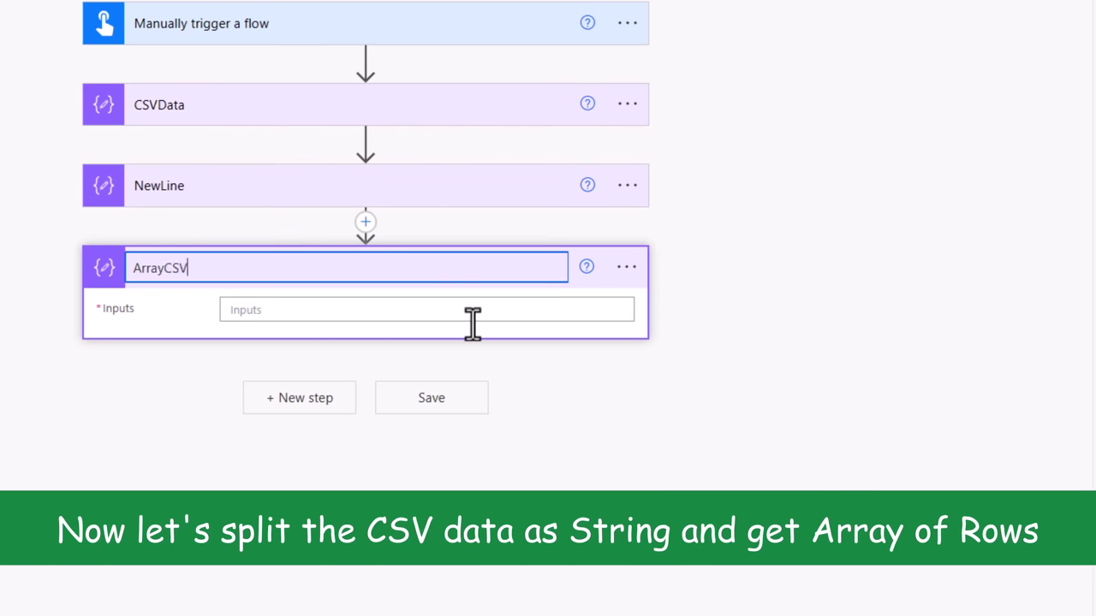
{"action": "left_click", "coordinate": [233, 364]}
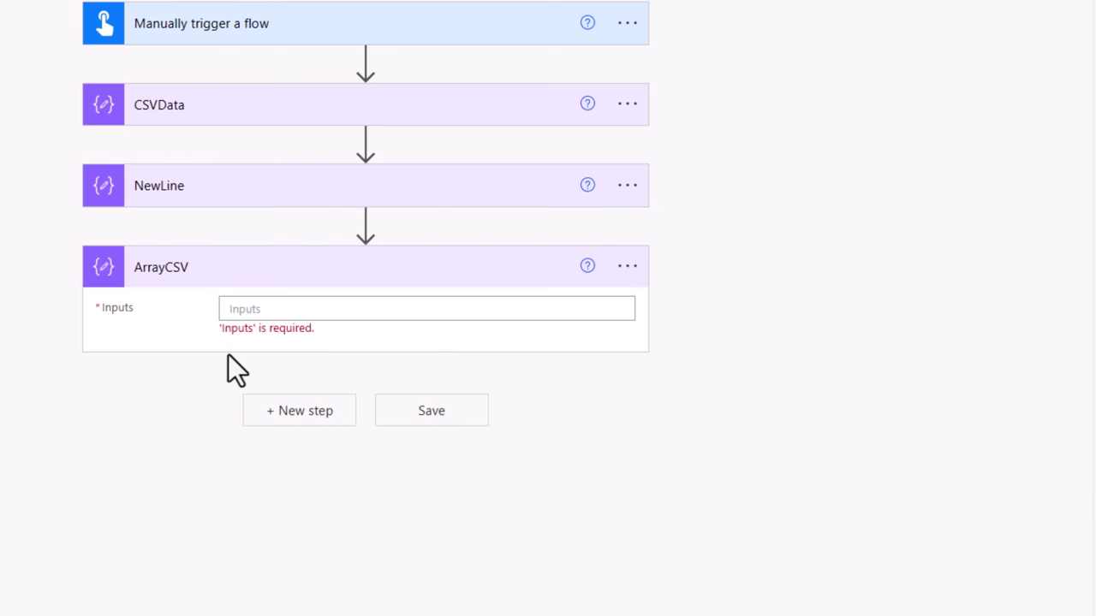
Set the ArrayCSV input to the expression split(outputs('CSVData'),outputs('NewLine'))
{"action": "left_click", "coordinate": [250, 313]}
{"action": "left_click", "coordinate": [835, 420]}
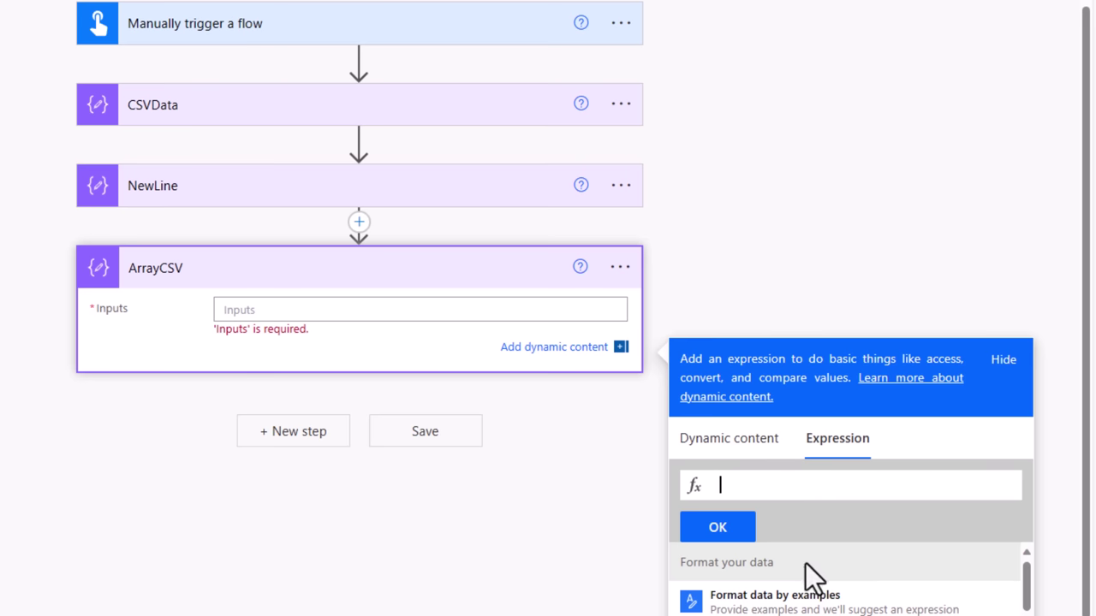
{"action": "type", "text": "split("}
{"action": "scroll", "coordinate": [756, 494], "scroll_direction": "down", "scroll_amount": 1}
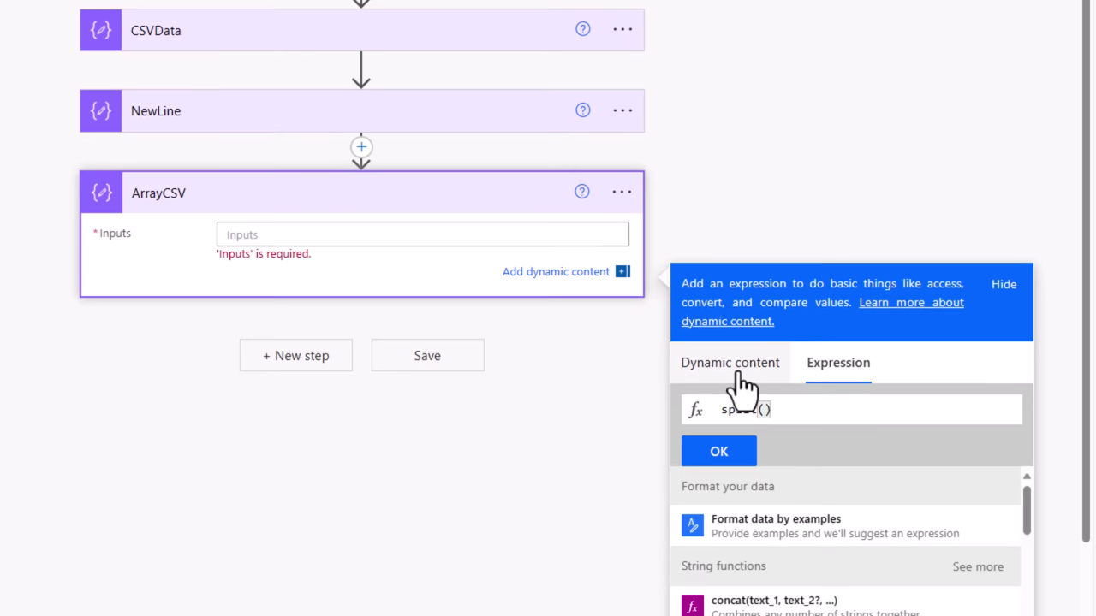
{"action": "left_click", "coordinate": [738, 377]}
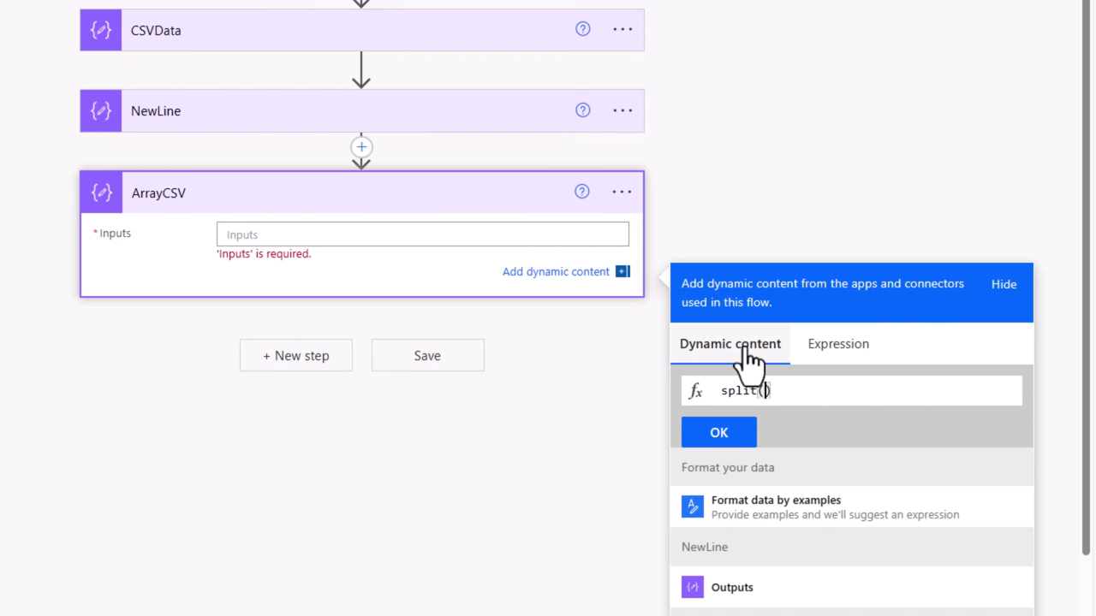
{"action": "scroll", "coordinate": [762, 527], "scroll_direction": "down", "scroll_amount": 2}
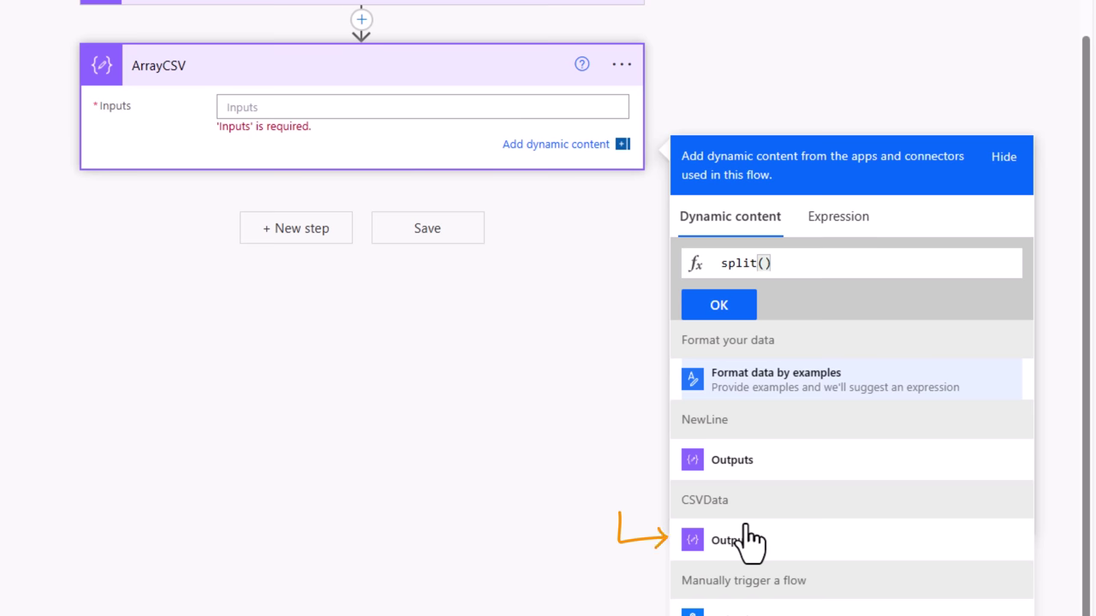
{"action": "scroll", "coordinate": [743, 535], "scroll_direction": "down", "scroll_amount": 1}
{"action": "left_click", "coordinate": [732, 536]}
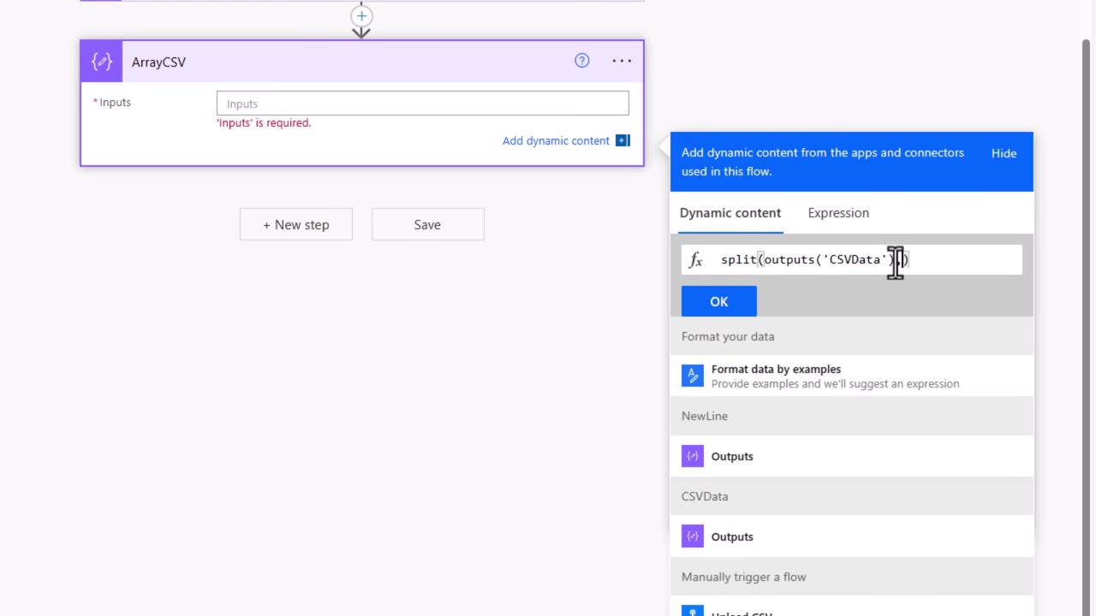
{"action": "left_click", "coordinate": [735, 461]}
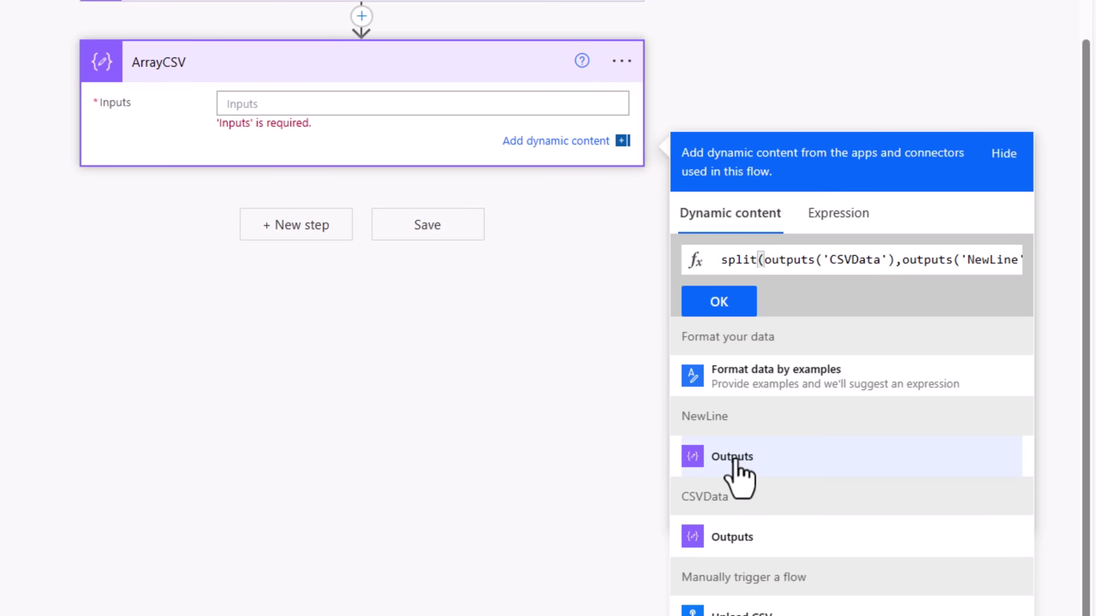
{"action": "left_click", "coordinate": [721, 310]}
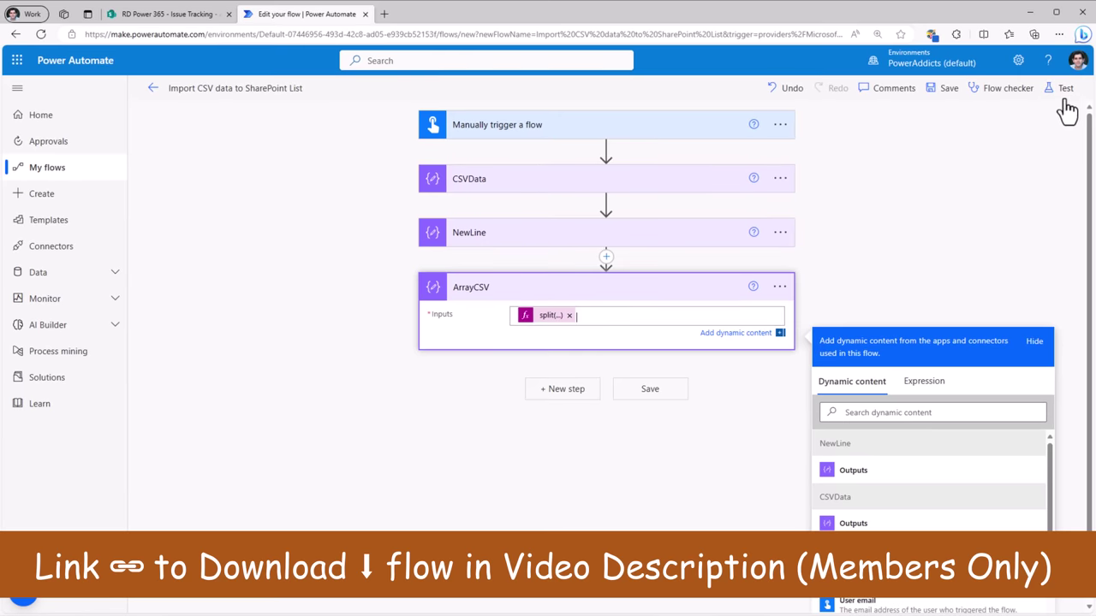
Save and test the flow automatically with the recently used successful trigger, and expand the ArrayCSV results
{"action": "left_click", "coordinate": [1062, 94]}
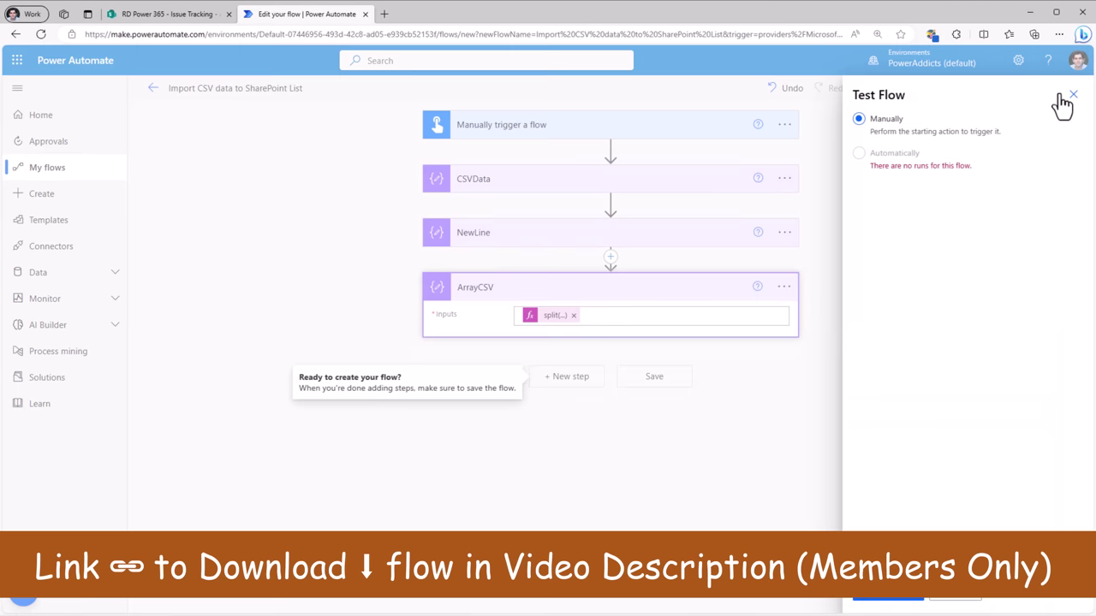
{"action": "left_click", "coordinate": [860, 153]}
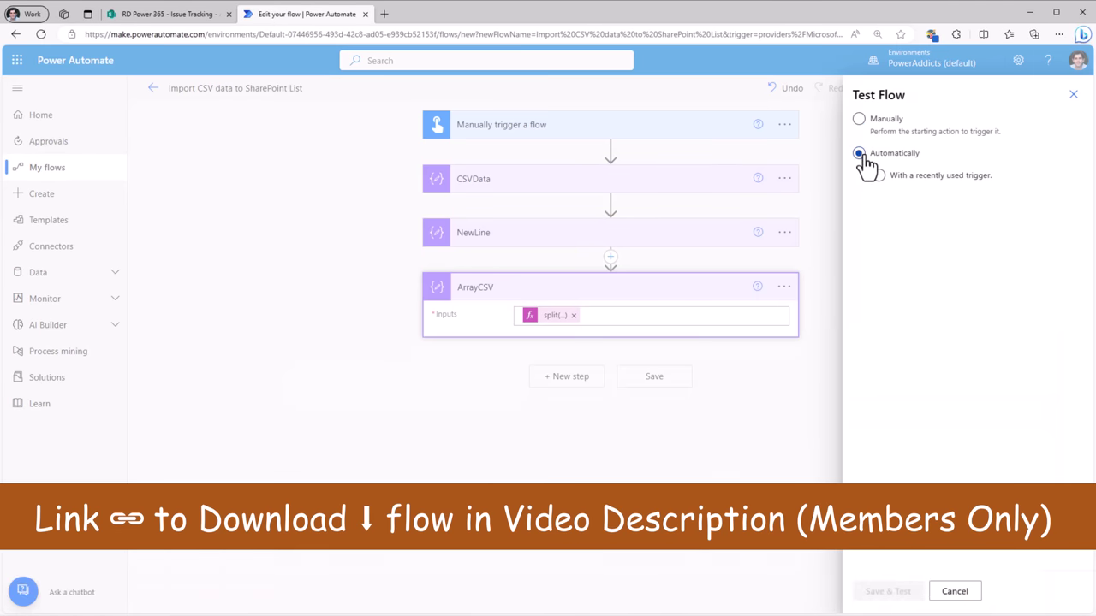
{"action": "left_click", "coordinate": [879, 176]}
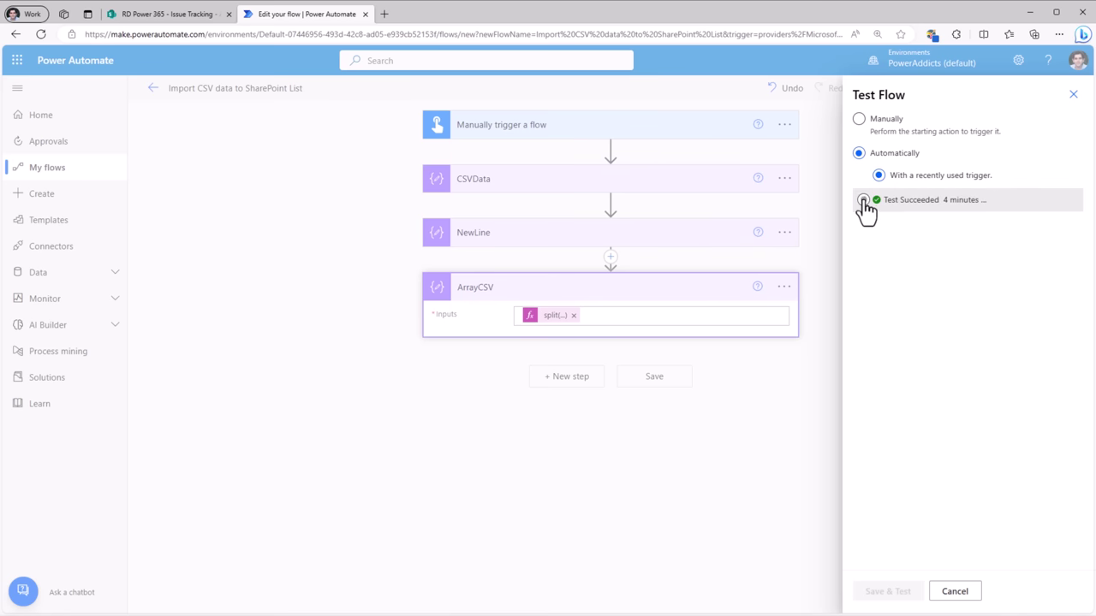
{"action": "left_click", "coordinate": [863, 200]}
{"action": "left_click", "coordinate": [890, 592]}
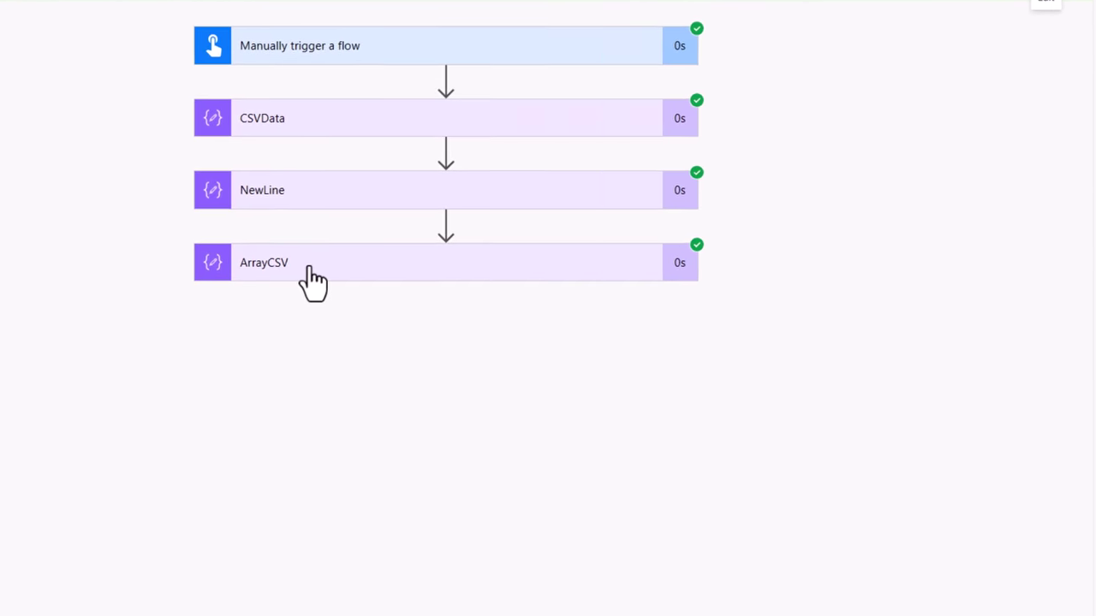
{"action": "left_click", "coordinate": [291, 271]}
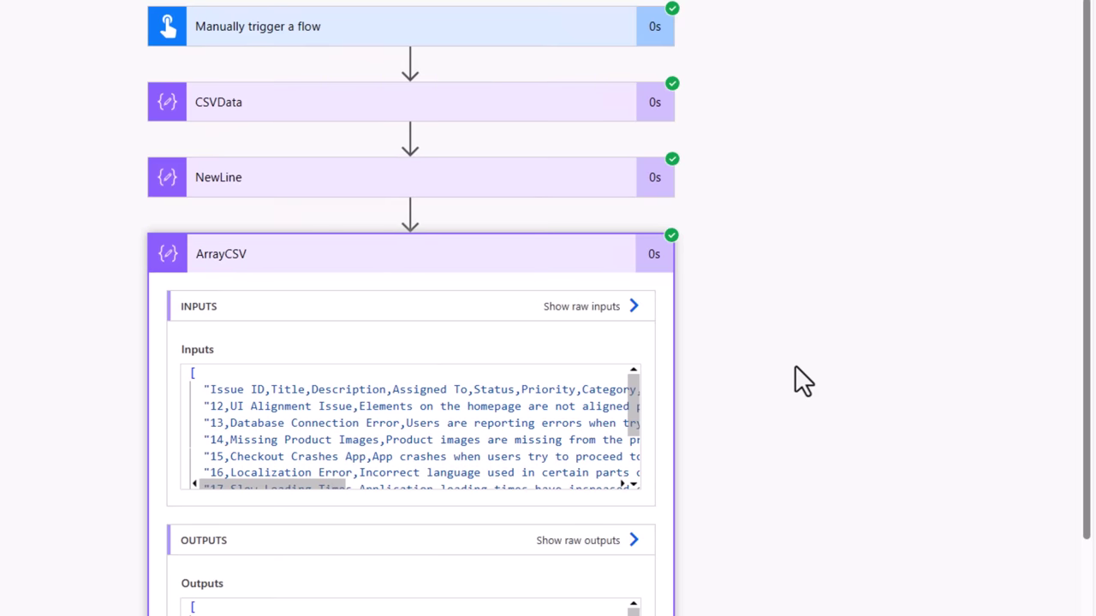
Open the raw outputs of ArrayCSV and examine the header row, the data rows and the empty last row
{"action": "scroll", "coordinate": [779, 376], "scroll_direction": "down", "scroll_amount": 2}
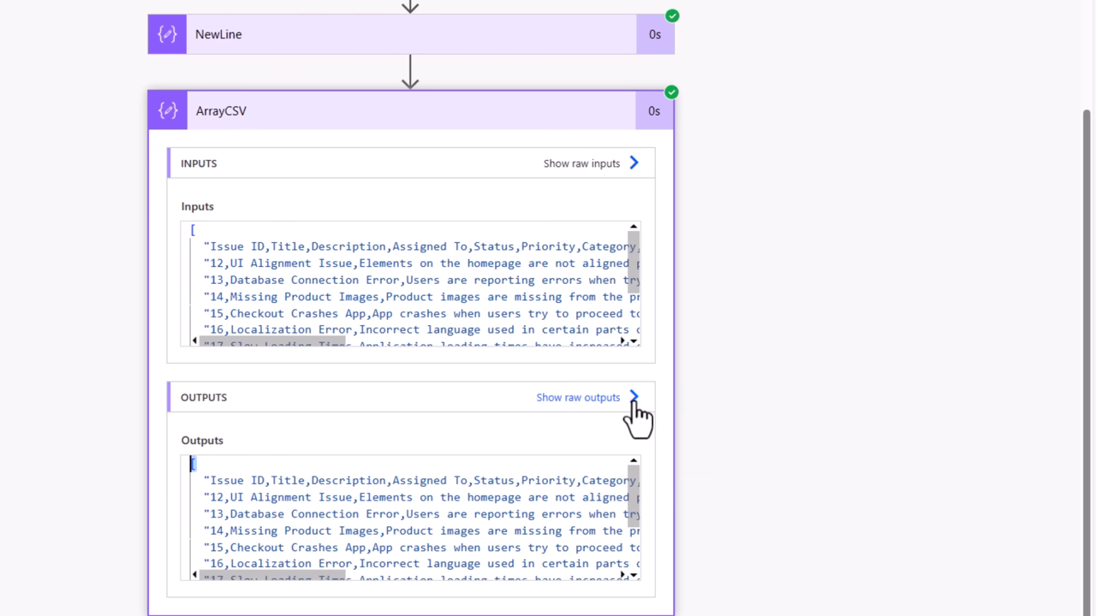
{"action": "left_click", "coordinate": [634, 401]}
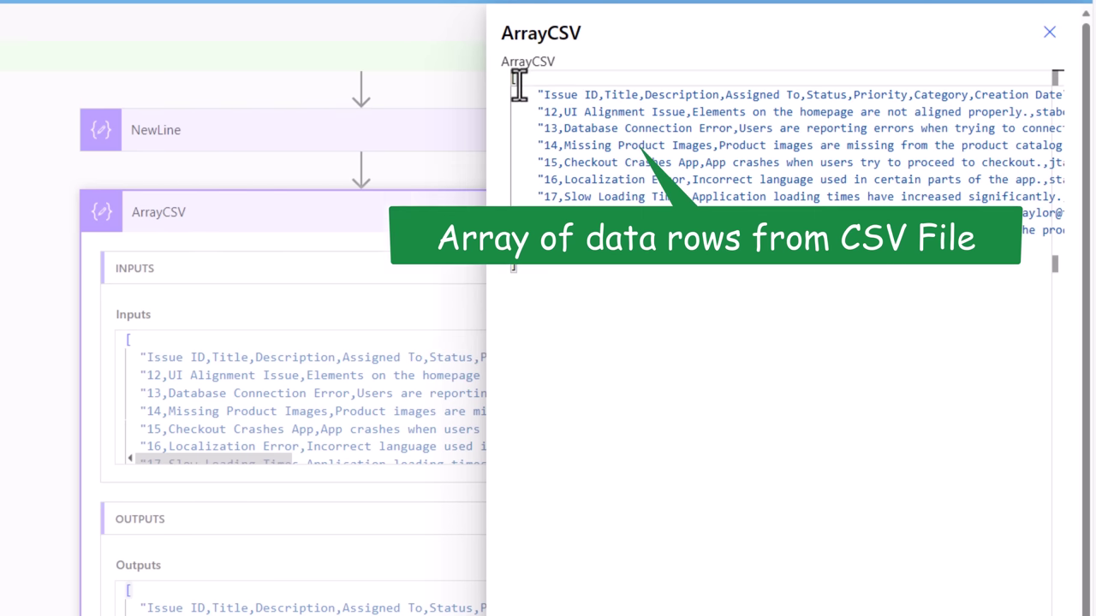
{"action": "left_click_drag", "start_coordinate": [534, 94], "coordinate": [976, 96]}
{"action": "left_click", "coordinate": [726, 145]}
{"action": "left_click_drag", "start_coordinate": [528, 111], "coordinate": [1037, 230]}
{"action": "left_click", "coordinate": [770, 246]}
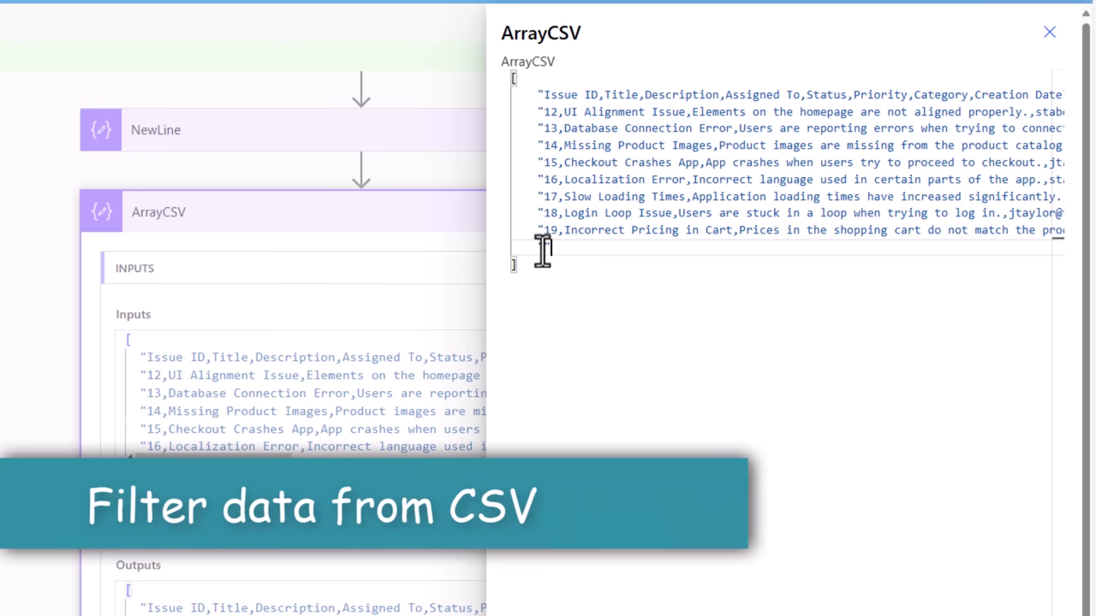
{"action": "left_click_drag", "start_coordinate": [531, 246], "coordinate": [570, 249]}
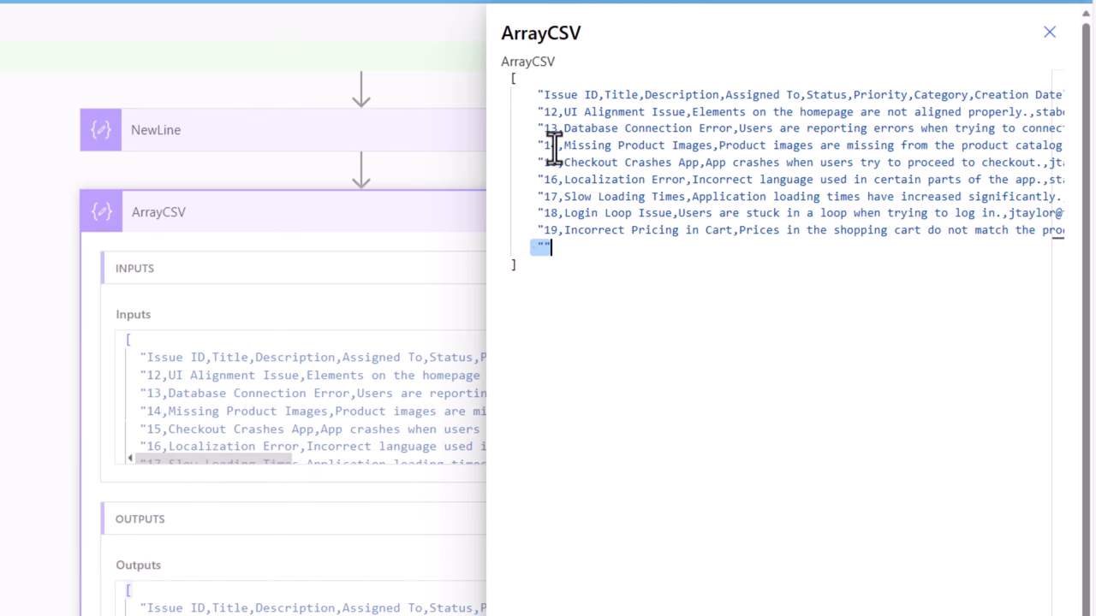
{"action": "left_click_drag", "start_coordinate": [535, 94], "coordinate": [959, 102]}
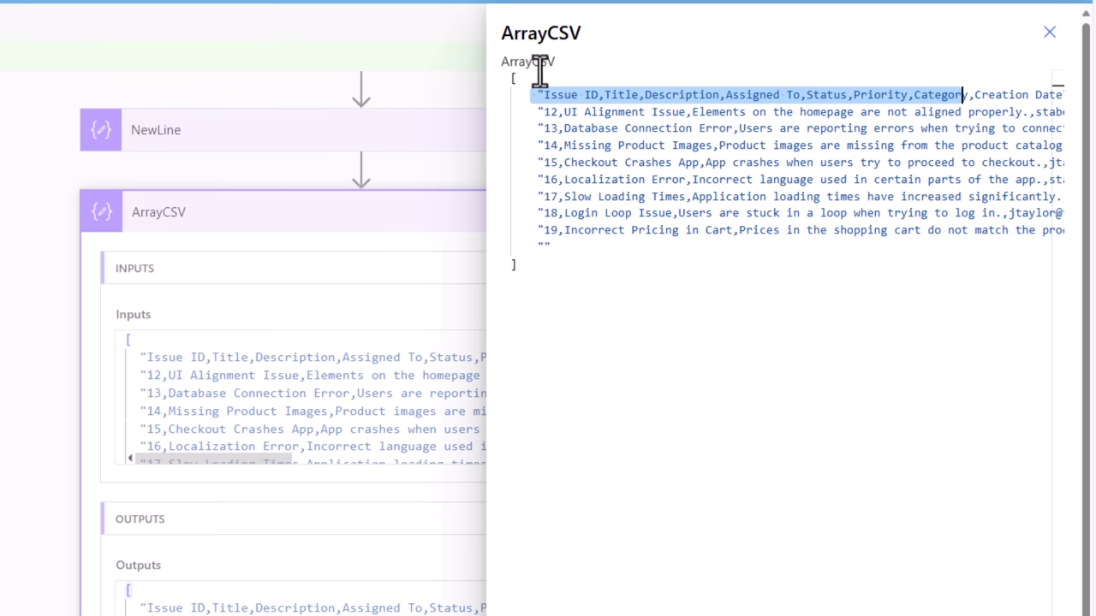
{"action": "left_click", "coordinate": [1049, 32]}
Edit the flow and change the ArrayCSV input expression to skip(split(outputs('CSVData'),outputs('NewLine')),1)
{"action": "left_click", "coordinate": [1038, 24]}
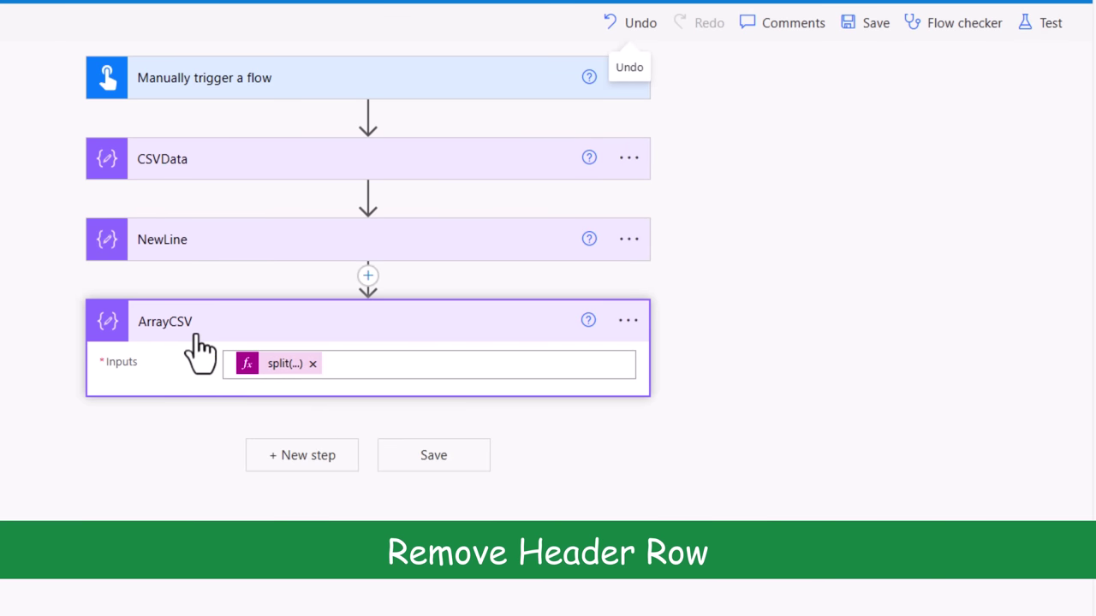
{"action": "left_click", "coordinate": [273, 368]}
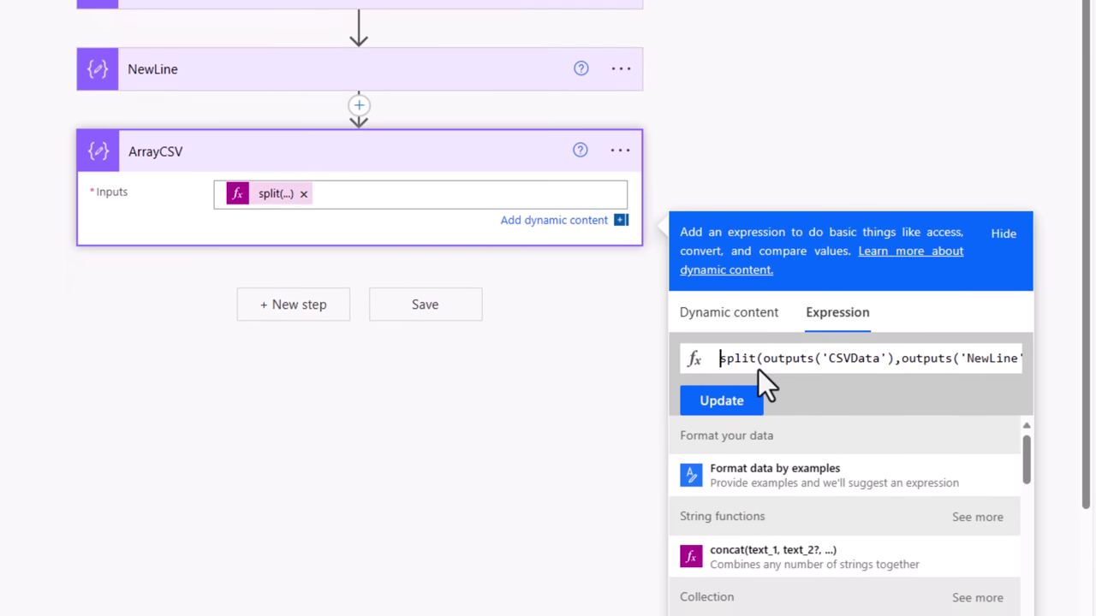
{"action": "type", "text": "skip"}
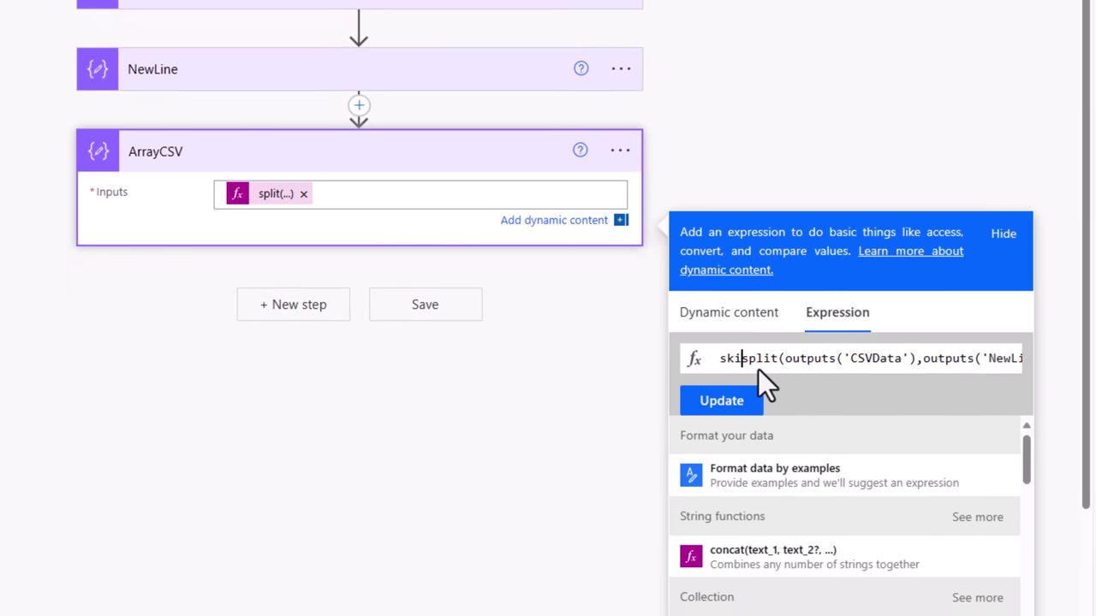
{"action": "type", "text": "("}
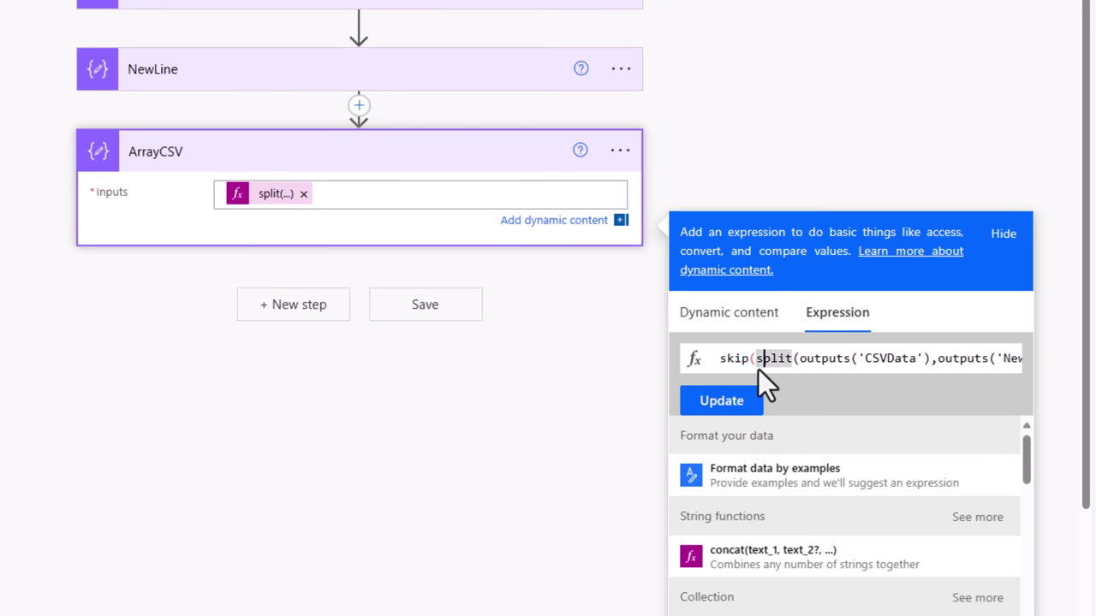
{"action": "key", "text": "Right"}
{"action": "key", "text": "Right"}
{"action": "key", "text": "Right"}
{"action": "key", "text": "Right"}
{"action": "key", "text": "Right"}
{"action": "key", "text": "Right"}
{"action": "key", "text": "Right"}
{"action": "key", "text": "Right"}
{"action": "key", "text": "Right"}
{"action": "key", "text": "Right"}
{"action": "key", "text": "Right"}
{"action": "key", "text": "Right"}
{"action": "key", "text": "Right"}
{"action": "key", "text": "Right"}
{"action": "key", "text": "Right"}
{"action": "key", "text": "Right"}
{"action": "key", "text": "Right"}
{"action": "key", "text": "Right"}
{"action": "key", "text": "Right"}
{"action": "key", "text": "Right"}
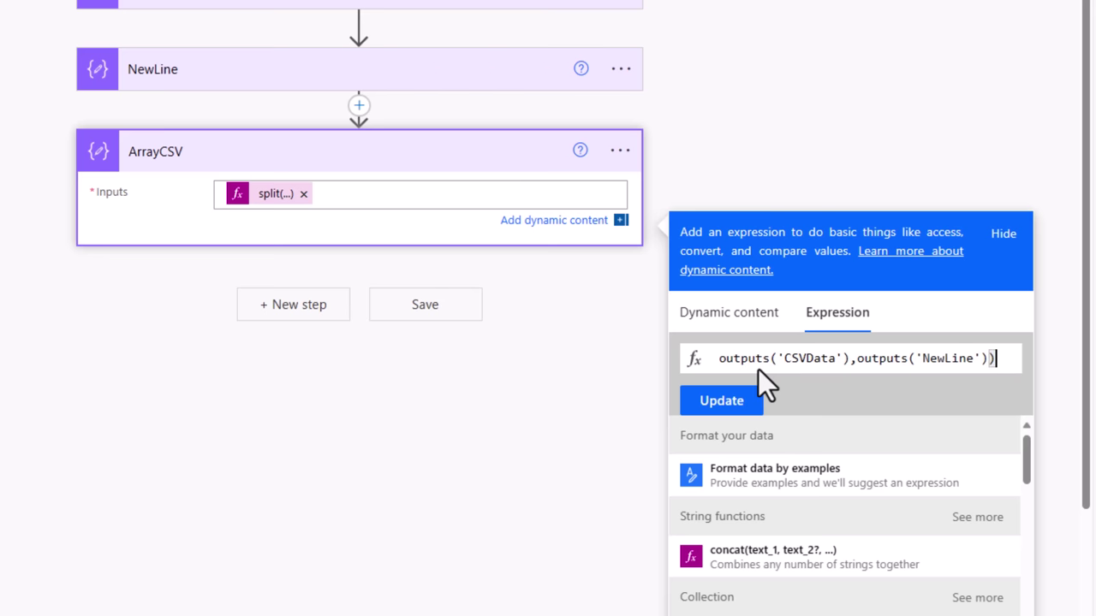
{"action": "type", "text": ","}
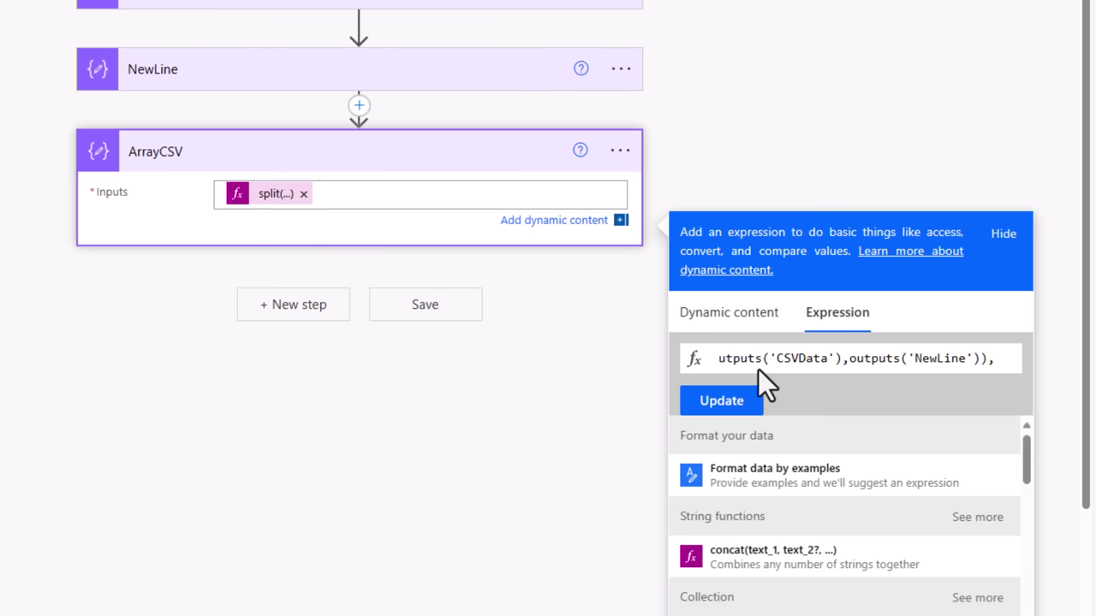
{"action": "type", "text": "1"}
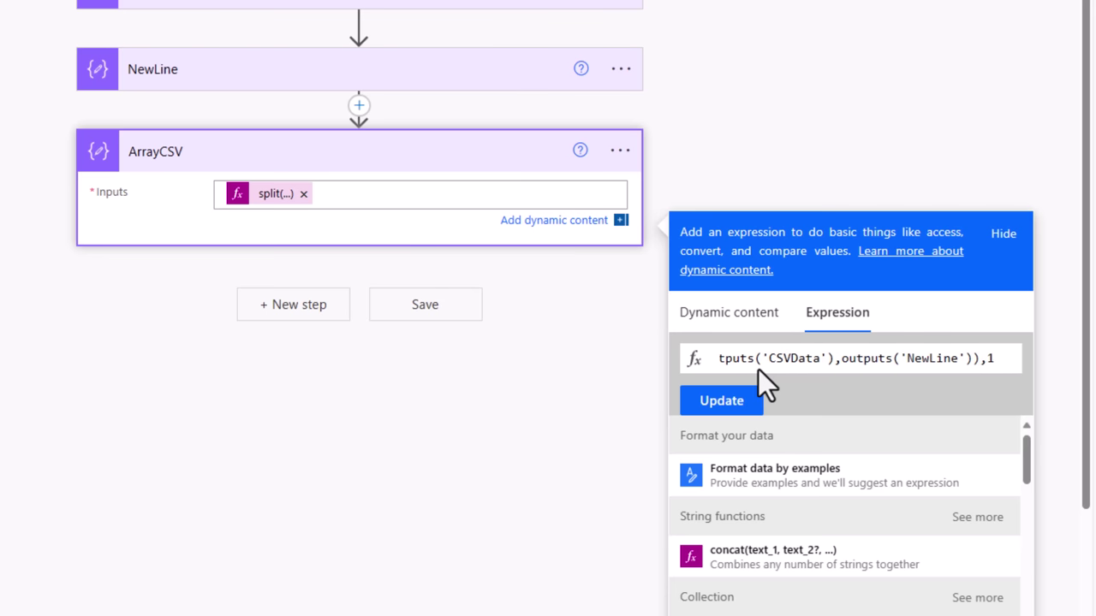
{"action": "type", "text": ")"}
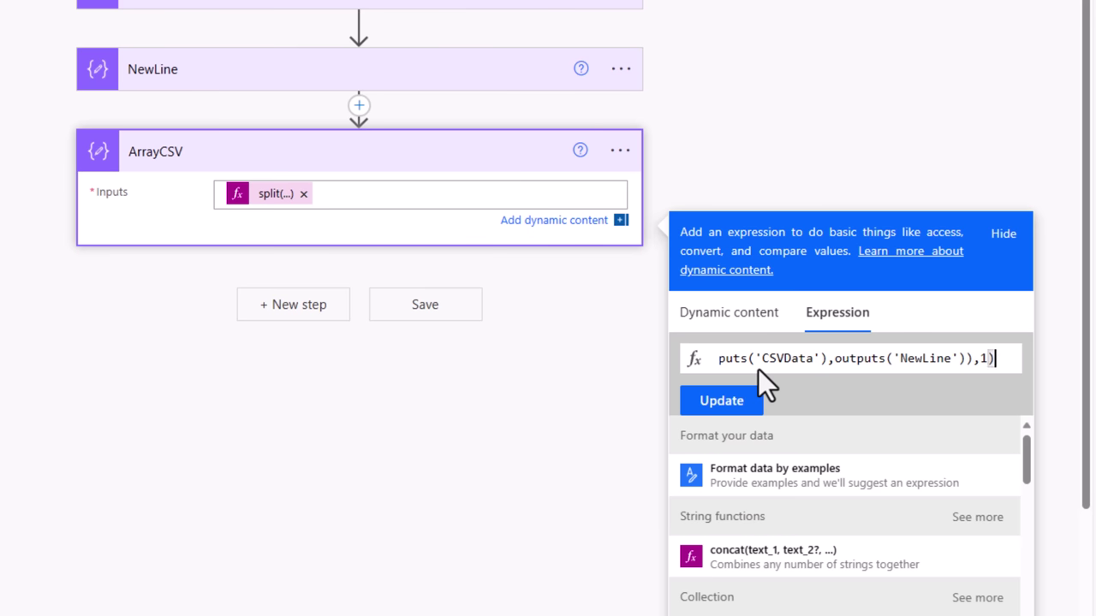
{"action": "left_click", "coordinate": [721, 401]}
{"action": "left_click", "coordinate": [324, 203]}
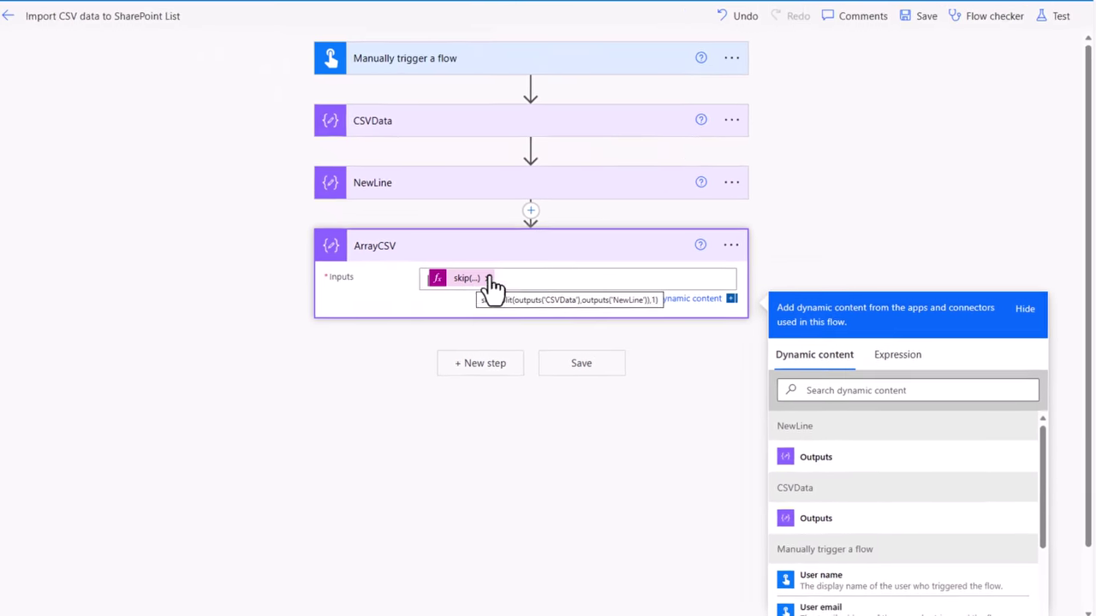
Save and test the flow automatically with the oldest recently used successful trigger, and examine the raw outputs of ArrayCSV
{"action": "left_click", "coordinate": [1061, 16]}
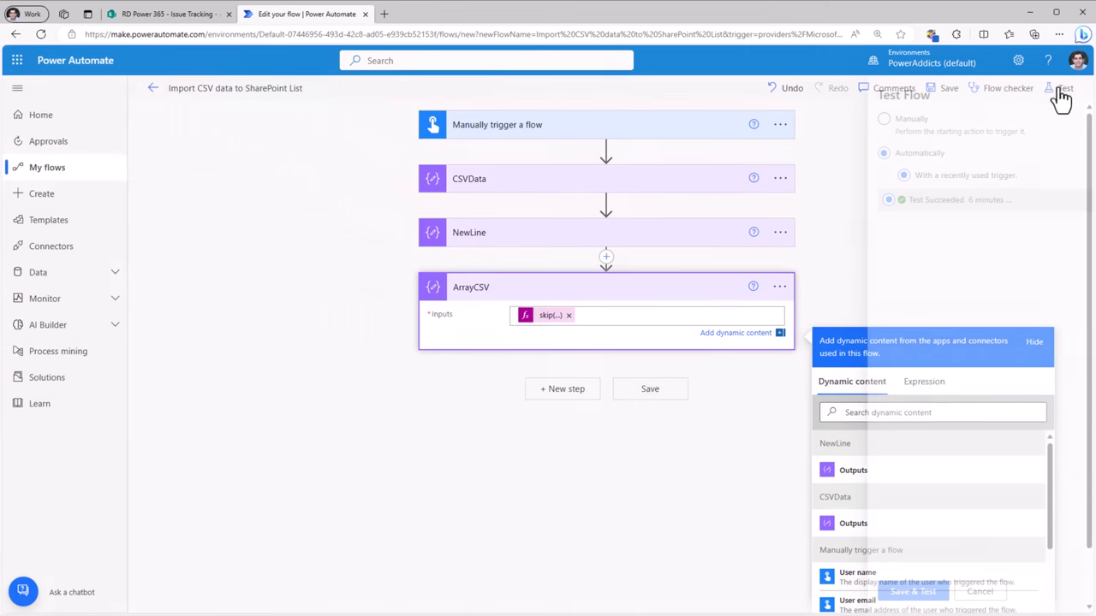
{"action": "left_click", "coordinate": [863, 251]}
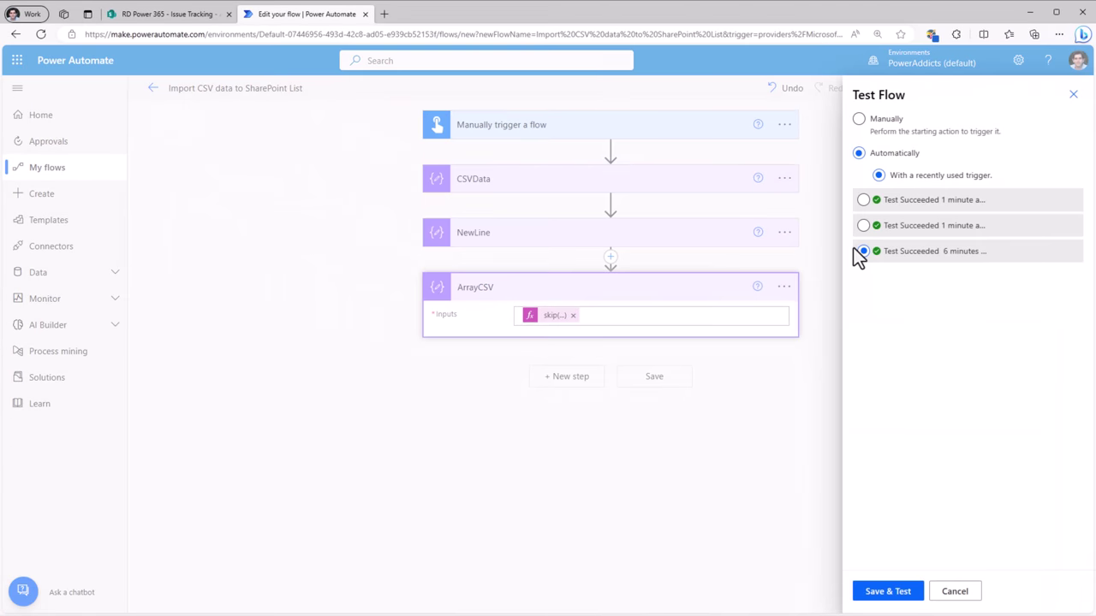
{"action": "left_click", "coordinate": [890, 596]}
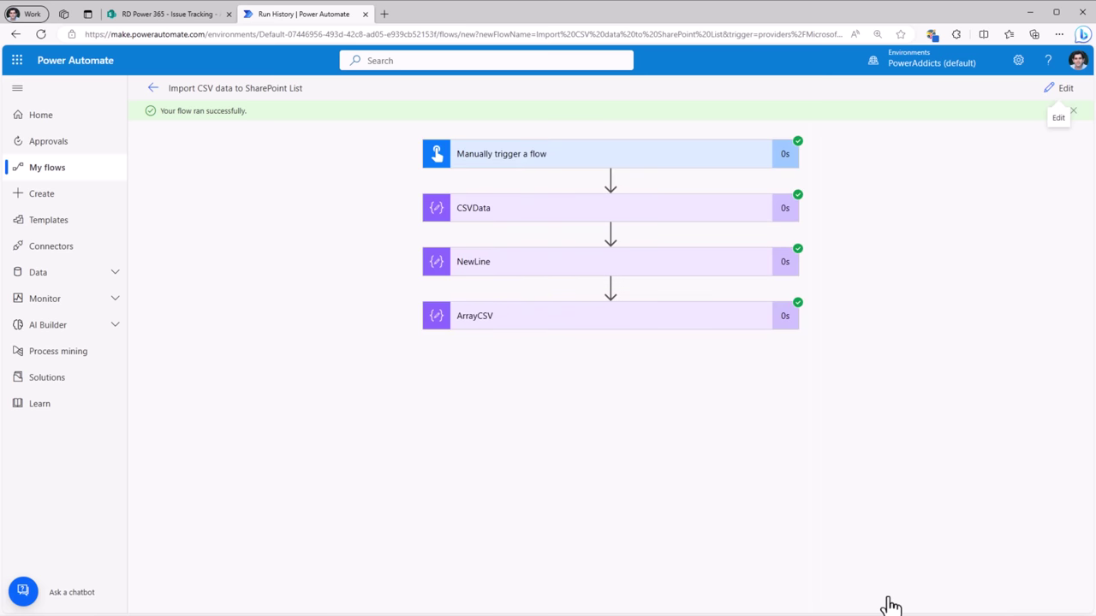
{"action": "left_click", "coordinate": [517, 317]}
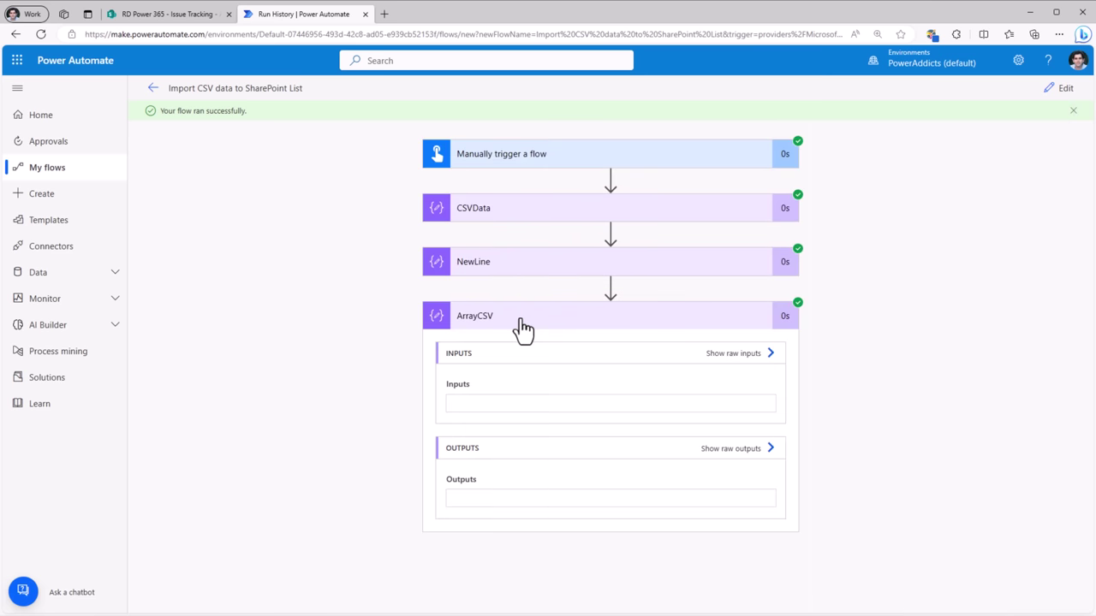
{"action": "left_click", "coordinate": [762, 447]}
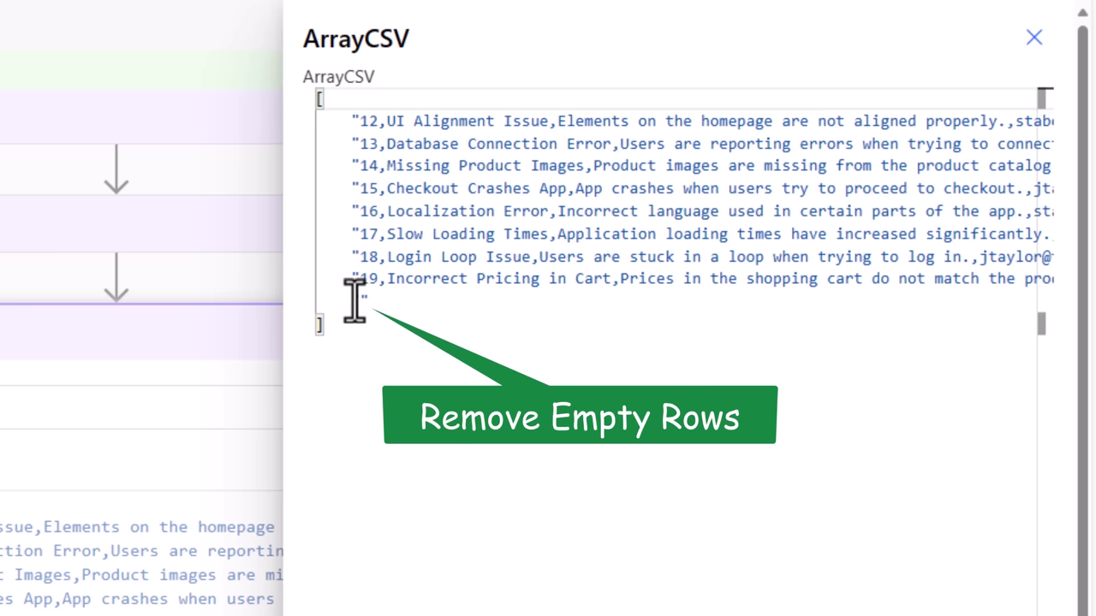
{"action": "left_click", "coordinate": [1032, 39]}
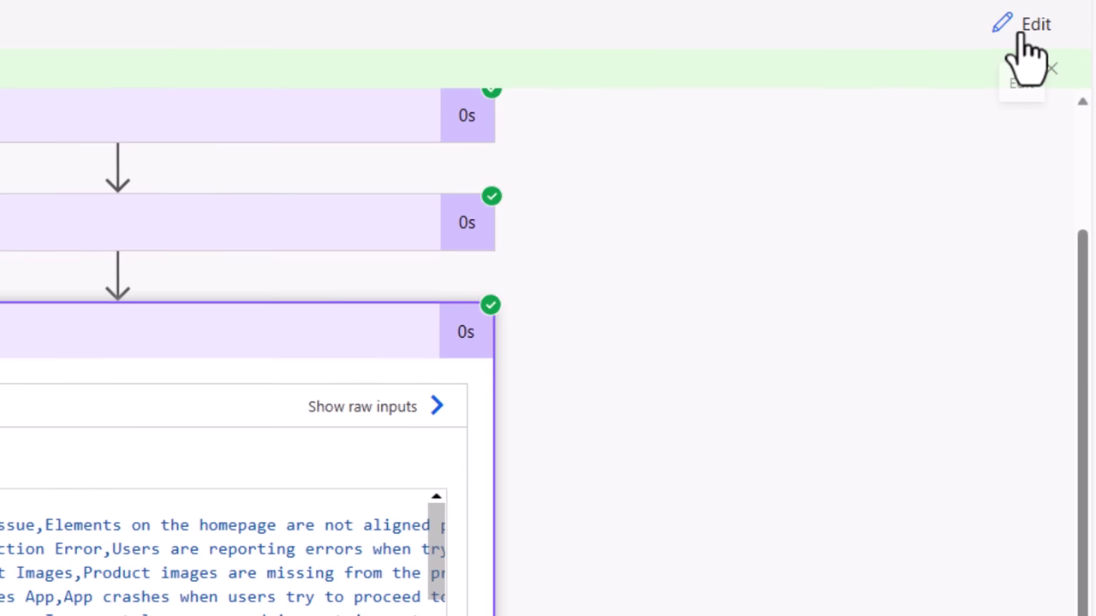
Return to editing the flow and add a Filter array action after ArrayCSV, with the ArrayCSV Outputs as its From array
{"action": "left_click", "coordinate": [1026, 31]}
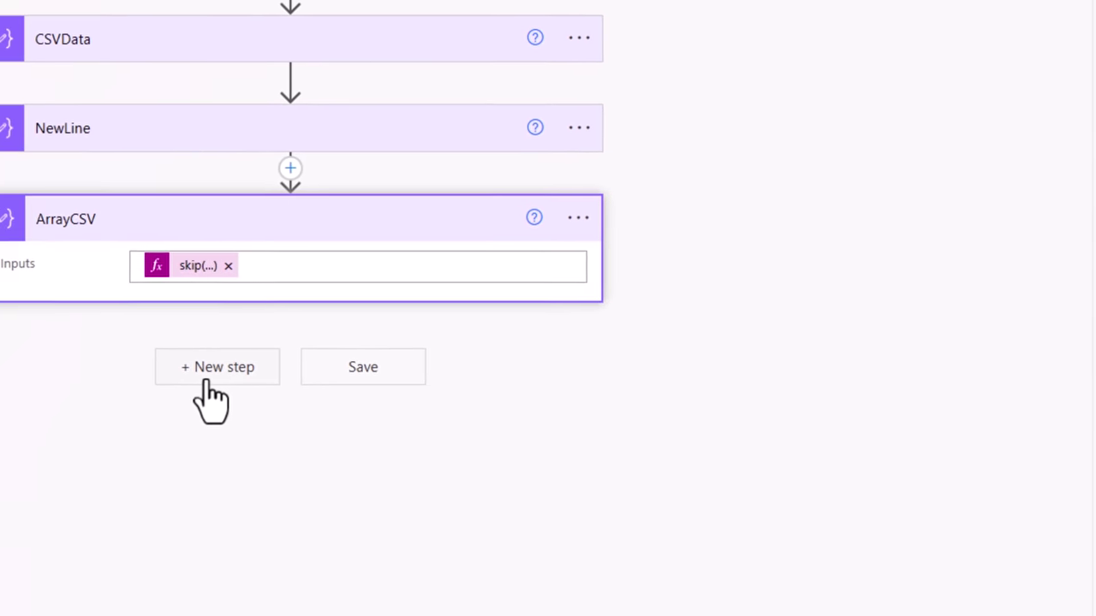
{"action": "left_click", "coordinate": [94, 527]}
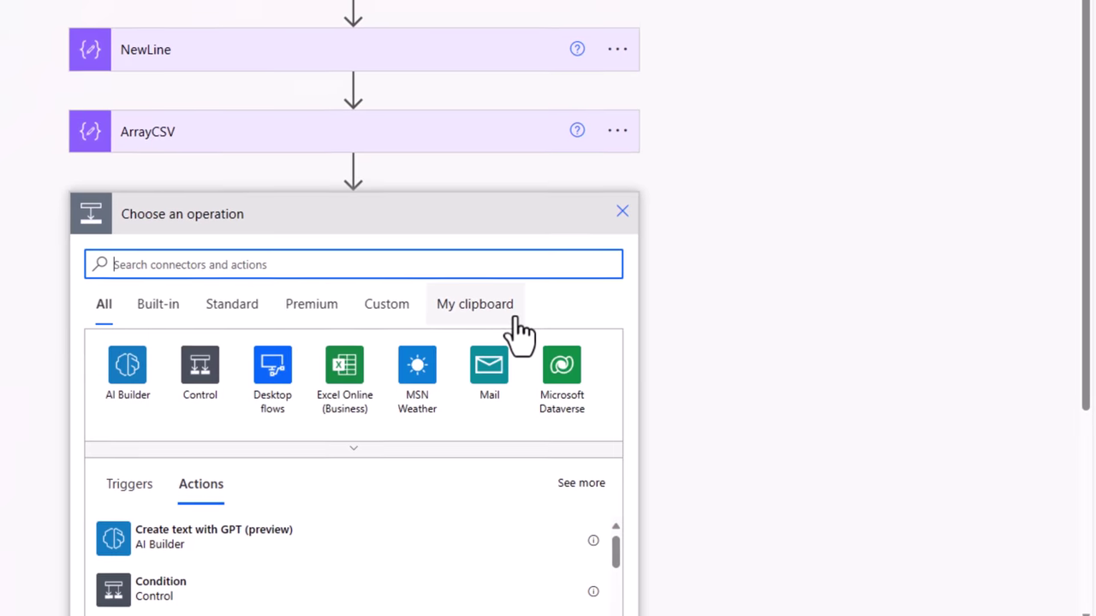
{"action": "type", "text": "filter"}
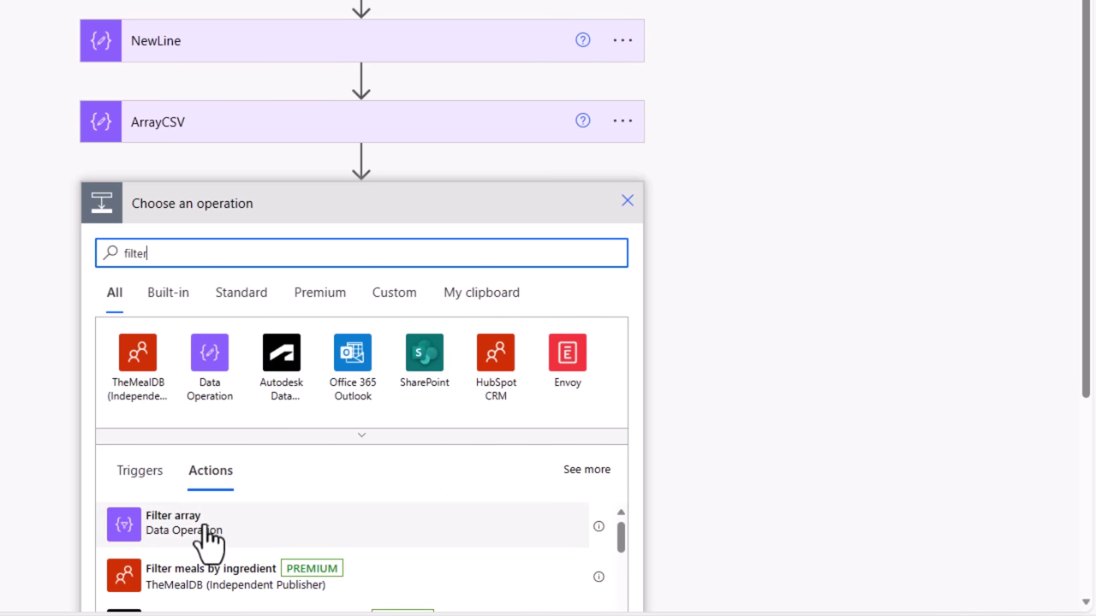
{"action": "left_click", "coordinate": [206, 538]}
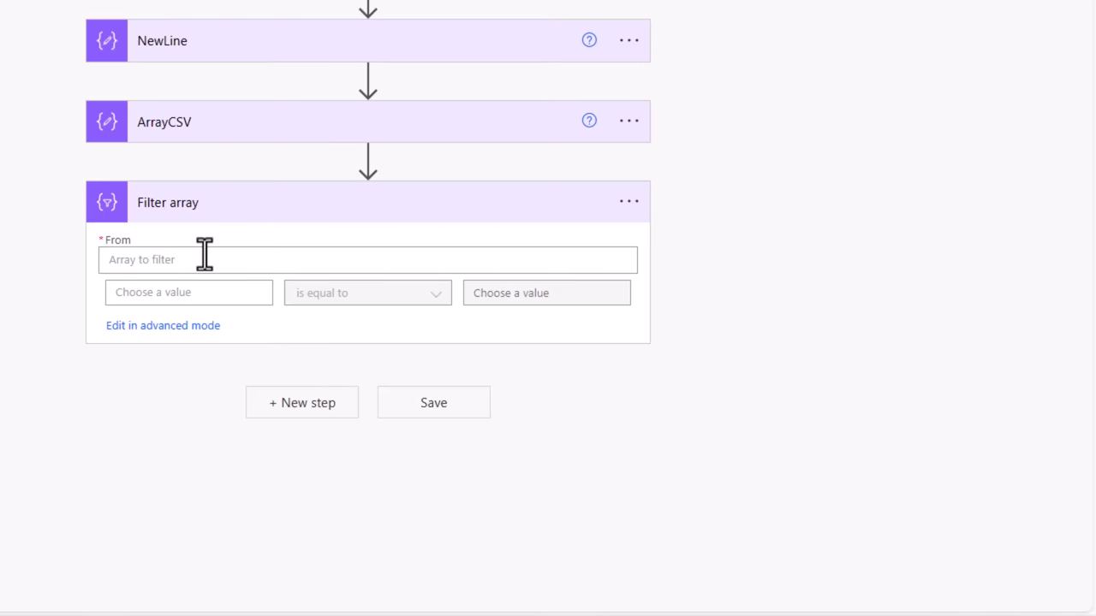
{"action": "left_click", "coordinate": [123, 250]}
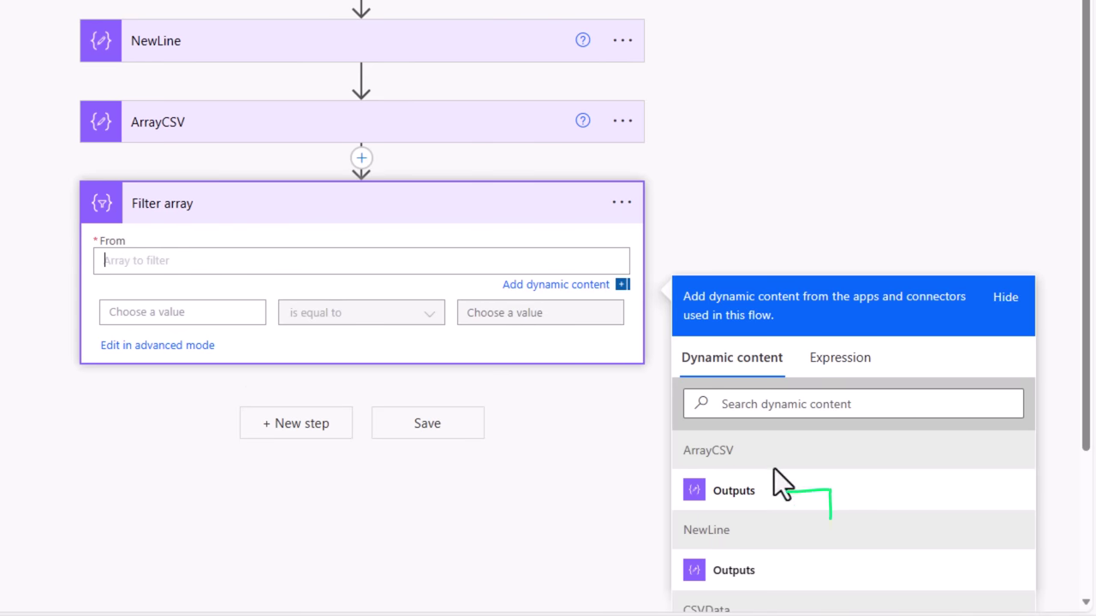
{"action": "left_click", "coordinate": [750, 512]}
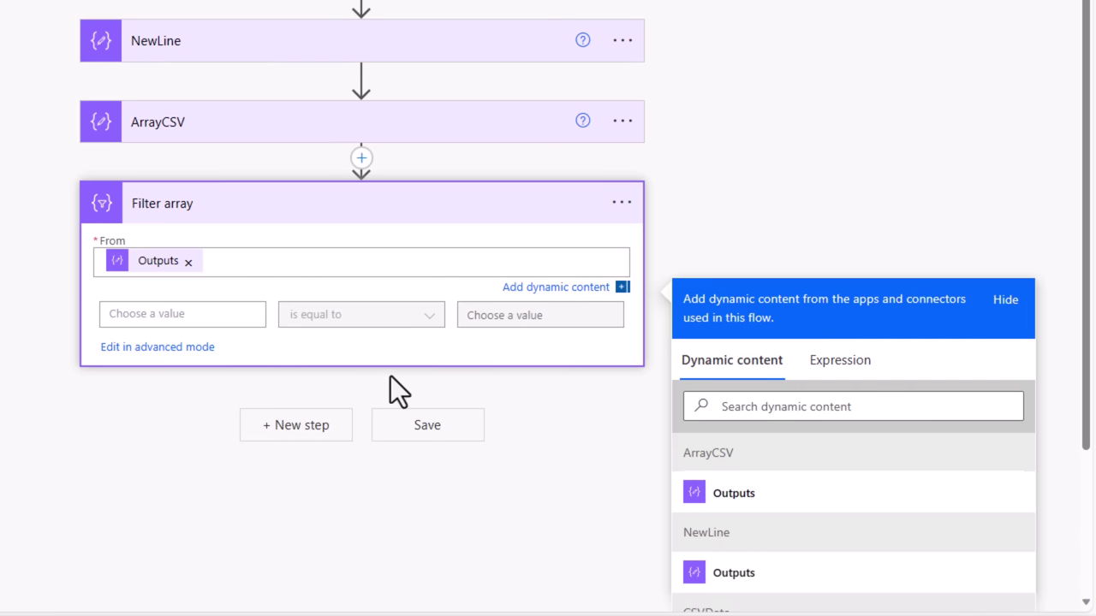
Set the Filter array condition to the expression item() is not equal to an empty value
{"action": "left_click", "coordinate": [215, 313]}
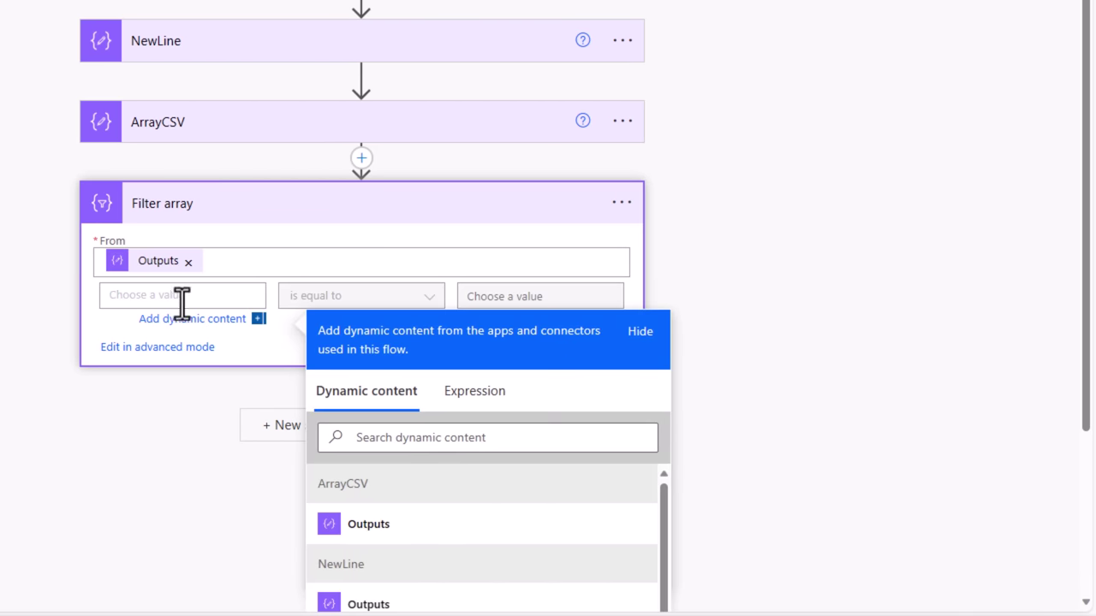
{"action": "left_click", "coordinate": [453, 408]}
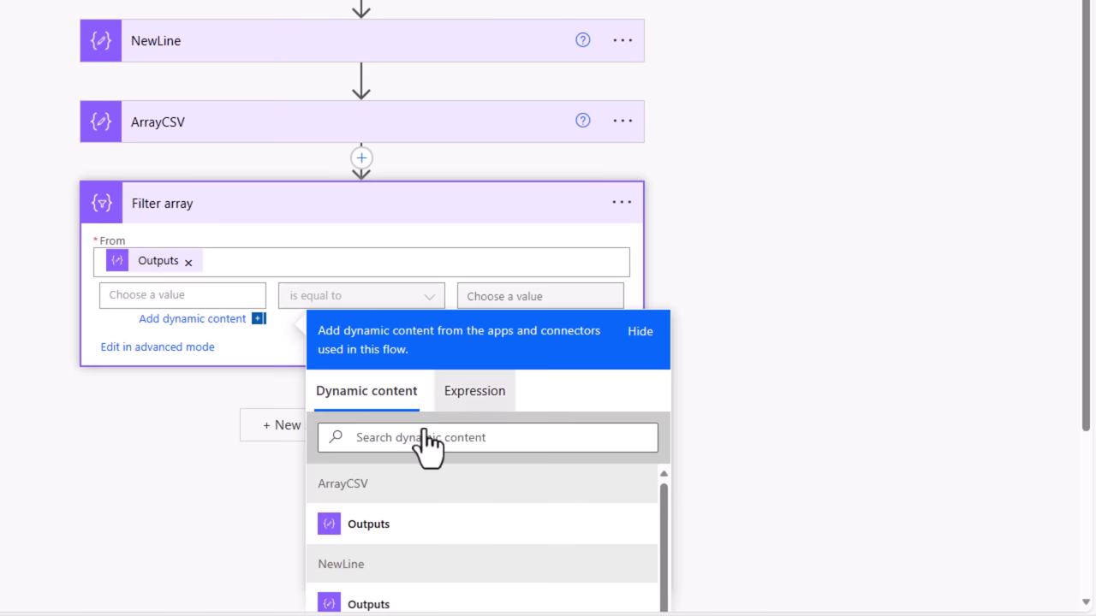
{"action": "type", "text": "item("}
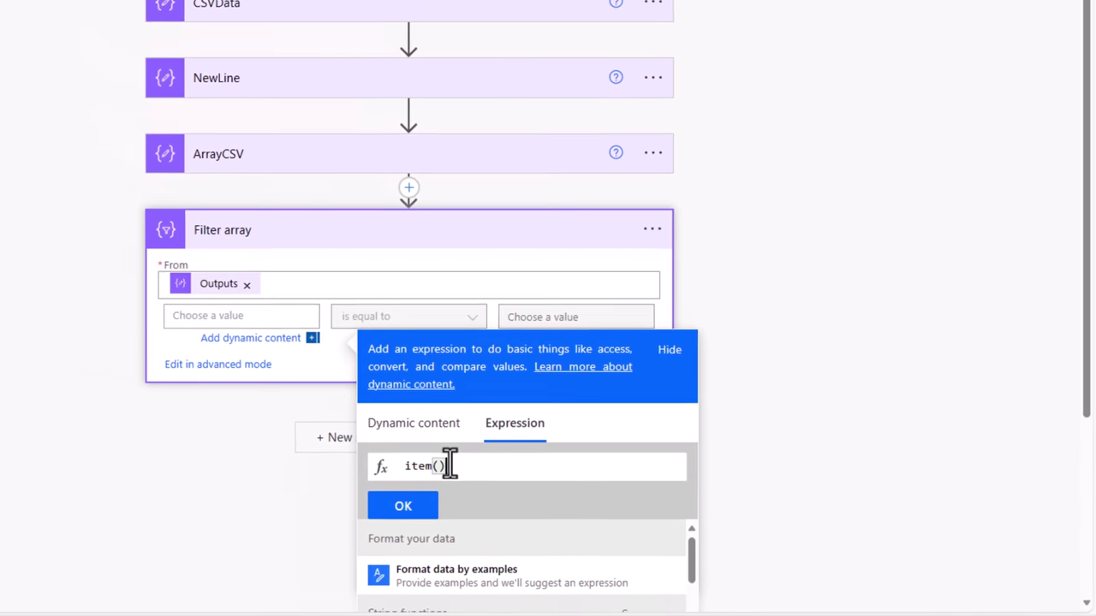
{"action": "left_click", "coordinate": [422, 509]}
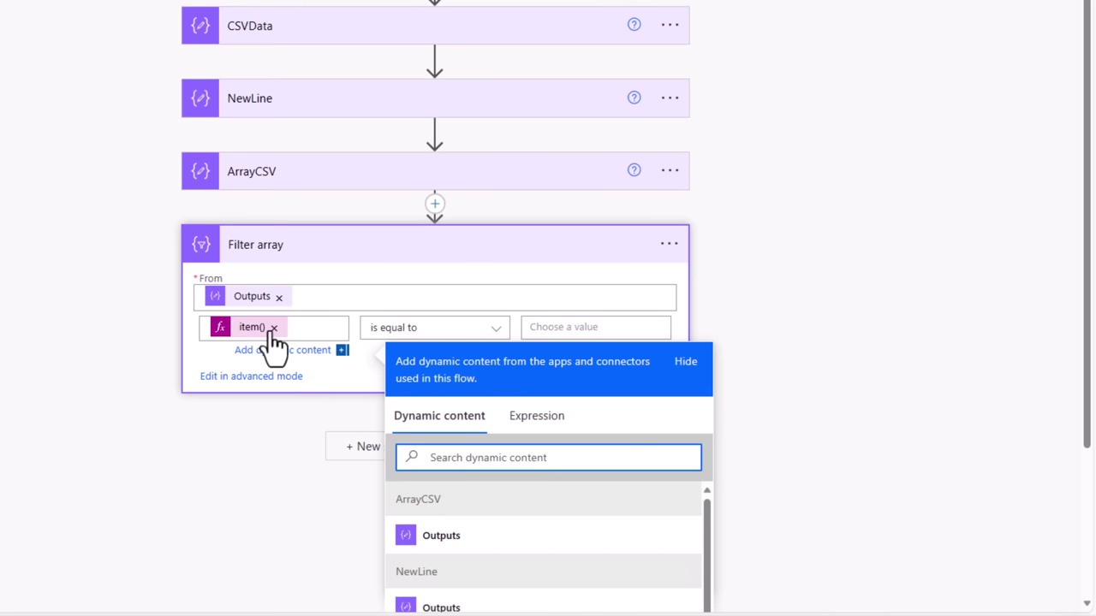
{"action": "left_click", "coordinate": [402, 332]}
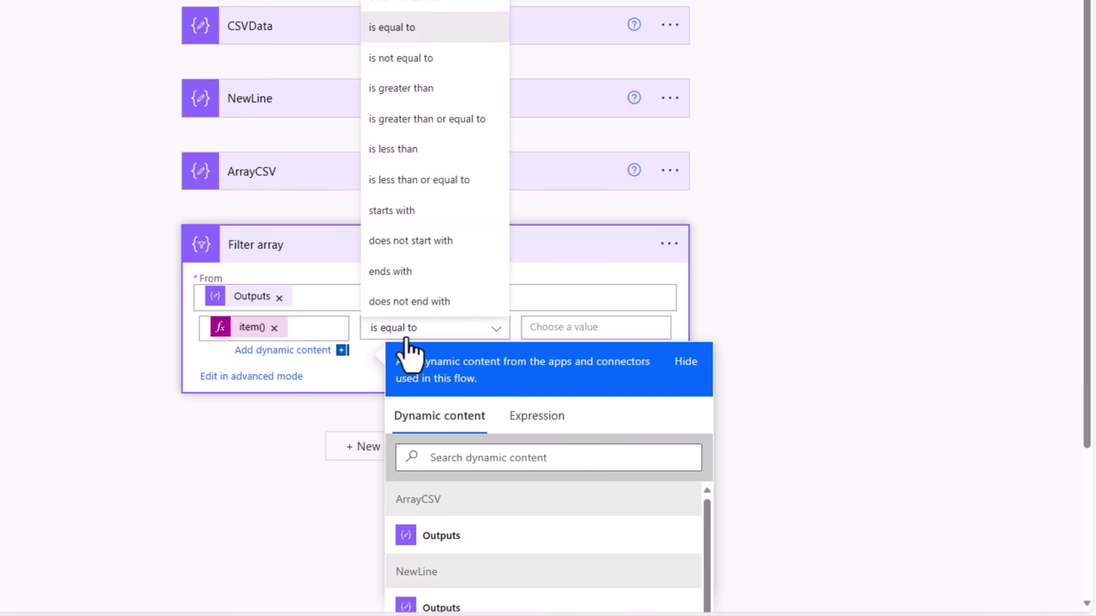
{"action": "left_click", "coordinate": [409, 60]}
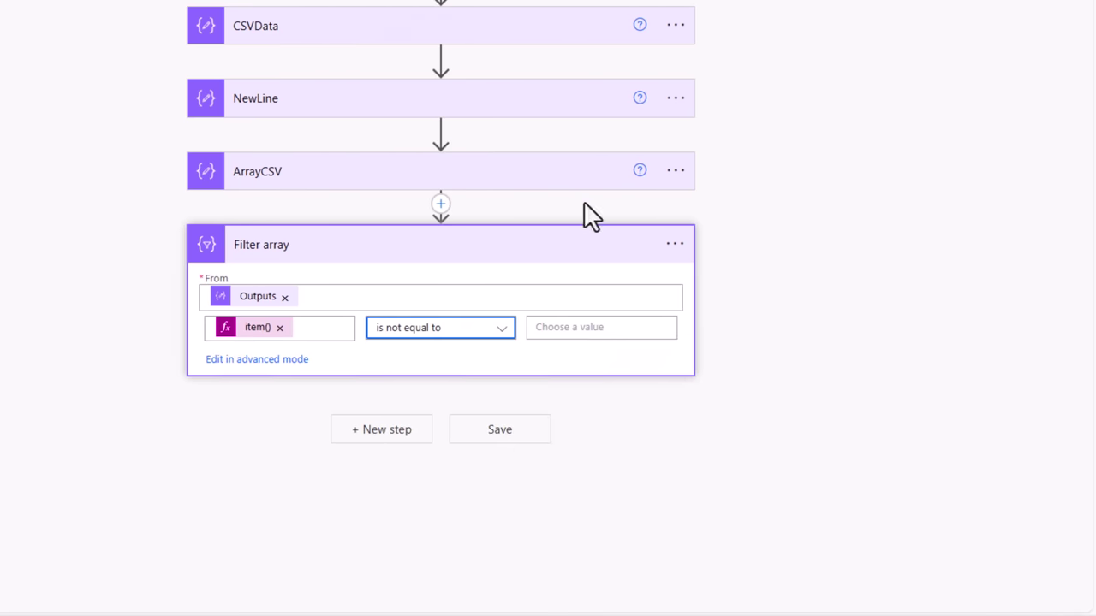
{"action": "left_click", "coordinate": [561, 355]}
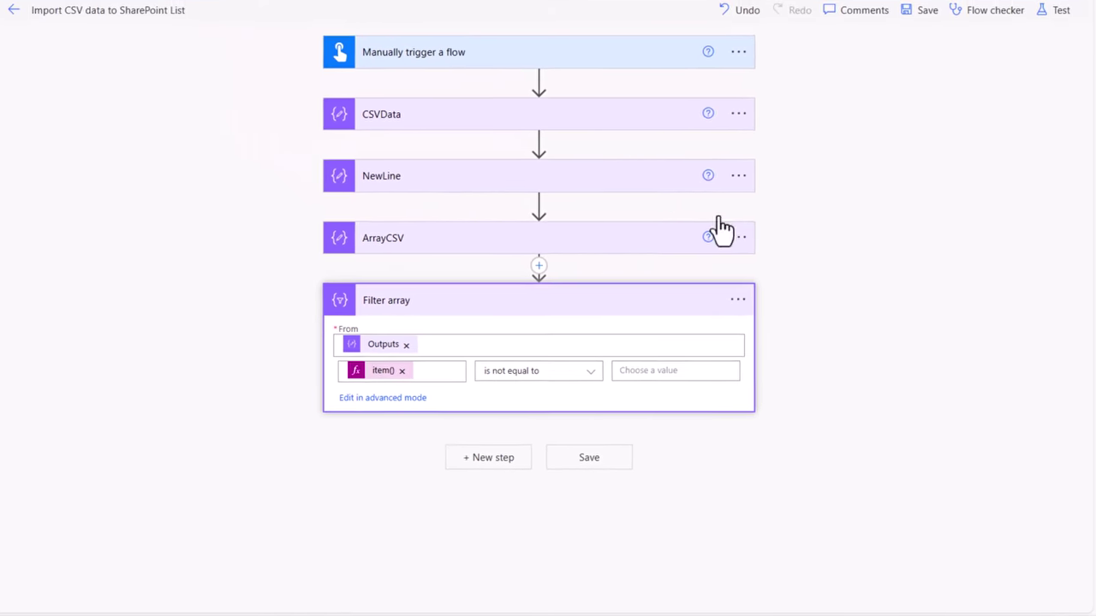
Save and test the flow automatically with the most recent successful trigger
{"action": "left_click", "coordinate": [1057, 72]}
{"action": "left_click", "coordinate": [863, 200]}
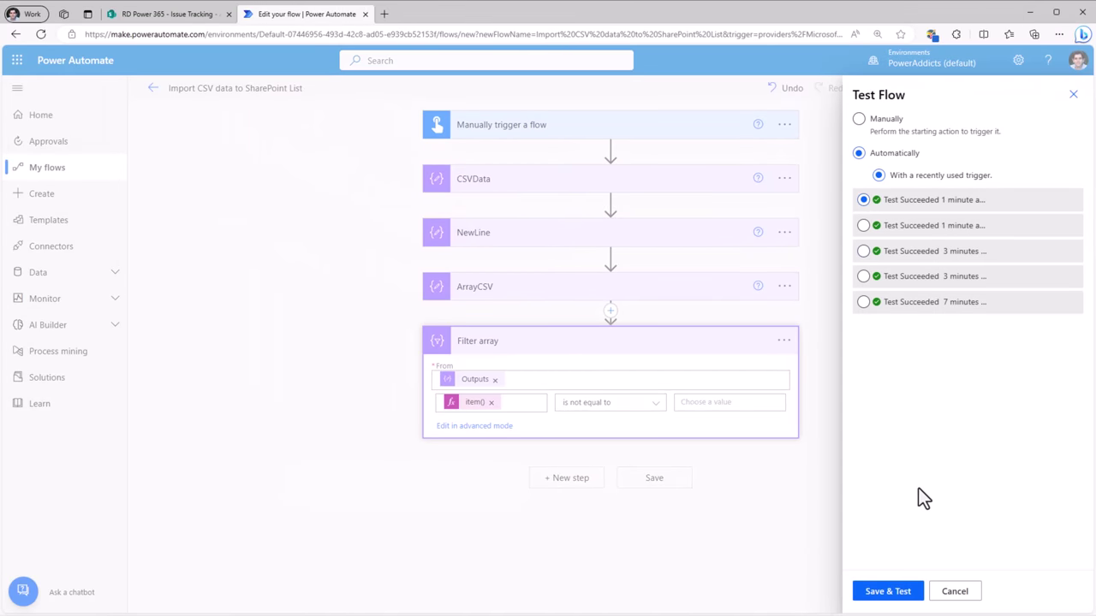
{"action": "left_click", "coordinate": [891, 591]}
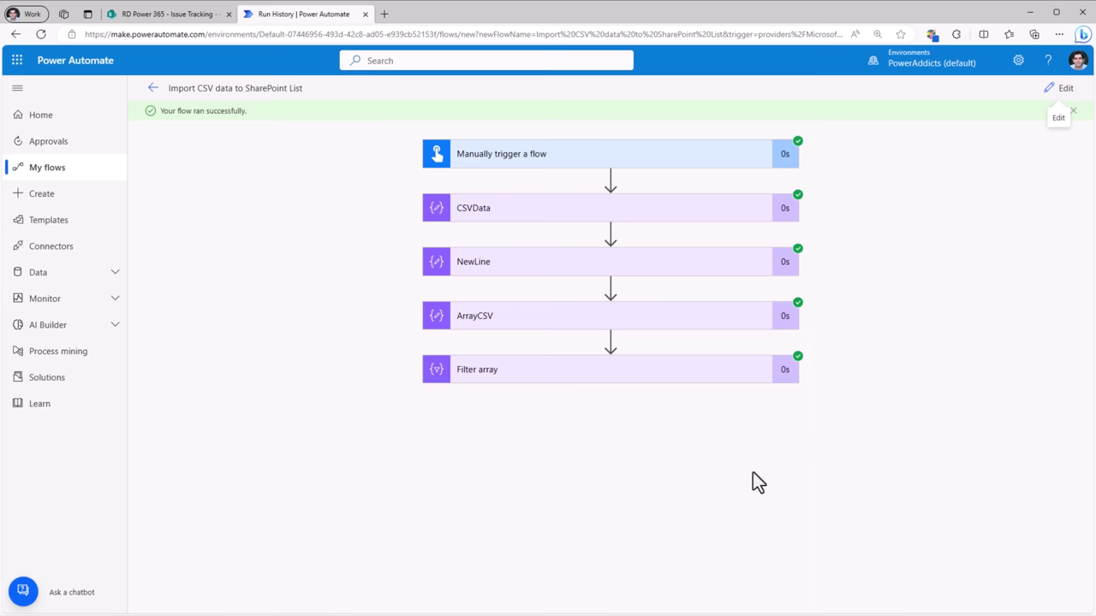
Examine the raw outputs of the Filter array action in the flow run
{"action": "left_click", "coordinate": [485, 379]}
{"action": "scroll", "coordinate": [505, 382], "scroll_direction": "down", "scroll_amount": 1}
{"action": "scroll", "coordinate": [519, 382], "scroll_direction": "down", "scroll_amount": 1}
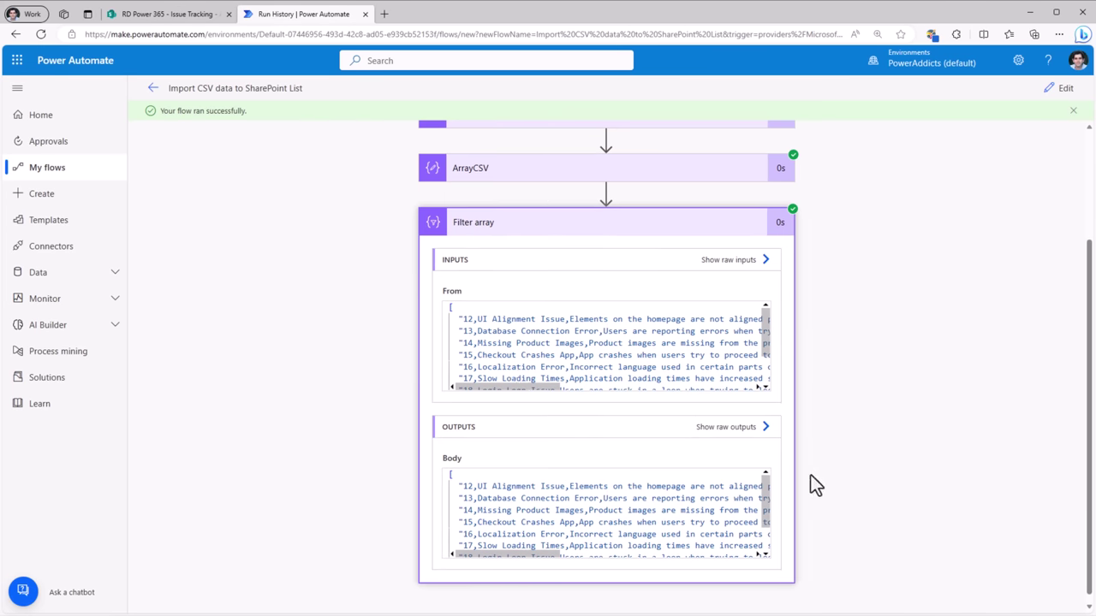
{"action": "left_click", "coordinate": [766, 435]}
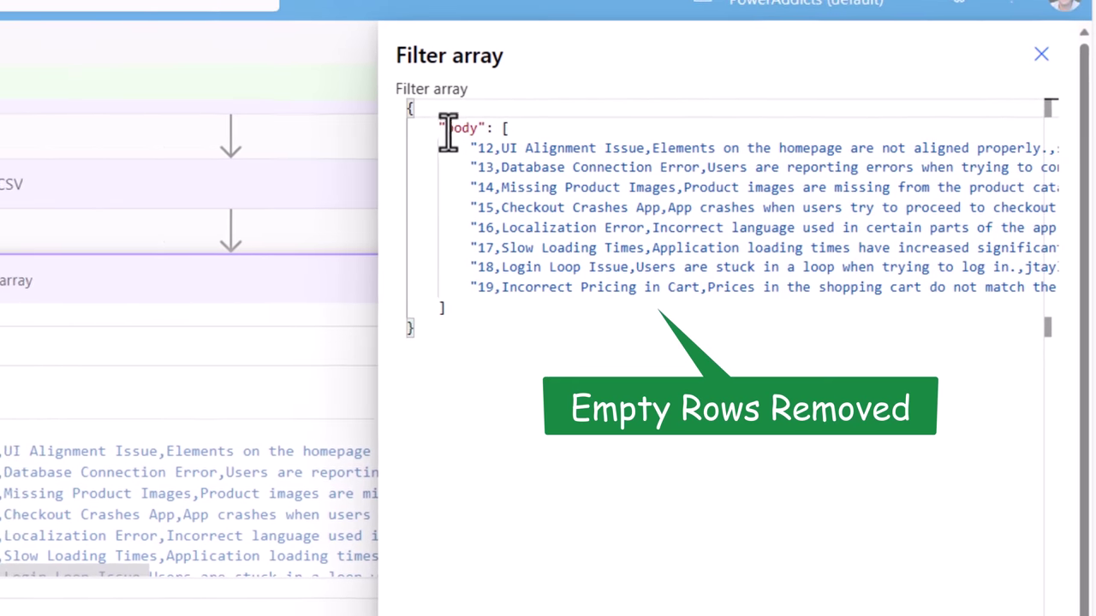
{"action": "left_click", "coordinate": [502, 128]}
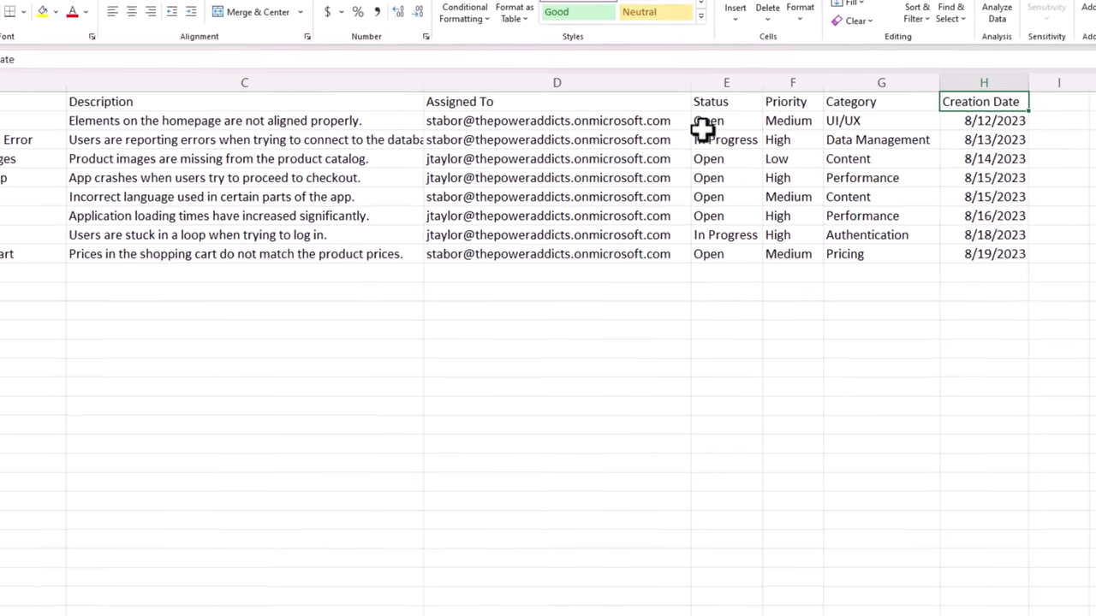
Switch to the CSV data in Excel and examine the Status column and its values
{"action": "left_click", "coordinate": [715, 77]}
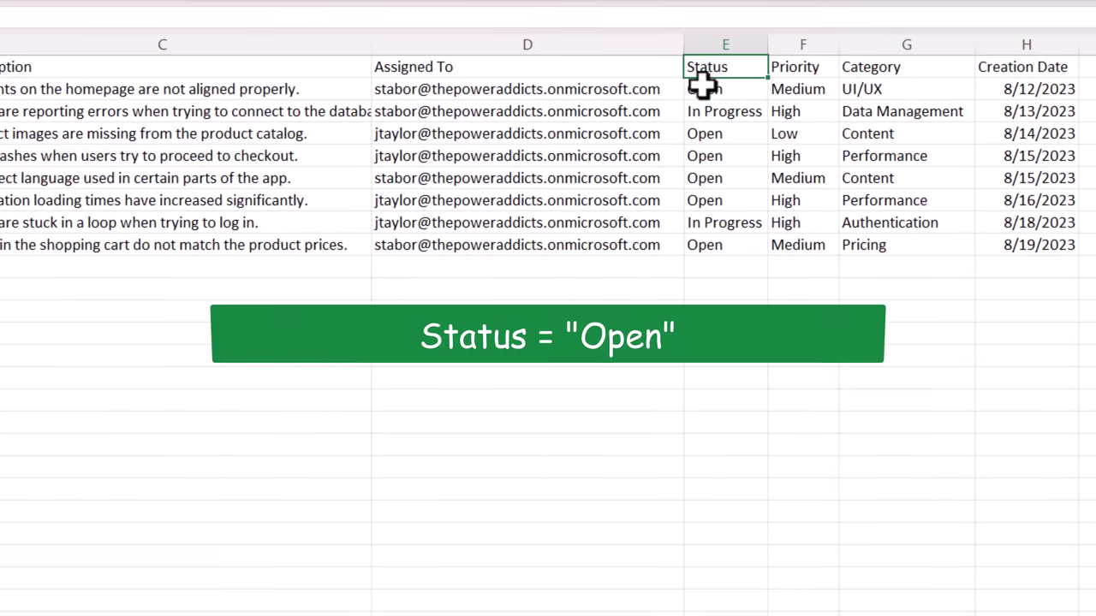
{"action": "left_click", "coordinate": [705, 96]}
{"action": "left_click", "coordinate": [727, 43]}
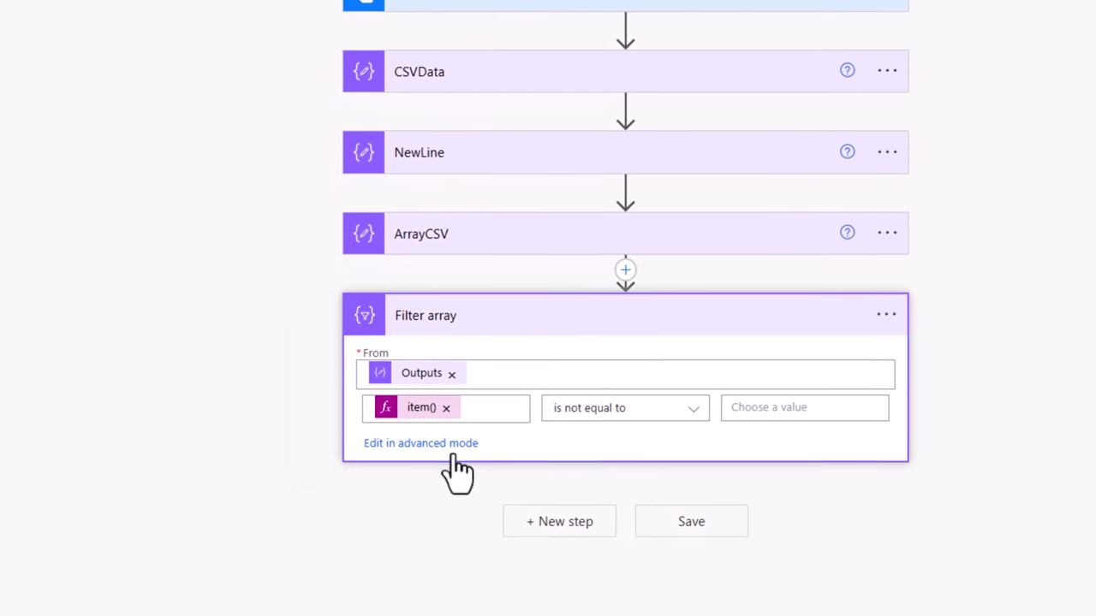
Switch the flow's Filter array condition to advanced mode and copy its expression into a blank Notepad file
{"action": "left_click", "coordinate": [458, 435]}
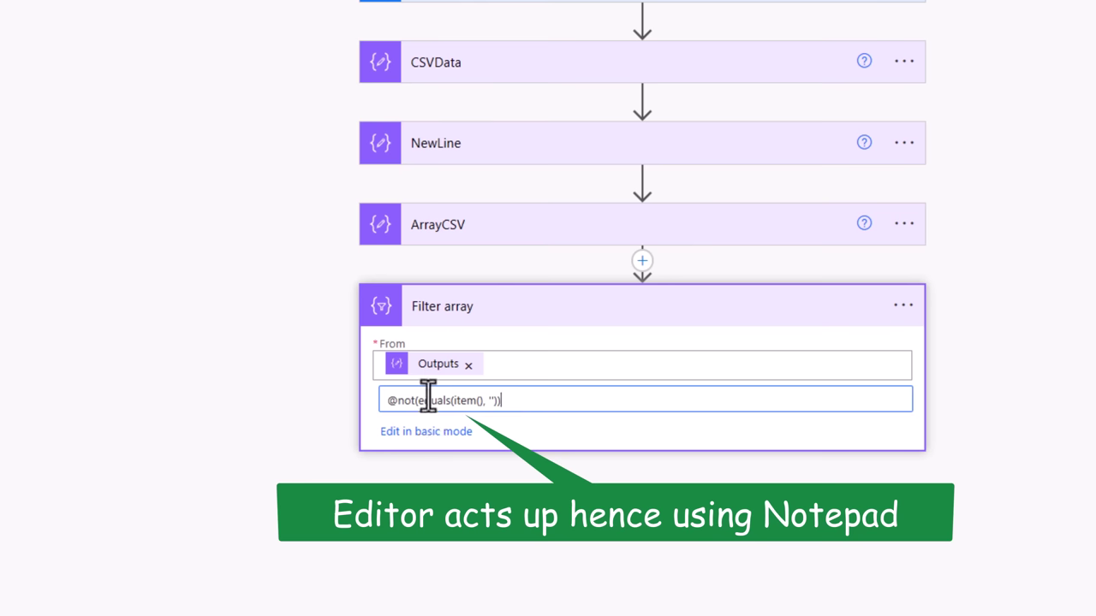
{"action": "left_click", "coordinate": [428, 400]}
{"action": "key", "text": "ctrl+a"}
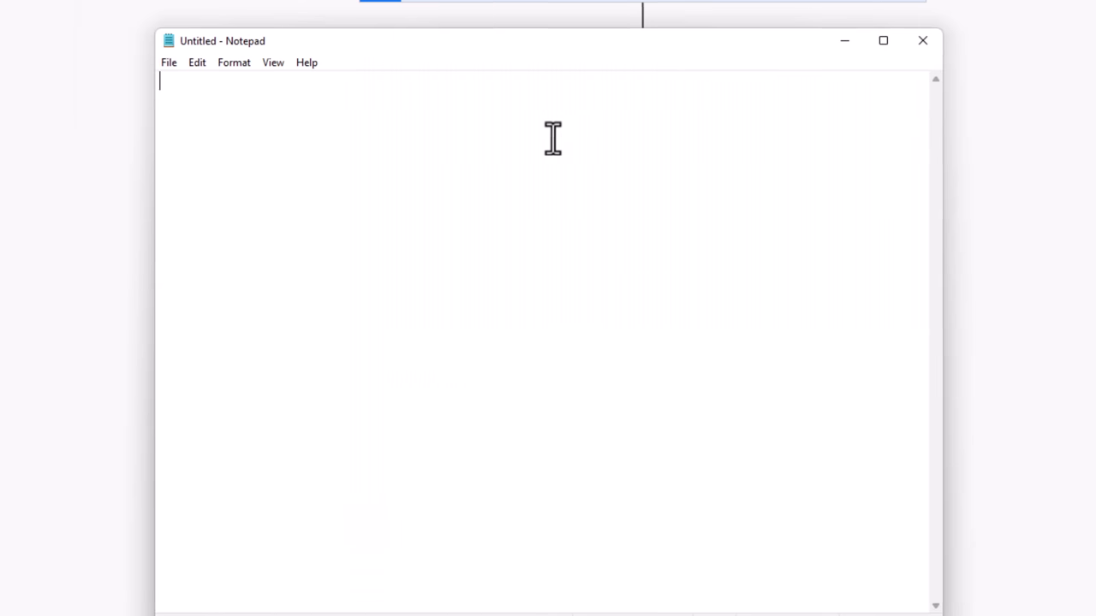
{"action": "type", "text": "@not(equals(item(), ''))"}
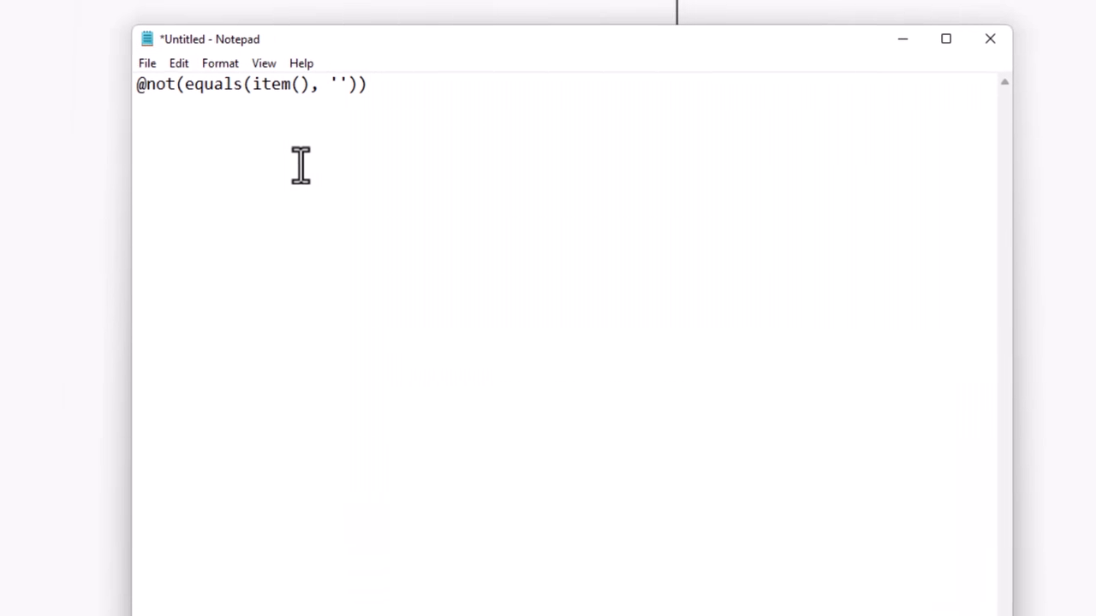
{"action": "key", "text": "Home"}
{"action": "key", "text": "Right"}
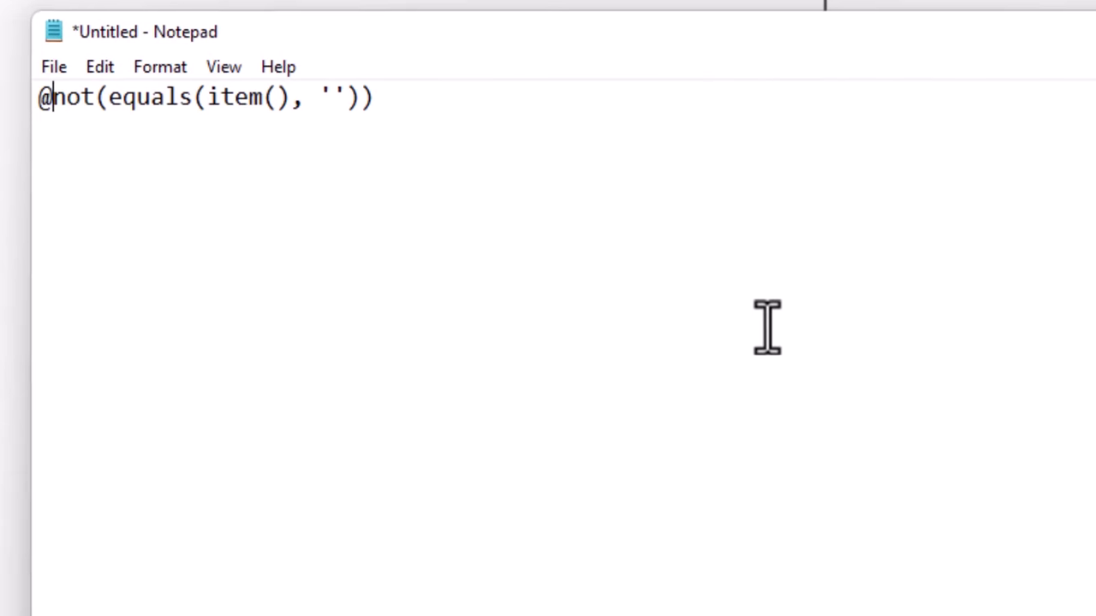
{"action": "type", "text": "and("}
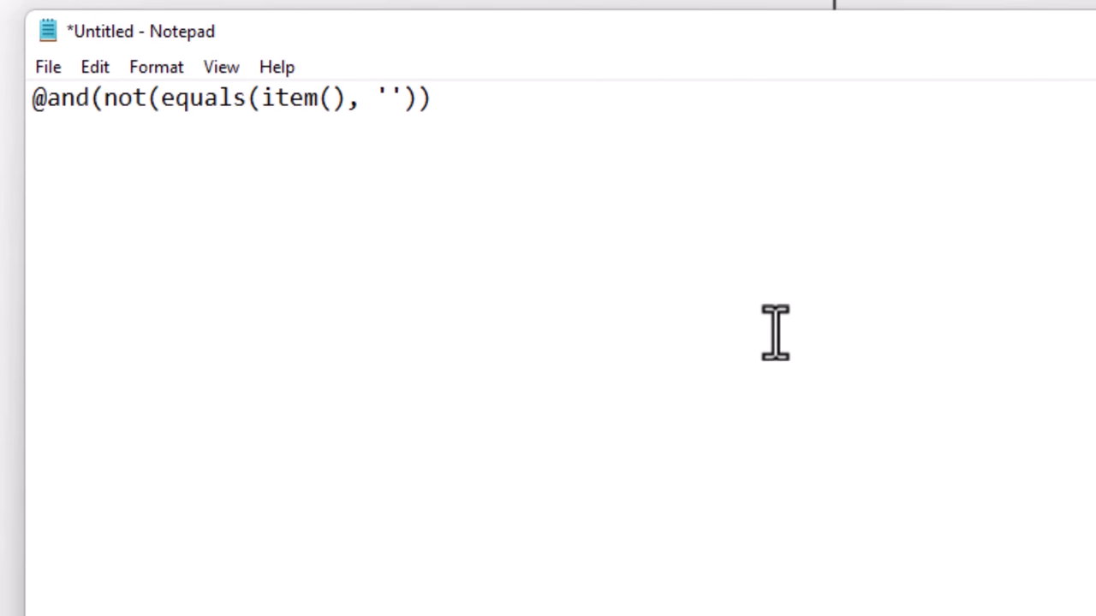
{"action": "left_click", "coordinate": [505, 120]}
{"action": "type", "text": ",split"}
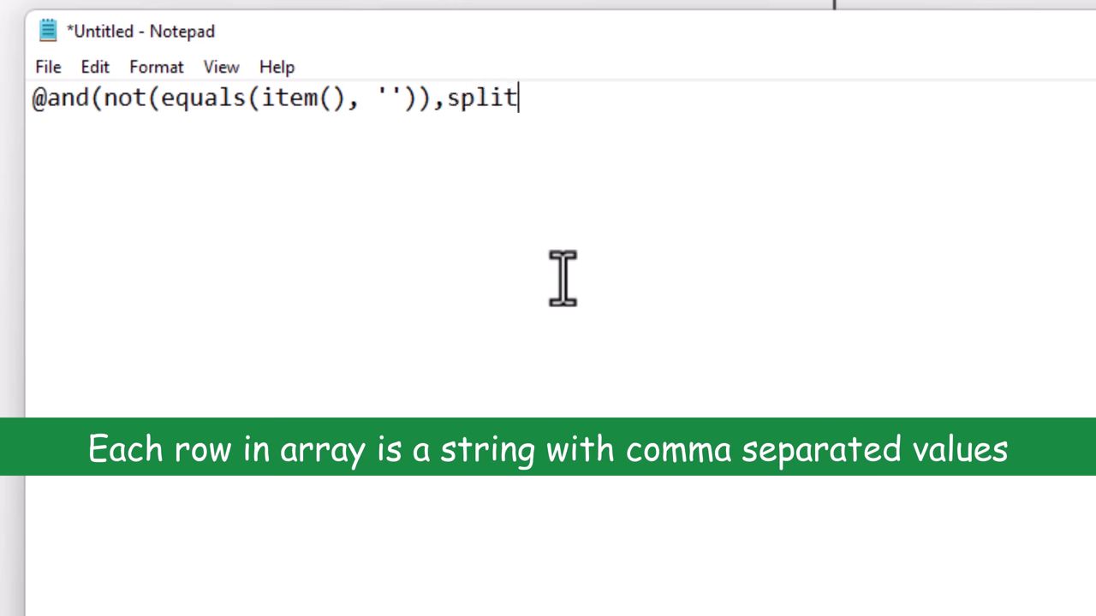
{"action": "type", "text": "(item(),',"}
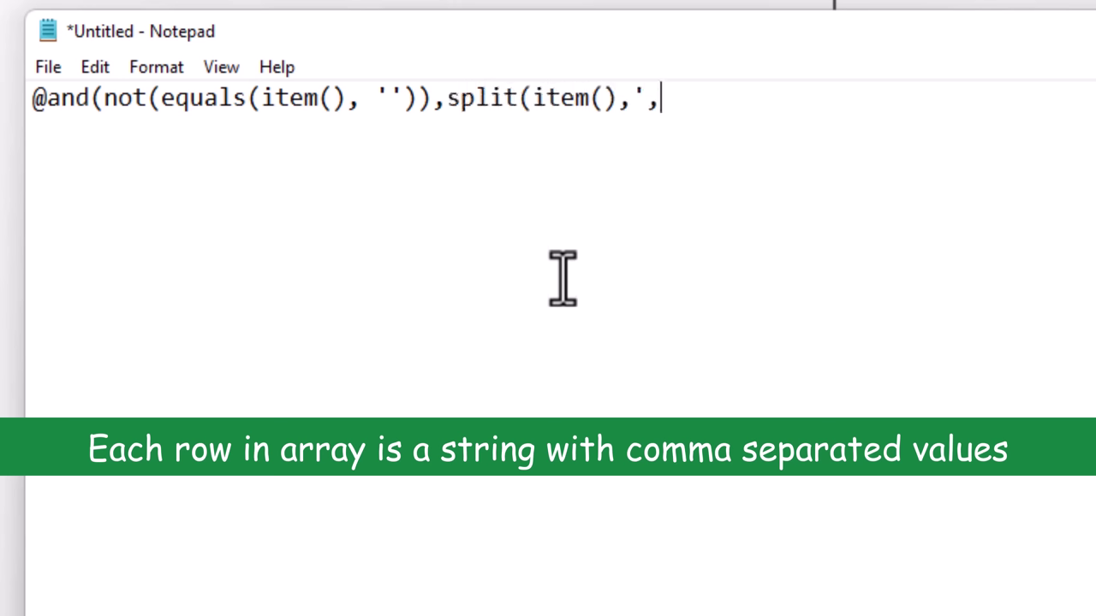
{"action": "type", "text": "'"}
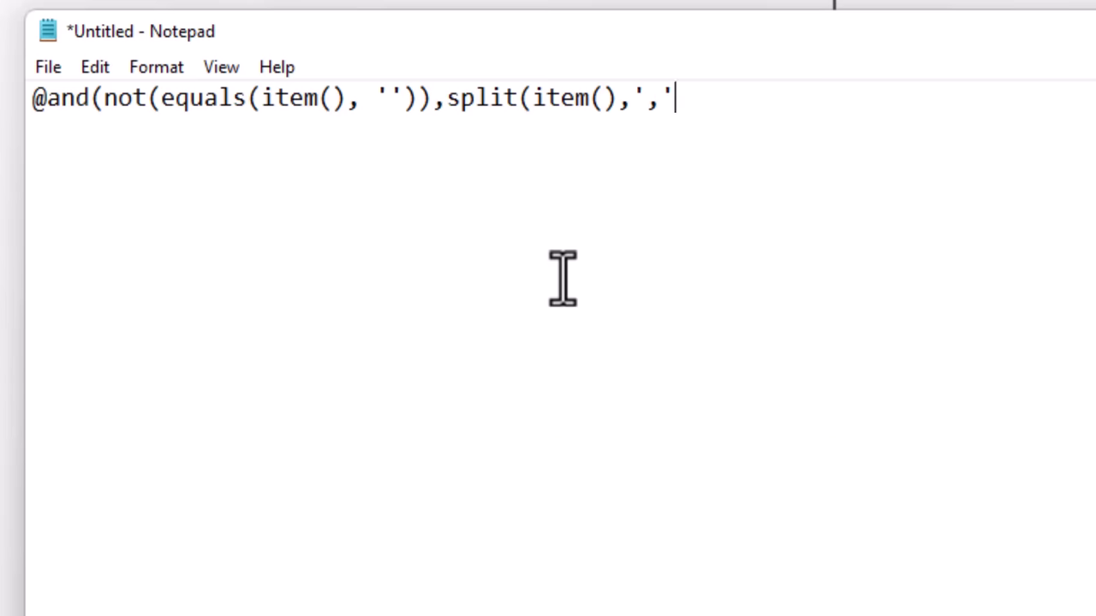
{"action": "type", "text": ")?[4"}
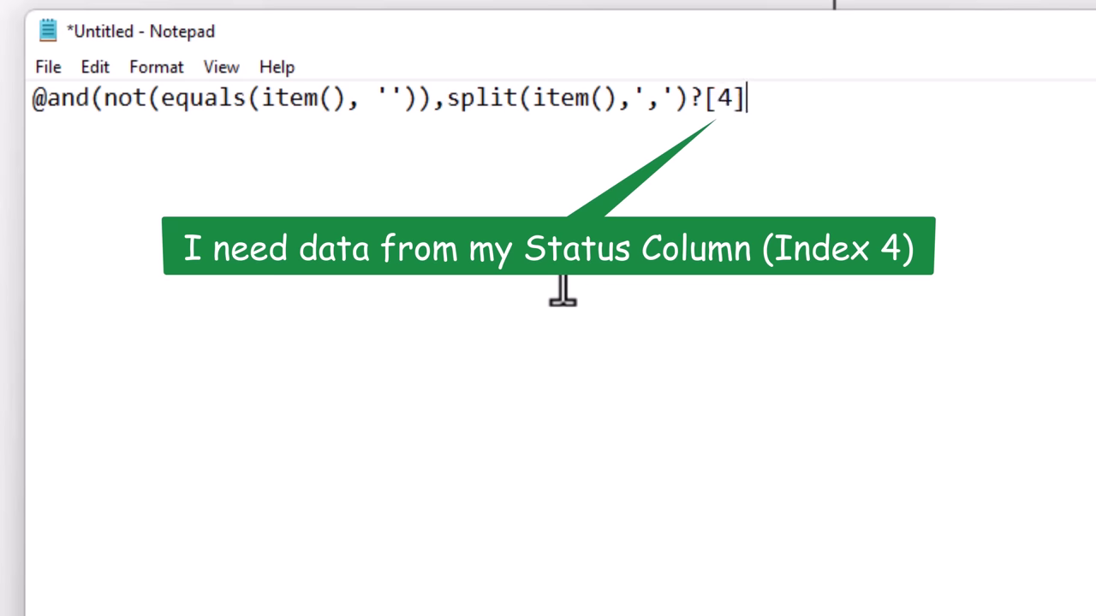
Complete the second condition as equals(split(item(),',')?[4],'Open') and close the and expression
{"action": "left_click", "coordinate": [444, 100]}
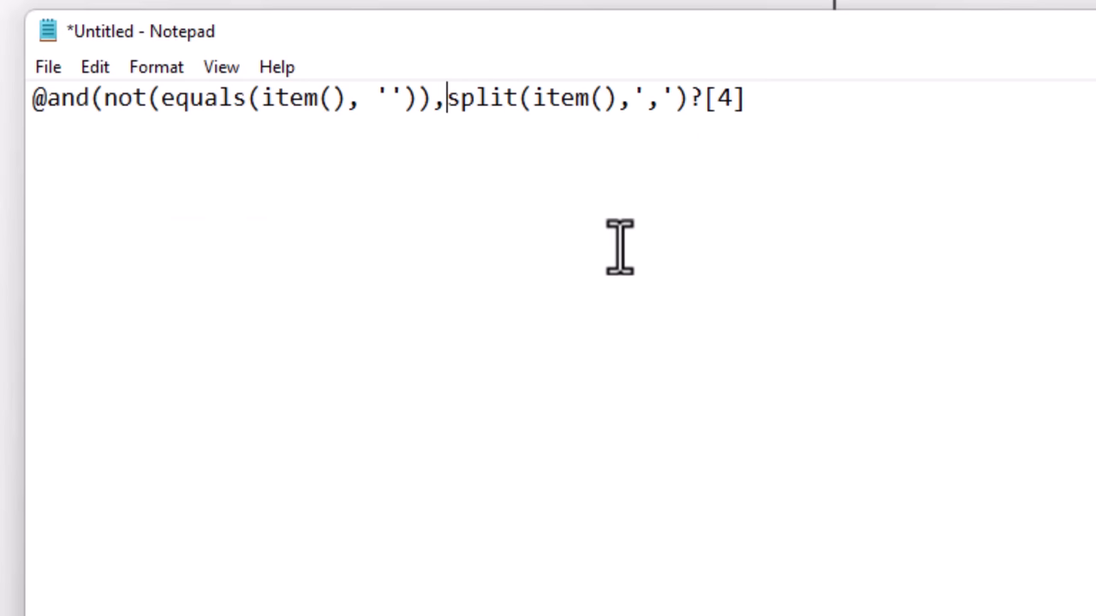
{"action": "type", "text": "equals(item("}
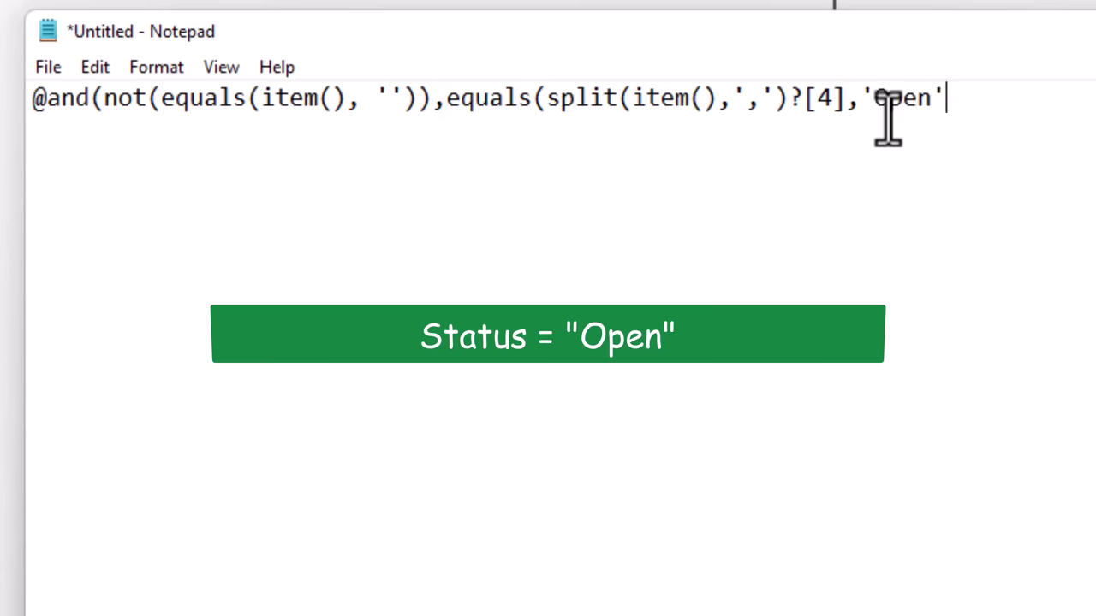
{"action": "type", "text": ")"}
{"action": "key", "text": "ctrl+a"}
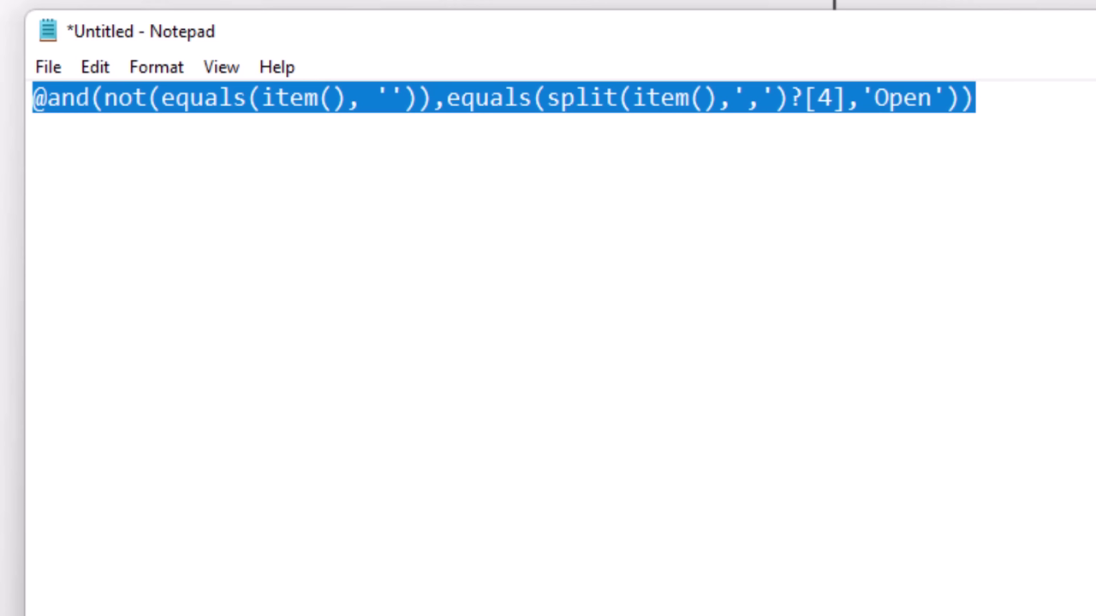
{"action": "key", "text": "ctrl+c"}
{"action": "key", "text": "alt+Tab"}
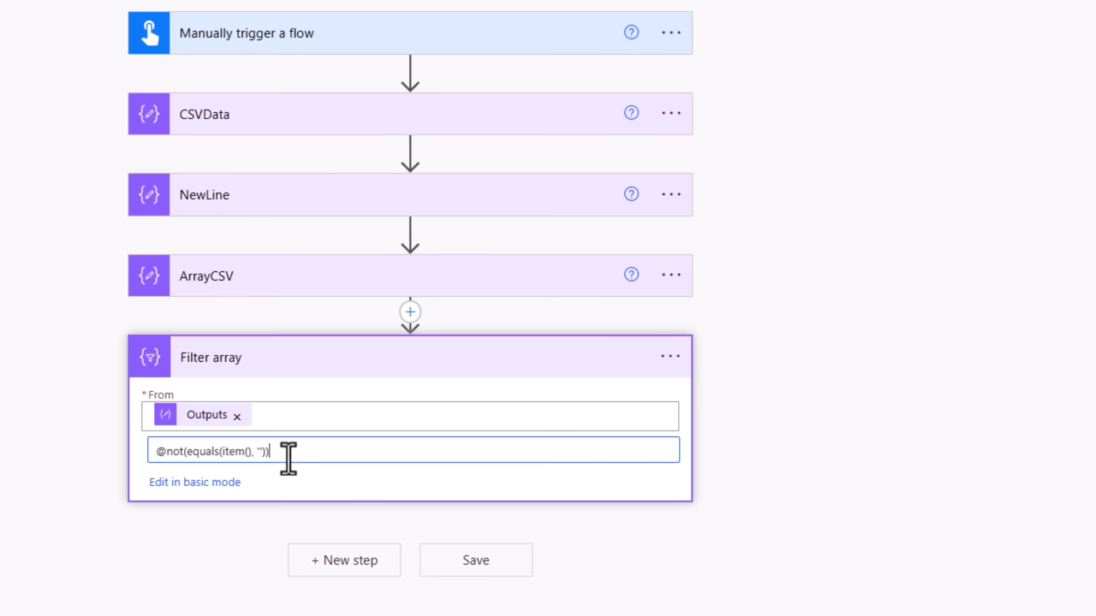
{"action": "key", "text": "ctrl+a"}
{"action": "key", "text": "ctrl+v"}
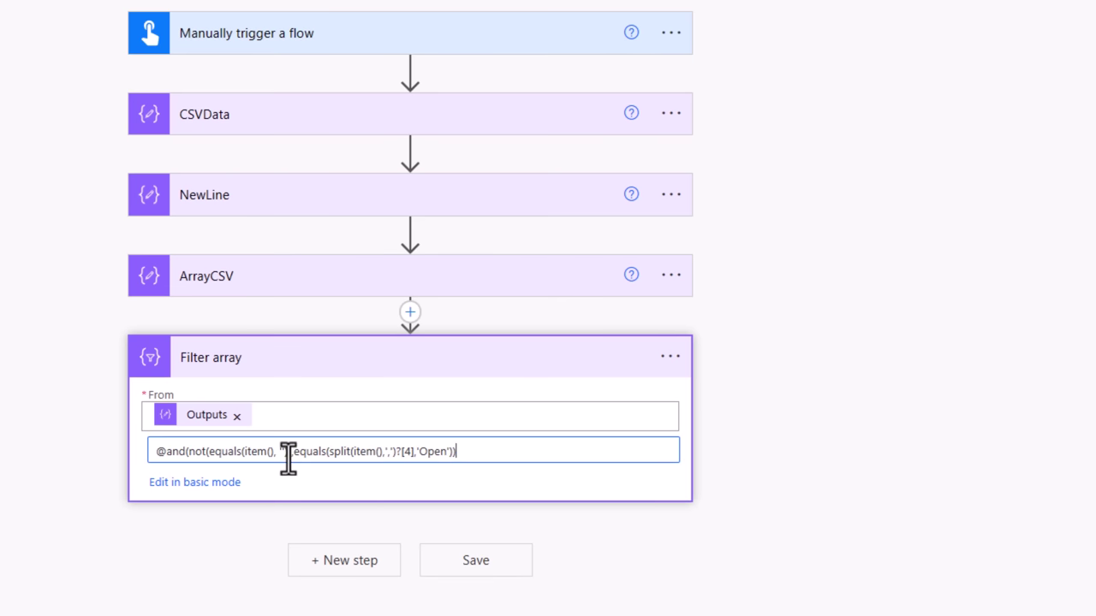
{"action": "left_click", "coordinate": [239, 480]}
Save and test the flow automatically with the second recently used successful trigger
{"action": "left_click", "coordinate": [921, 21]}
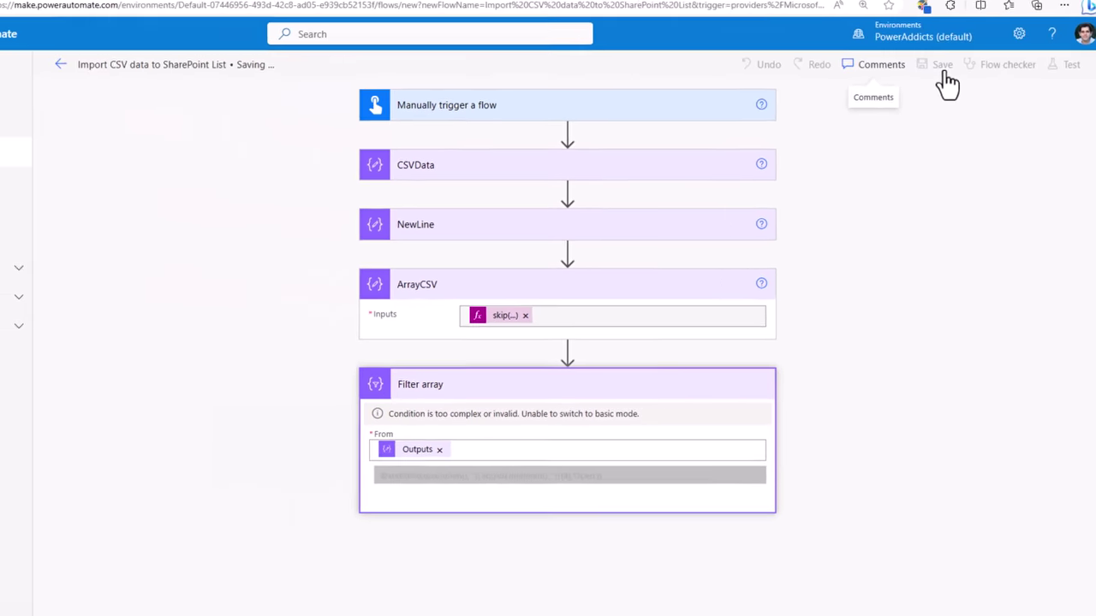
{"action": "left_click", "coordinate": [1066, 64]}
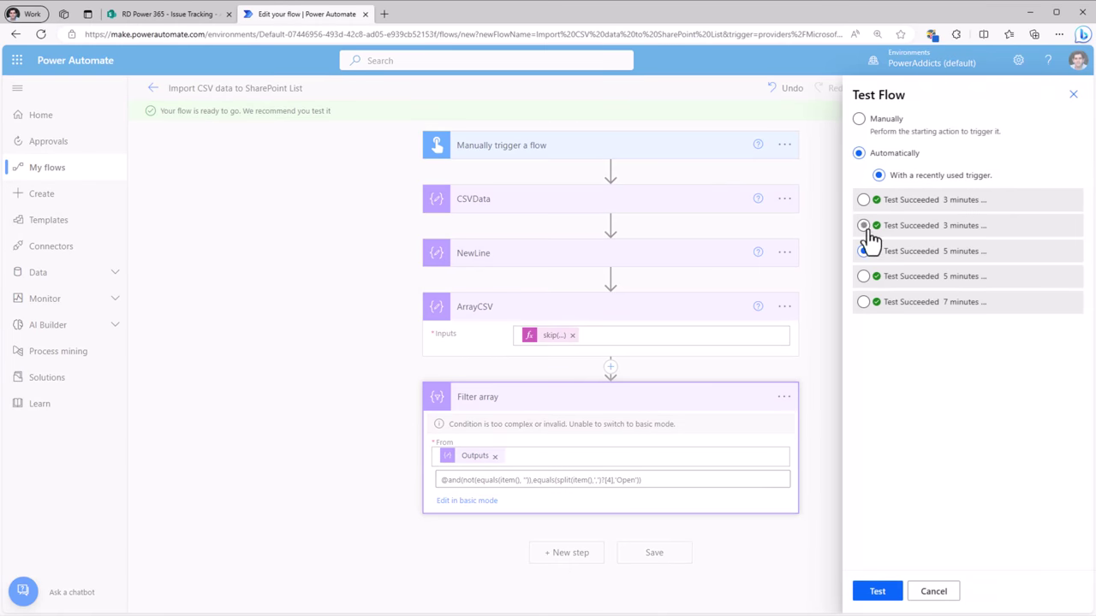
{"action": "left_click", "coordinate": [865, 227]}
{"action": "left_click", "coordinate": [876, 592]}
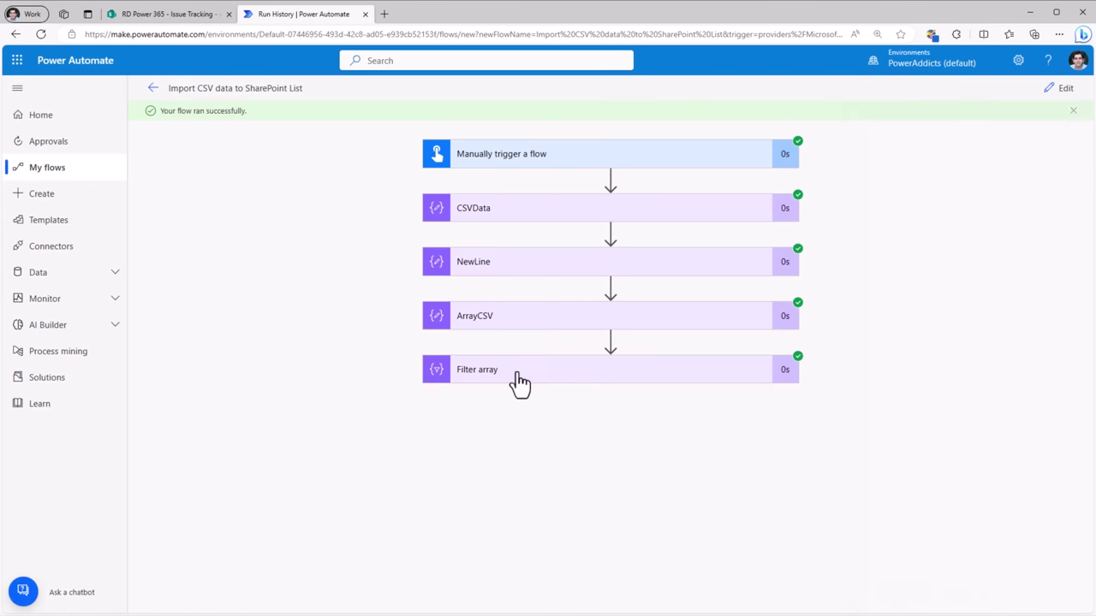
Examine the Filter array action's inputs and raw outputs for the rows with status Open
{"action": "left_click", "coordinate": [519, 383]}
{"action": "scroll", "coordinate": [819, 435], "scroll_direction": "down", "scroll_amount": 2}
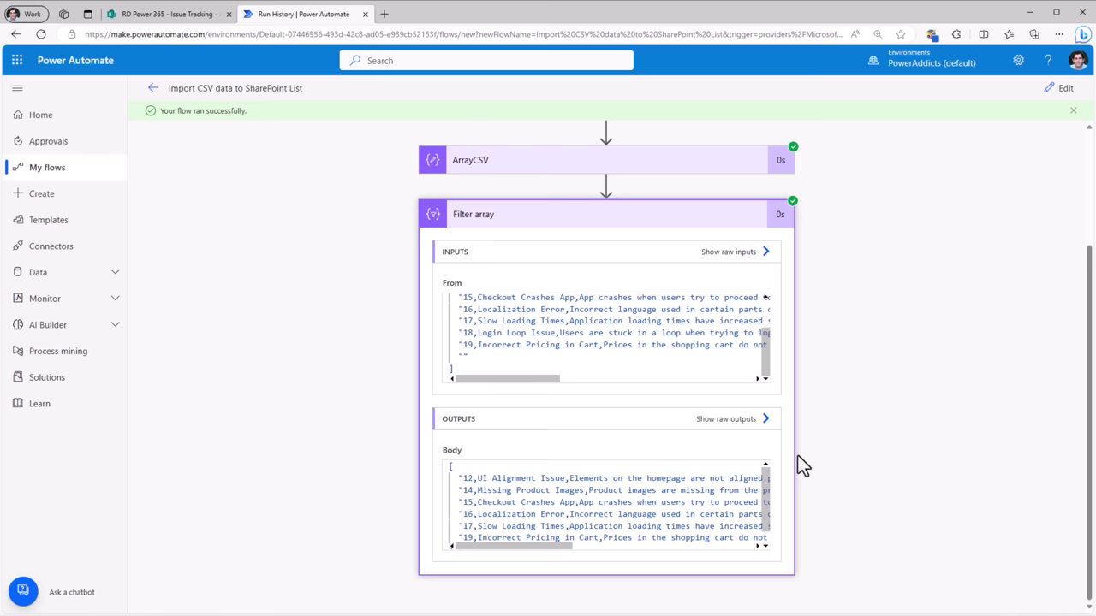
{"action": "left_click", "coordinate": [764, 420]}
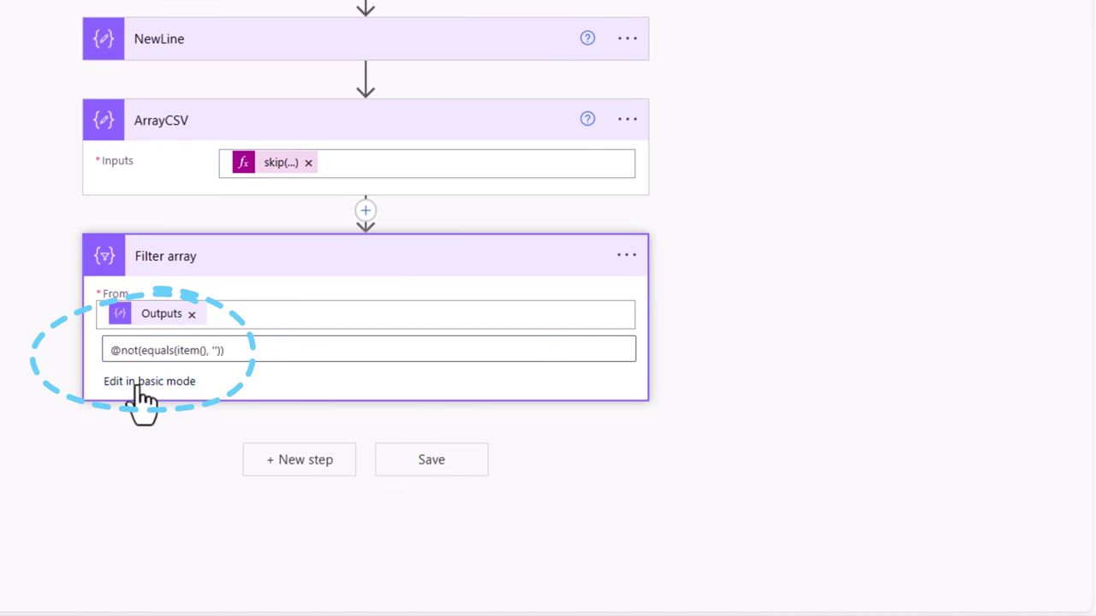
Return the Filter array condition to basic mode and add an Apply to each action that loops over the Filter array Body
{"action": "left_click", "coordinate": [137, 383]}
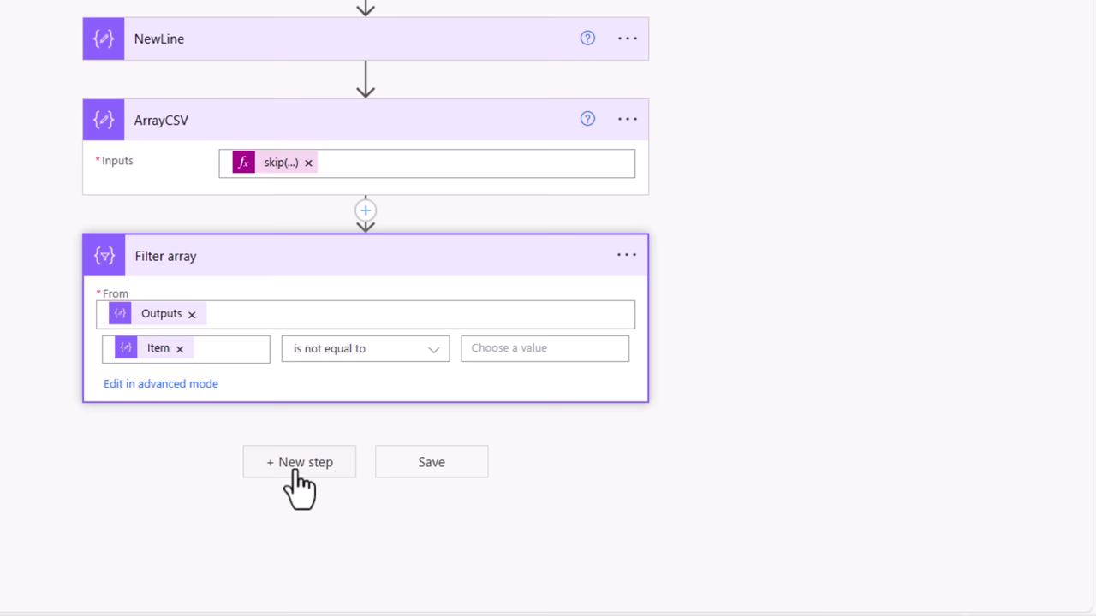
{"action": "left_click", "coordinate": [292, 467]}
{"action": "type", "text": "apply"}
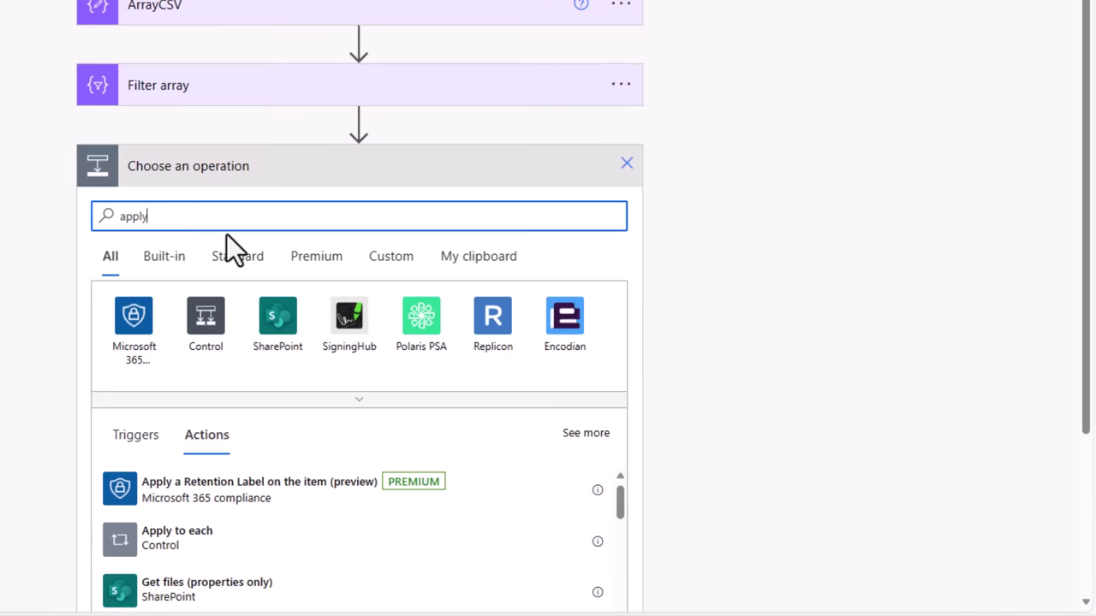
{"action": "scroll", "coordinate": [226, 234], "scroll_direction": "down", "scroll_amount": 1}
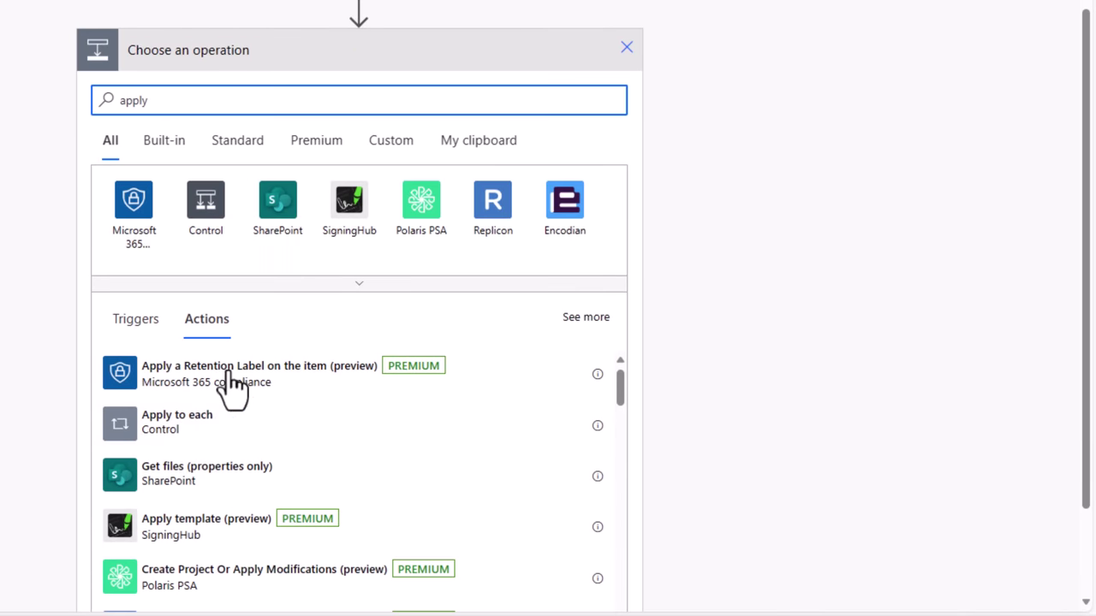
{"action": "left_click", "coordinate": [176, 444]}
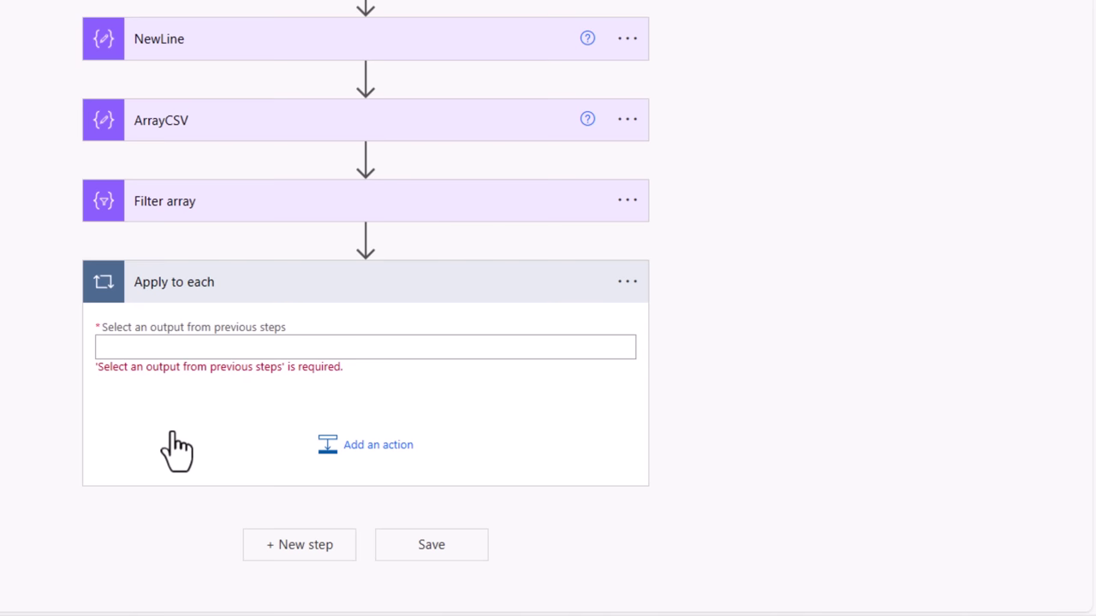
{"action": "left_click", "coordinate": [294, 341]}
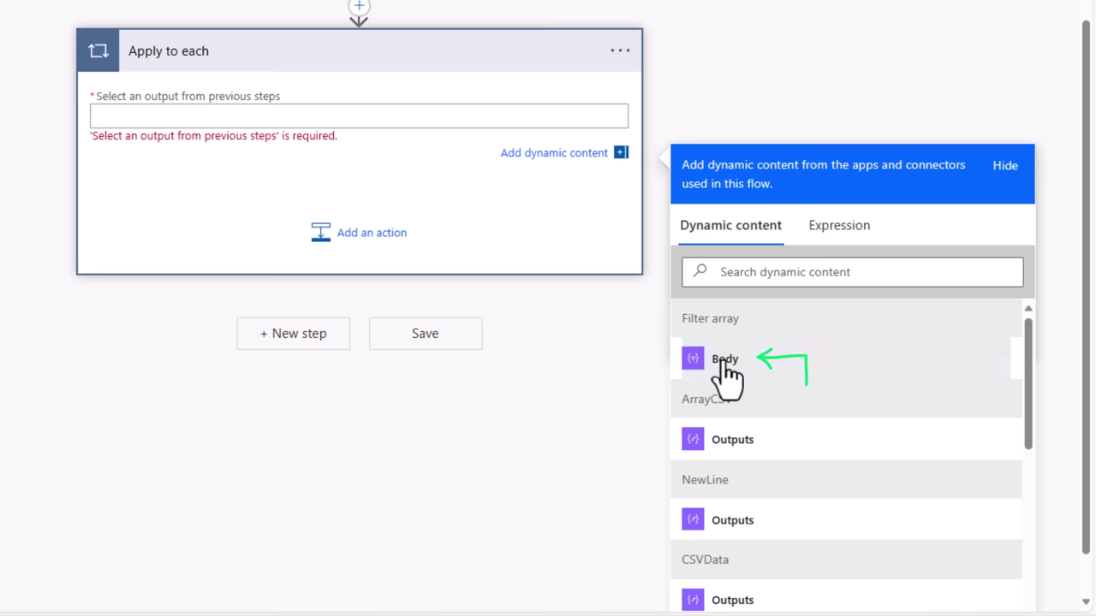
{"action": "left_click", "coordinate": [728, 360]}
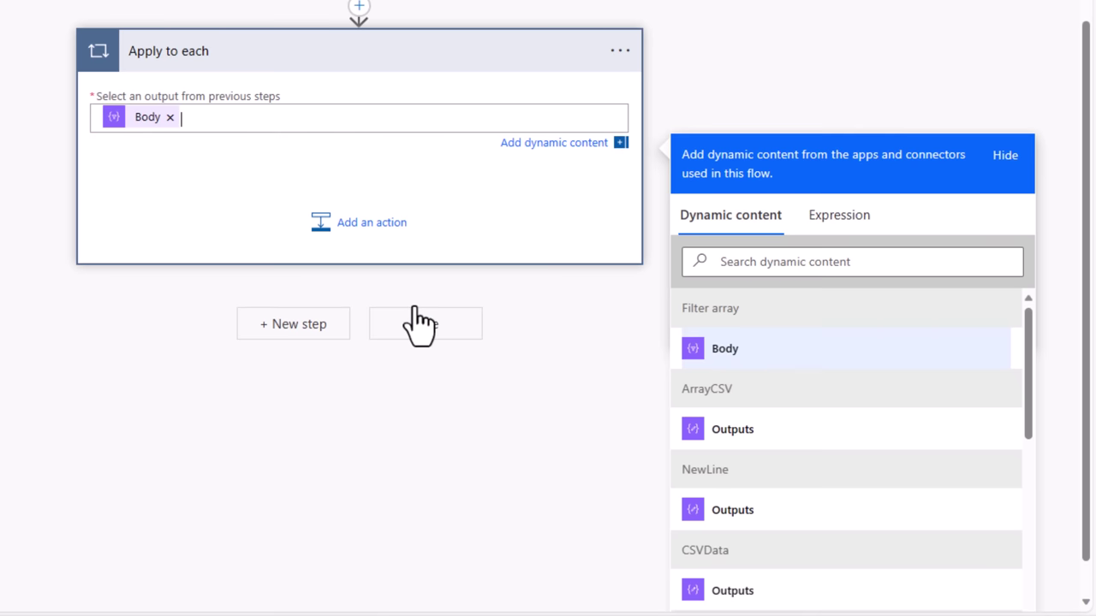
Add a SharePoint Create item action inside the Apply to each loop
{"action": "left_click", "coordinate": [364, 246]}
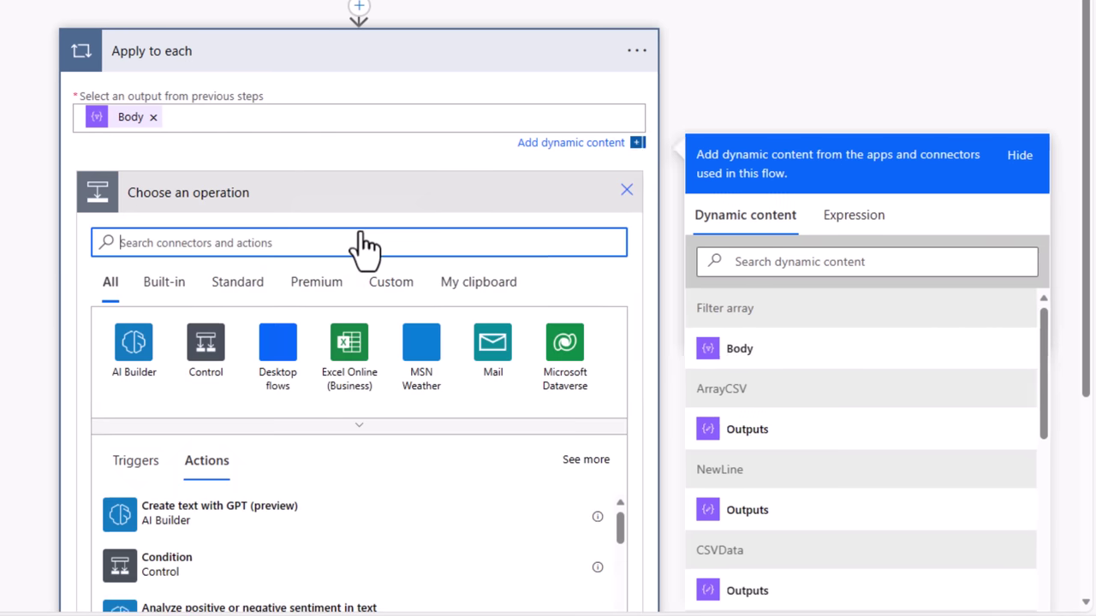
{"action": "type", "text": "create item"}
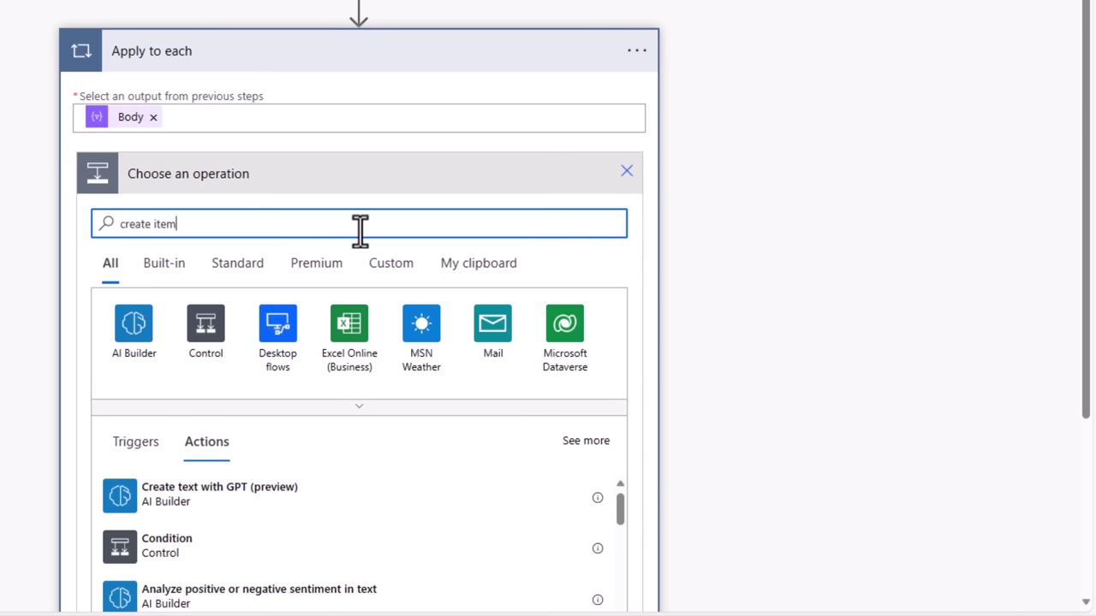
{"action": "scroll", "coordinate": [360, 230], "scroll_direction": "down", "scroll_amount": 2}
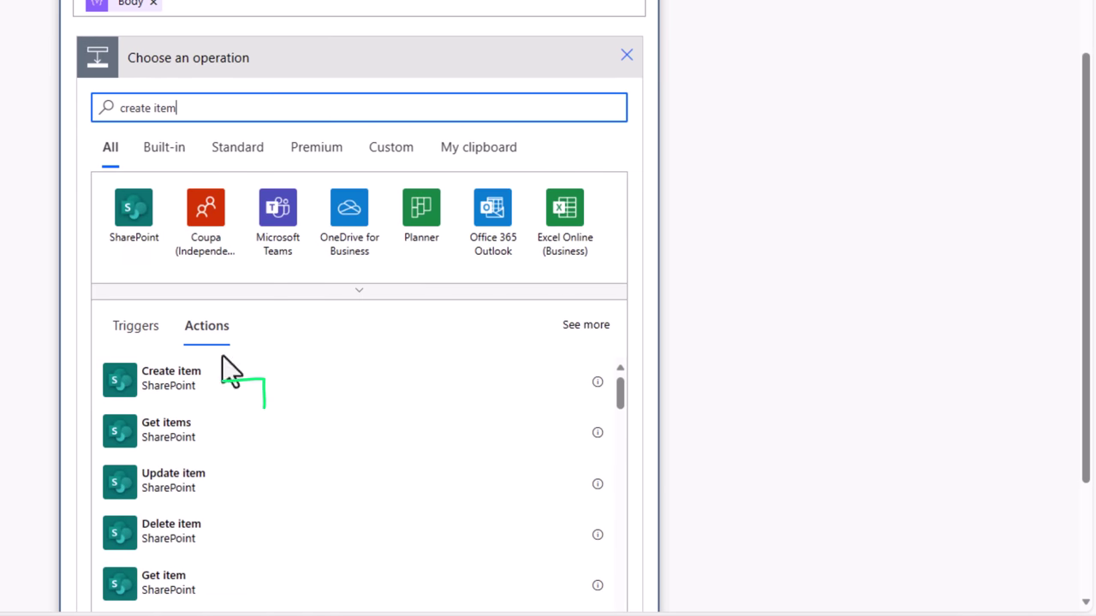
{"action": "left_click", "coordinate": [180, 402]}
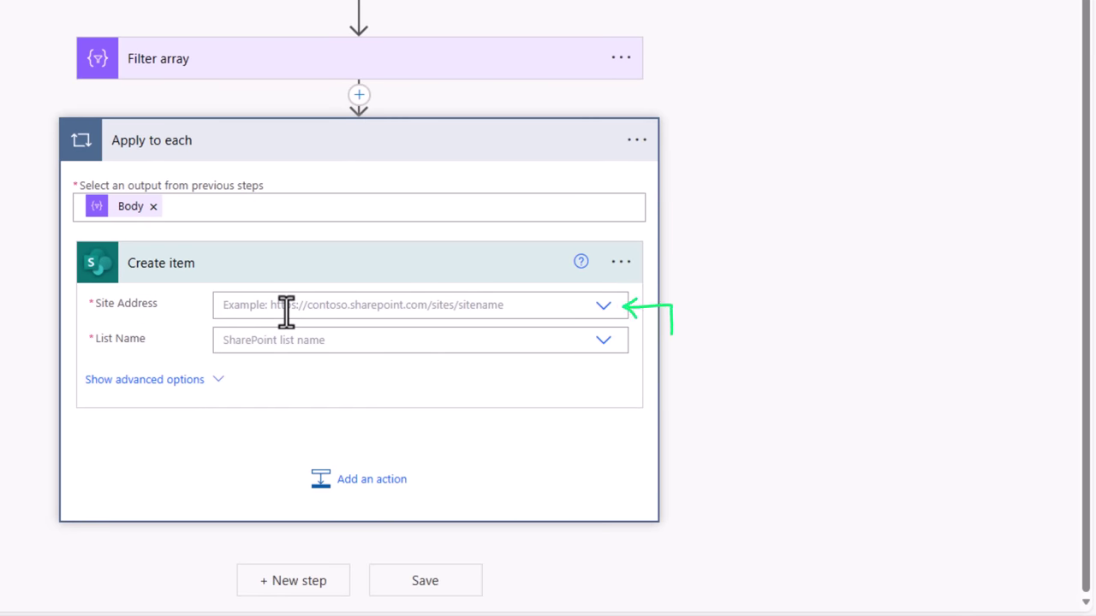
Set the Create item action's site address to RD Power 365 and its list name to Issue Tracking
{"action": "left_click", "coordinate": [249, 311]}
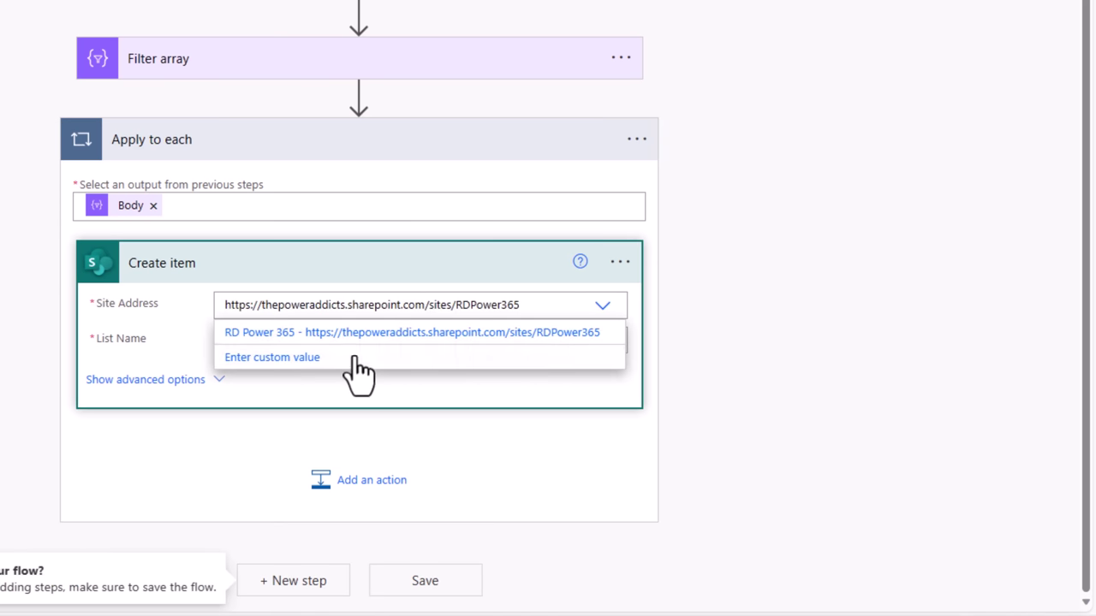
{"action": "left_click", "coordinate": [370, 341]}
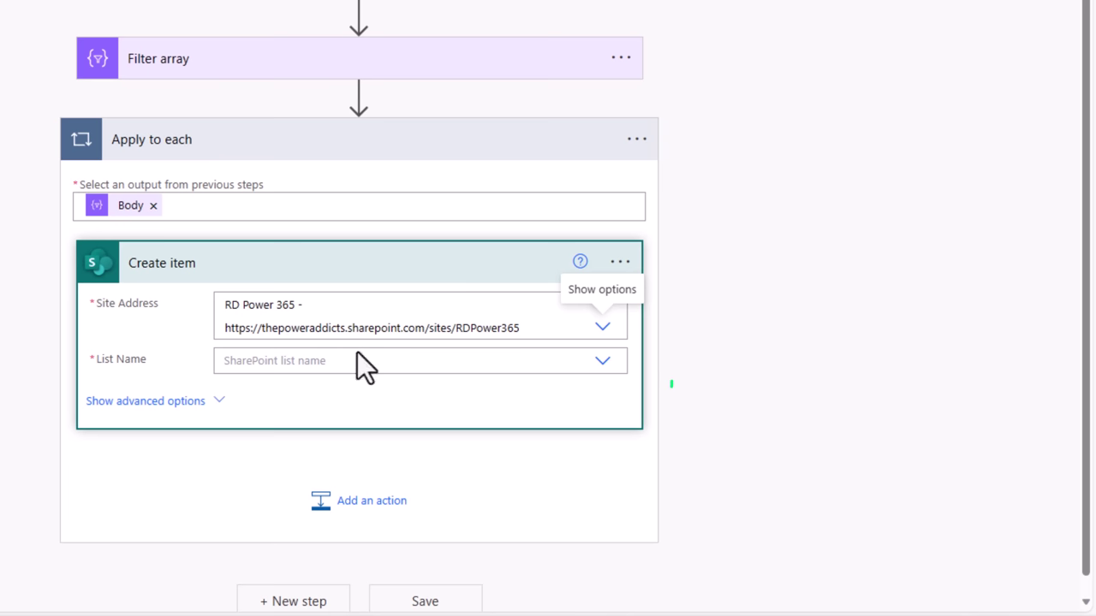
{"action": "left_click", "coordinate": [345, 359]}
{"action": "type", "text": "issue"}
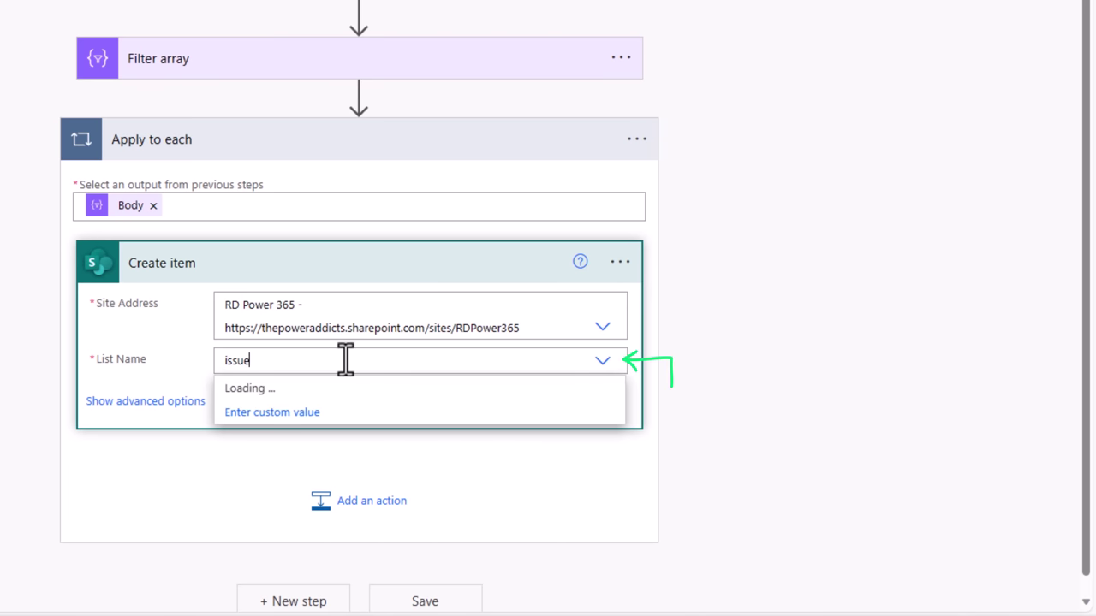
{"action": "left_click", "coordinate": [274, 390]}
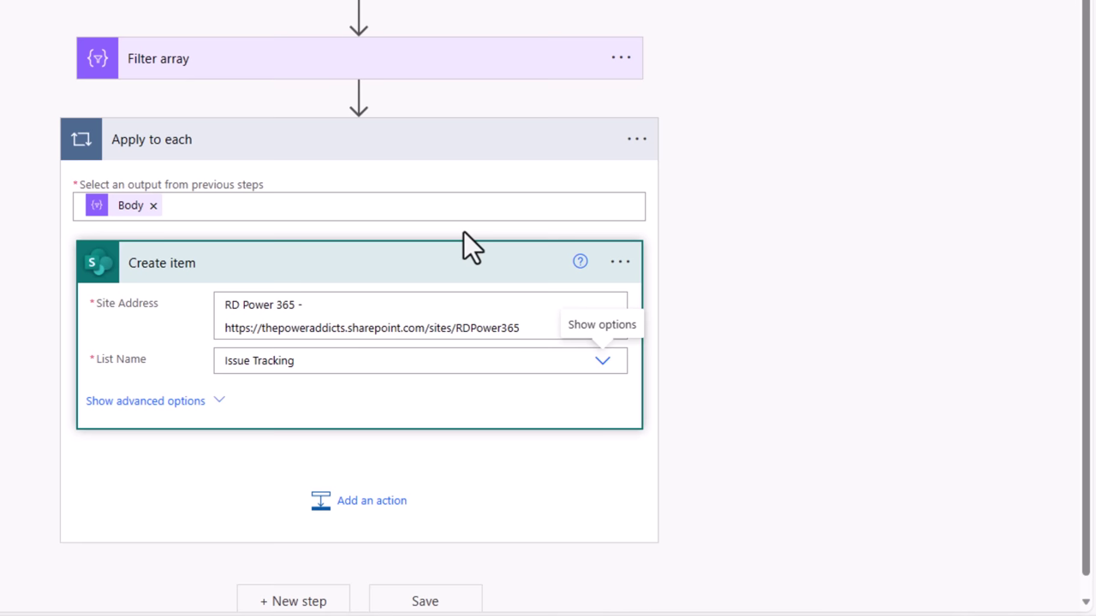
Set the Create item Title to the expression split(item(),',')?[1]
{"action": "scroll", "coordinate": [463, 231], "scroll_direction": "down", "scroll_amount": 3}
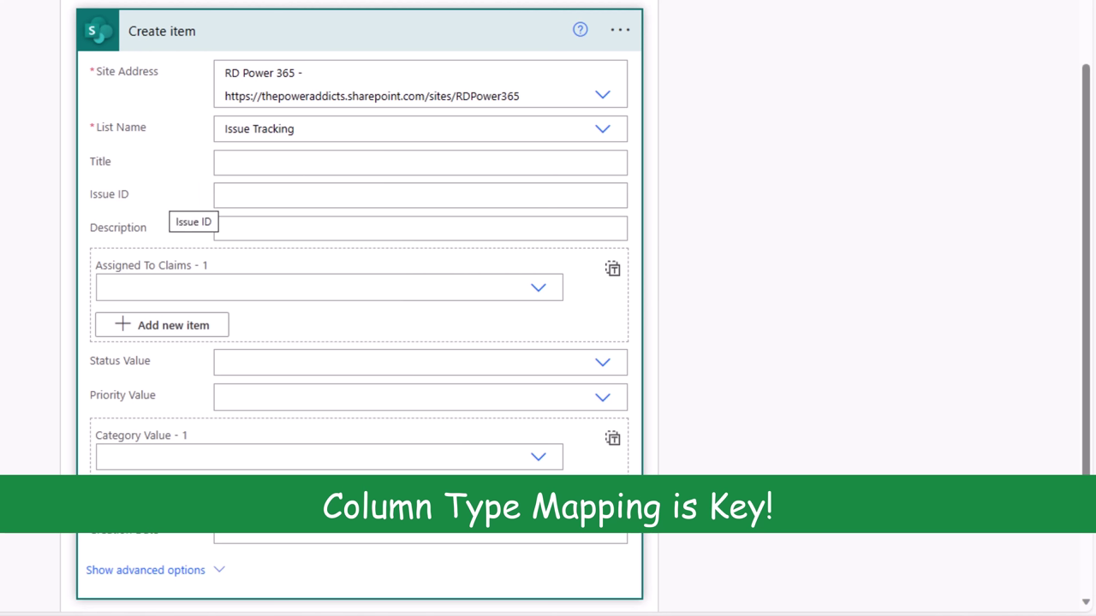
{"action": "left_click", "coordinate": [241, 162]}
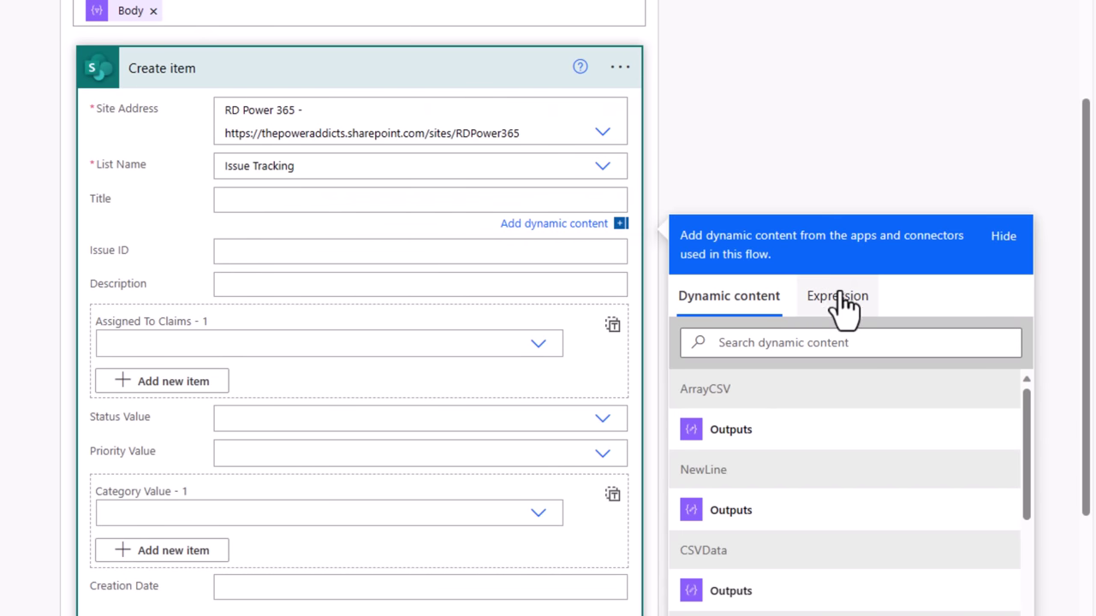
{"action": "left_click", "coordinate": [824, 317]}
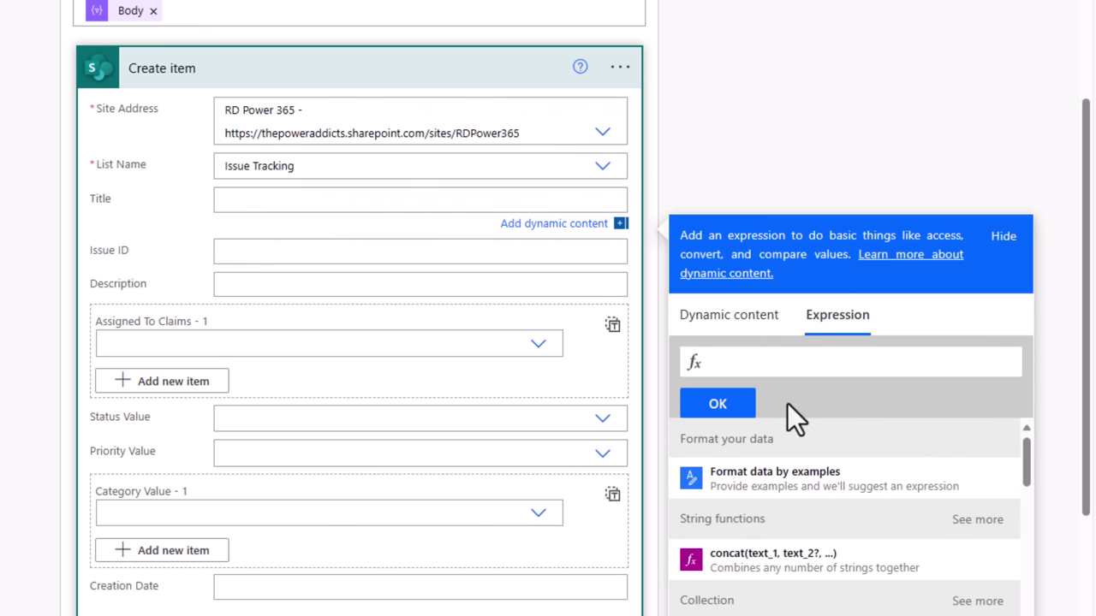
{"action": "type", "text": "item()"}
{"action": "key", "text": "Home"}
{"action": "type", "text": "split("}
{"action": "left_click", "coordinate": [820, 367]}
{"action": "type", "text": ",',')"}
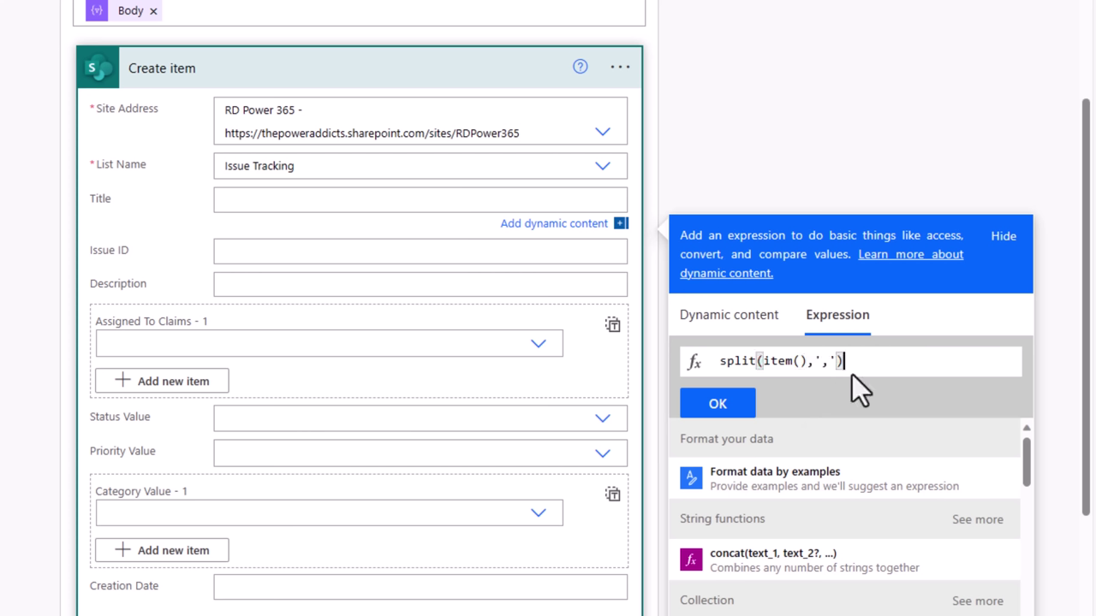
{"action": "type", "text": "?[1"}
{"action": "left_click", "coordinate": [717, 406]}
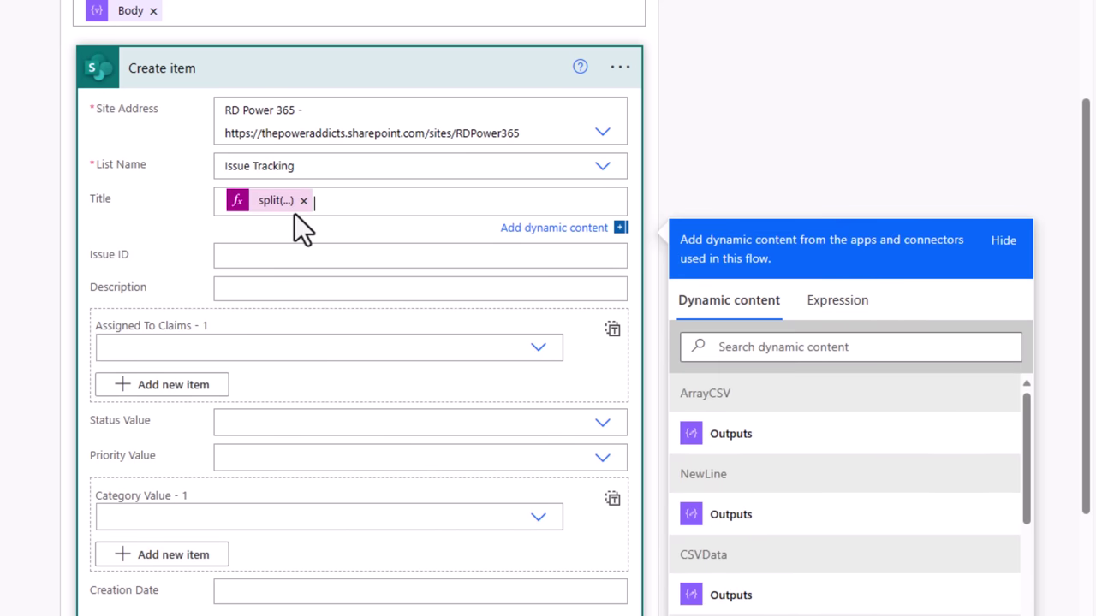
Check the CSV columns in Excel, and set Issue ID to the expression split(item(),',')?[0] and Description to split(item(),',')?[2]
{"action": "left_click", "coordinate": [210, 274]}
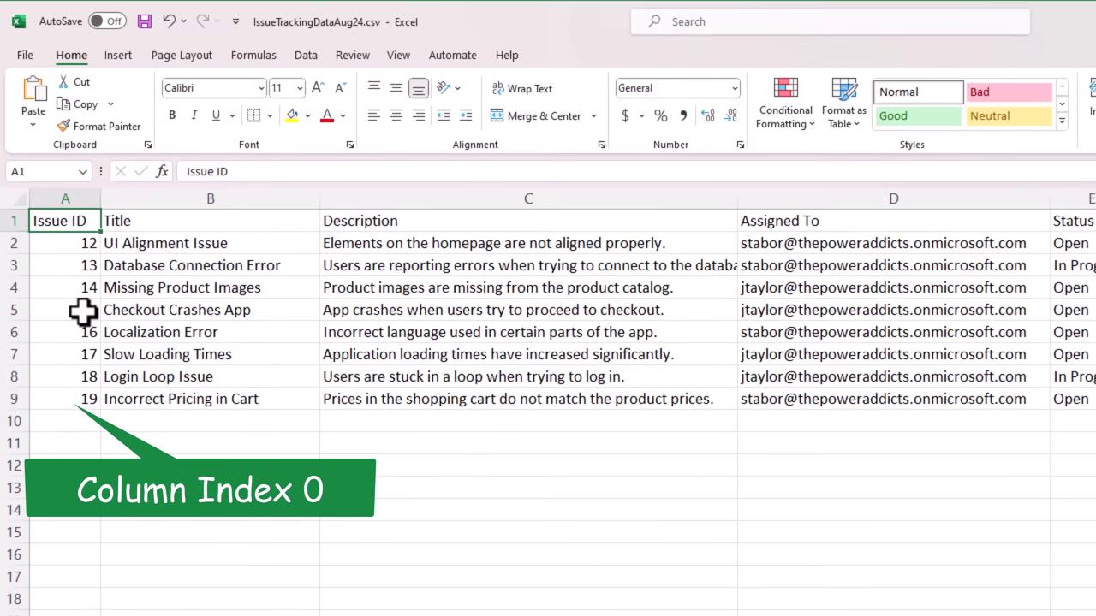
{"action": "left_click", "coordinate": [49, 190]}
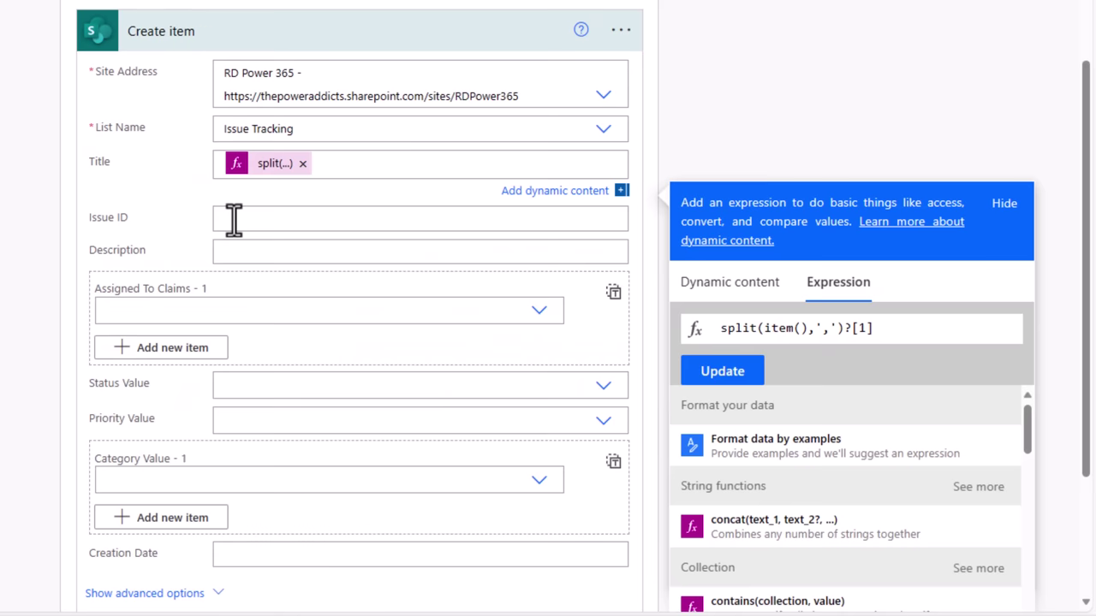
{"action": "left_click", "coordinate": [232, 217]}
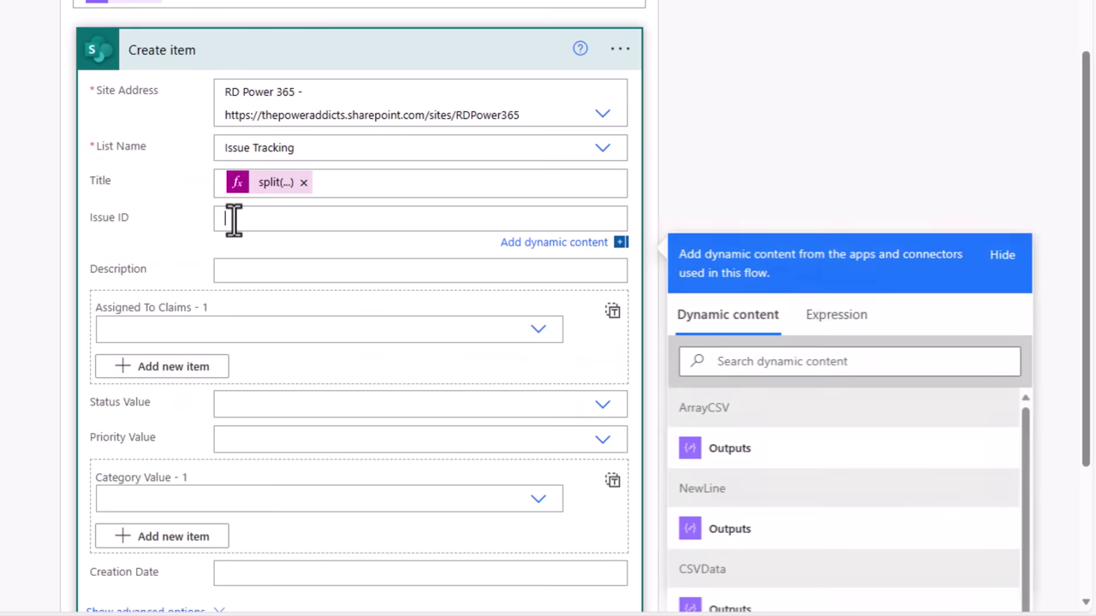
{"action": "left_click", "coordinate": [828, 335]}
{"action": "type", "text": "split(item(),',')?[0]"}
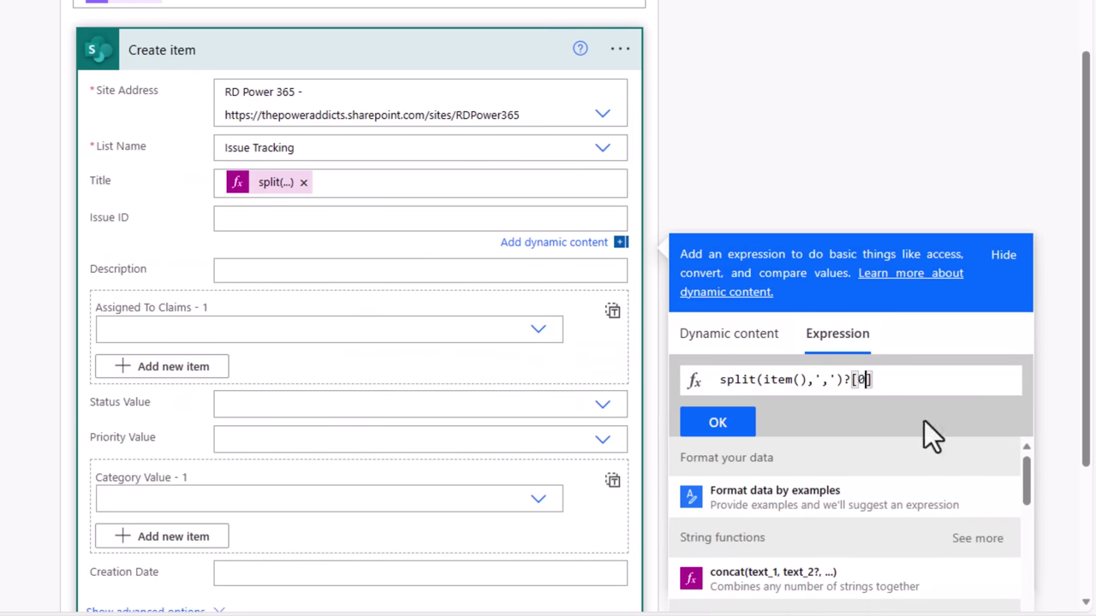
{"action": "key", "text": "Home"}
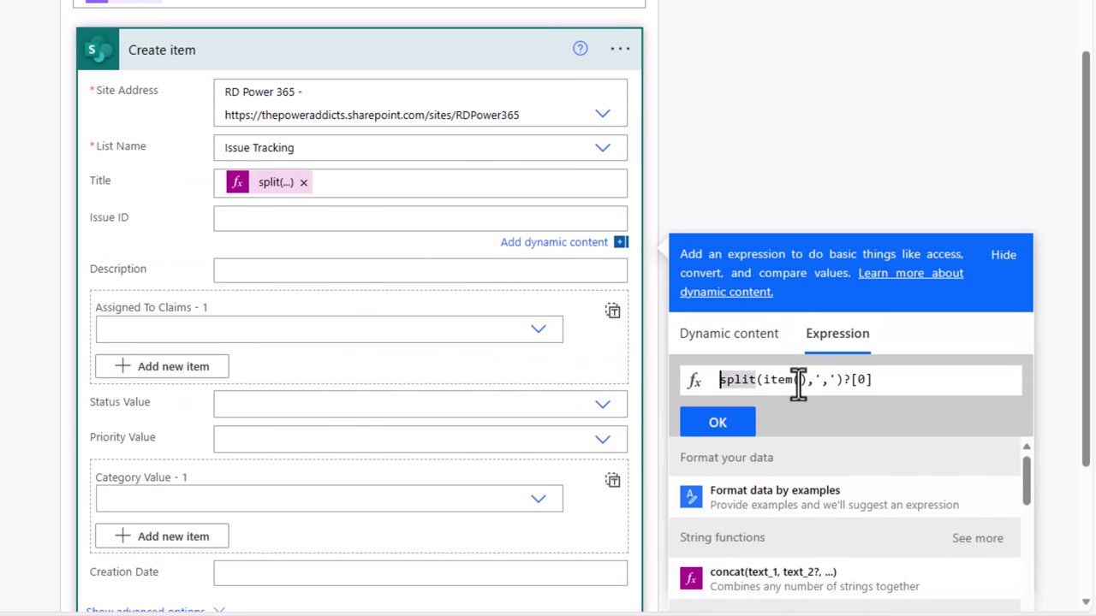
{"action": "left_click", "coordinate": [855, 382]}
{"action": "left_click", "coordinate": [733, 428]}
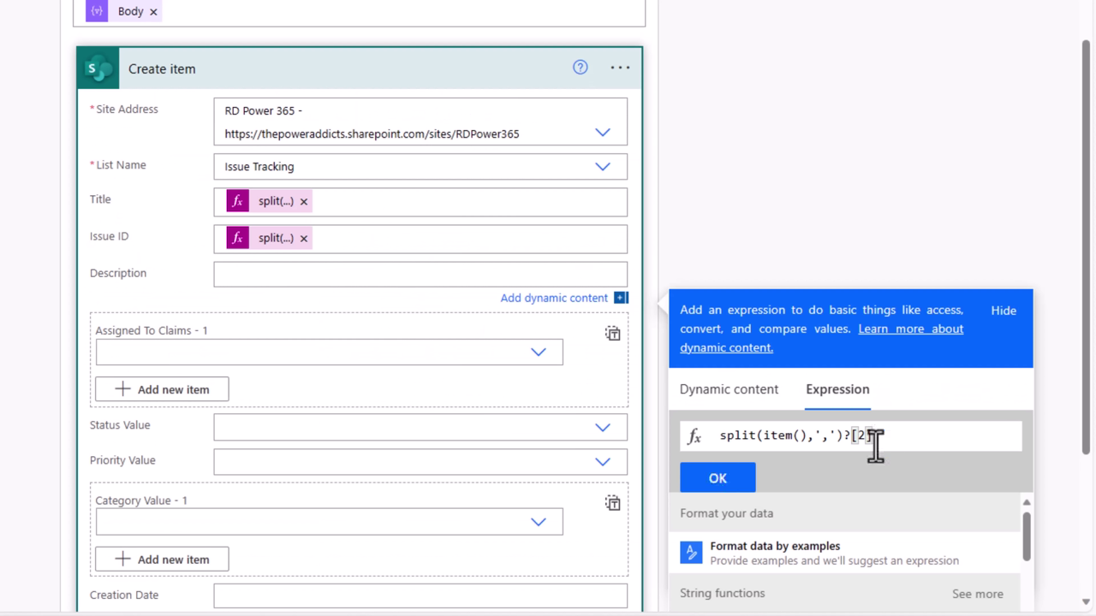
{"action": "left_click", "coordinate": [731, 482]}
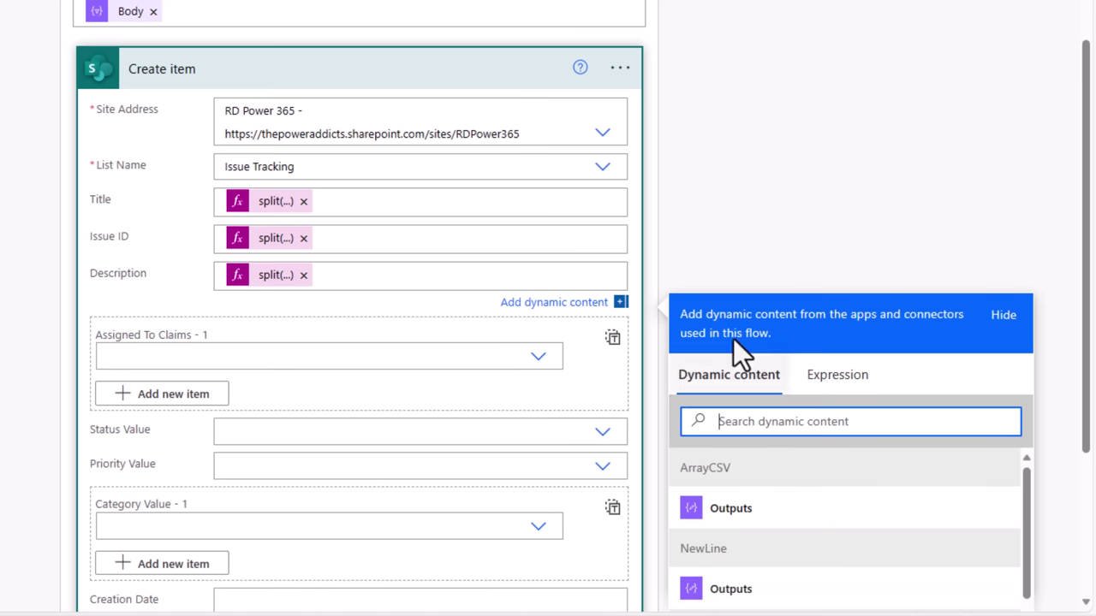
Check the Status and Priority columns in the Excel CSV, and set Status Value to the custom expression split(item(),',')?[4]
{"action": "left_click", "coordinate": [665, 175]}
{"action": "scroll", "coordinate": [505, 226], "scroll_direction": "down", "scroll_amount": 3}
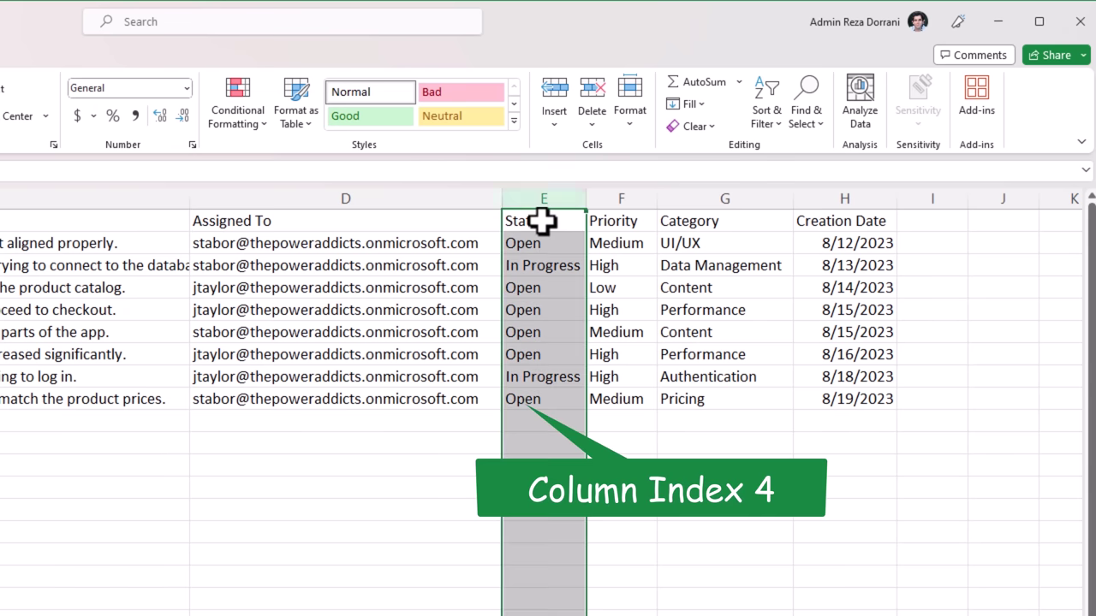
{"action": "left_click", "coordinate": [541, 190]}
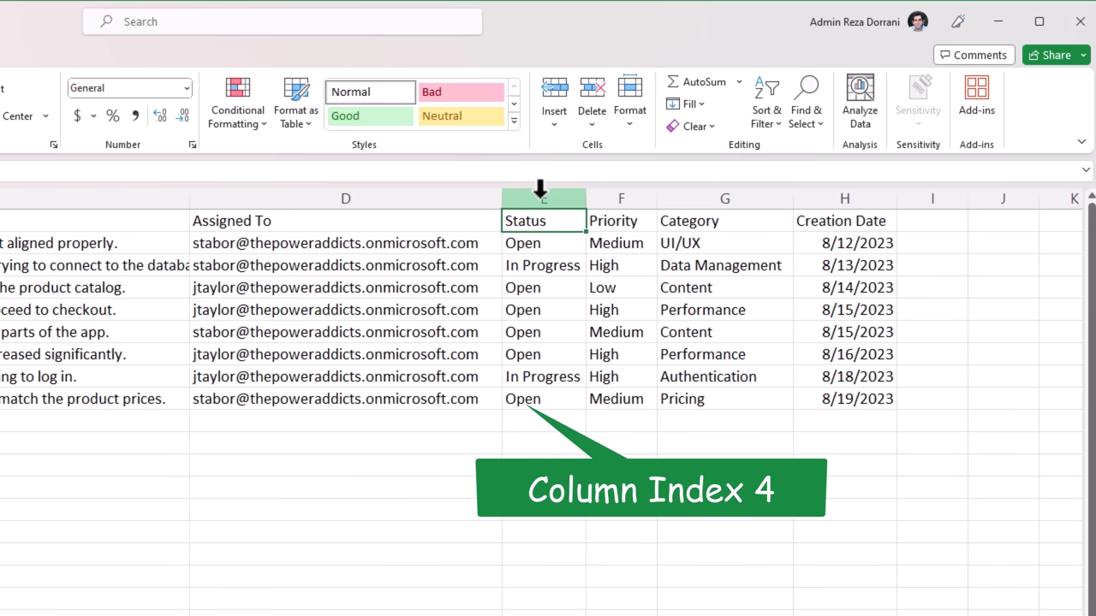
{"action": "left_click", "coordinate": [620, 192]}
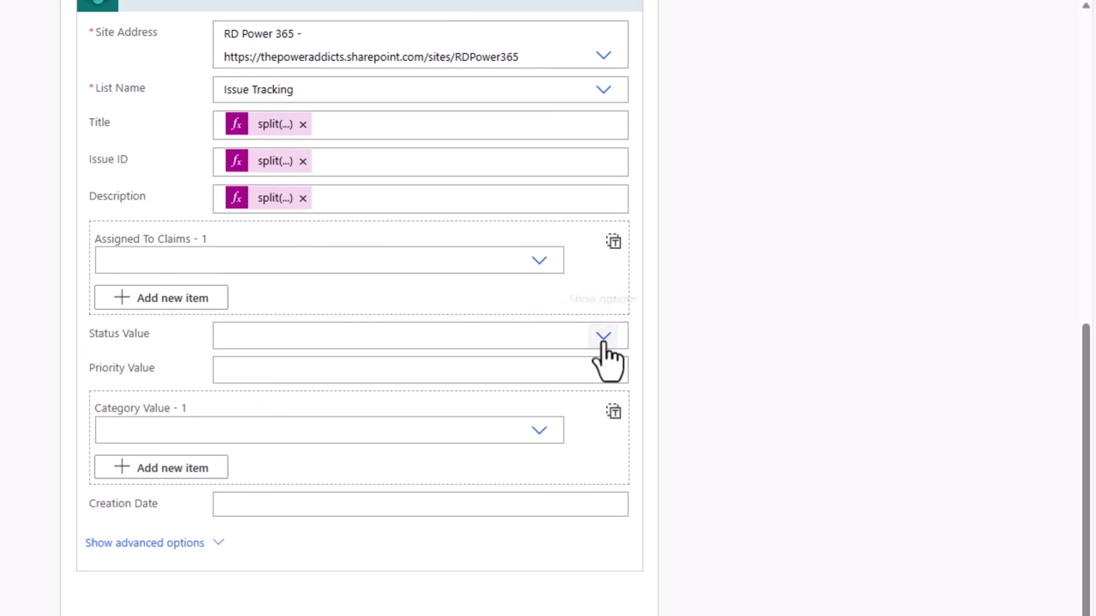
{"action": "left_click", "coordinate": [603, 339]}
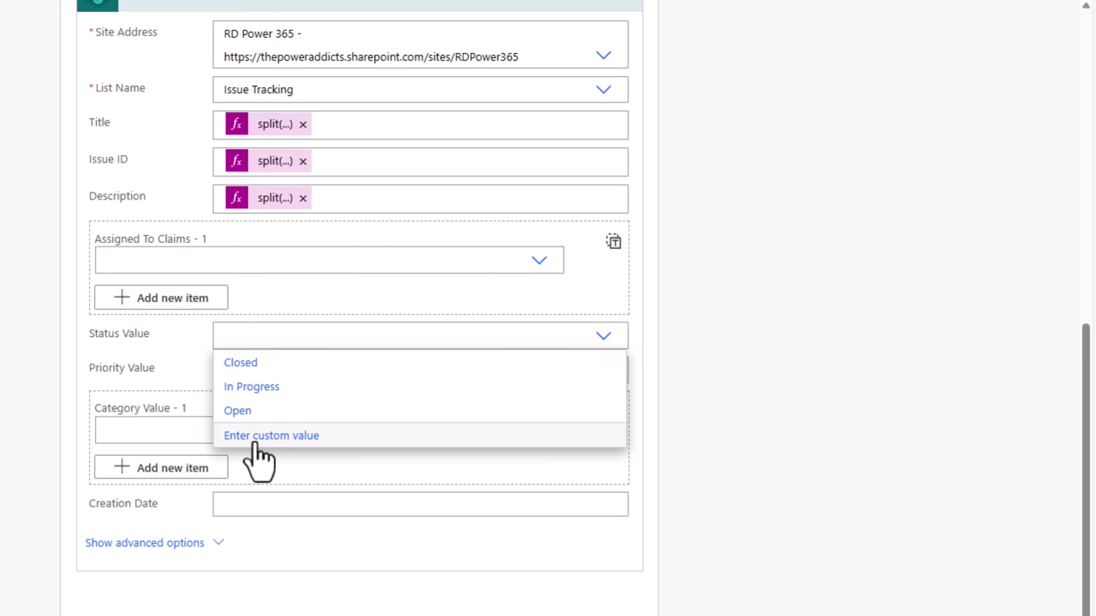
{"action": "left_click", "coordinate": [255, 439]}
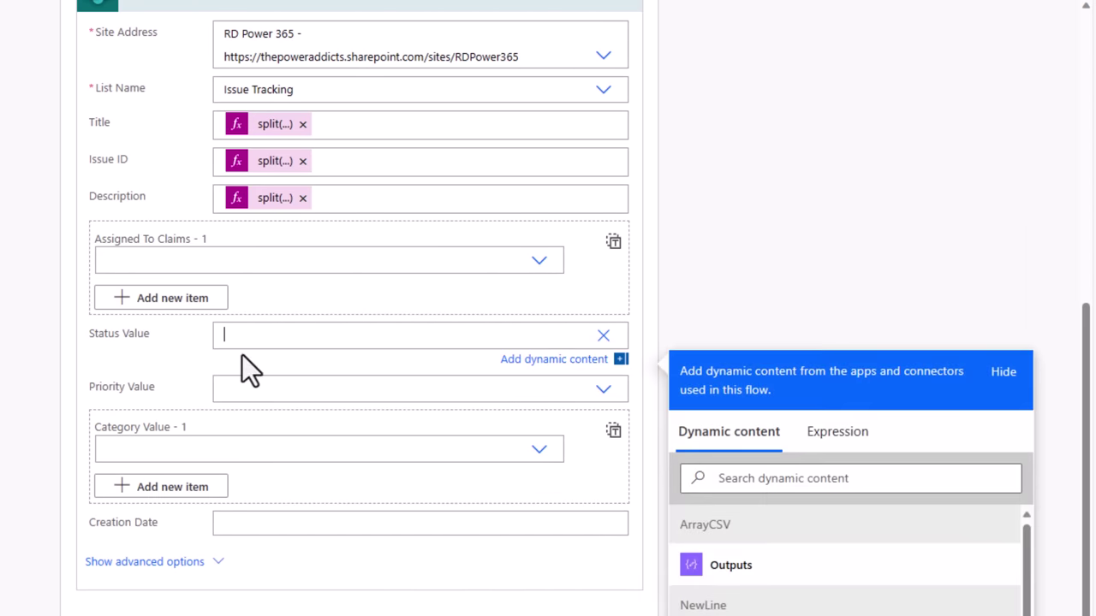
{"action": "left_click", "coordinate": [837, 432]}
{"action": "type", "text": "split(item(),',')?[0]"}
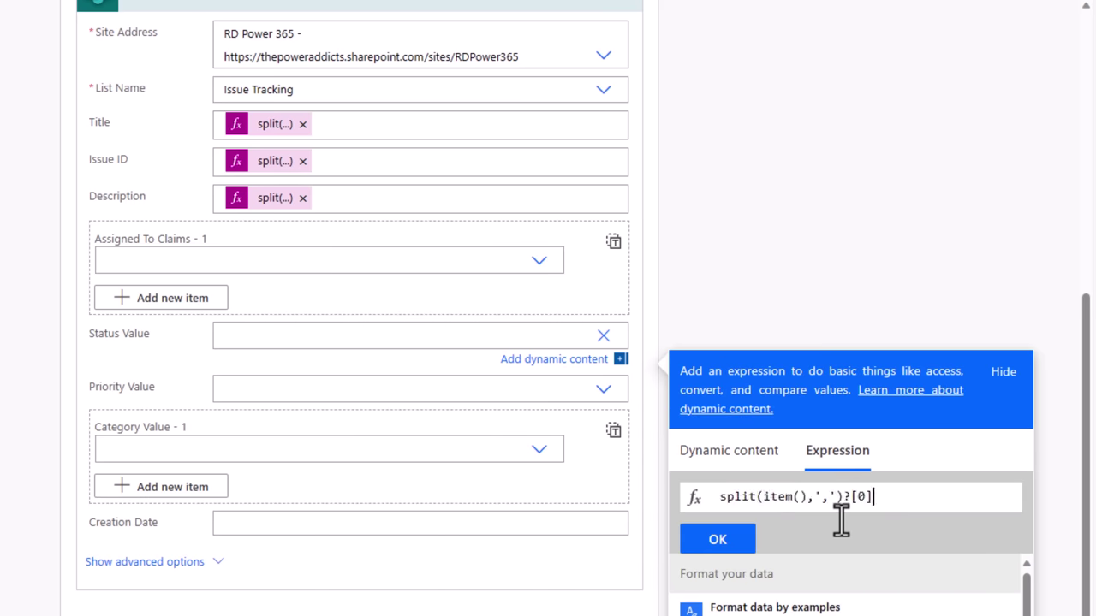
{"action": "key", "text": "Left"}
{"action": "key", "text": "BackSpace"}
{"action": "type", "text": "4"}
{"action": "left_click", "coordinate": [719, 539]}
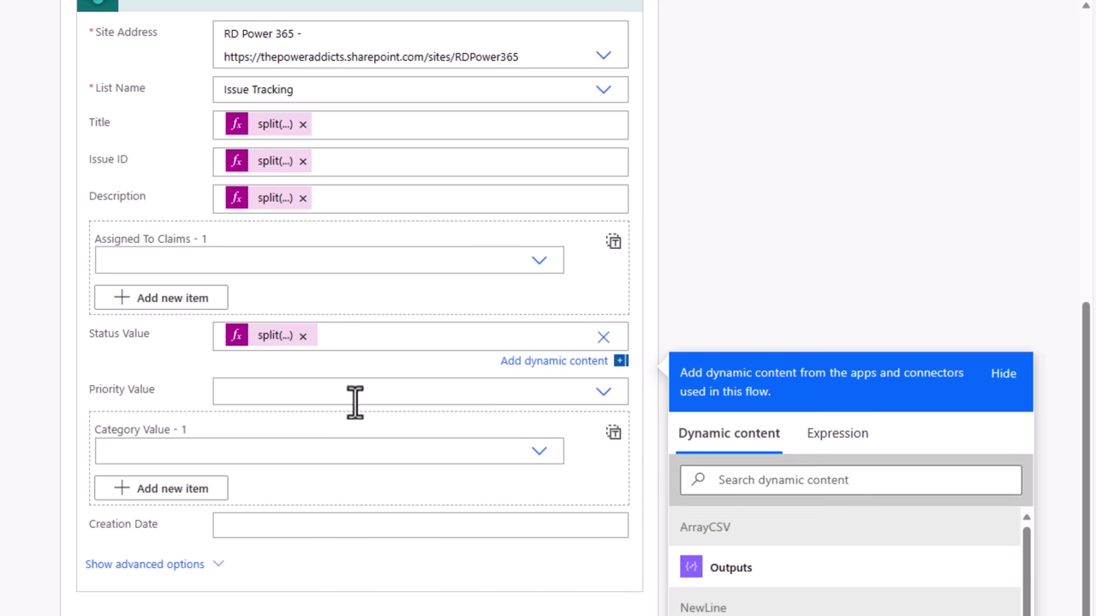
Set Priority Value to a custom value with the expression split(item(),',')?[5]
{"action": "left_click", "coordinate": [590, 394]}
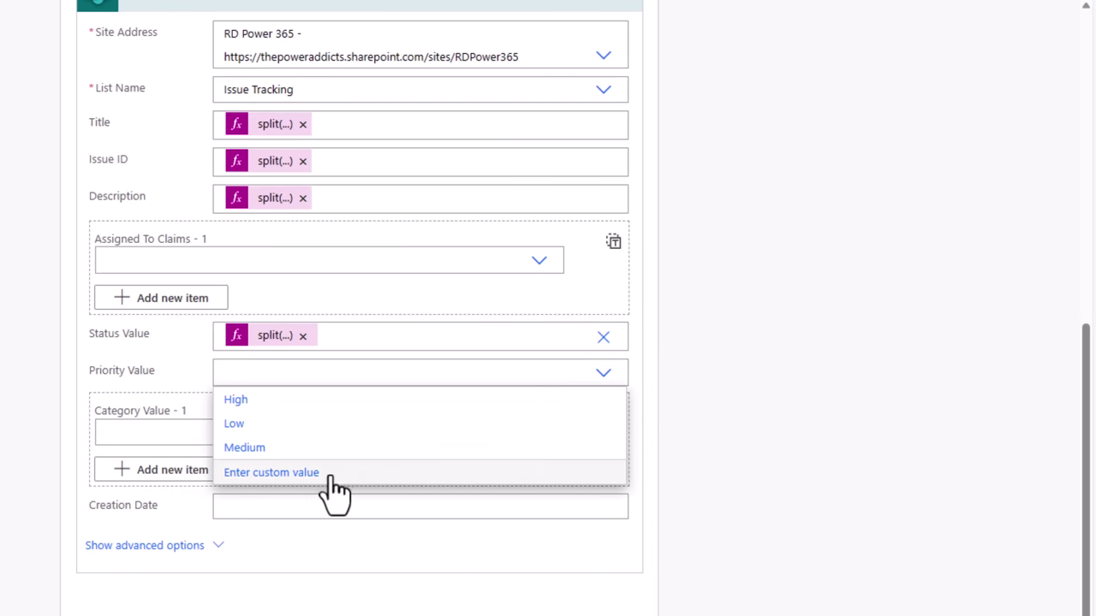
{"action": "left_click", "coordinate": [333, 479]}
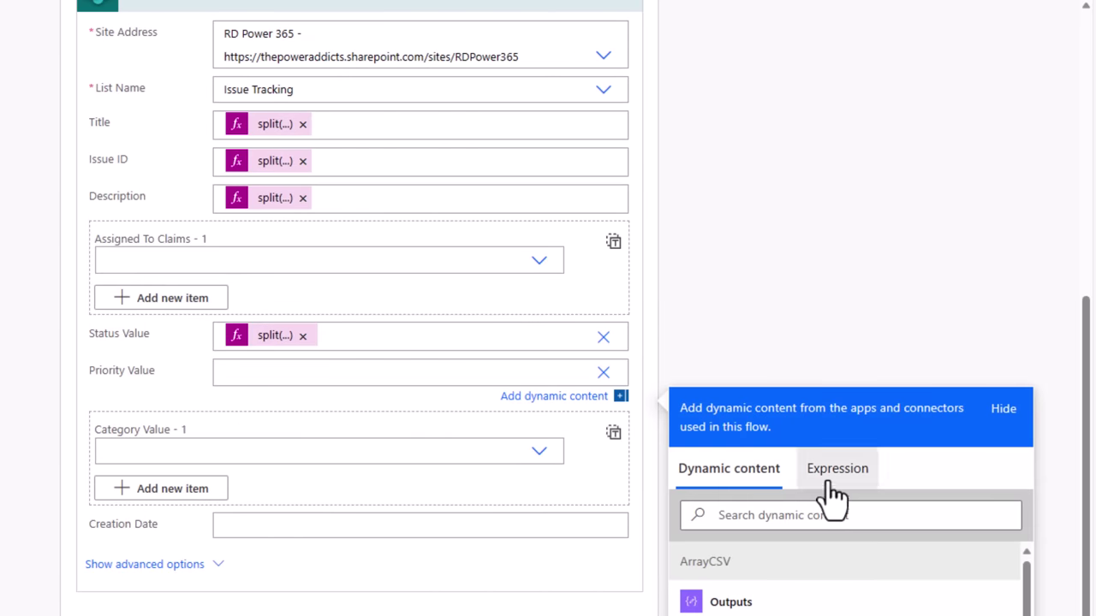
{"action": "left_click", "coordinate": [839, 493]}
{"action": "double_click", "coordinate": [861, 533]}
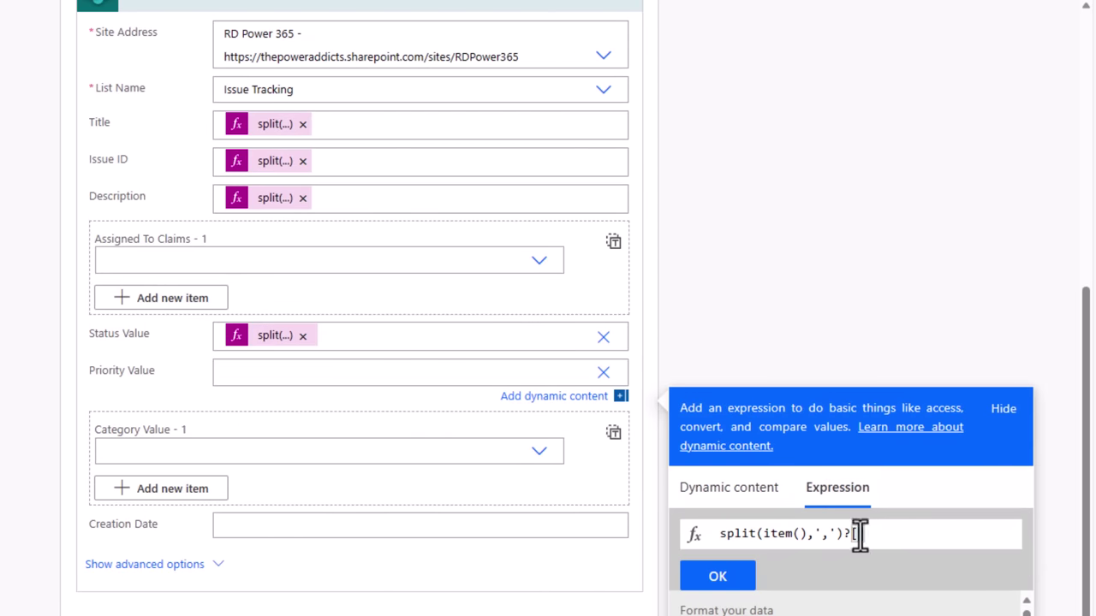
{"action": "type", "text": "5"}
{"action": "left_click", "coordinate": [726, 582]}
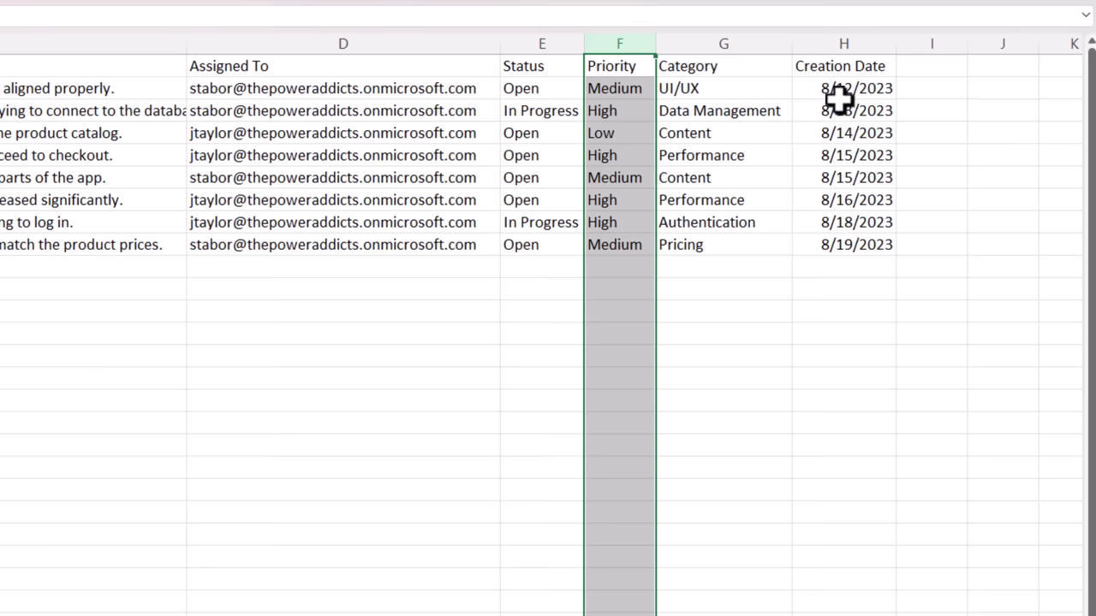
Check the Creation Date column in the Excel CSV, and set the Create item Creation Date to the expression split(item(),',')?[7]
{"action": "left_click_drag", "start_coordinate": [839, 95], "coordinate": [849, 249]}
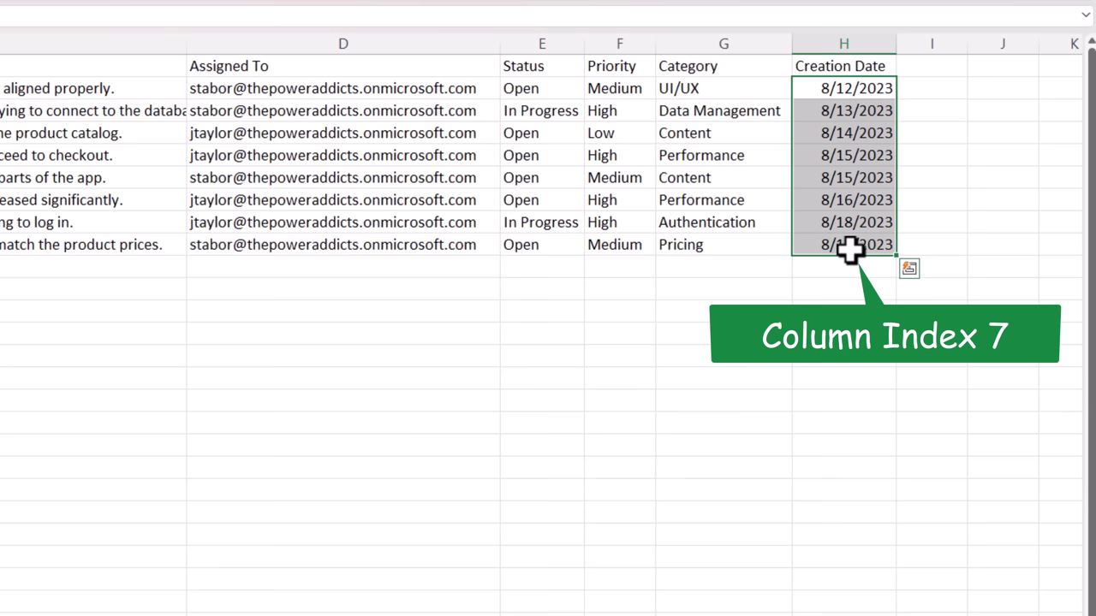
{"action": "left_click", "coordinate": [827, 43]}
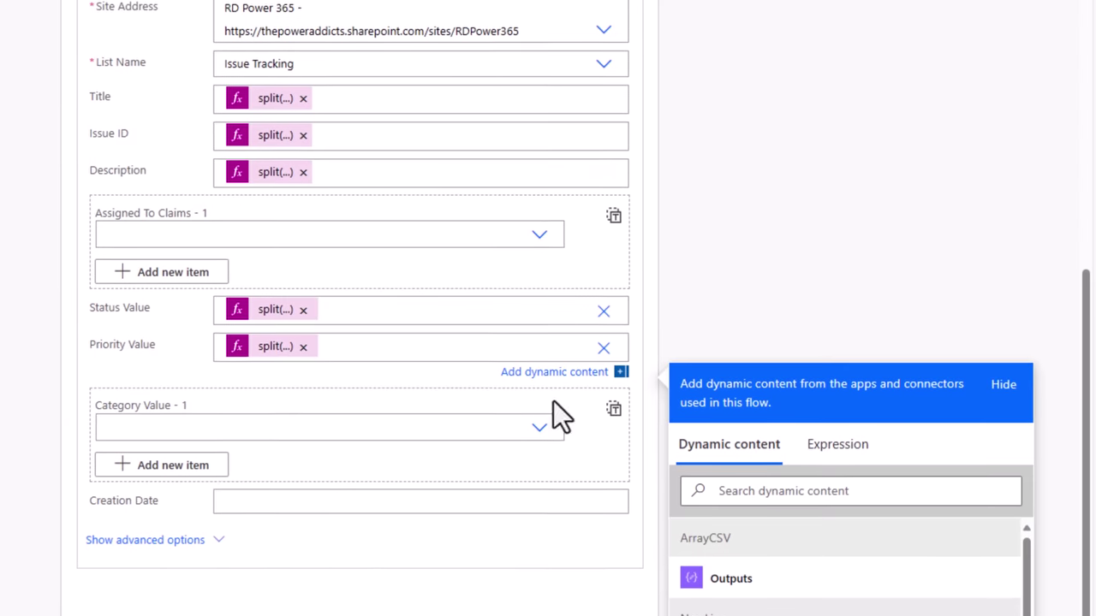
{"action": "left_click", "coordinate": [328, 446]}
{"action": "left_click", "coordinate": [839, 467]}
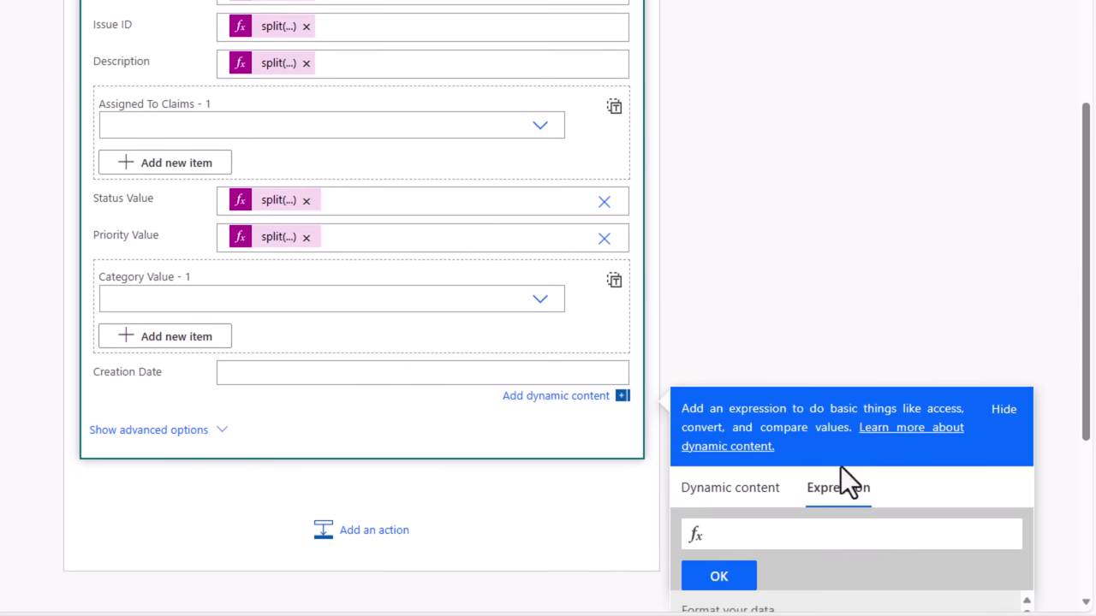
{"action": "type", "text": "split(item(),',')?["}
{"action": "type", "text": "7"}
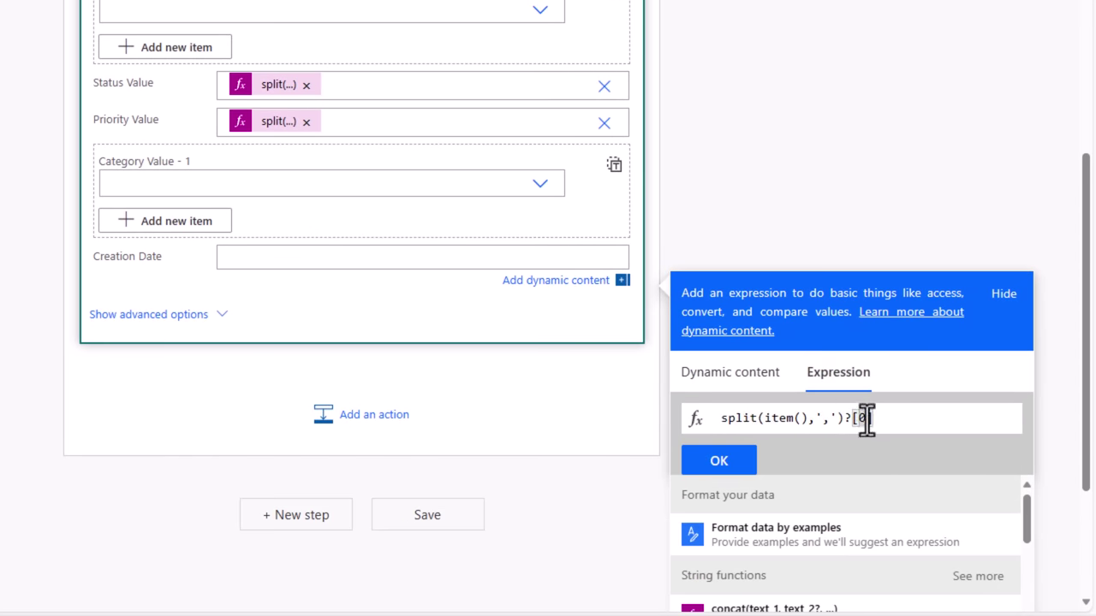
{"action": "type", "text": "]"}
{"action": "left_click", "coordinate": [719, 464]}
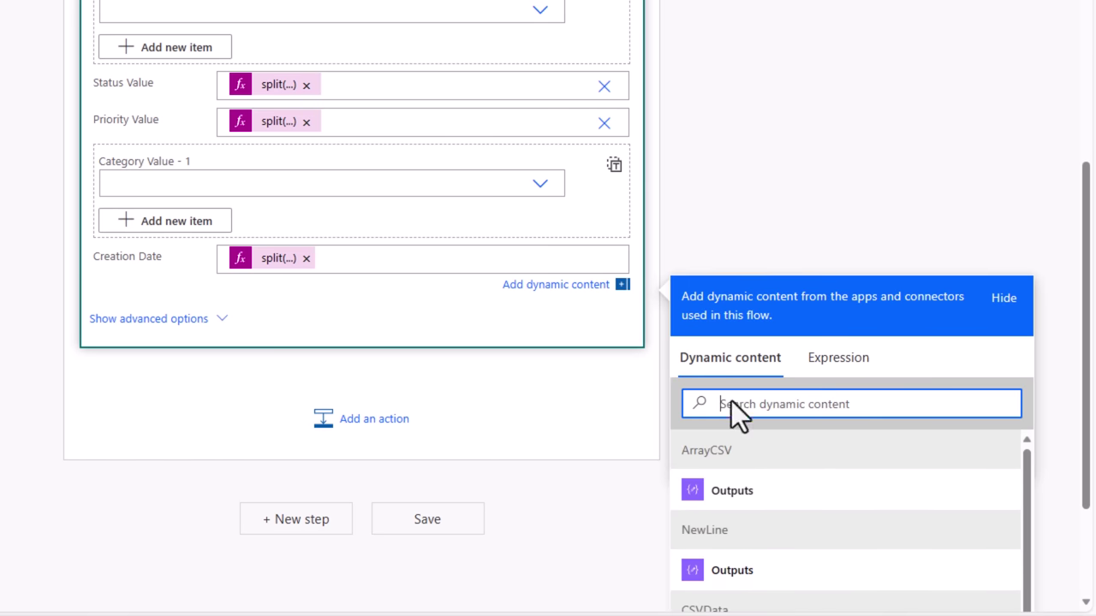
{"action": "left_click", "coordinate": [769, 112]}
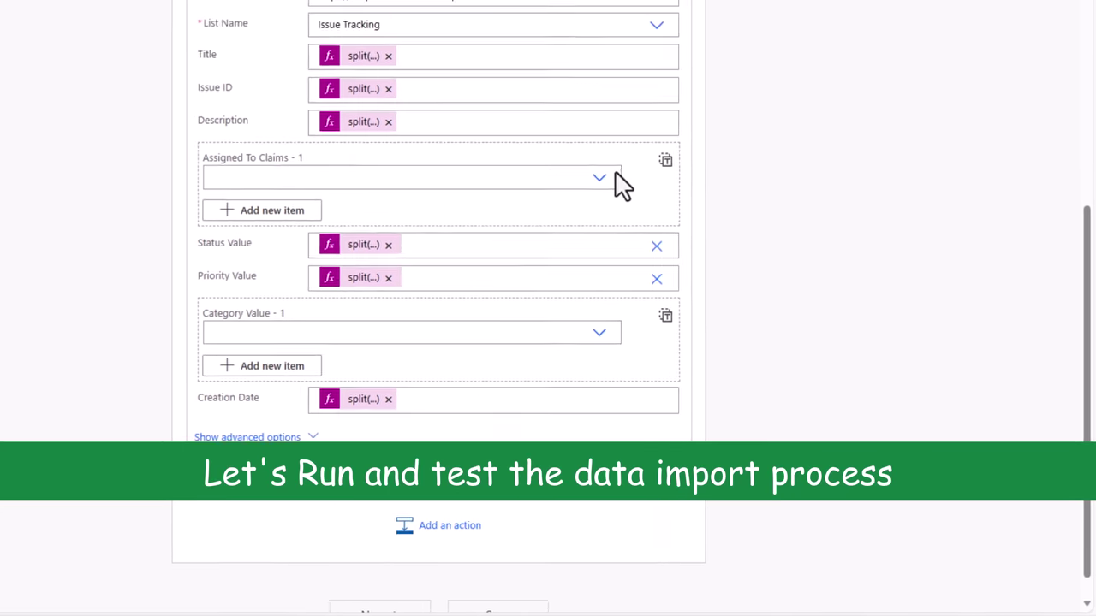
Run a manual test of the flow with IssueTrackingDataAug24.csv, and check the created items in the Issue Tracking list
{"action": "left_click", "coordinate": [1055, 17]}
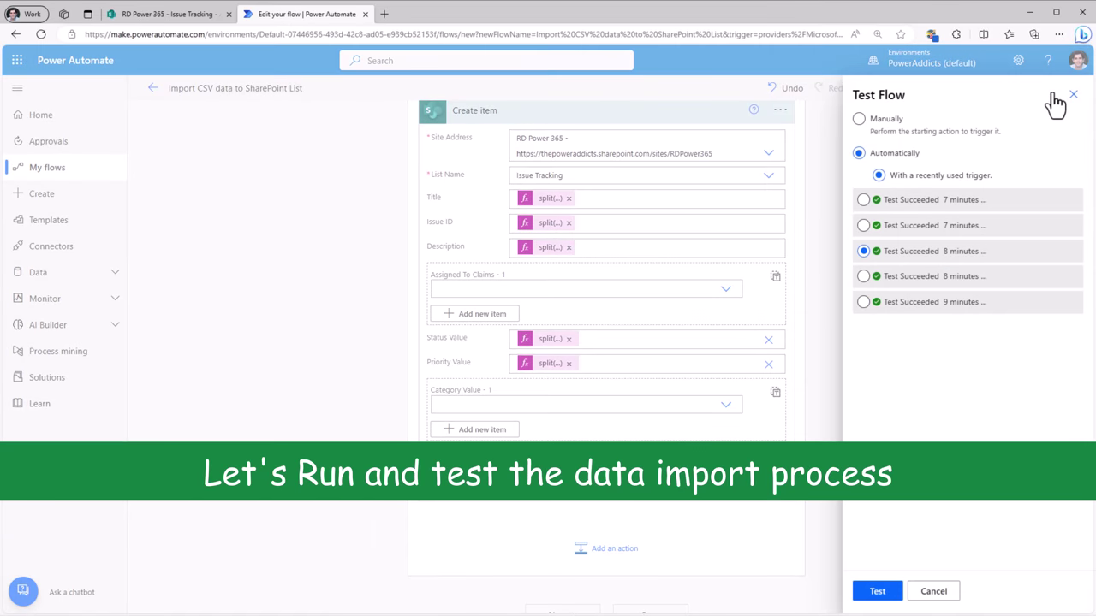
{"action": "left_click", "coordinate": [858, 119]}
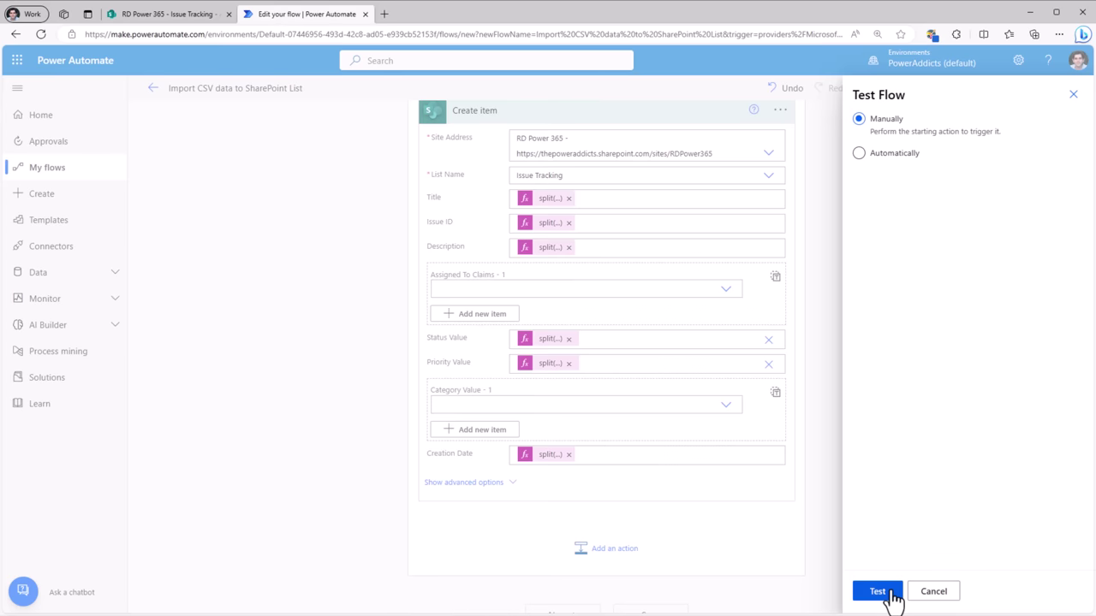
{"action": "left_click", "coordinate": [889, 593]}
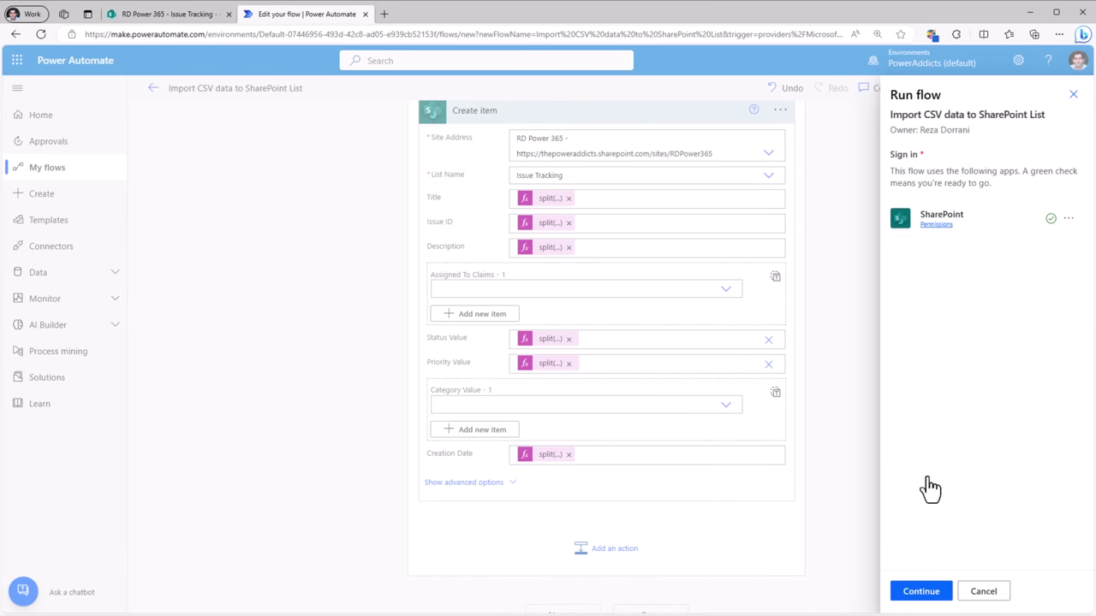
{"action": "left_click", "coordinate": [925, 598]}
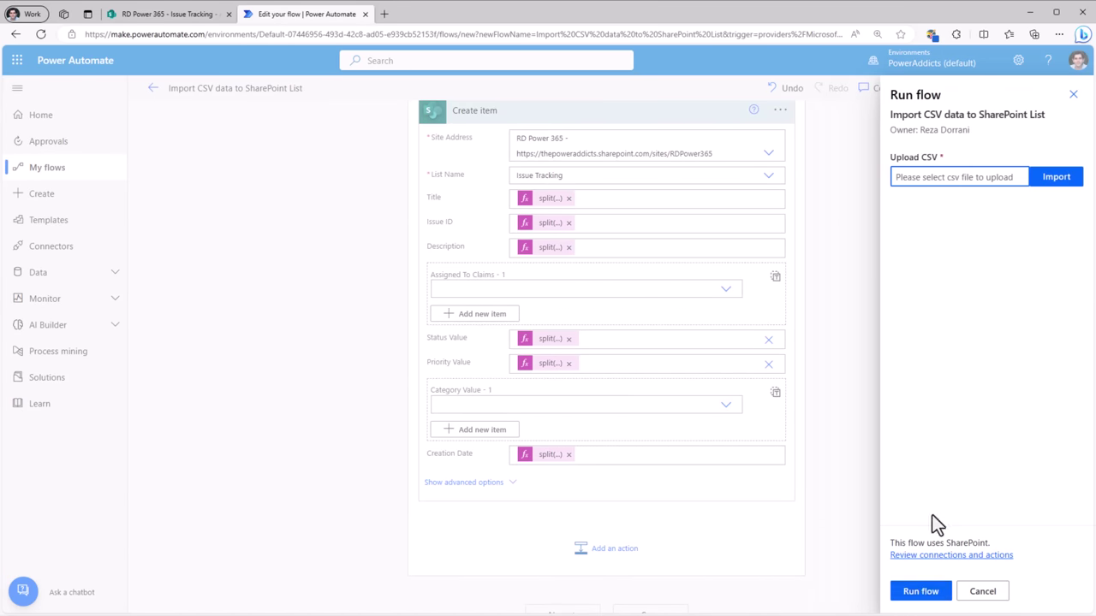
{"action": "left_click", "coordinate": [1051, 180]}
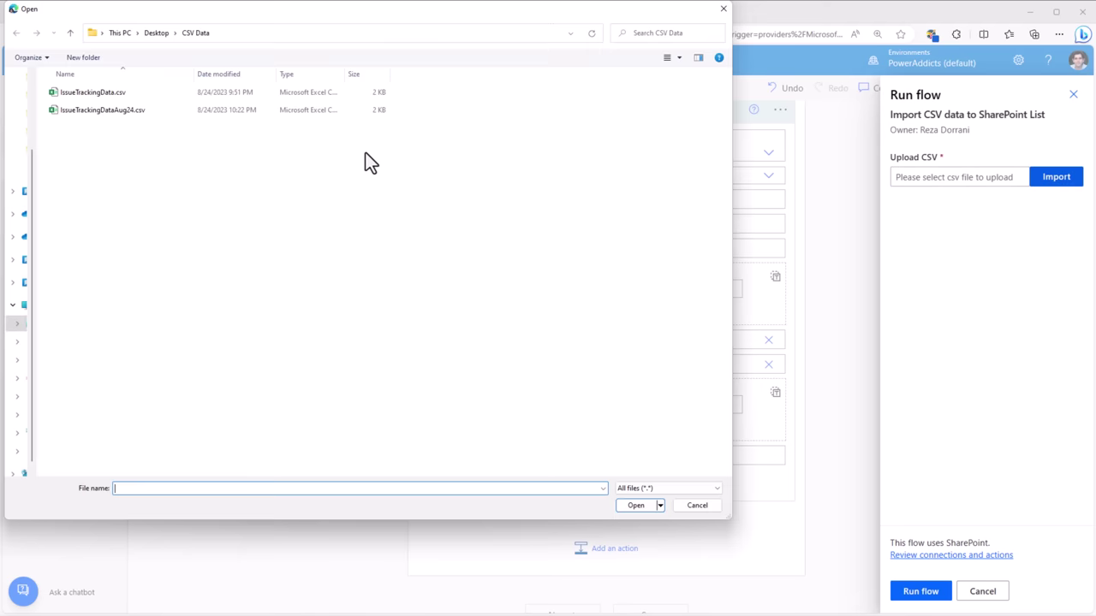
{"action": "double_click", "coordinate": [129, 111]}
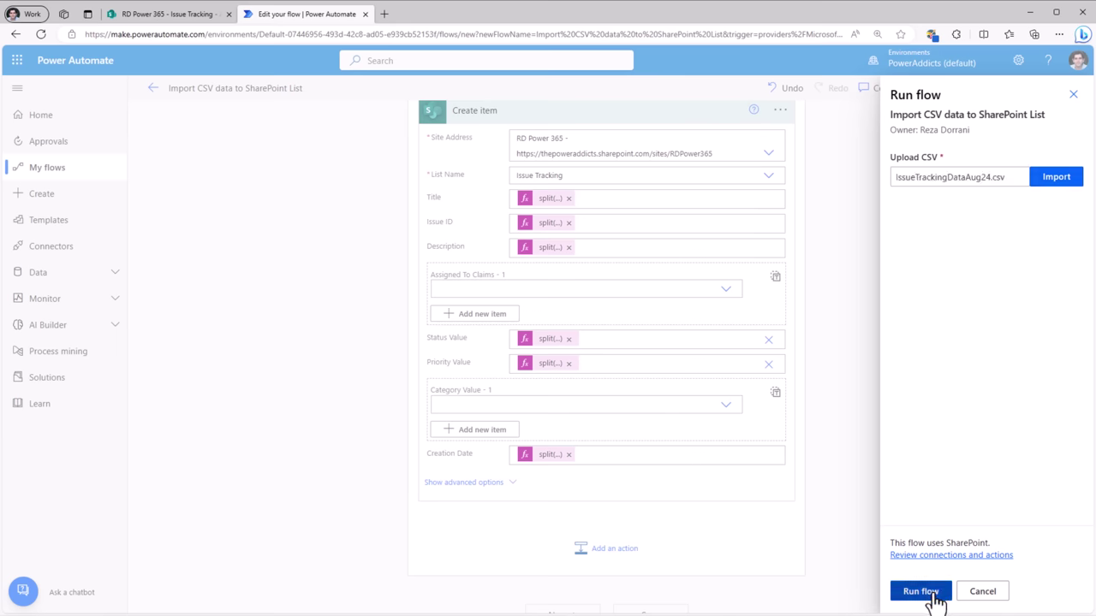
{"action": "left_click", "coordinate": [942, 591]}
{"action": "left_click", "coordinate": [936, 599]}
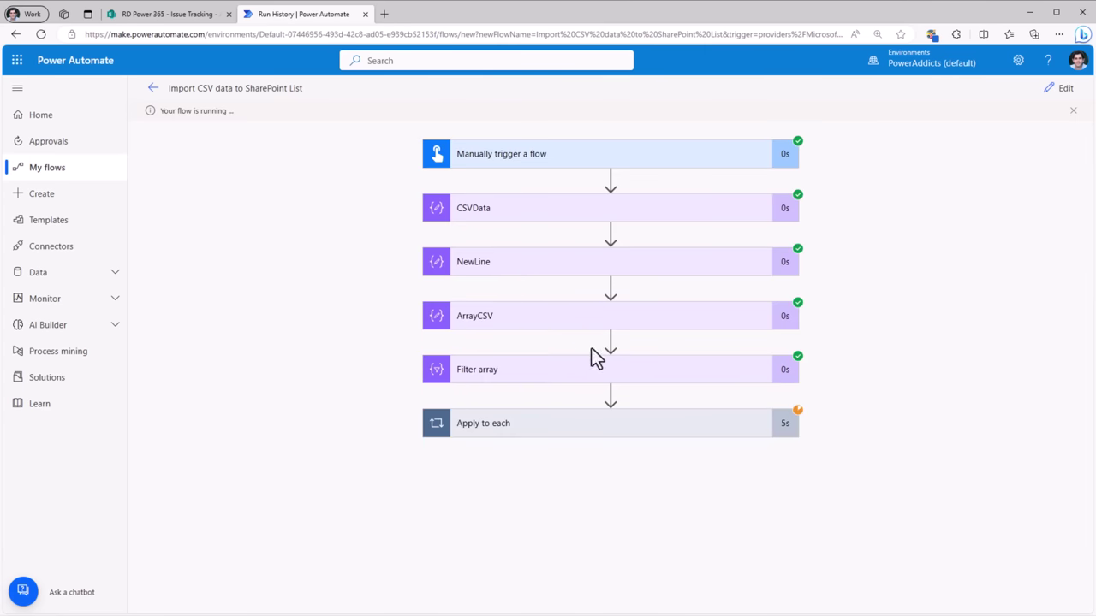
{"action": "left_click", "coordinate": [745, 422]}
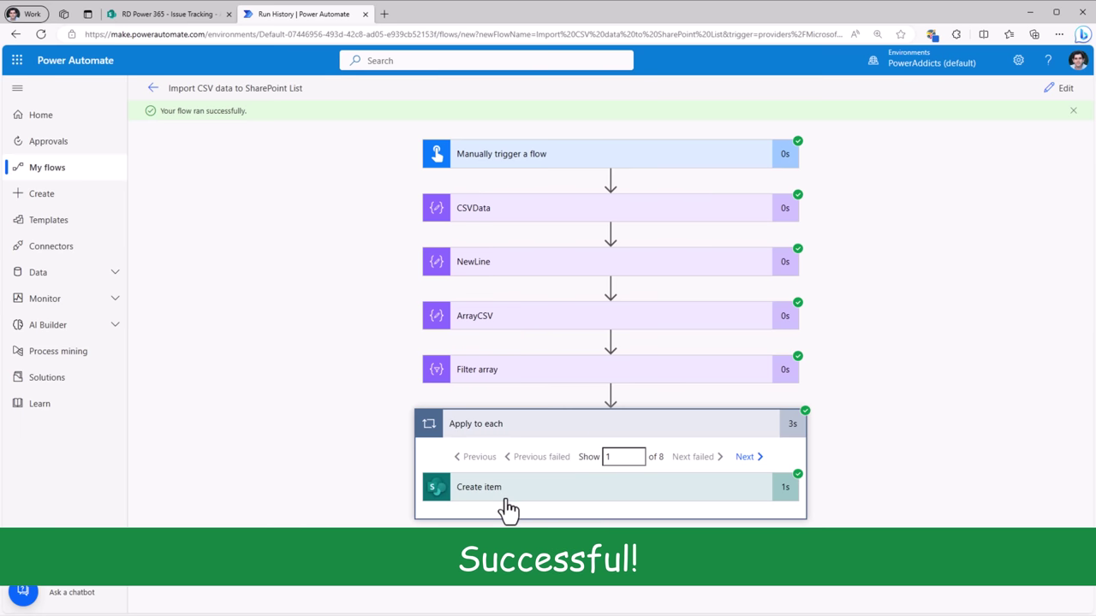
{"action": "key", "text": "ctrl+Tab"}
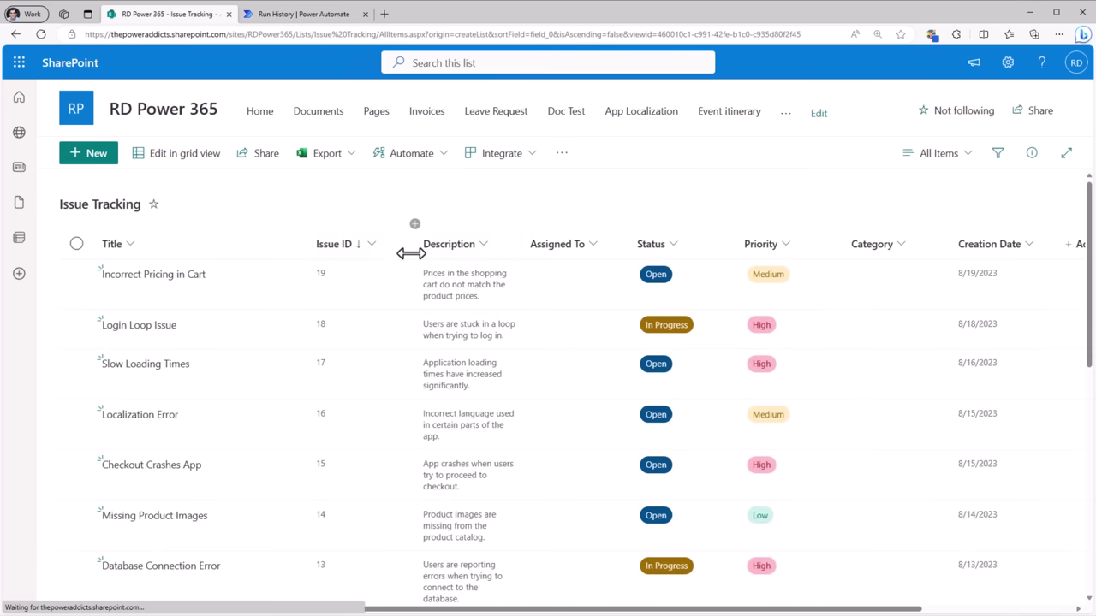
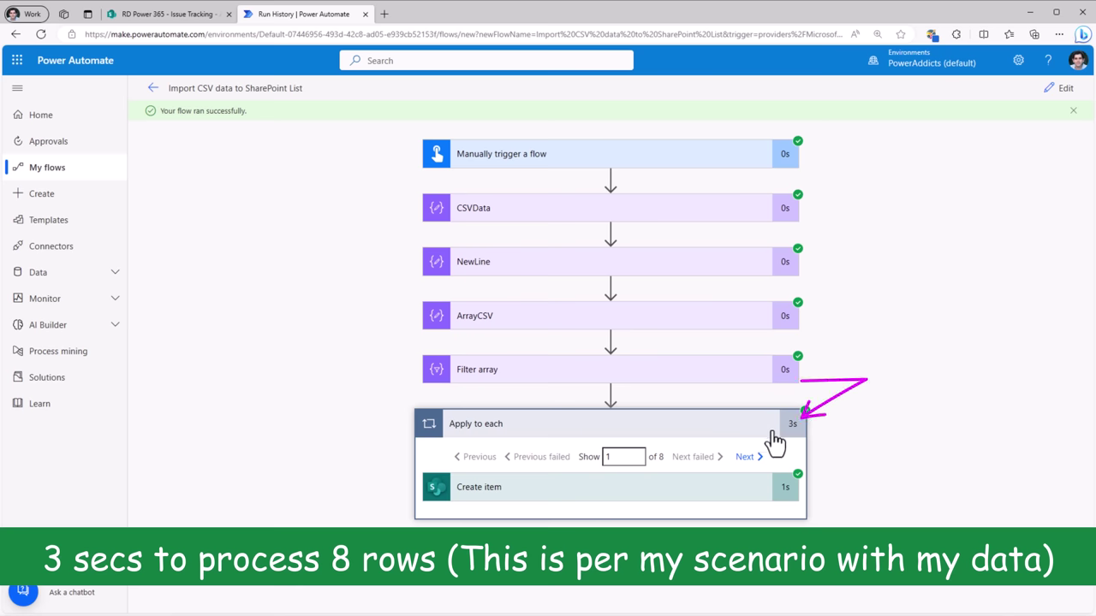
Reopen the flow for editing and turn on Concurrency Control for the Apply to each loop with a degree of parallelism of 50
{"action": "left_click", "coordinate": [1060, 87]}
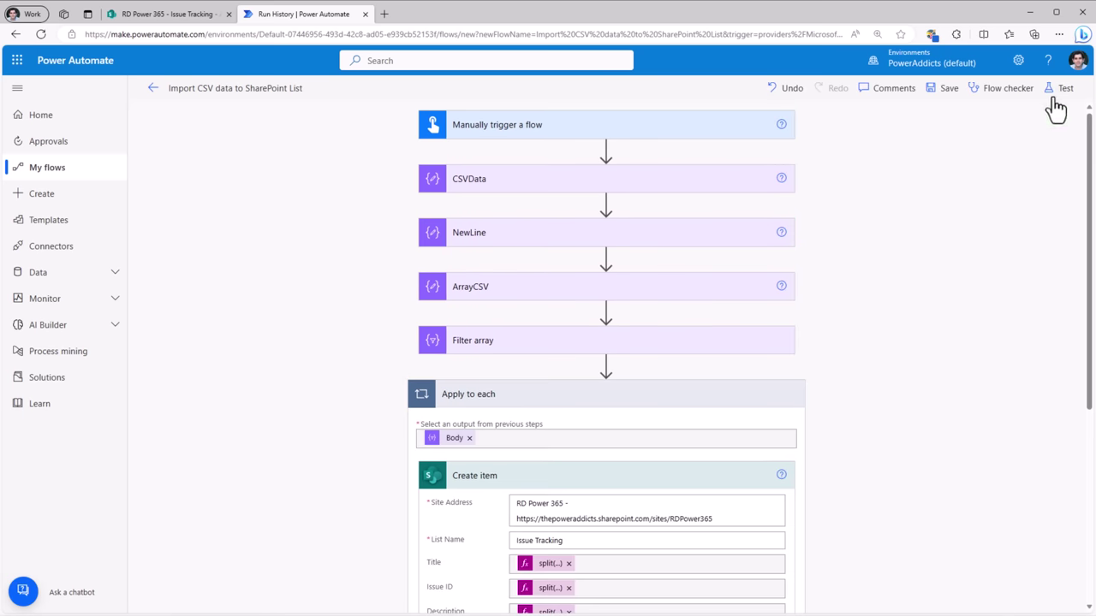
{"action": "scroll", "coordinate": [785, 374], "scroll_direction": "down", "scroll_amount": 2}
{"action": "scroll", "coordinate": [786, 373], "scroll_direction": "down", "scroll_amount": 1}
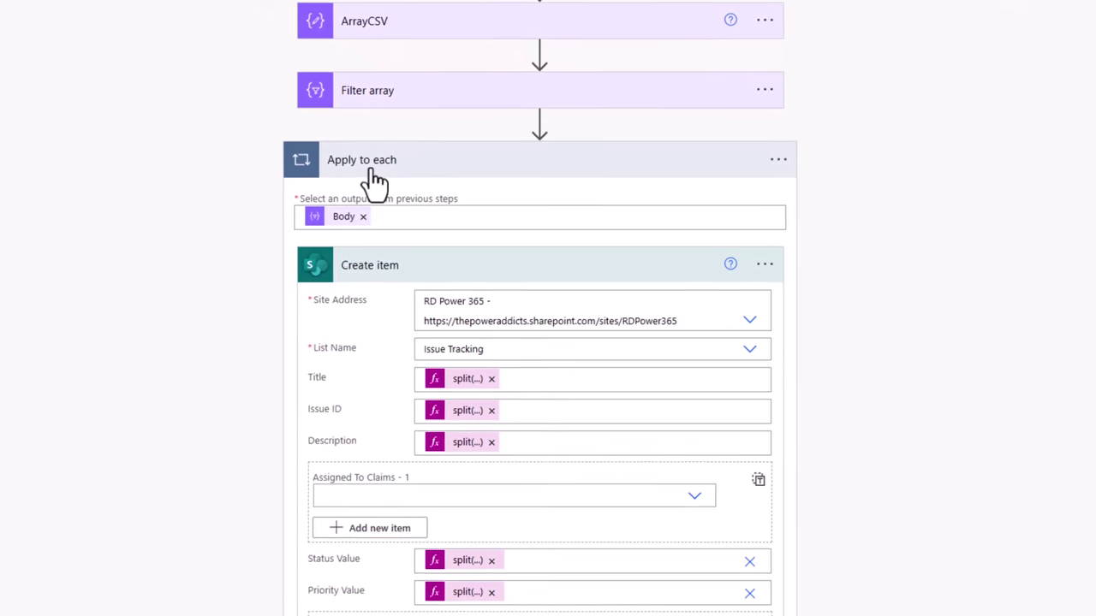
{"action": "left_click", "coordinate": [778, 159]}
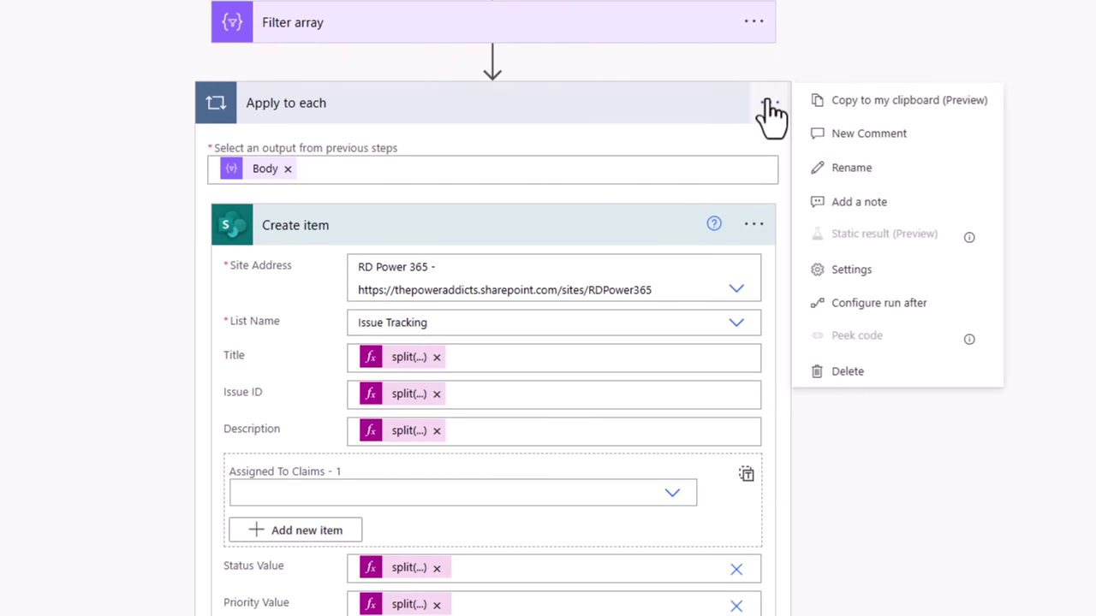
{"action": "left_click", "coordinate": [860, 268]}
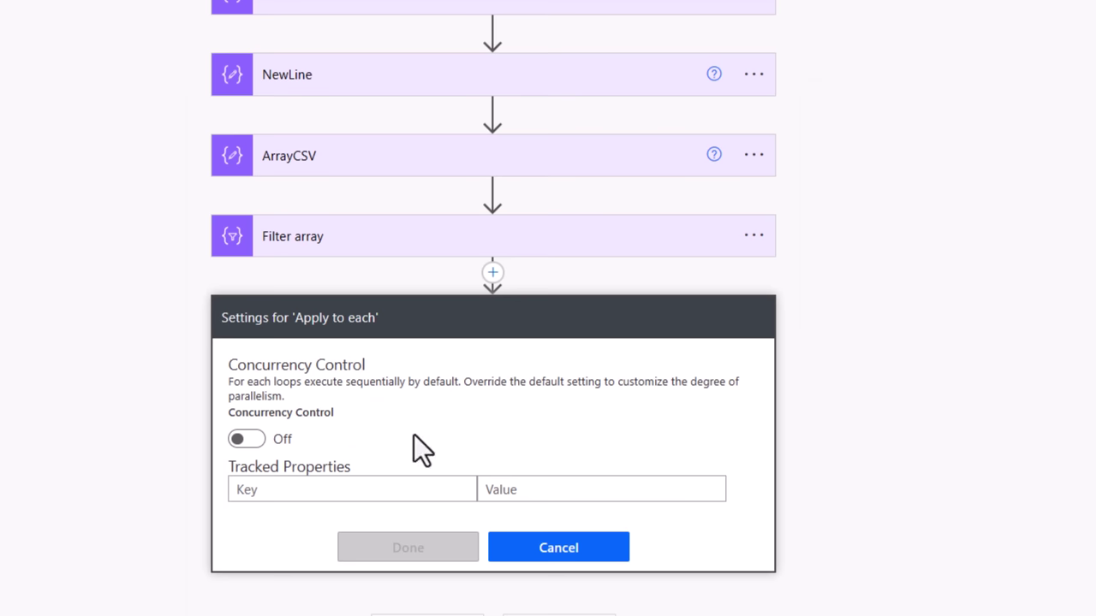
{"action": "left_click", "coordinate": [246, 439]}
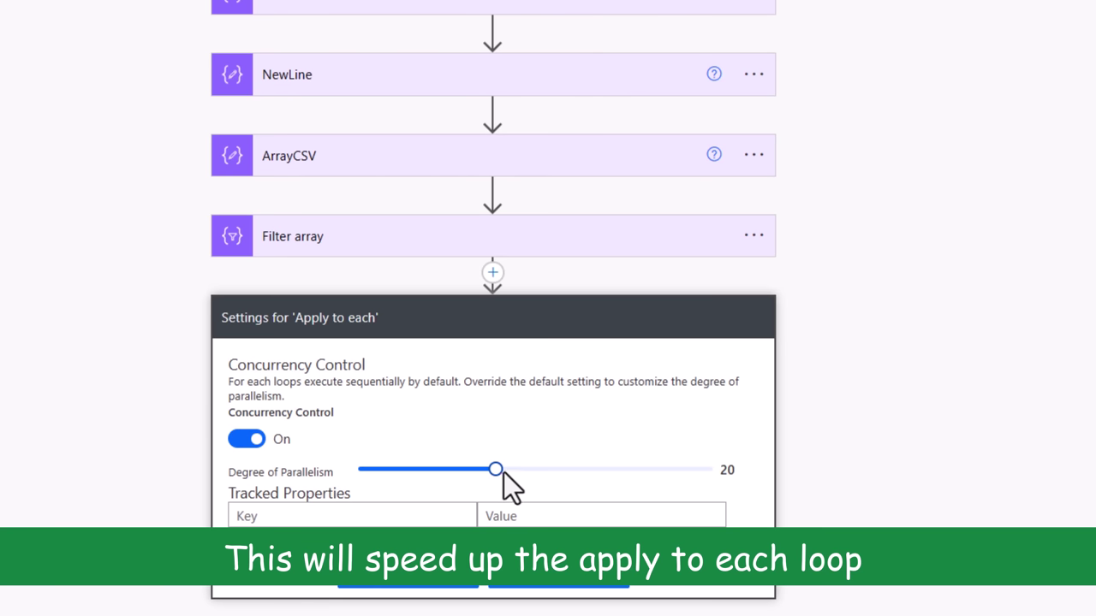
{"action": "left_click_drag", "start_coordinate": [504, 472], "coordinate": [725, 480]}
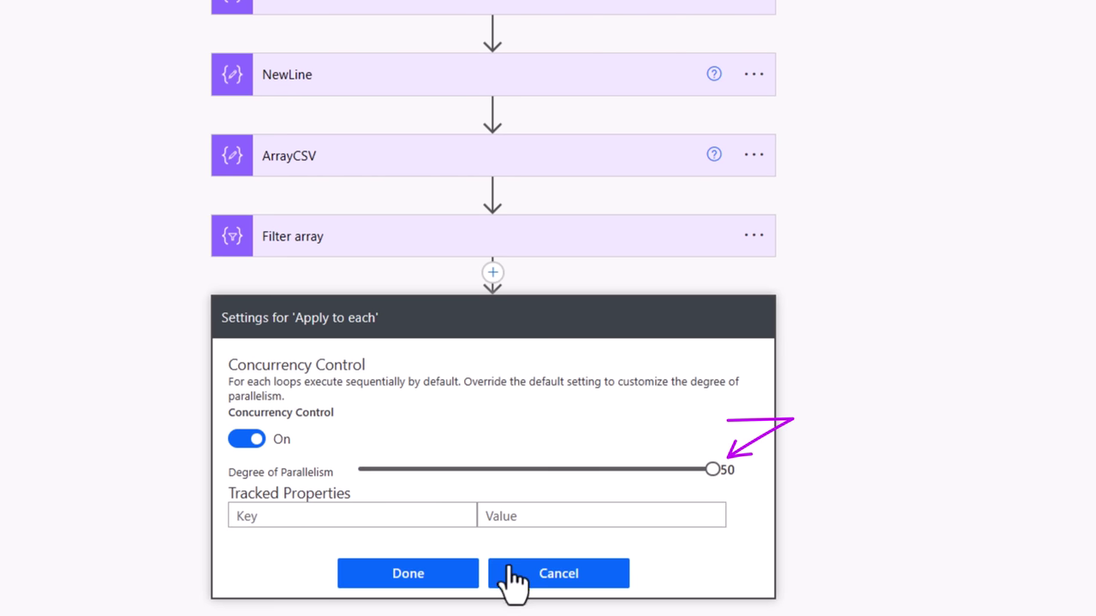
{"action": "left_click", "coordinate": [458, 578]}
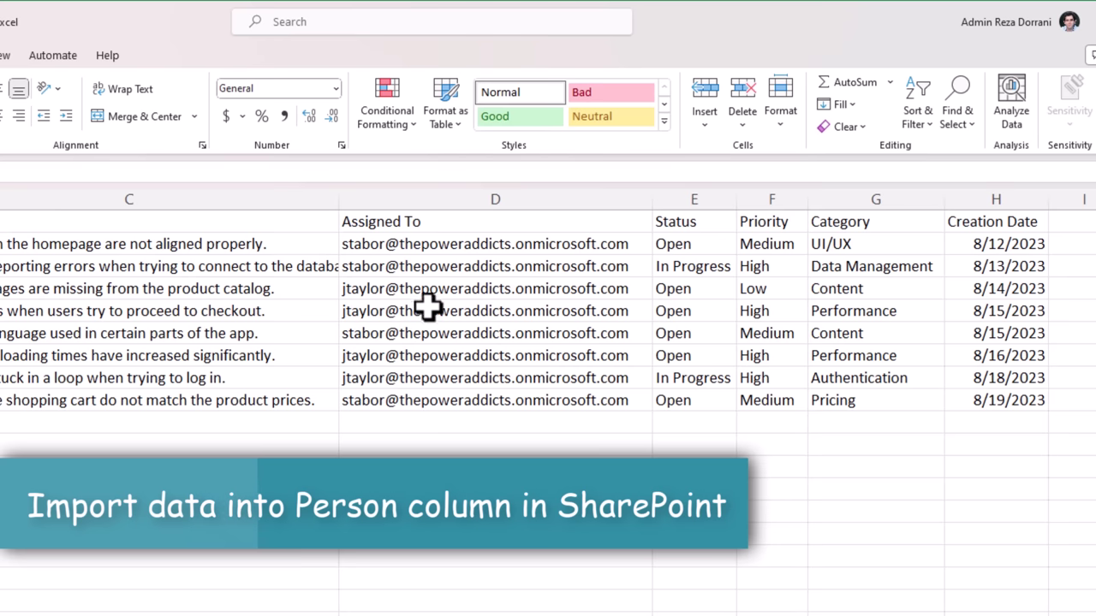
Check the Assigned To column in Excel, and set Assigned To Claims to the custom value i:0#.f|membership| followed by the expression split(item(),',')?[3]
{"action": "left_click", "coordinate": [433, 195]}
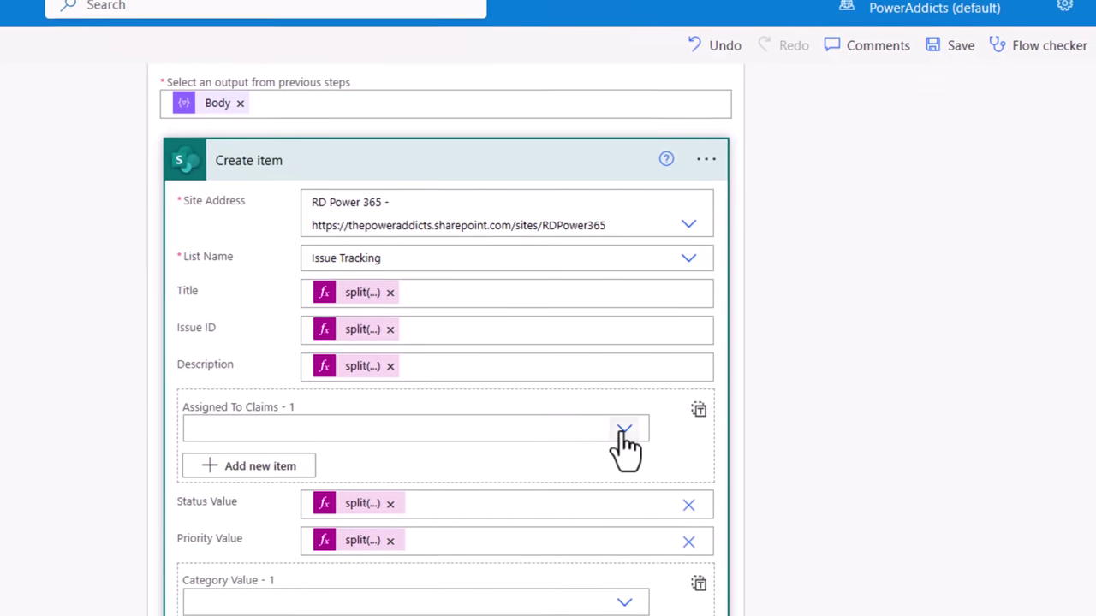
{"action": "left_click", "coordinate": [624, 432]}
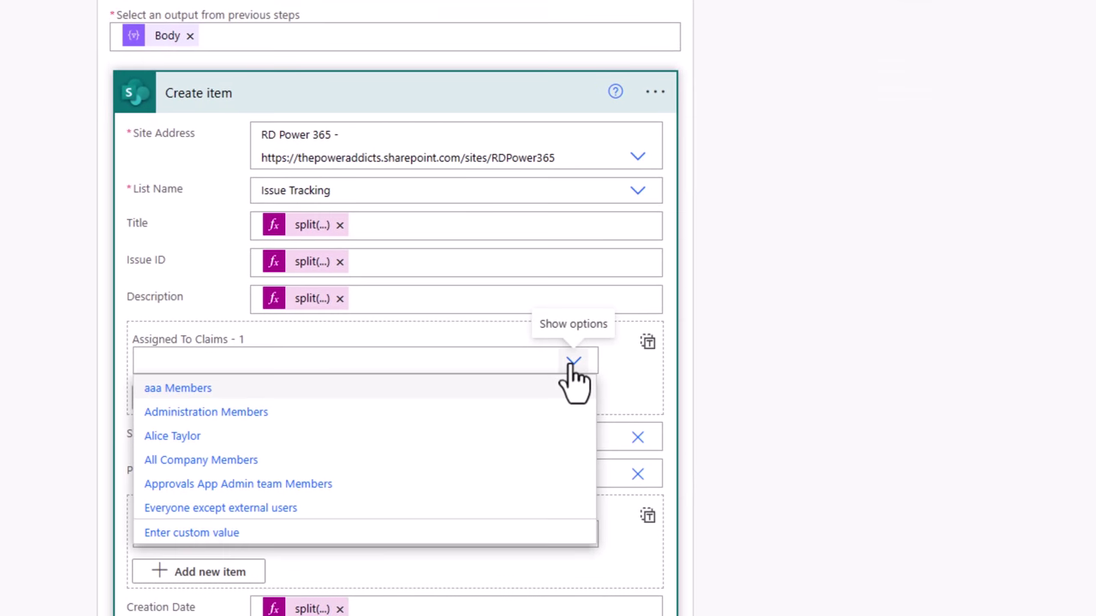
{"action": "left_click", "coordinate": [176, 533]}
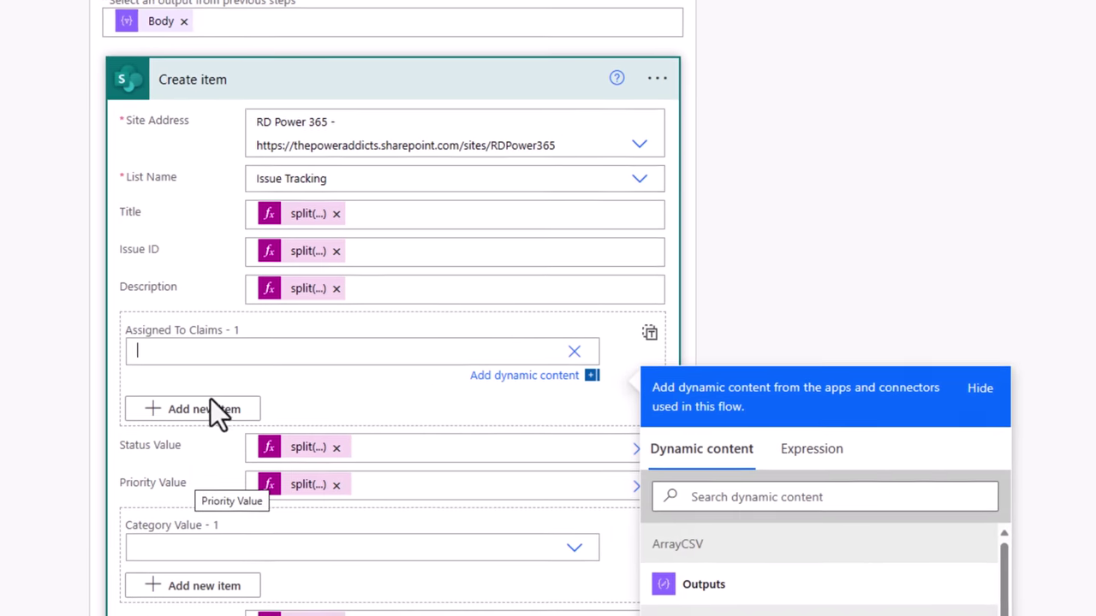
{"action": "type", "text": "i:0#.f|membership|"}
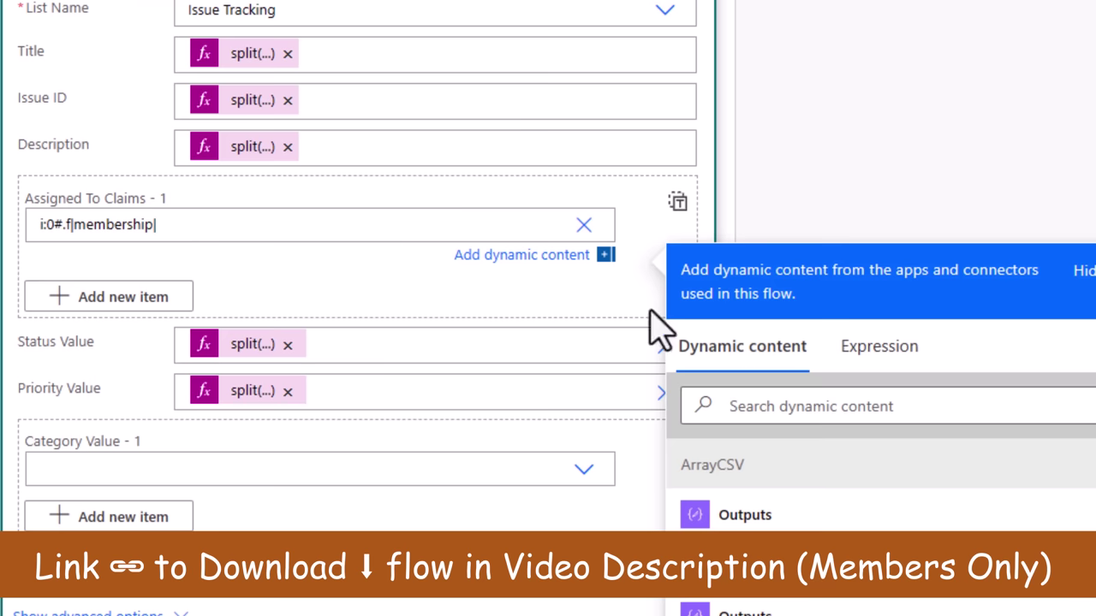
{"action": "left_click", "coordinate": [879, 346]}
{"action": "type", "text": "split(item(),',')?[2]"}
{"action": "left_click", "coordinate": [915, 429]}
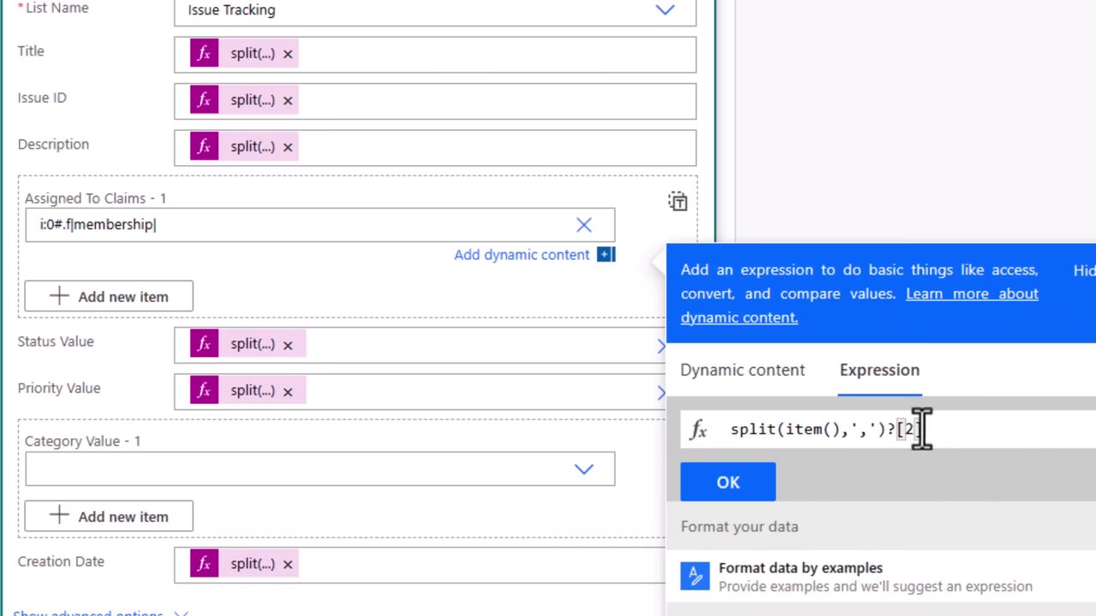
{"action": "key", "text": "BackSpace"}
{"action": "type", "text": "3"}
{"action": "left_click", "coordinate": [763, 485]}
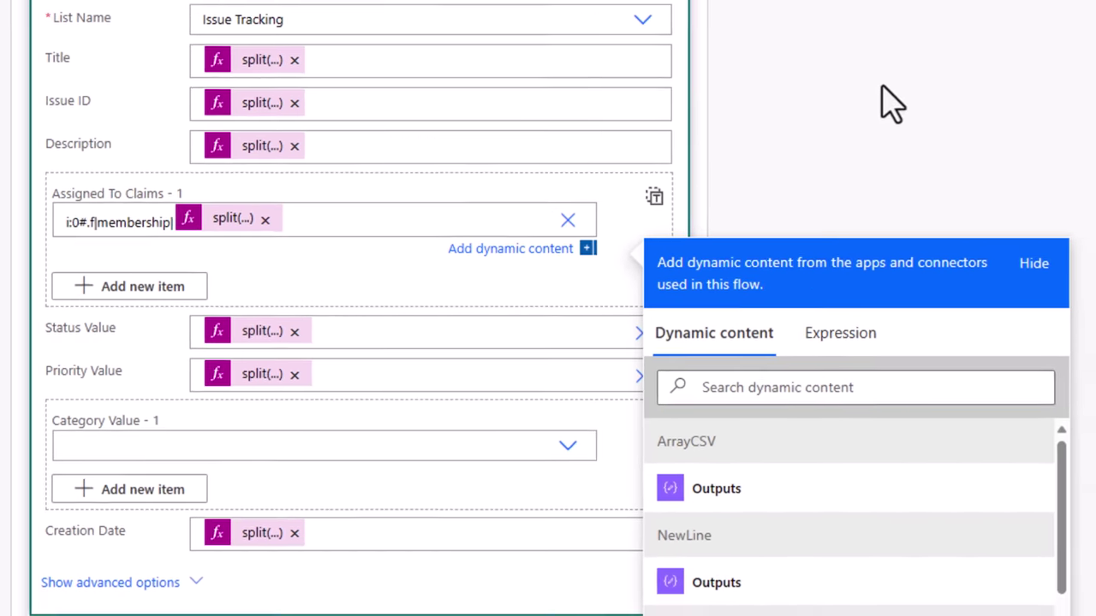
{"action": "left_click", "coordinate": [891, 103]}
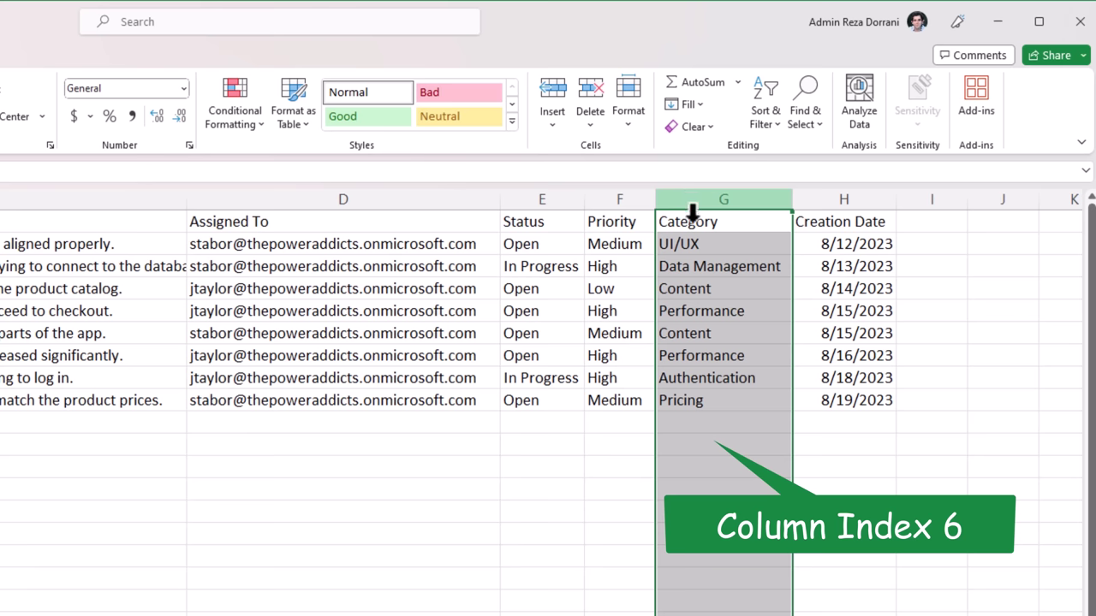
In the Excel CSV, set the Category of the UI Alignment Issue row to UI/UX;Content
{"action": "left_click", "coordinate": [702, 244]}
{"action": "left_click", "coordinate": [722, 270]}
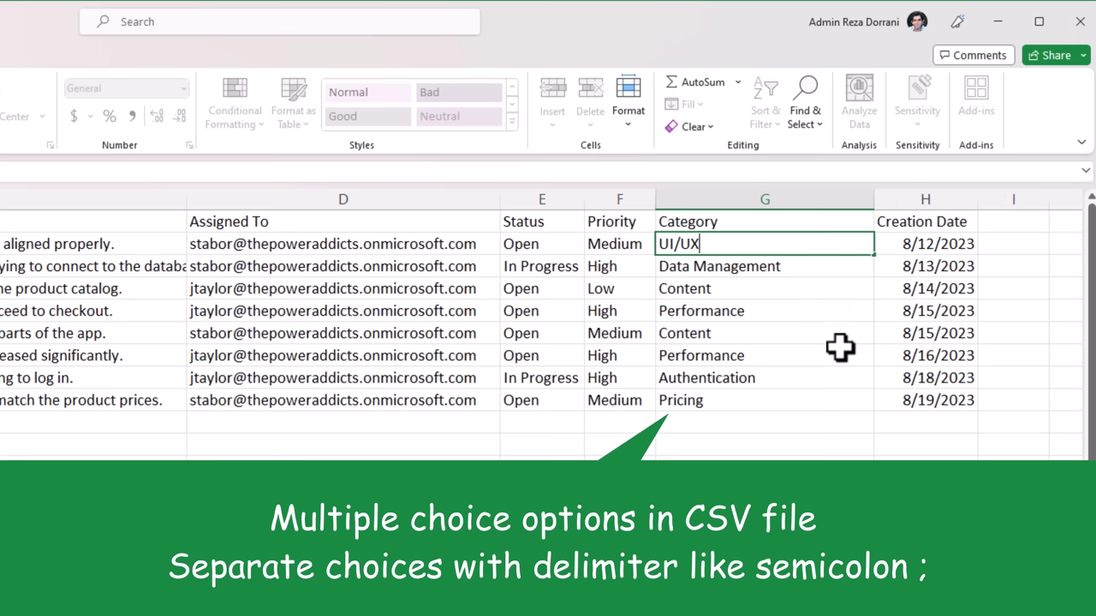
{"action": "type", "text": ";"}
{"action": "double_click", "coordinate": [765, 291]}
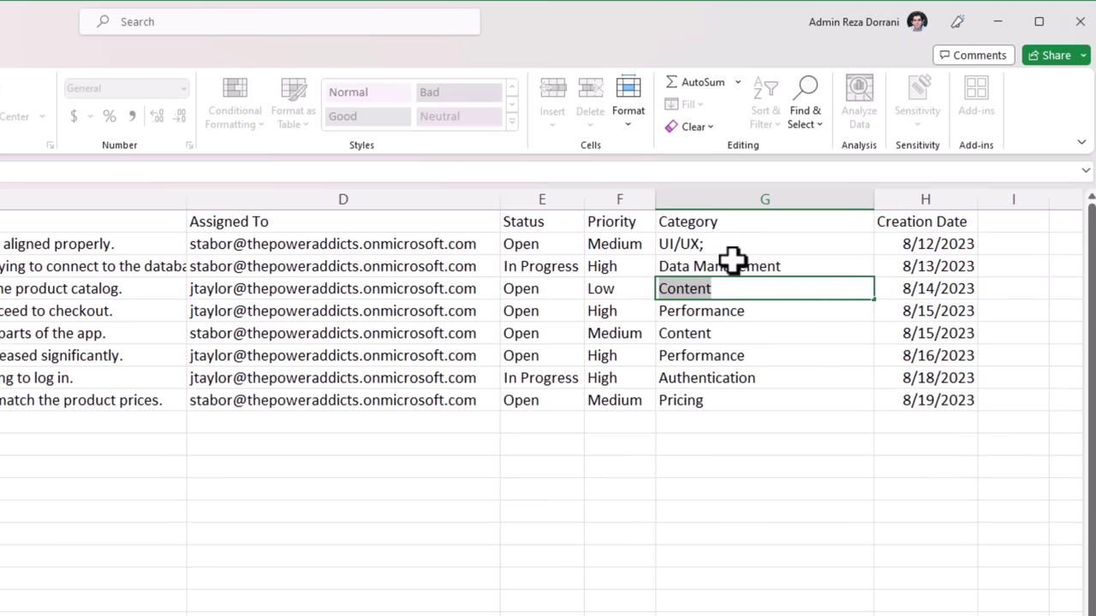
{"action": "key", "text": "ctrl+c"}
{"action": "left_click", "coordinate": [722, 245]}
{"action": "double_click", "coordinate": [722, 244]}
{"action": "key", "text": "ctrl+v"}
Set the Category of the Checkout Crashes App row to Performance;Content;Pricing
{"action": "left_click", "coordinate": [764, 312]}
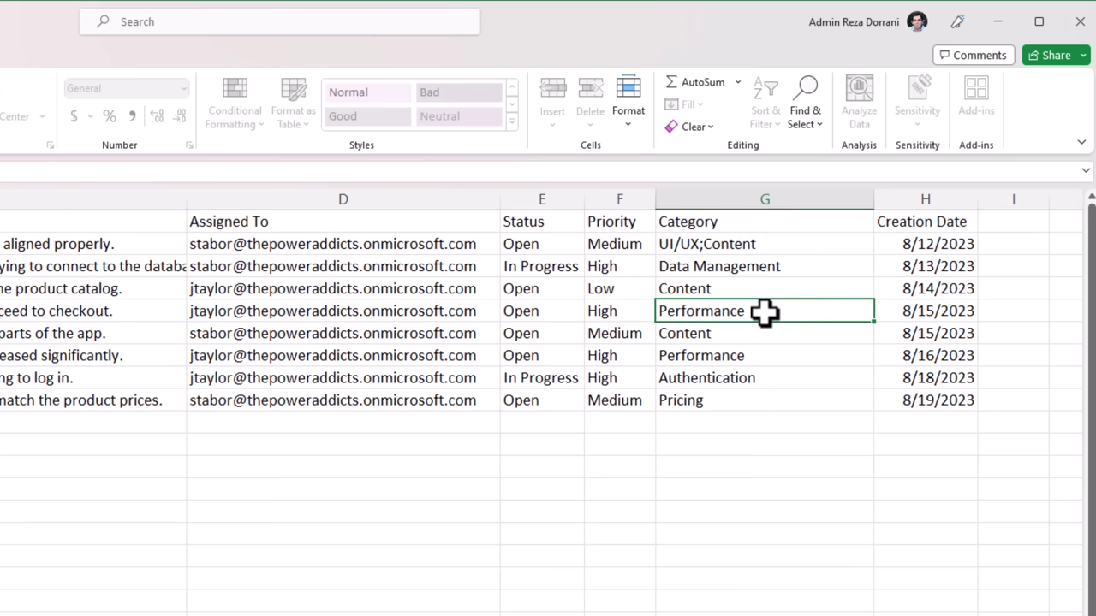
{"action": "double_click", "coordinate": [764, 313]}
{"action": "type", "text": ";Content;Pricing"}
{"action": "left_click", "coordinate": [841, 369]}
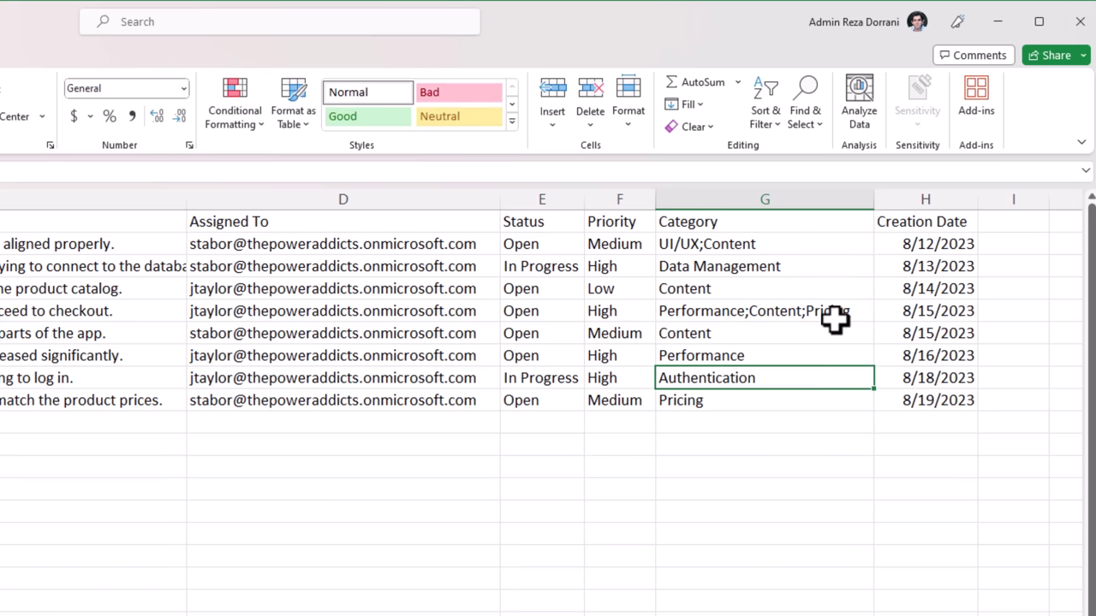
{"action": "left_click", "coordinate": [832, 314]}
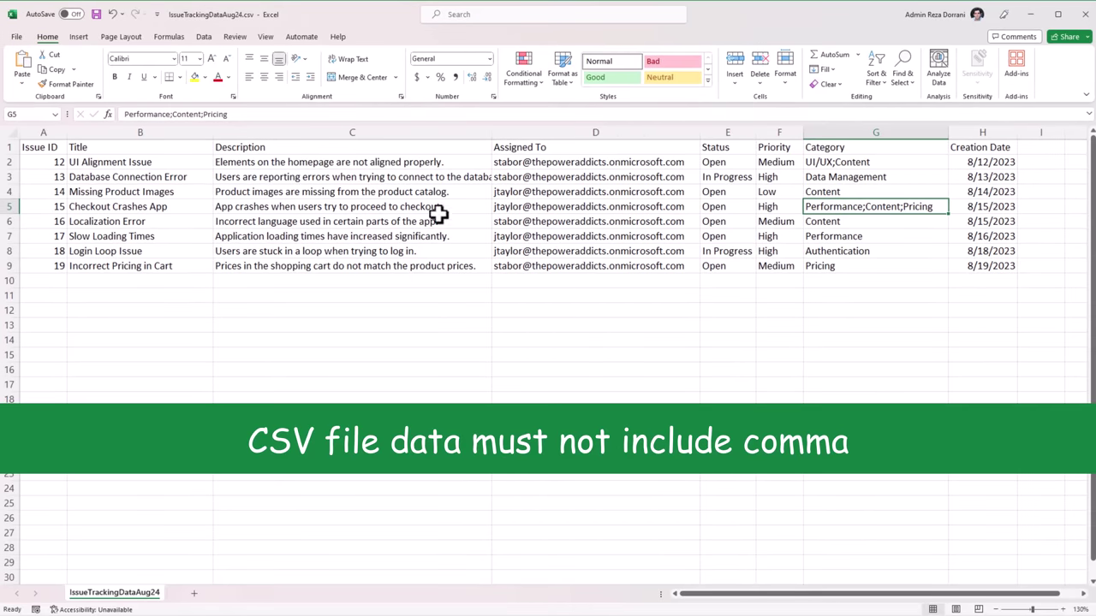
Replace every comma with a semicolon throughout the CSV data
{"action": "left_click", "coordinate": [349, 224]}
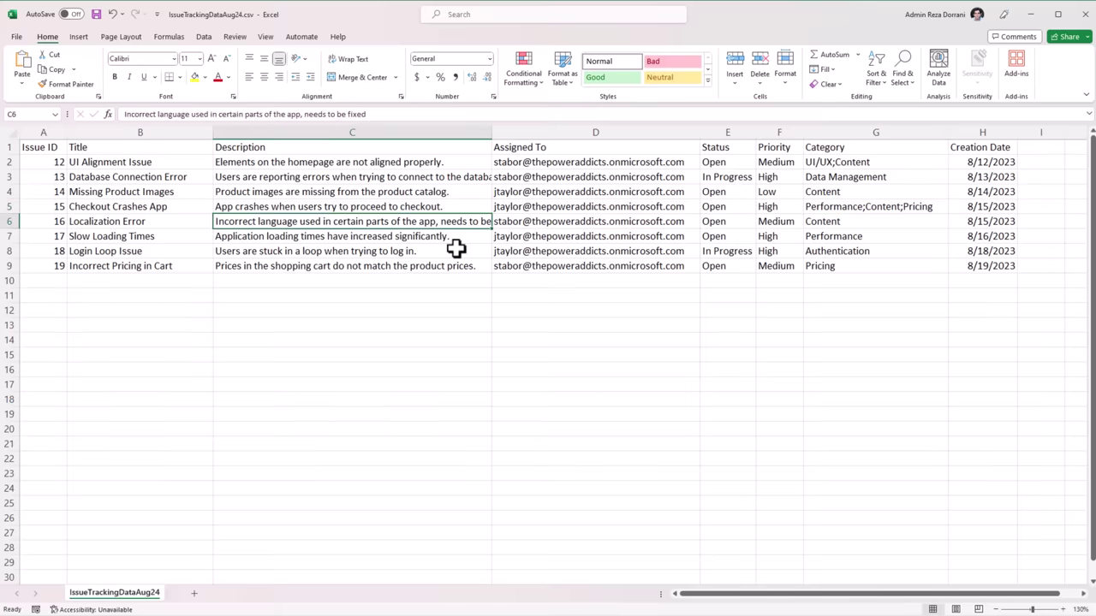
{"action": "key", "text": "ctrl+f"}
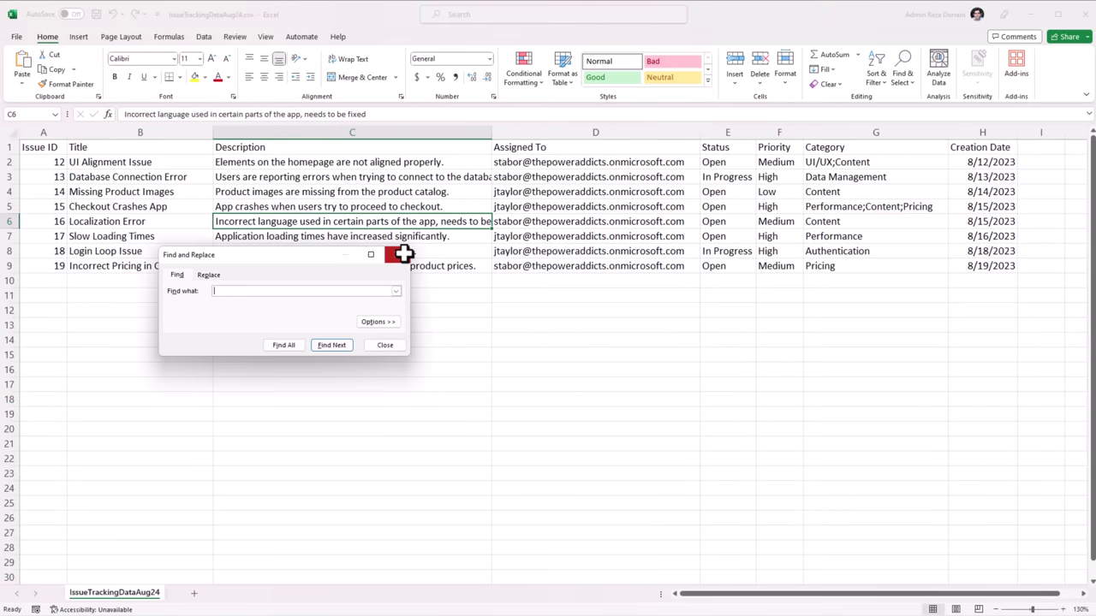
{"action": "left_click", "coordinate": [208, 274]}
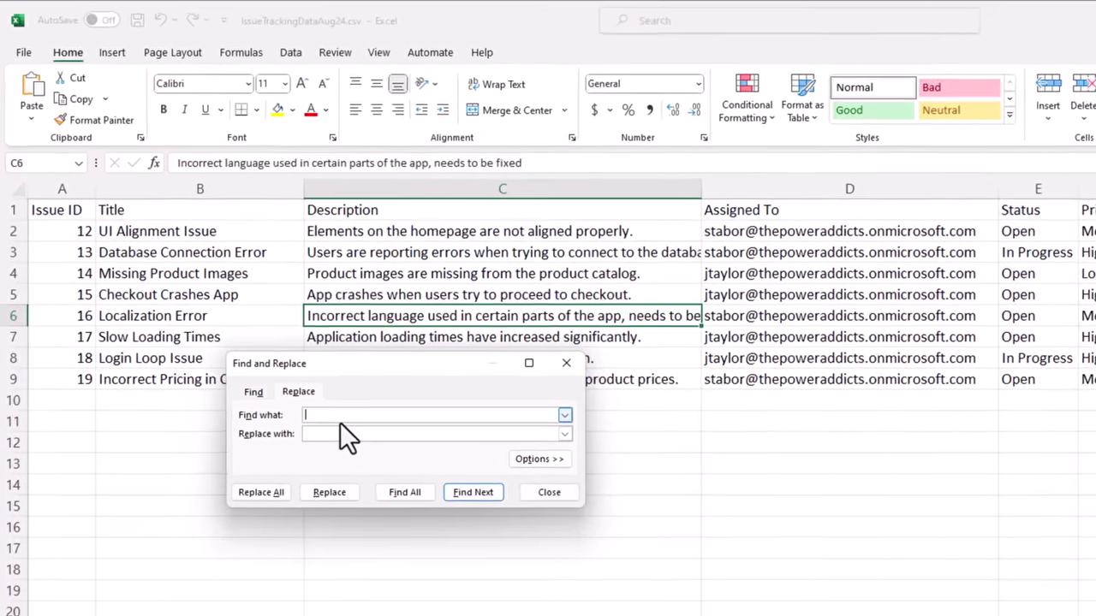
{"action": "type", "text": ","}
{"action": "left_click", "coordinate": [346, 433]}
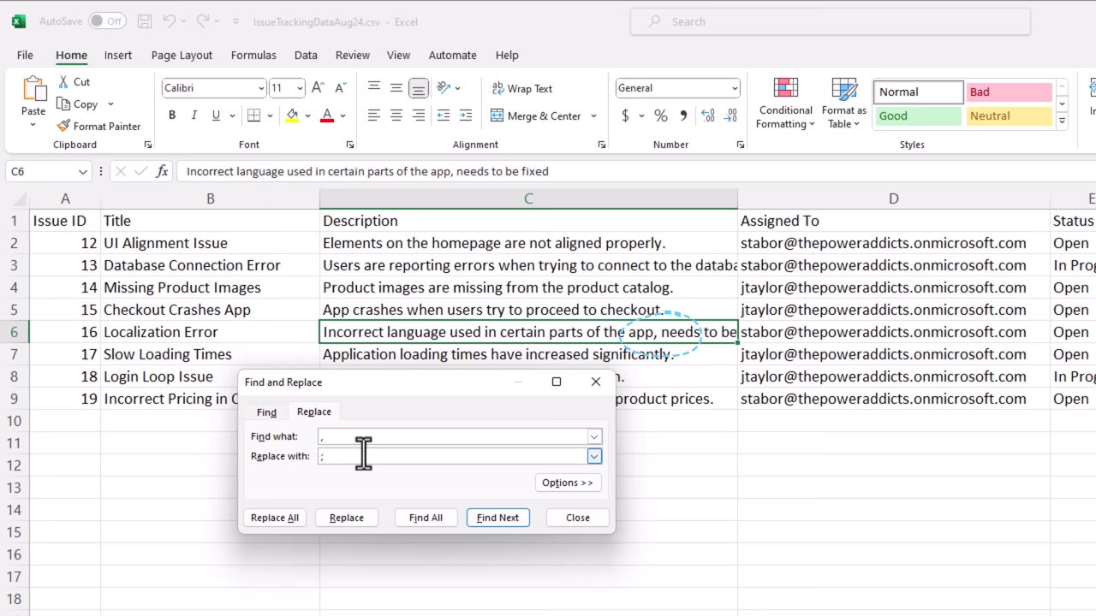
{"action": "left_click", "coordinate": [288, 521]}
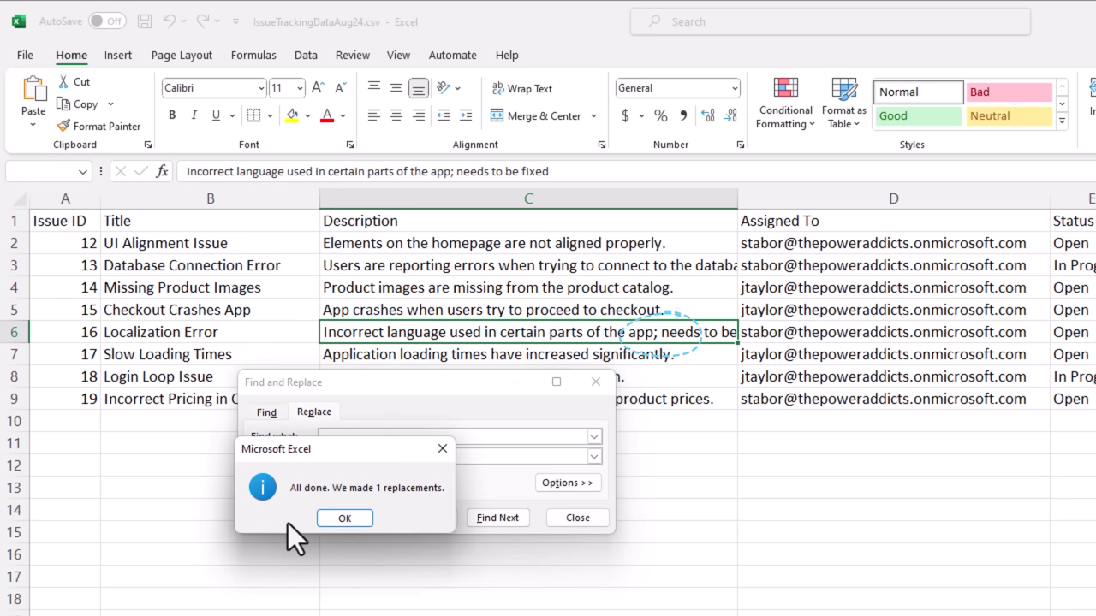
{"action": "left_click", "coordinate": [366, 520]}
{"action": "left_click", "coordinate": [604, 383]}
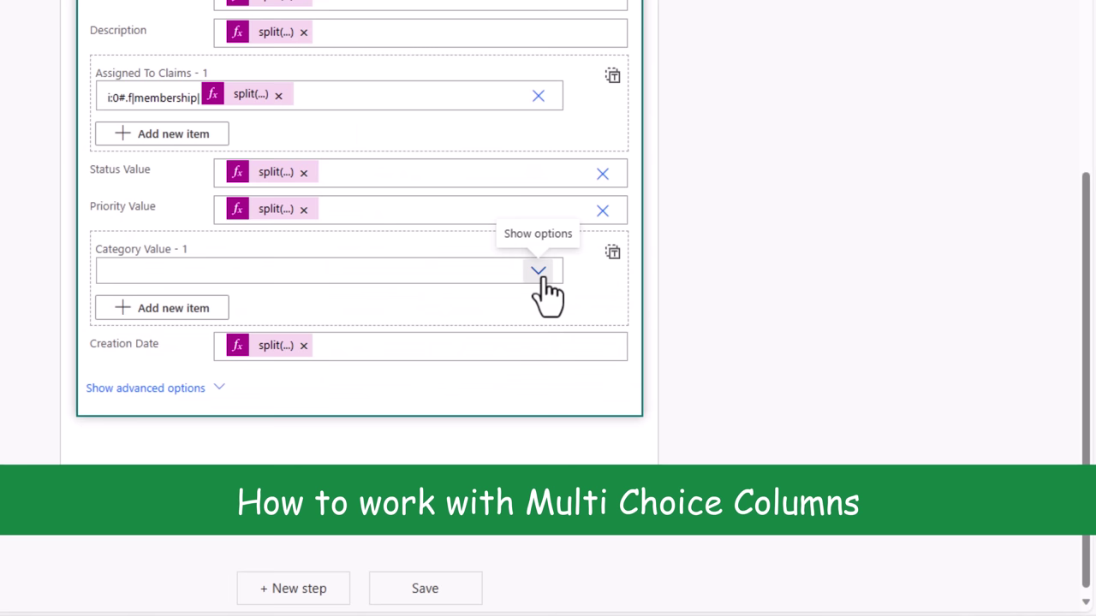
In Power Automate, choose Performance and Content as Create item's two Category values and switch the field to entire-array input
{"action": "left_click", "coordinate": [538, 272]}
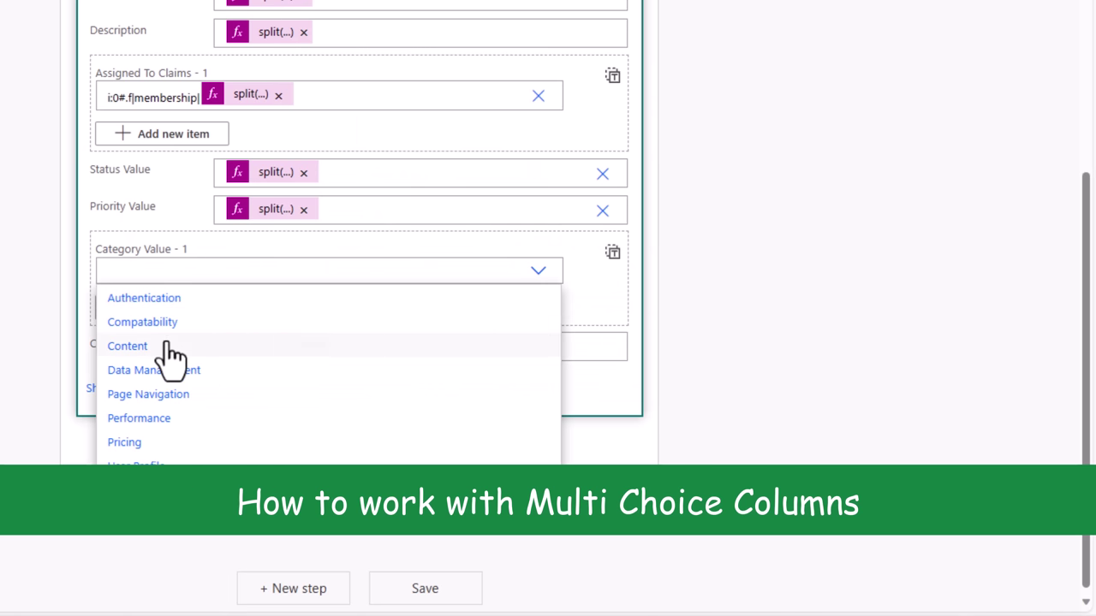
{"action": "left_click", "coordinate": [161, 420]}
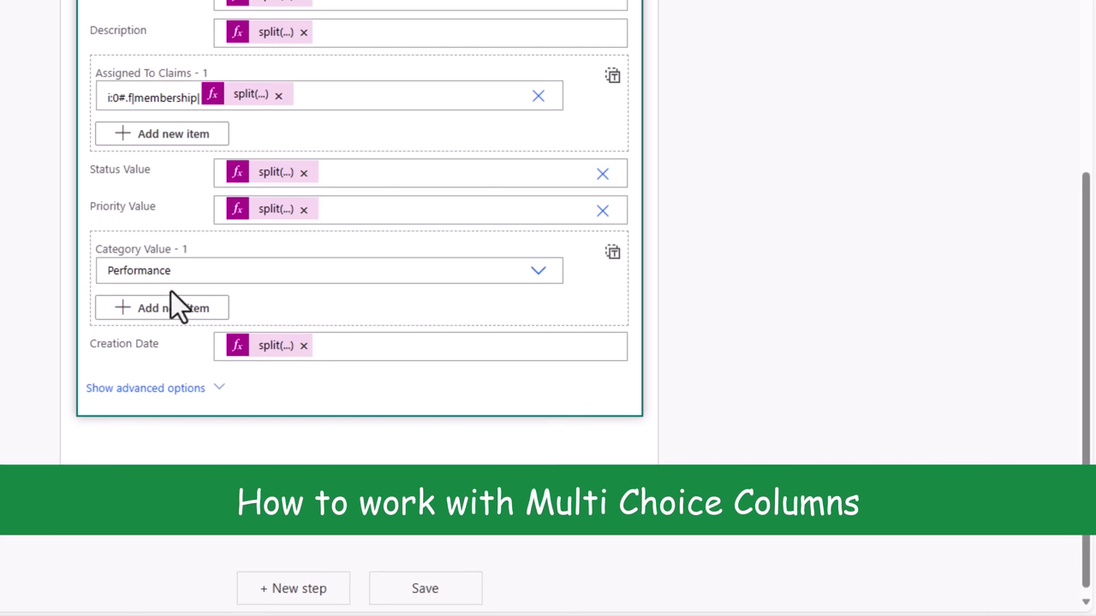
{"action": "left_click", "coordinate": [177, 309]}
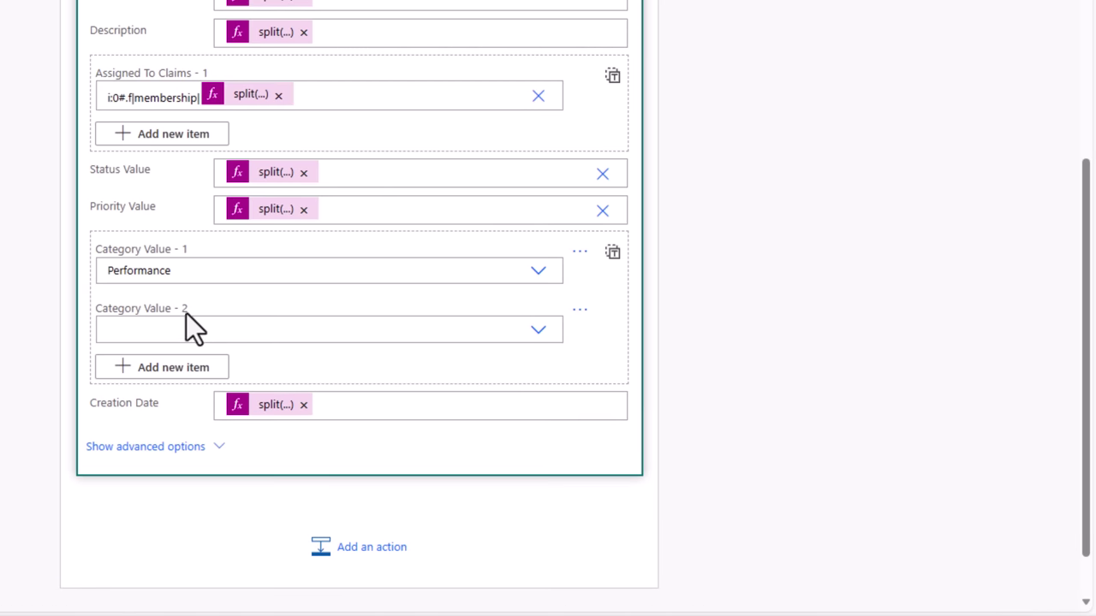
{"action": "left_click", "coordinate": [238, 329]}
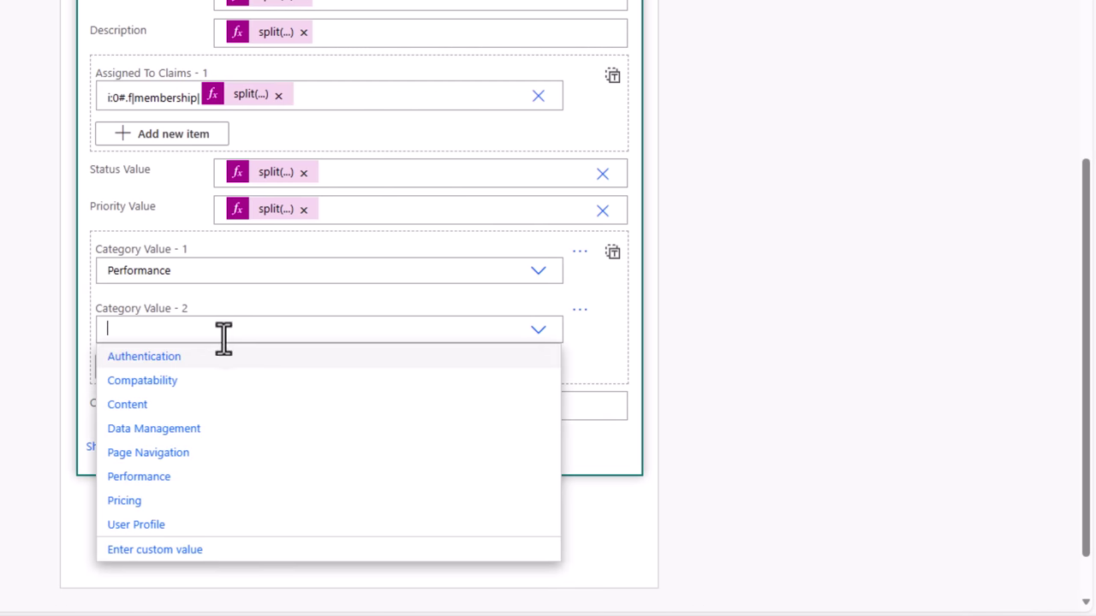
{"action": "left_click", "coordinate": [148, 405]}
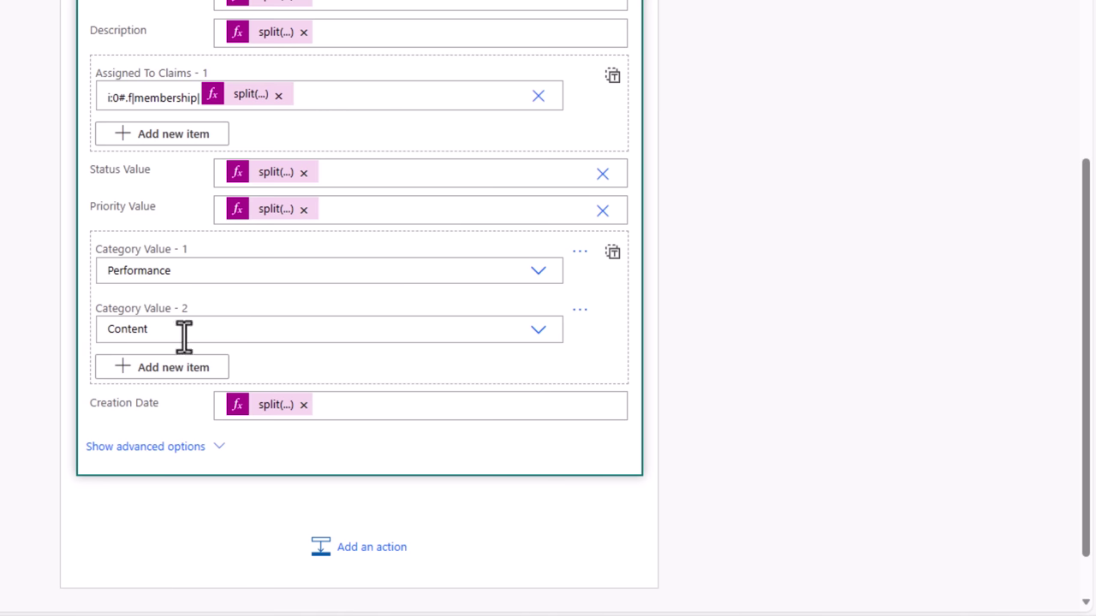
{"action": "left_click", "coordinate": [613, 254]}
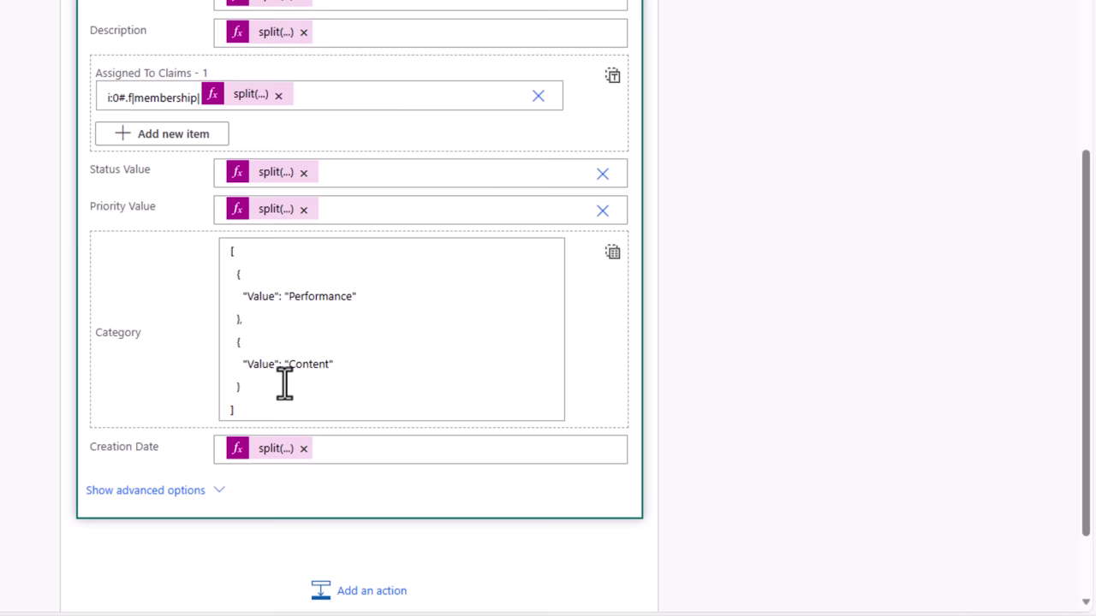
{"action": "left_click", "coordinate": [220, 253]}
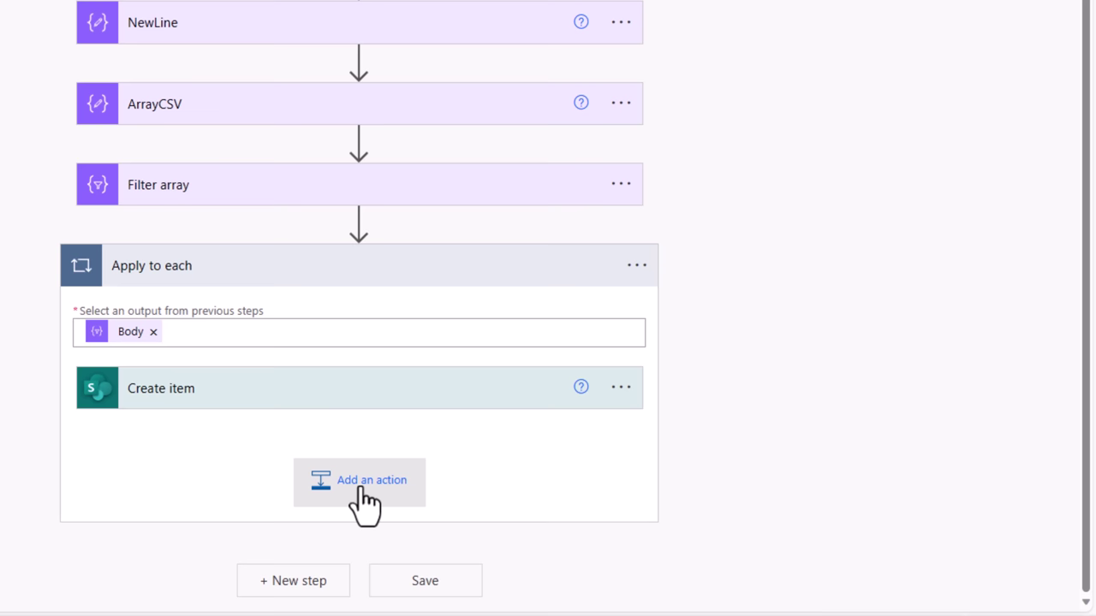
Add a Select data operation inside the Apply to each loop, after Create item
{"action": "left_click", "coordinate": [360, 490]}
{"action": "type", "text": "select"}
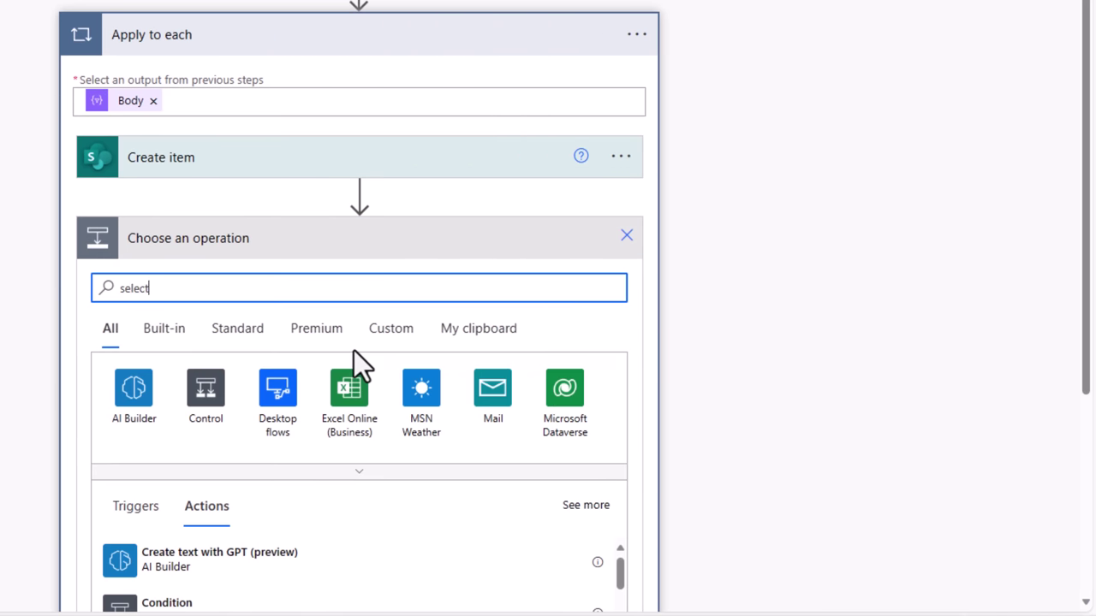
{"action": "scroll", "coordinate": [352, 356], "scroll_direction": "down", "scroll_amount": 1}
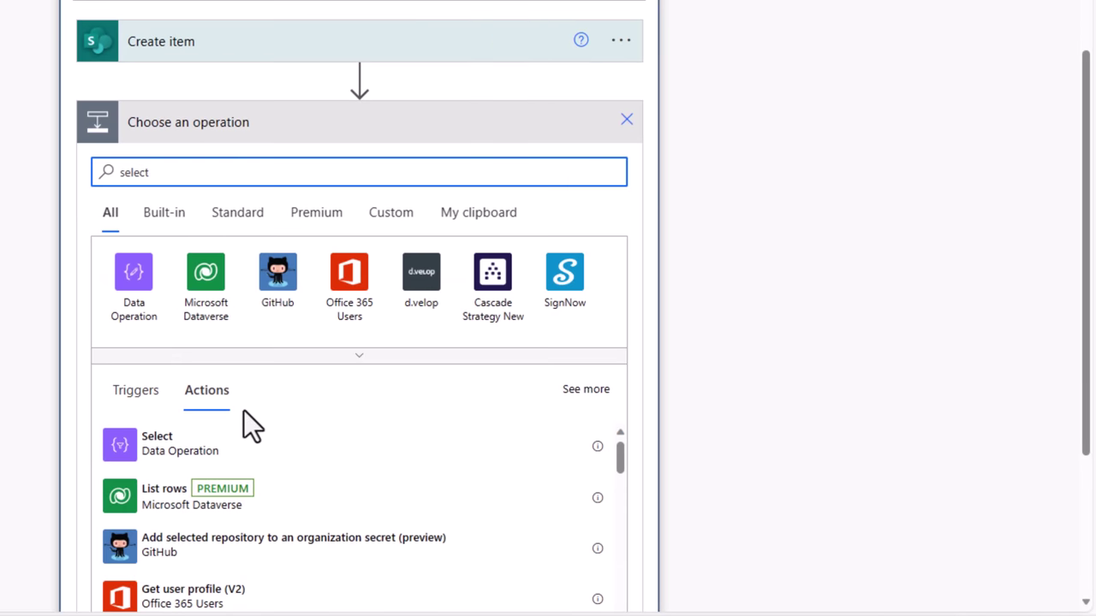
{"action": "left_click", "coordinate": [191, 462]}
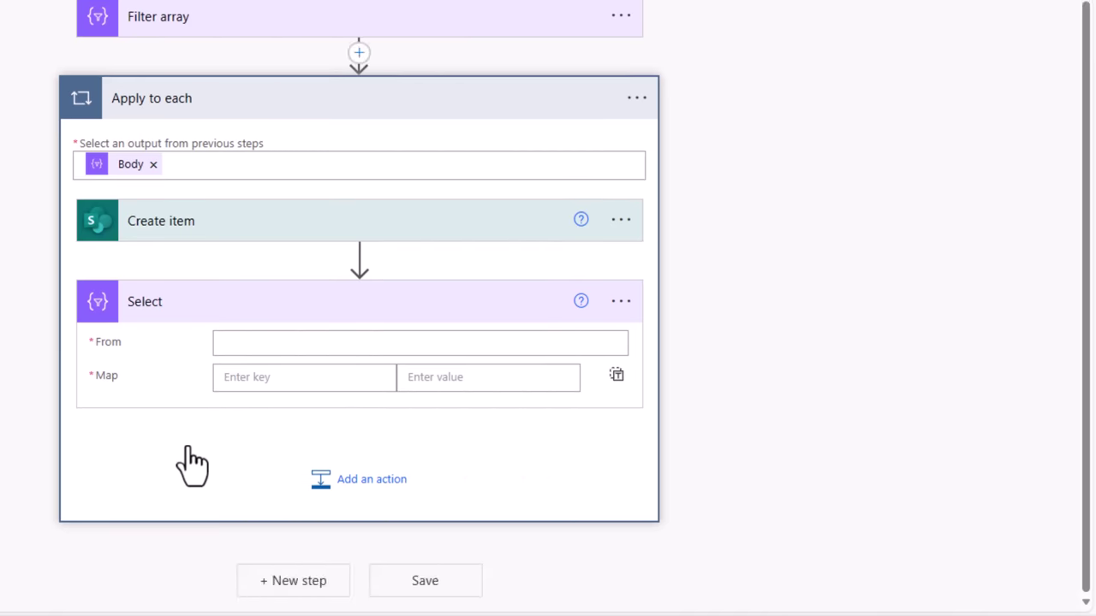
Set the From input of the Select action to the expression split(split(item(),',')?[6],';')
{"action": "left_click", "coordinate": [232, 346]}
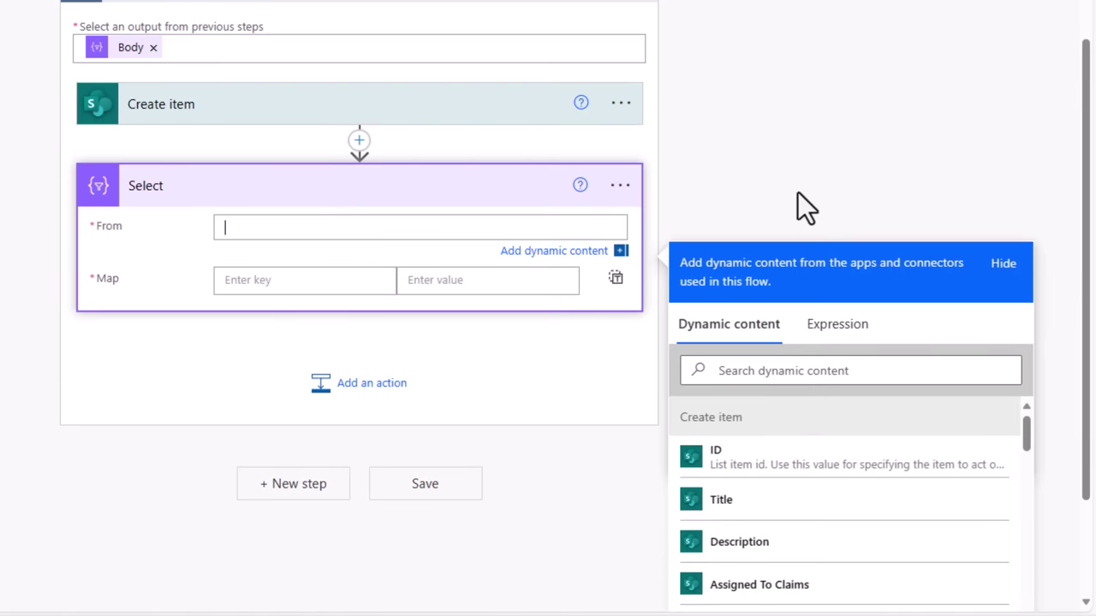
{"action": "left_click", "coordinate": [838, 328]}
{"action": "type", "text": "split(item(),',')?[6]"}
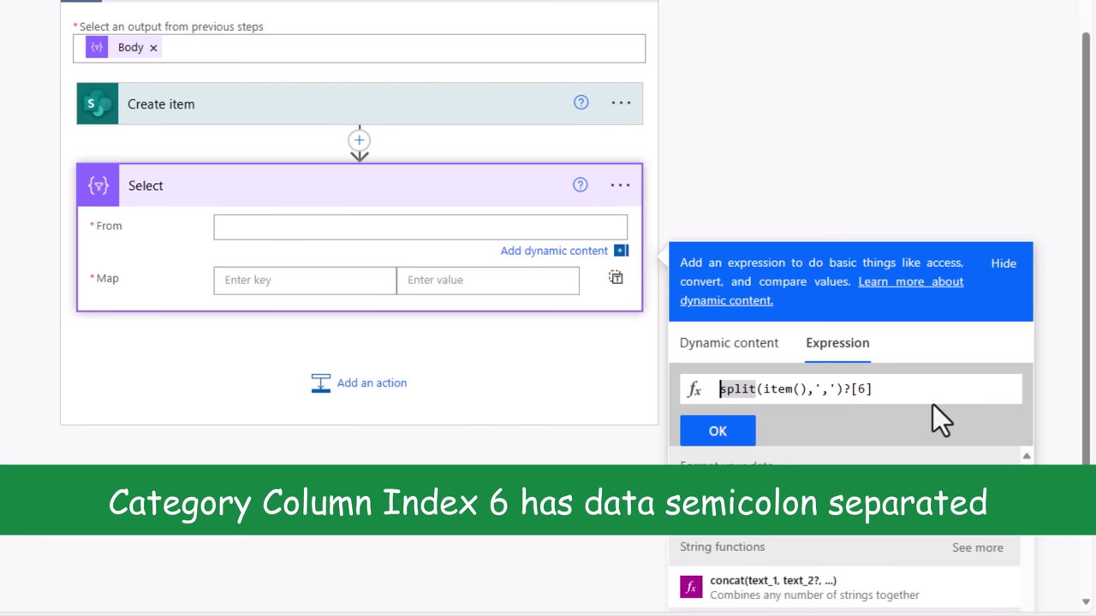
{"action": "type", "text": "split("}
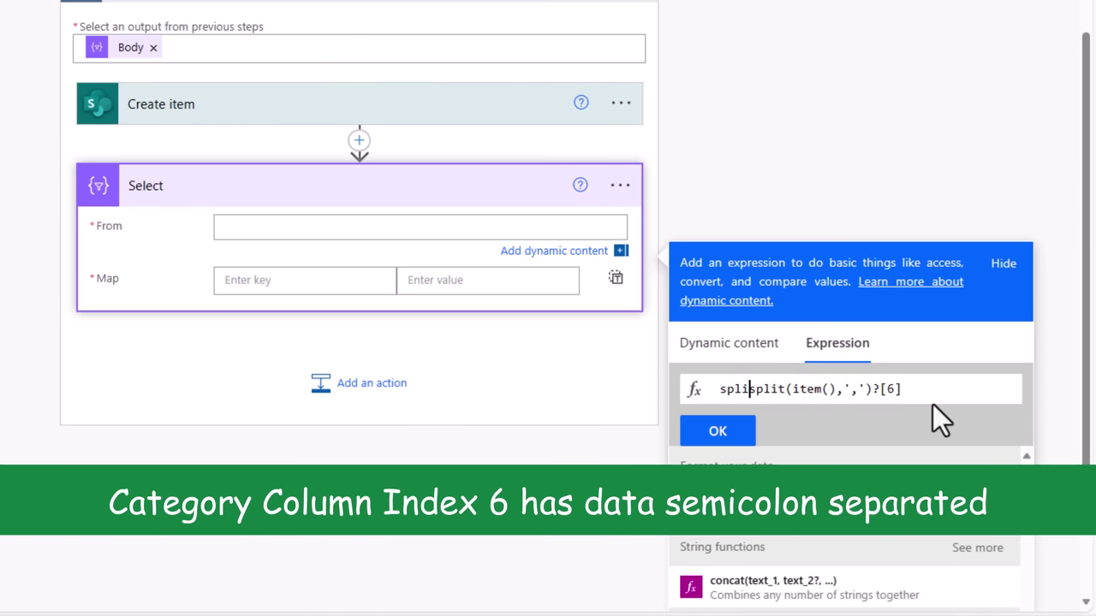
{"action": "left_click", "coordinate": [924, 388]}
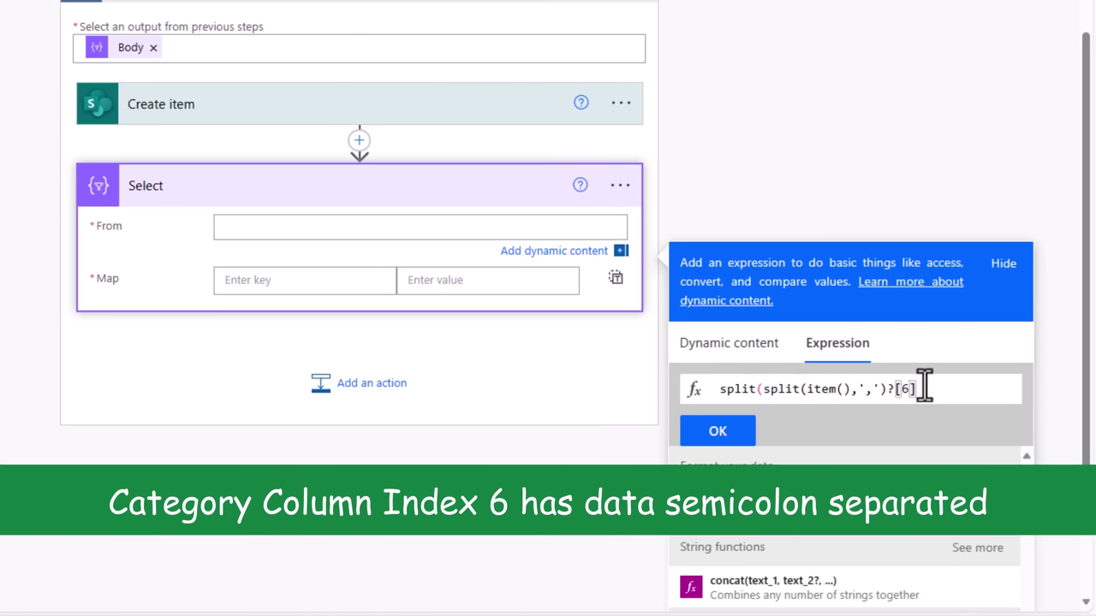
{"action": "type", "text": ",';')"}
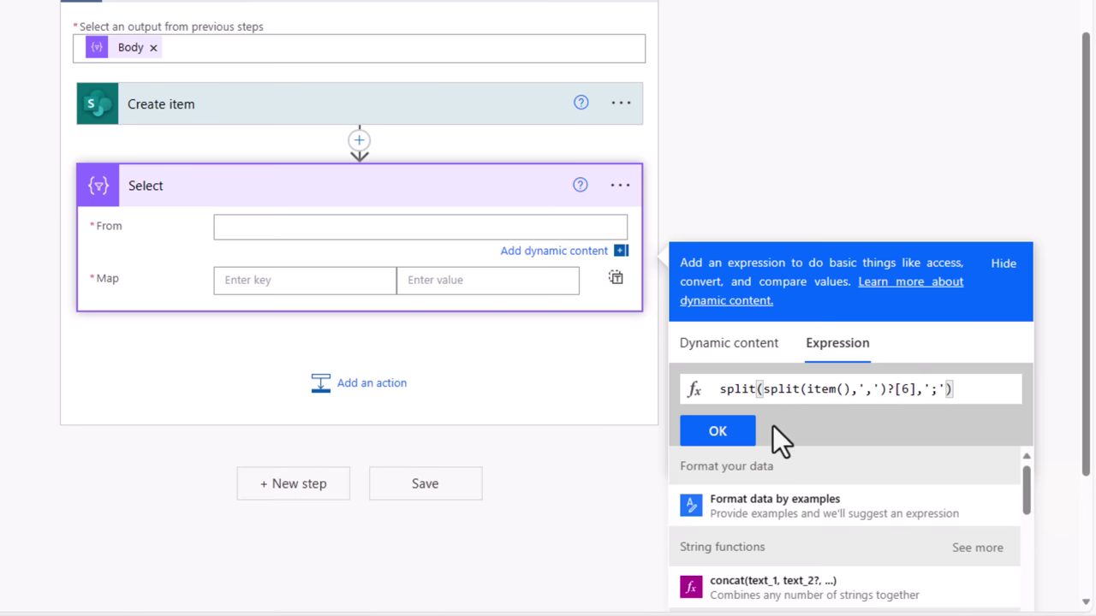
{"action": "left_click", "coordinate": [721, 432]}
Map the key Value to the expression item() in the Select action, and reorder the loop so Create item follows Select
{"action": "left_click", "coordinate": [269, 284]}
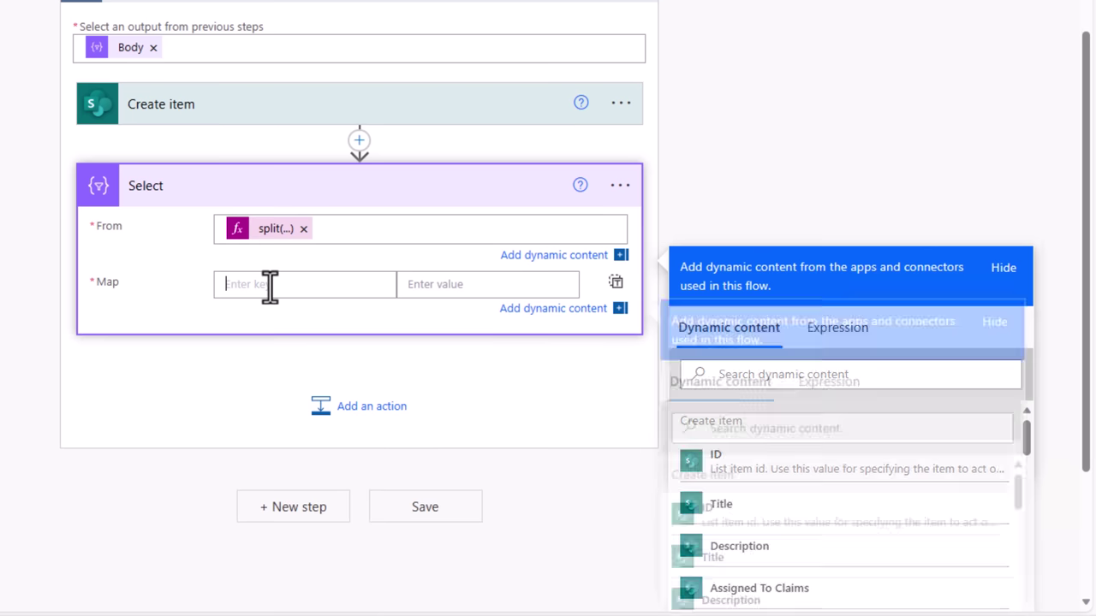
{"action": "type", "text": "Value"}
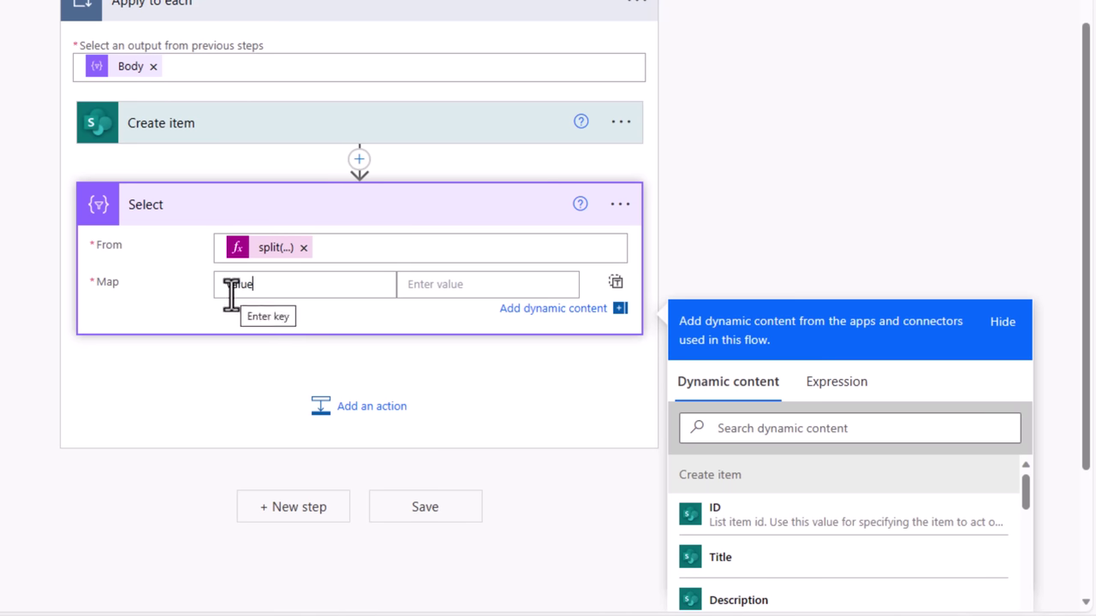
{"action": "left_click", "coordinate": [432, 285]}
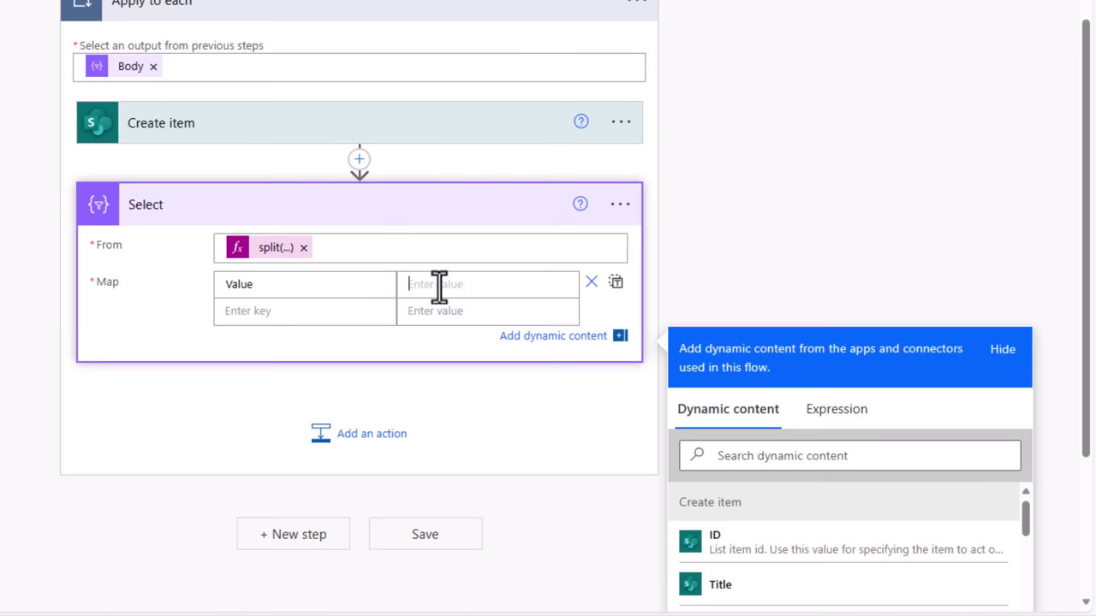
{"action": "left_click", "coordinate": [826, 400]}
{"action": "type", "text": "item()"}
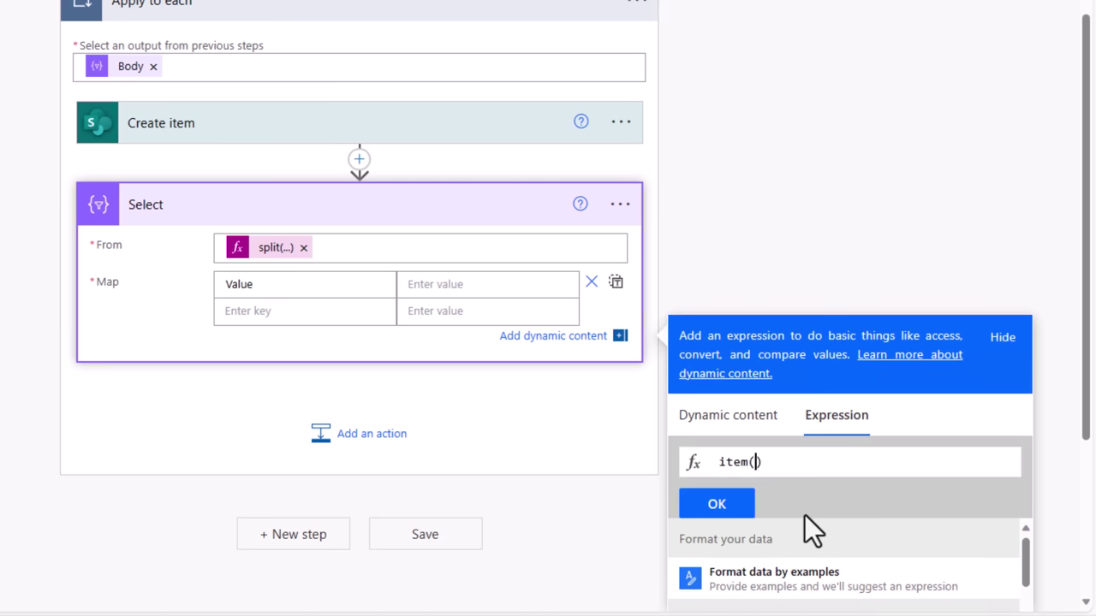
{"action": "left_click", "coordinate": [743, 506]}
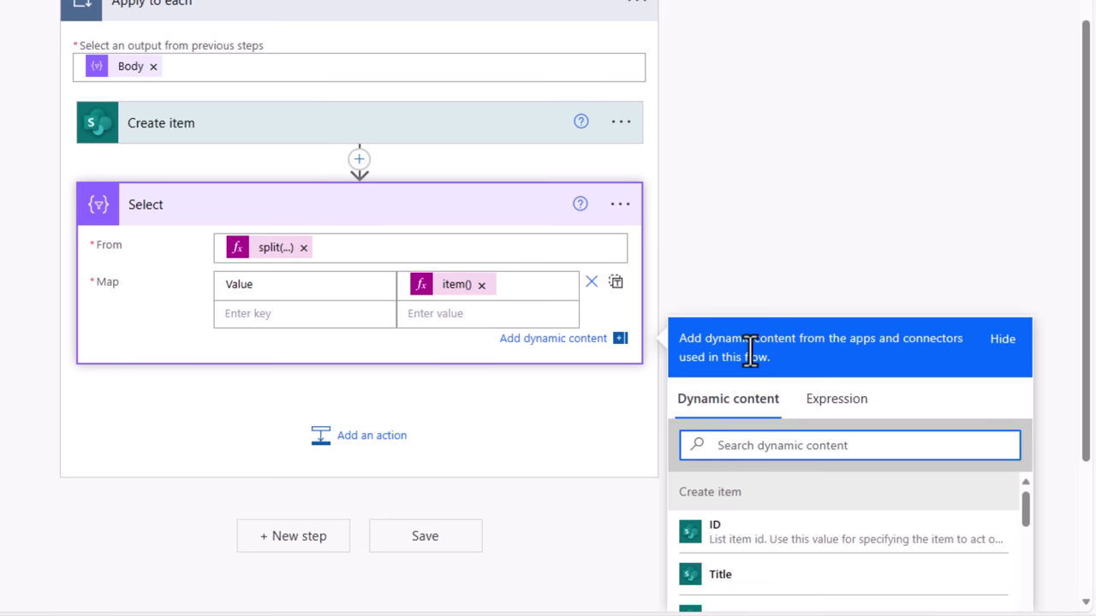
{"action": "left_click", "coordinate": [235, 206]}
{"action": "left_click_drag", "start_coordinate": [234, 206], "coordinate": [319, 456]}
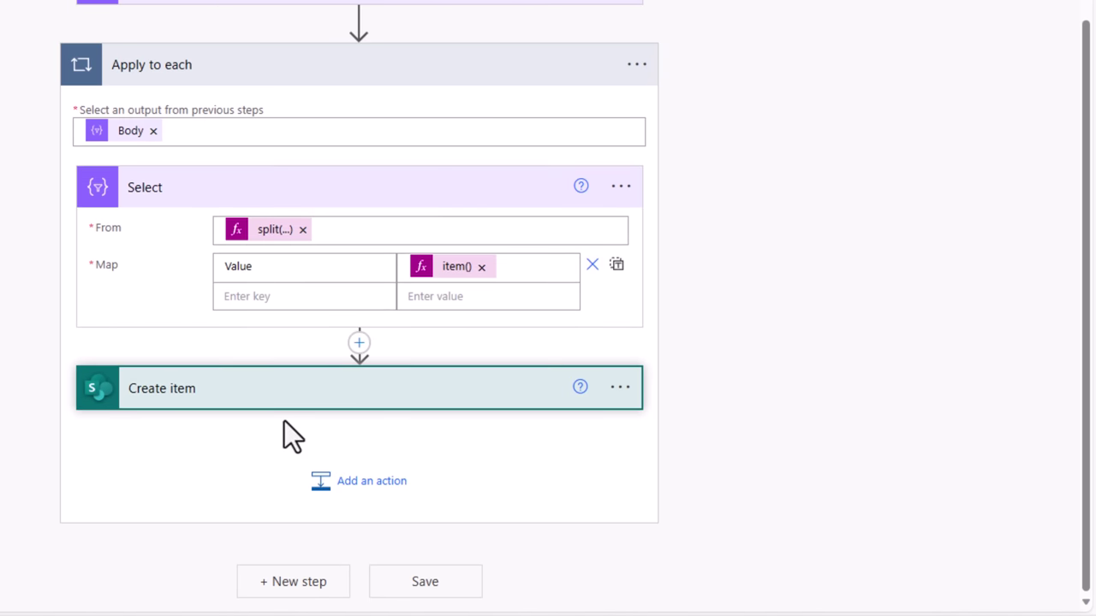
Replace the sample array in Create item's Category with the Output of the Select action, using entire-array input
{"action": "left_click", "coordinate": [247, 402]}
{"action": "scroll", "coordinate": [556, 225], "scroll_direction": "down", "scroll_amount": 3}
{"action": "scroll", "coordinate": [556, 225], "scroll_direction": "down", "scroll_amount": 3}
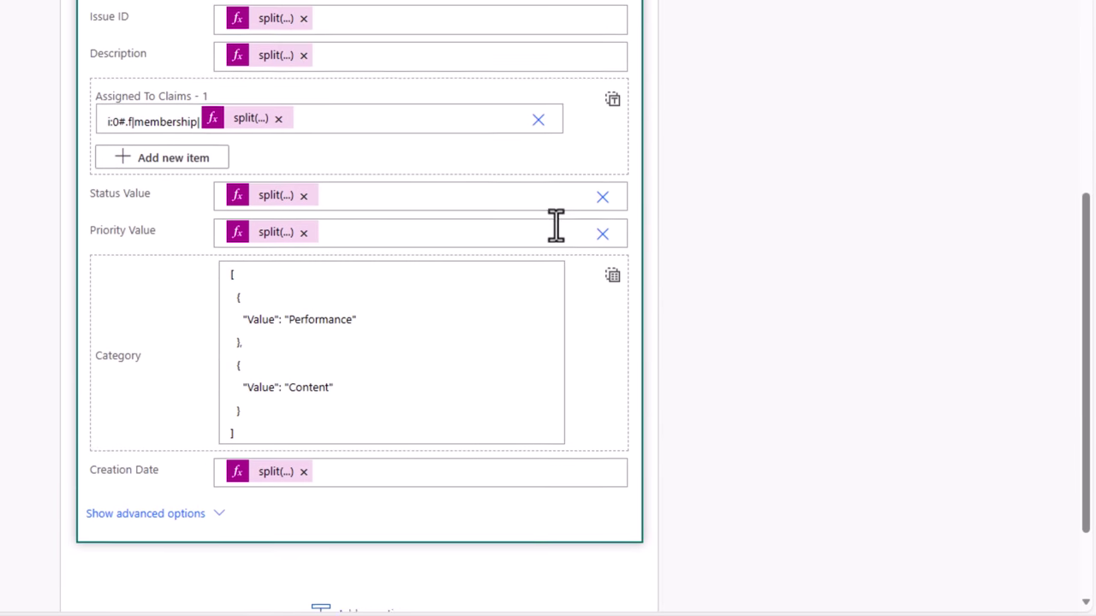
{"action": "left_click", "coordinate": [282, 310]}
{"action": "key", "text": "ctrl+a"}
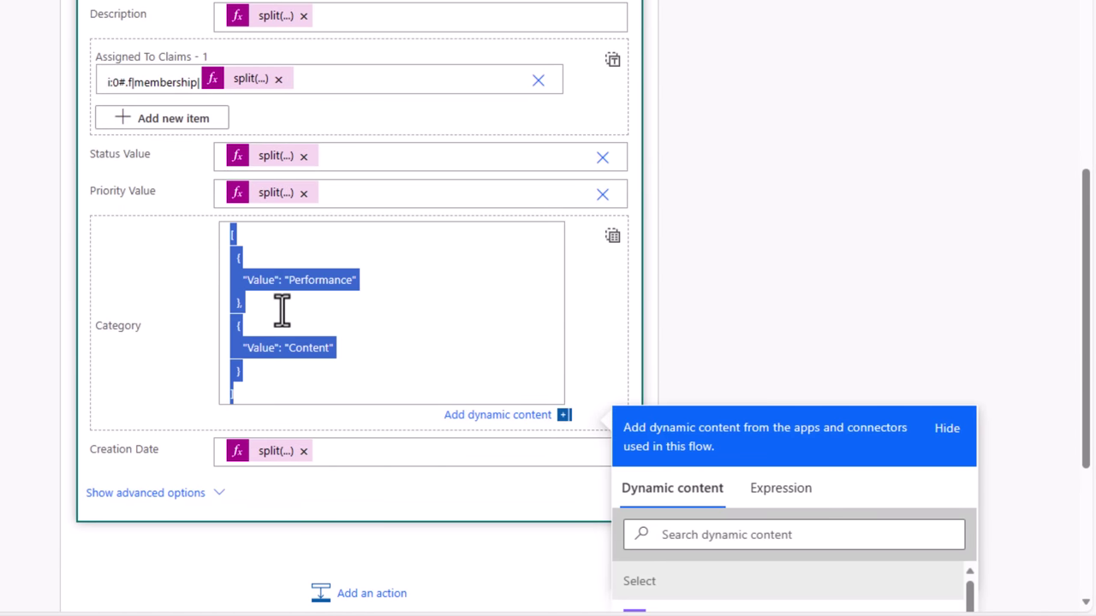
{"action": "key", "text": "BackSpace"}
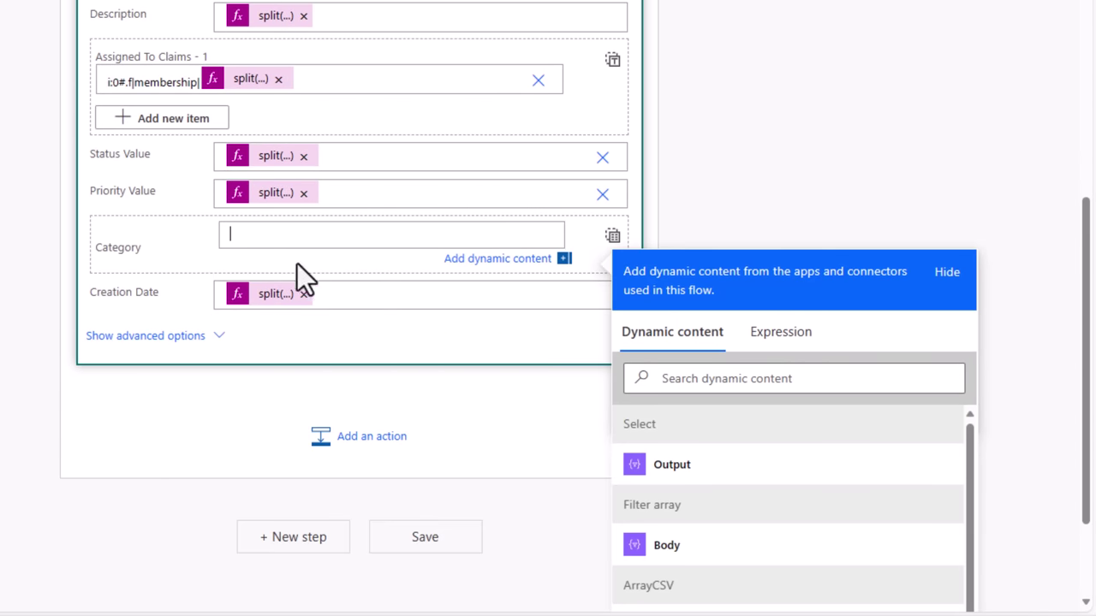
{"action": "left_click", "coordinate": [612, 236]}
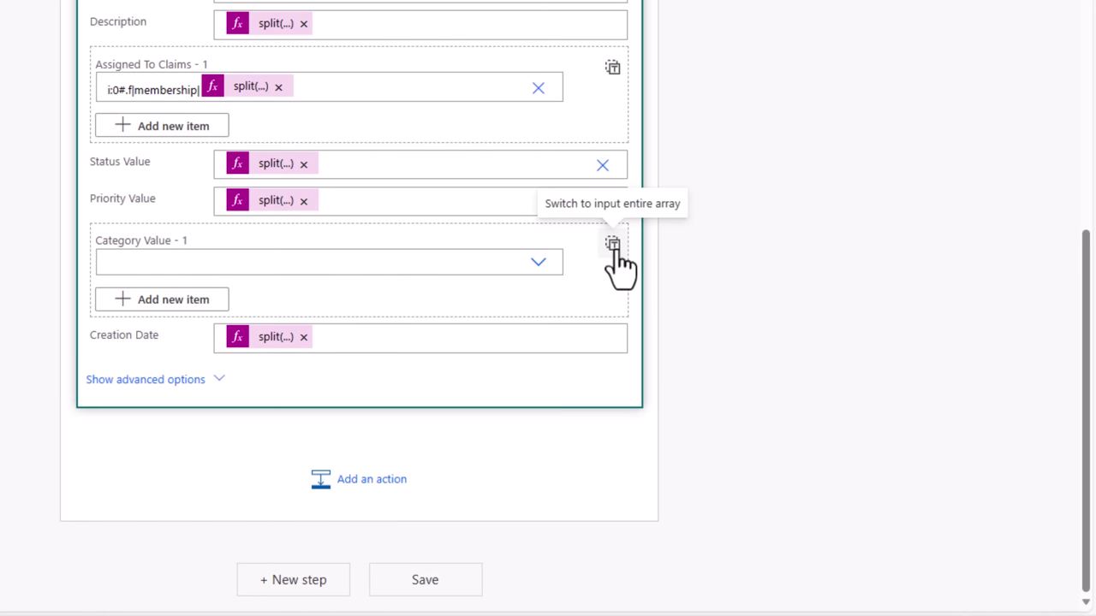
{"action": "left_click", "coordinate": [612, 244]}
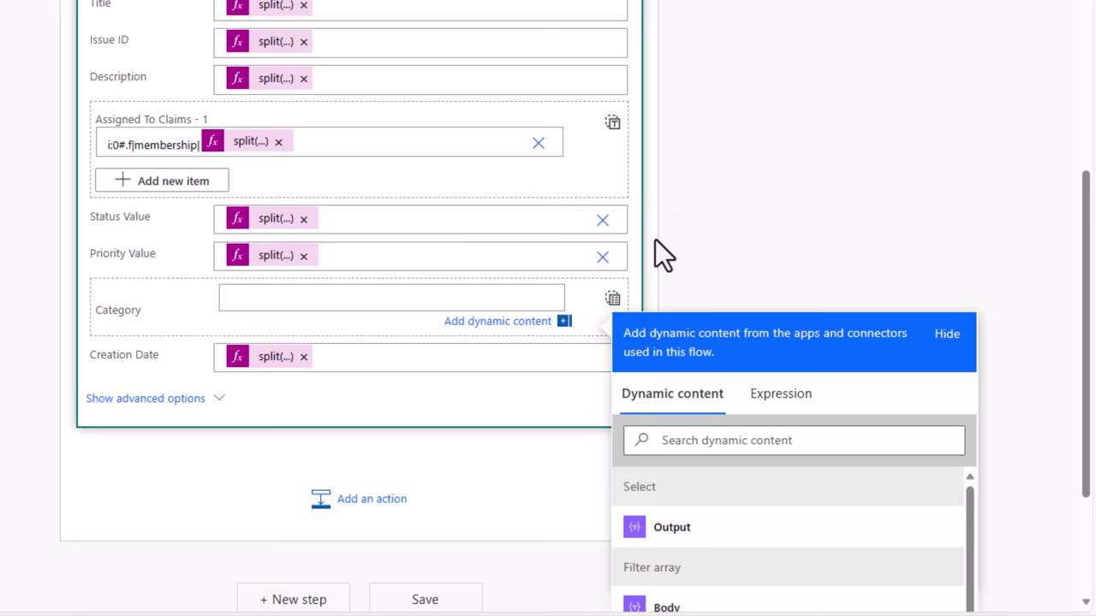
{"action": "scroll", "coordinate": [558, 274], "scroll_direction": "down", "scroll_amount": 2}
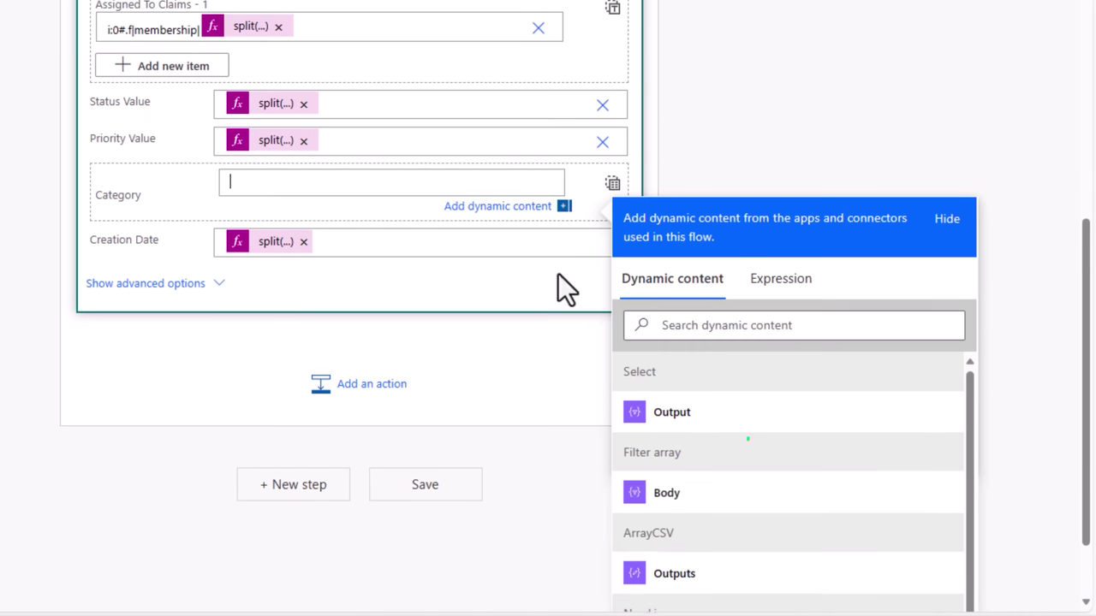
{"action": "left_click", "coordinate": [668, 415]}
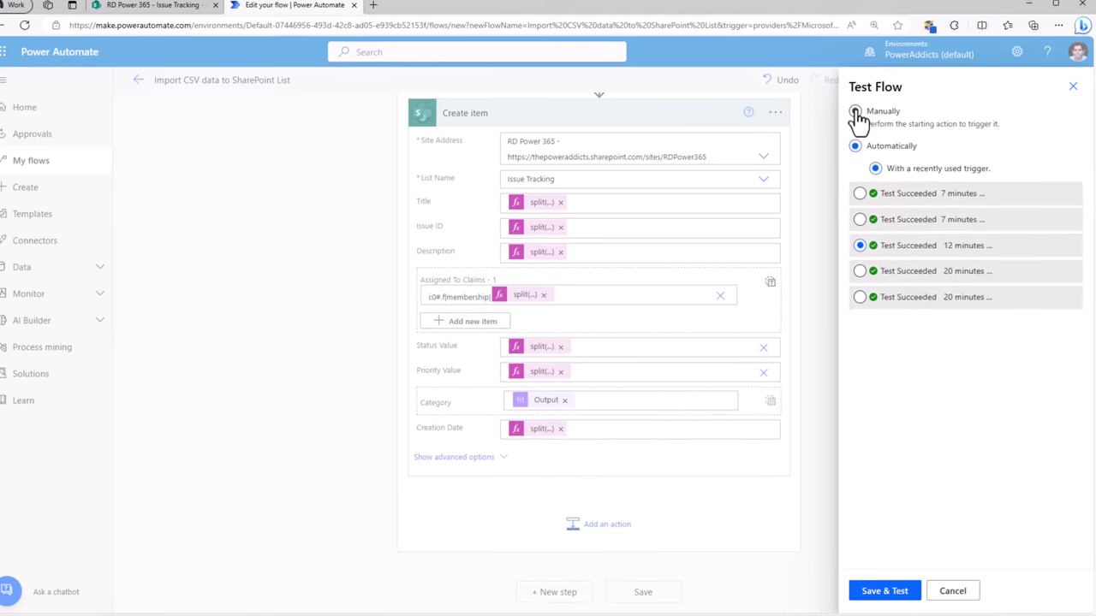
Test the flow manually with IssueTrackingDataAug24.csv as the uploaded file, and check the imported items in the Issue Tracking list
{"action": "left_click", "coordinate": [855, 112]}
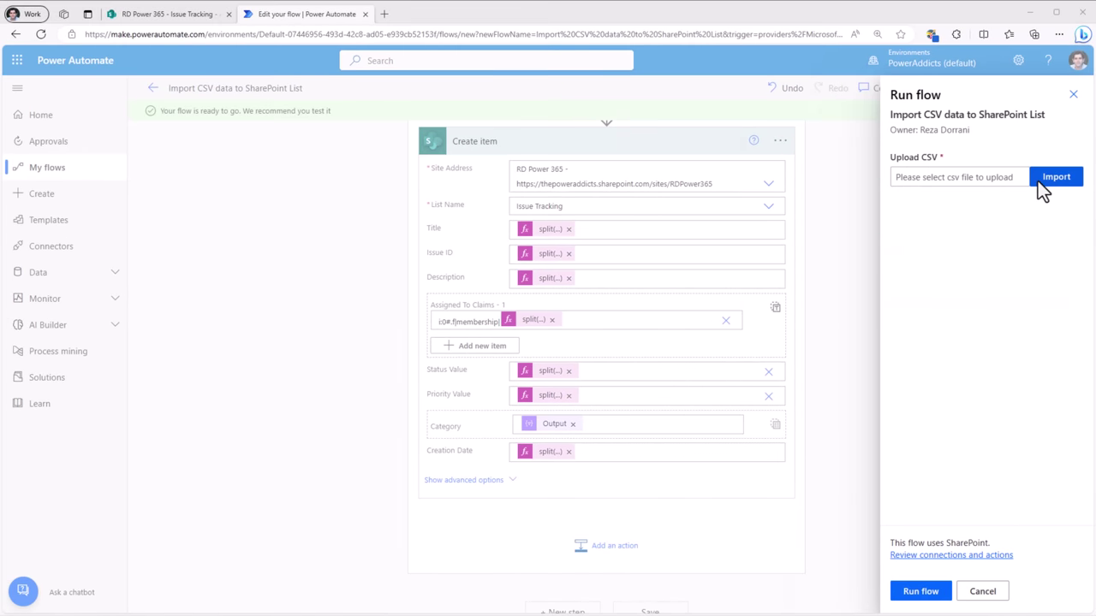
{"action": "left_click", "coordinate": [1046, 177]}
{"action": "double_click", "coordinate": [111, 115]}
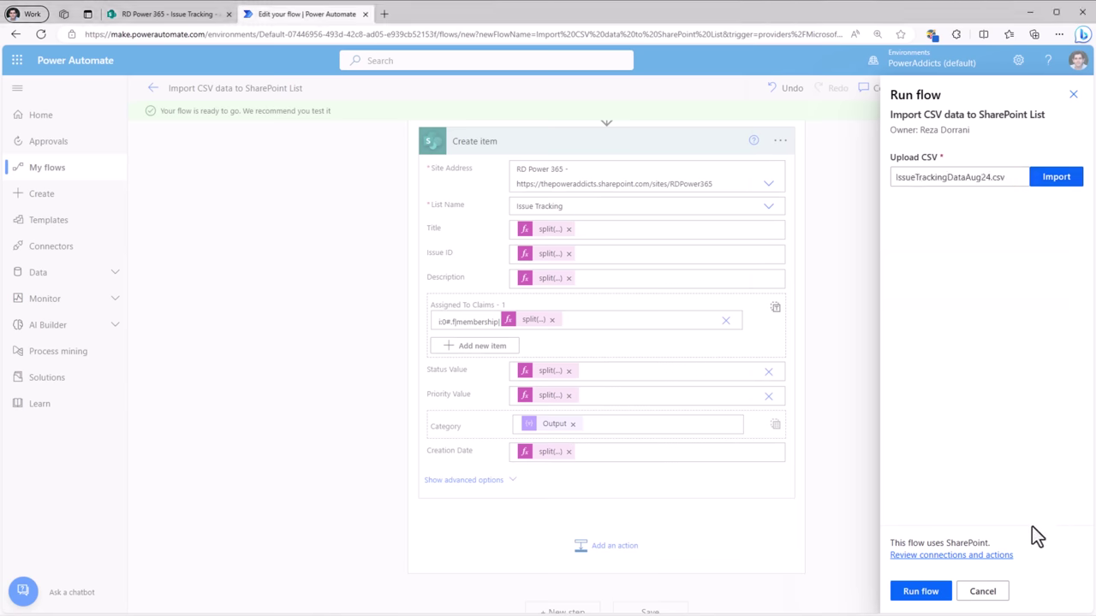
{"action": "left_click", "coordinate": [920, 591]}
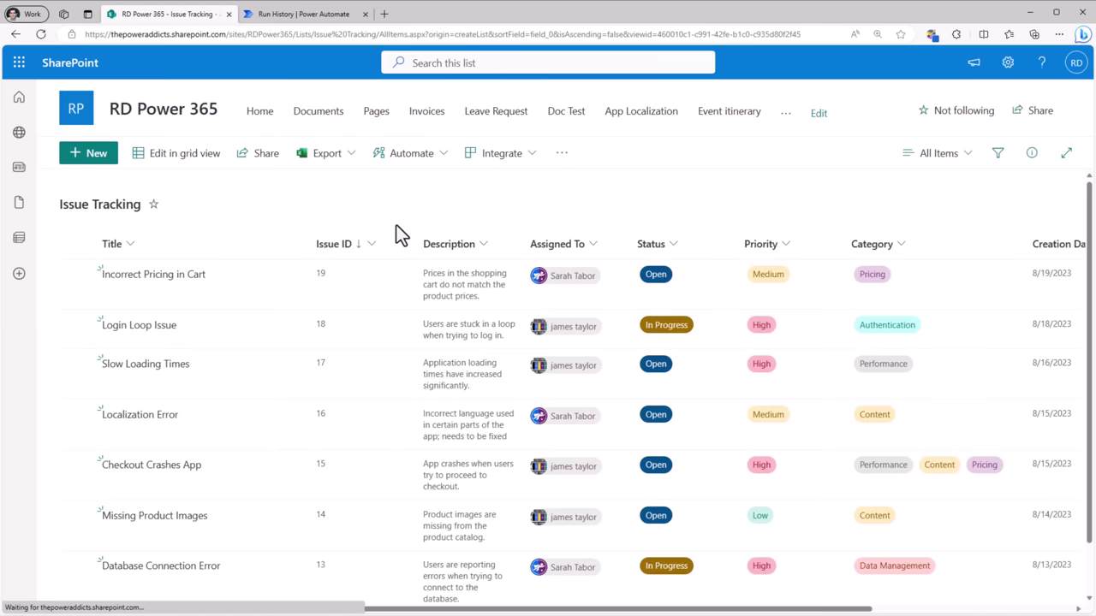
{"action": "scroll", "coordinate": [717, 335], "scroll_direction": "down", "scroll_amount": 1}
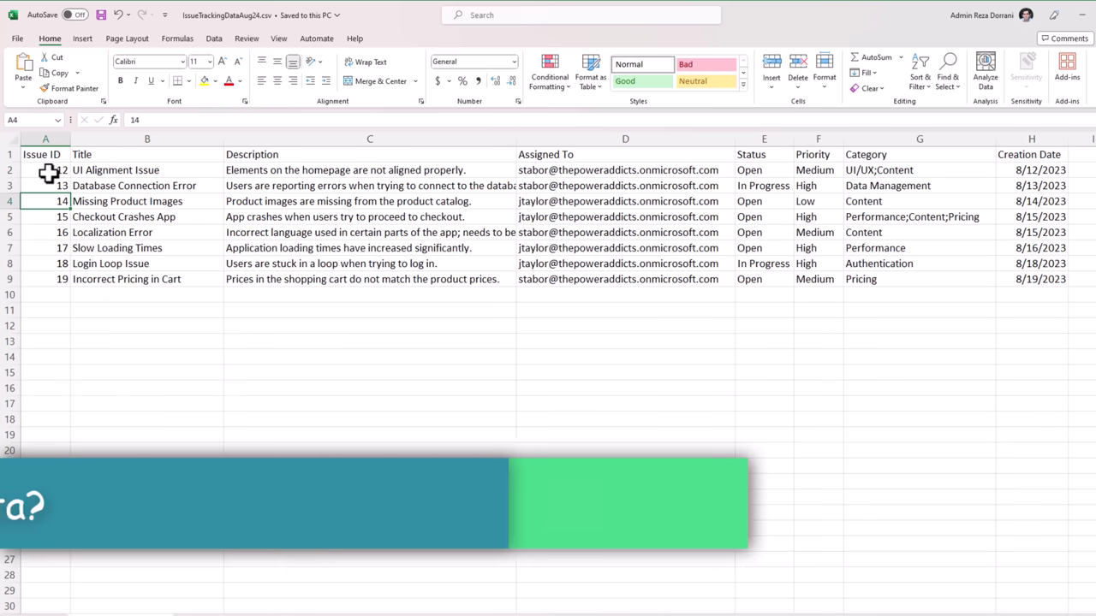
Clear Issue ID in A2, Title in B3, Description in C4 and Assigned To in D5 of IssueTrackingDataAug24.csv in Excel
{"action": "left_click", "coordinate": [47, 102]}
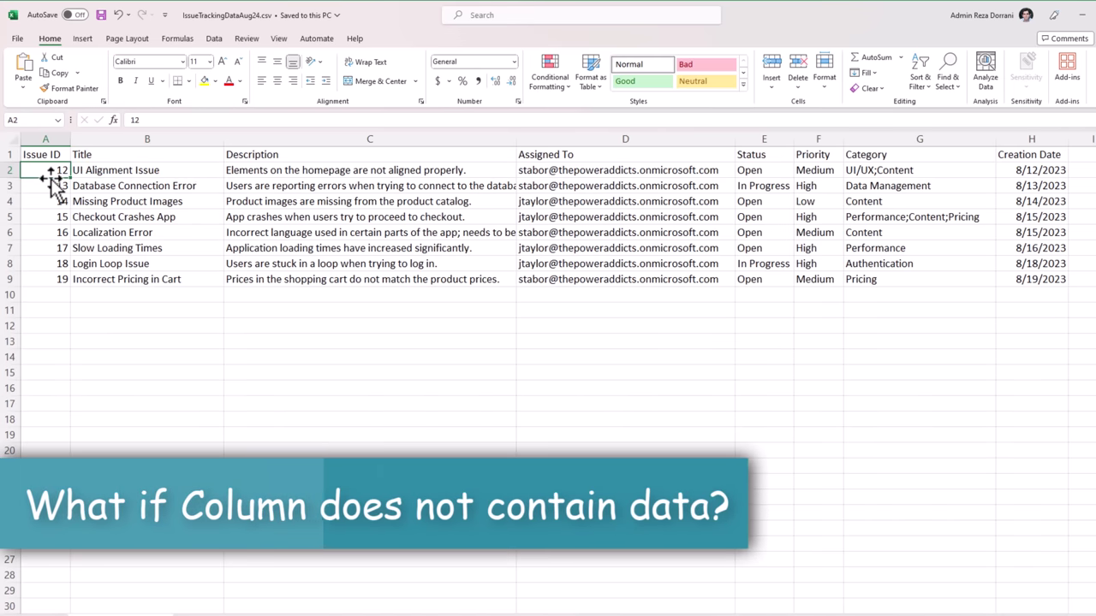
{"action": "key", "text": "Delete"}
{"action": "left_click", "coordinate": [120, 185]}
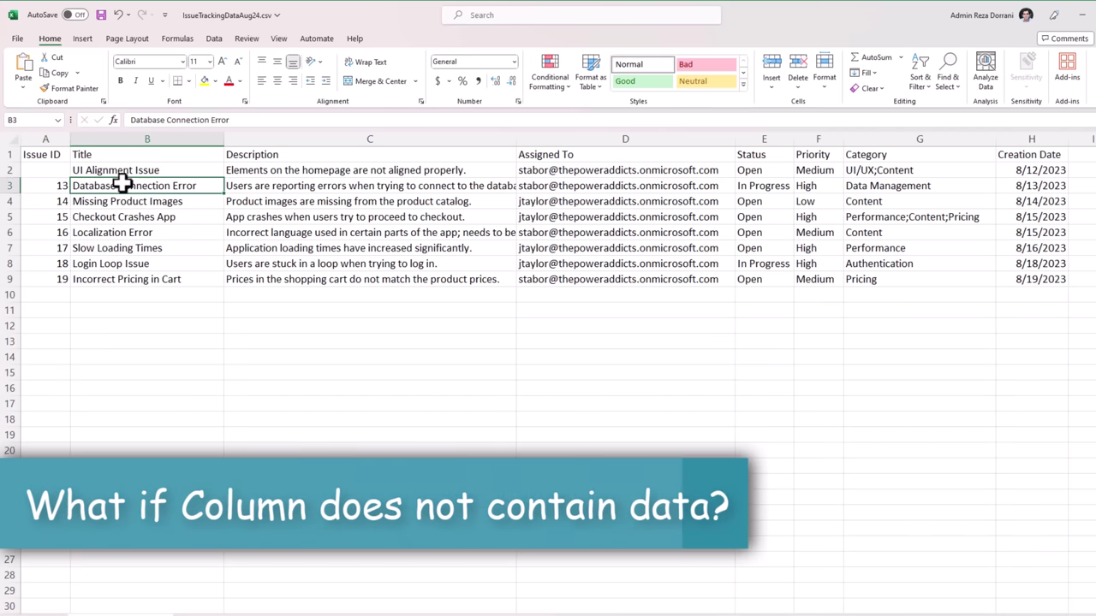
{"action": "key", "text": "Delete"}
{"action": "left_click", "coordinate": [253, 203]}
{"action": "key", "text": "Delete"}
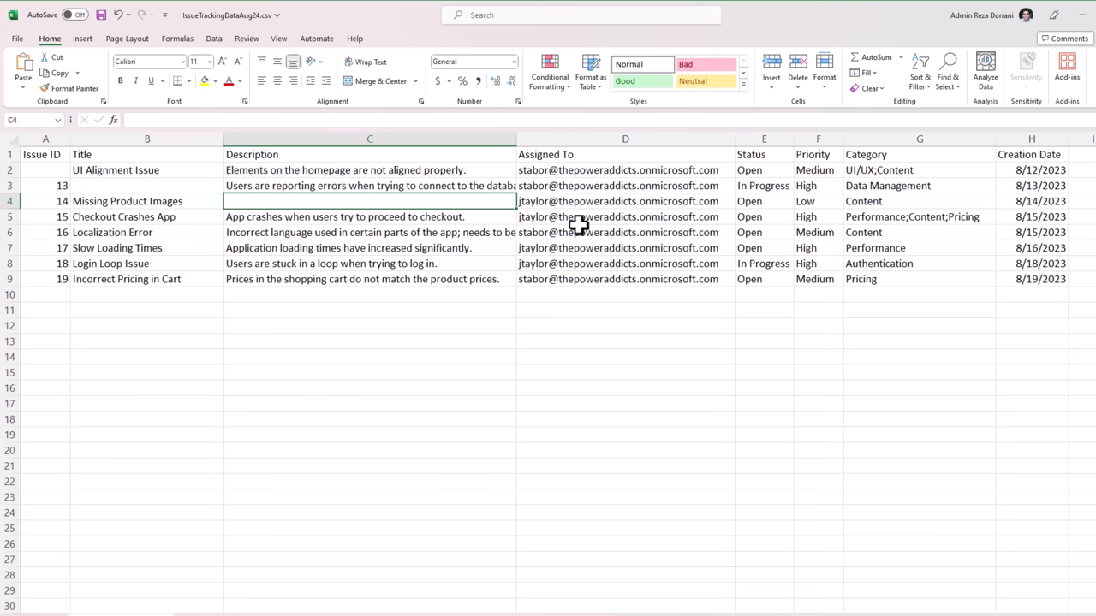
{"action": "left_click", "coordinate": [574, 219]}
{"action": "key", "text": "Delete"}
Clear Status in E6, Priority in F7, Category in G8 and Creation Date in H9 of the CSV file
{"action": "left_click", "coordinate": [748, 233]}
{"action": "key", "text": "Delete"}
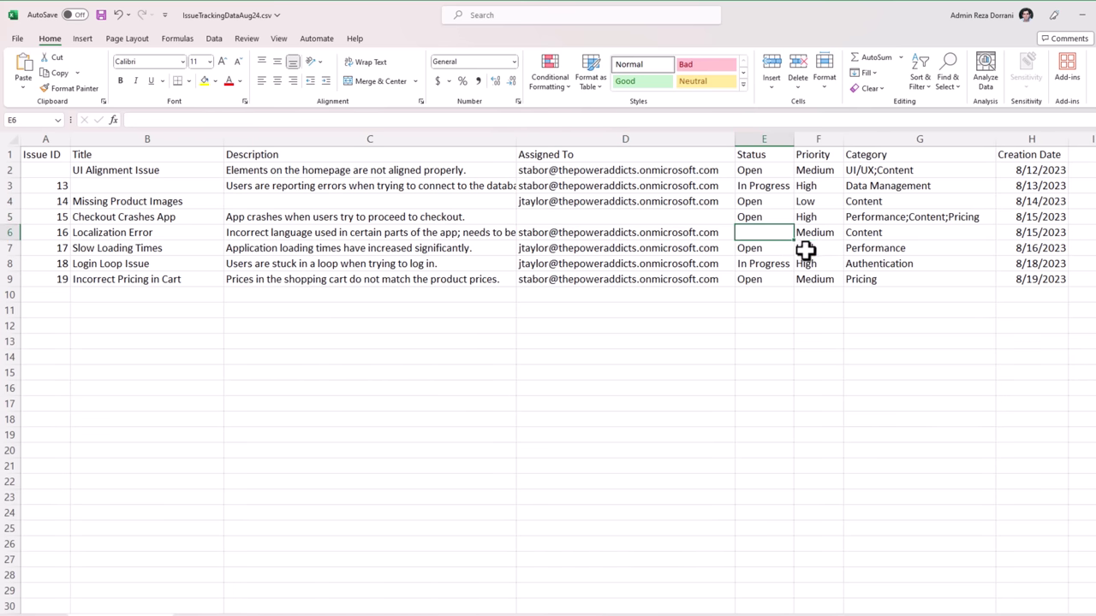
{"action": "left_click", "coordinate": [807, 249]}
{"action": "key", "text": "Delete"}
{"action": "left_click", "coordinate": [873, 264]}
{"action": "key", "text": "Delete"}
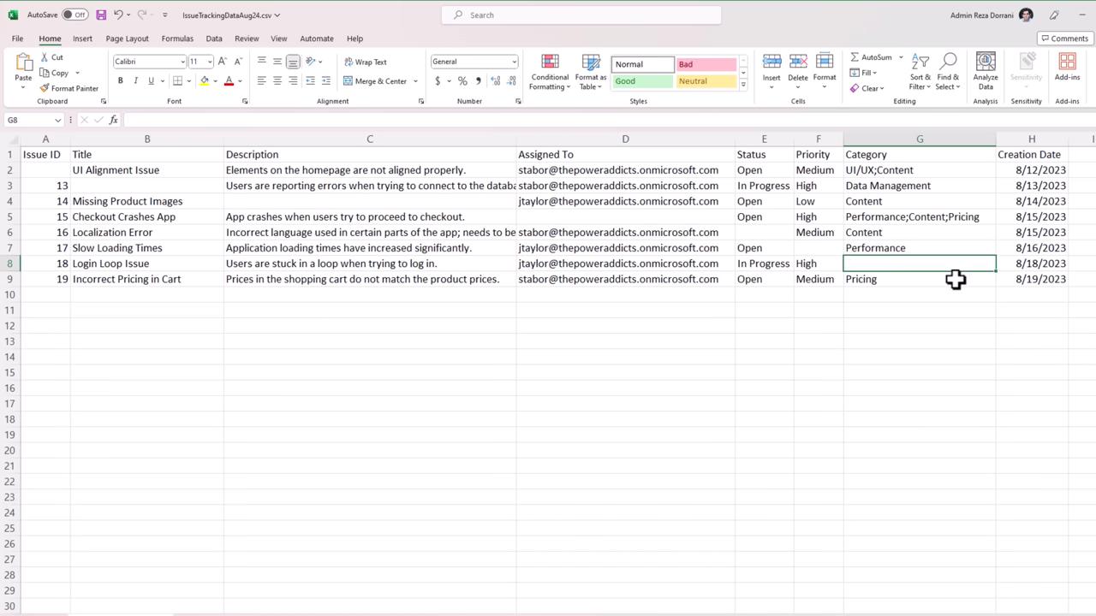
{"action": "left_click", "coordinate": [1034, 281]}
{"action": "key", "text": "Delete"}
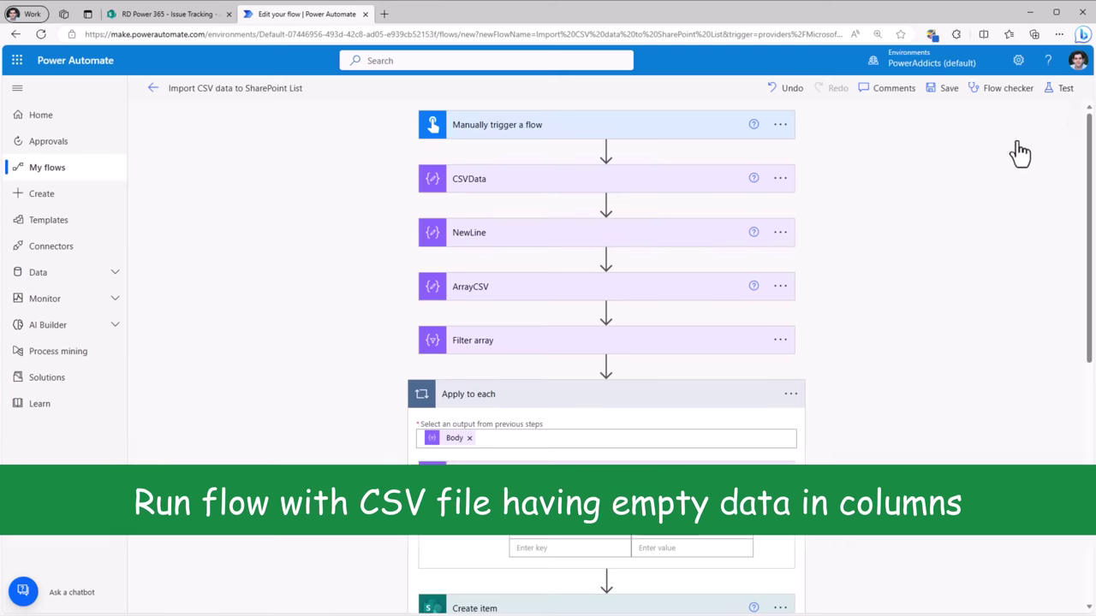
Switch to Power Automate and run the flow as a test with the edited IssueTrackingDataAug24.csv
{"action": "left_click", "coordinate": [1068, 86]}
{"action": "left_click", "coordinate": [884, 592]}
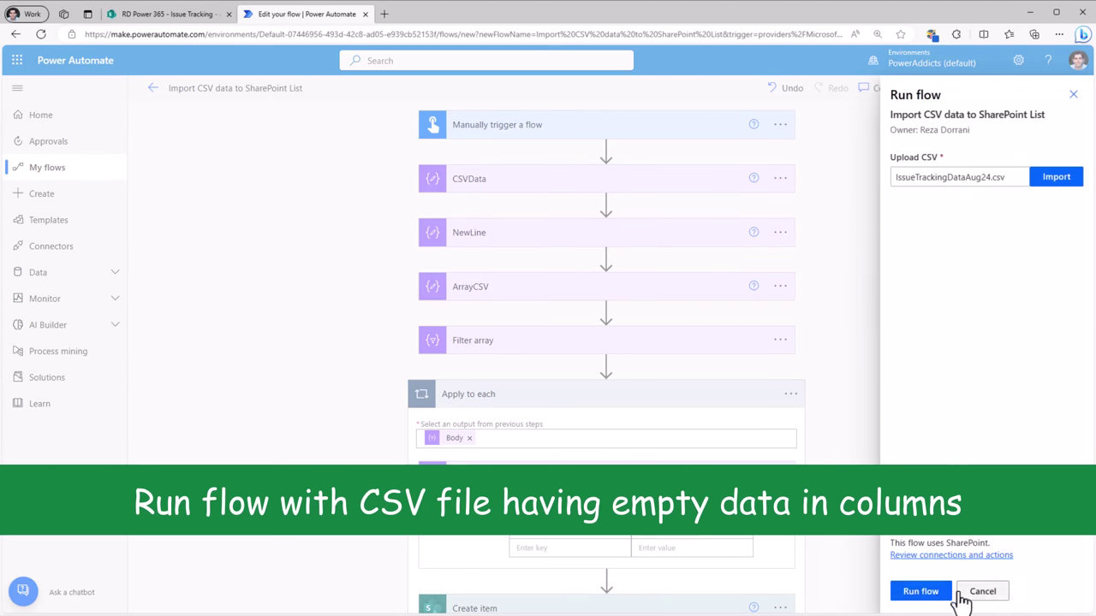
{"action": "left_click", "coordinate": [929, 591]}
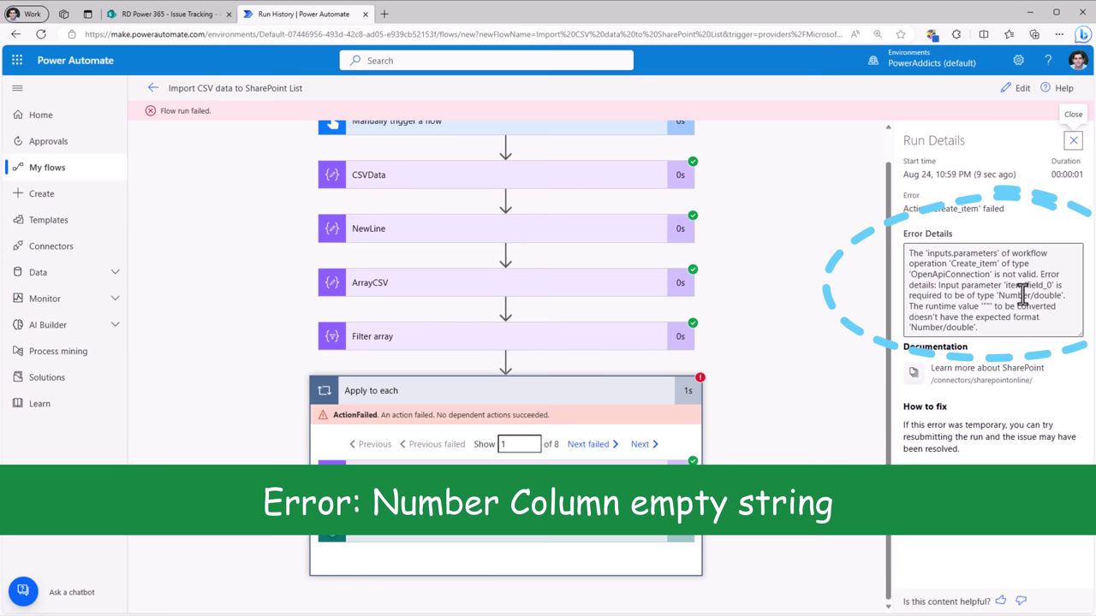
Examine the run's error details and compare the first Apply to each iterations with the CSV rows, up to the blank Assigned To cell
{"action": "double_click", "coordinate": [986, 306]}
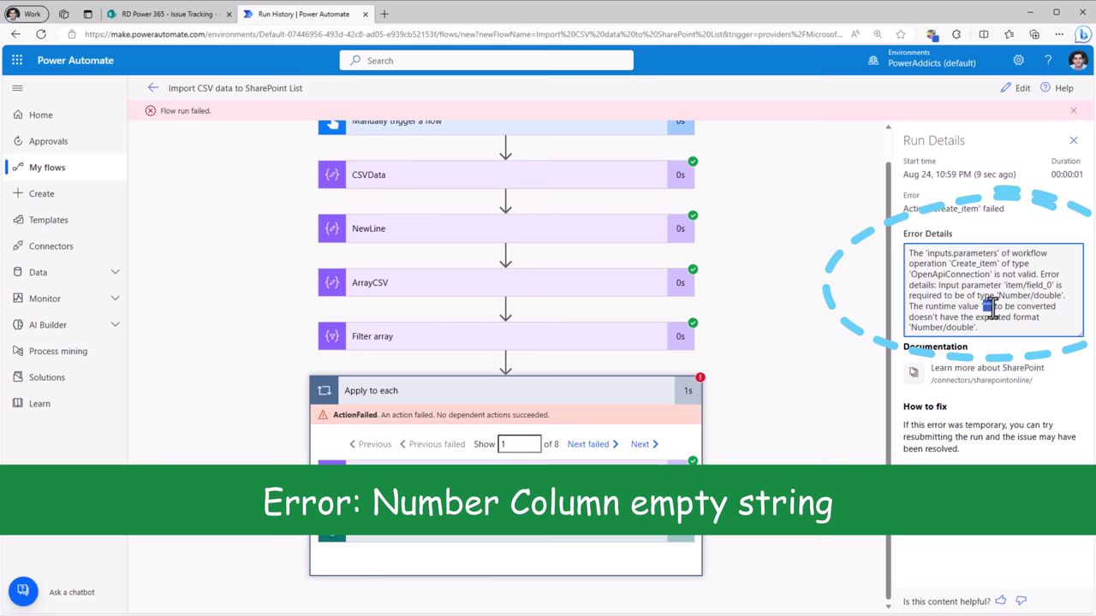
{"action": "left_click", "coordinate": [649, 446]}
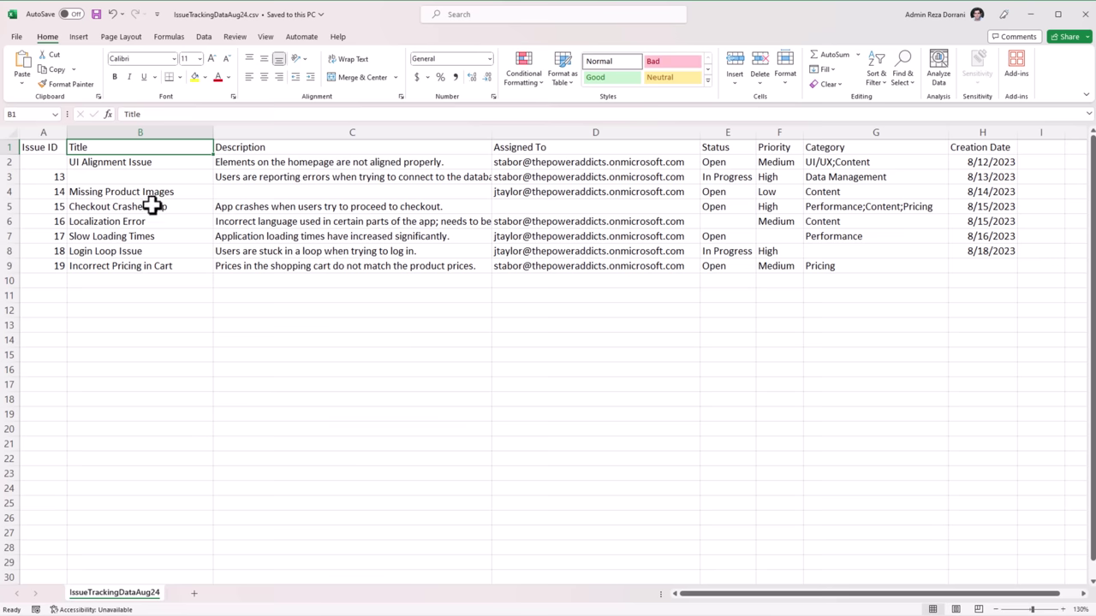
{"action": "left_click", "coordinate": [1026, 16]}
{"action": "left_click", "coordinate": [644, 447]}
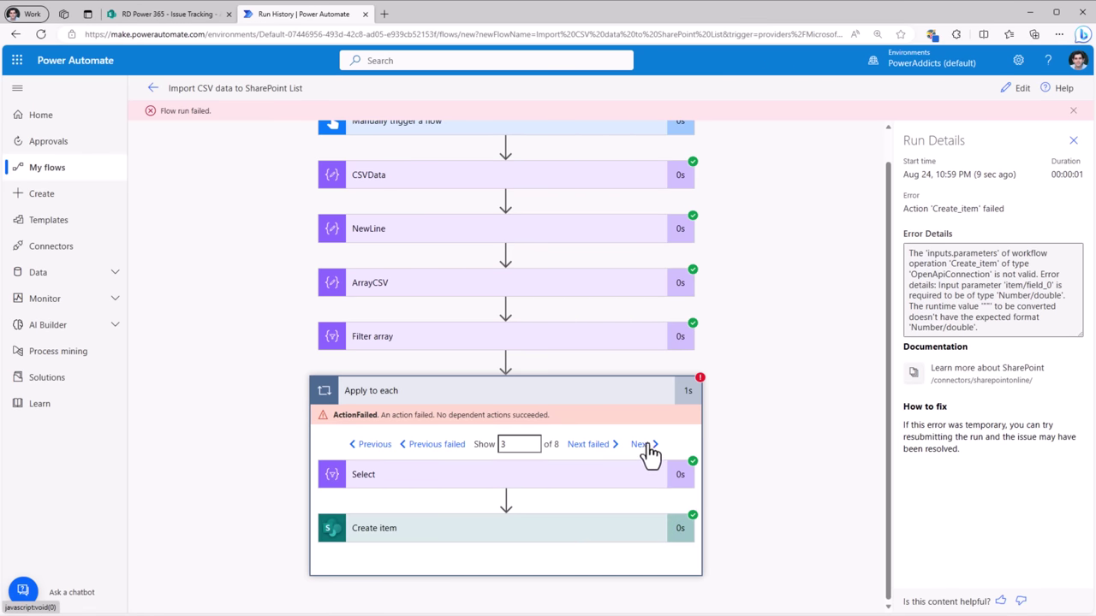
{"action": "left_click", "coordinate": [648, 449]}
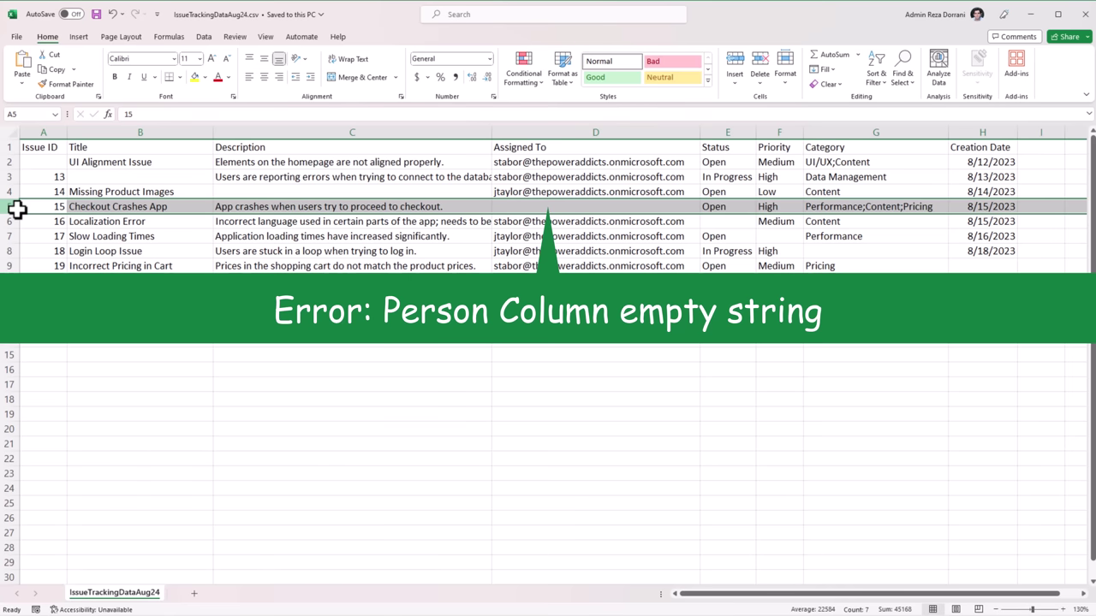
{"action": "left_click", "coordinate": [545, 208]}
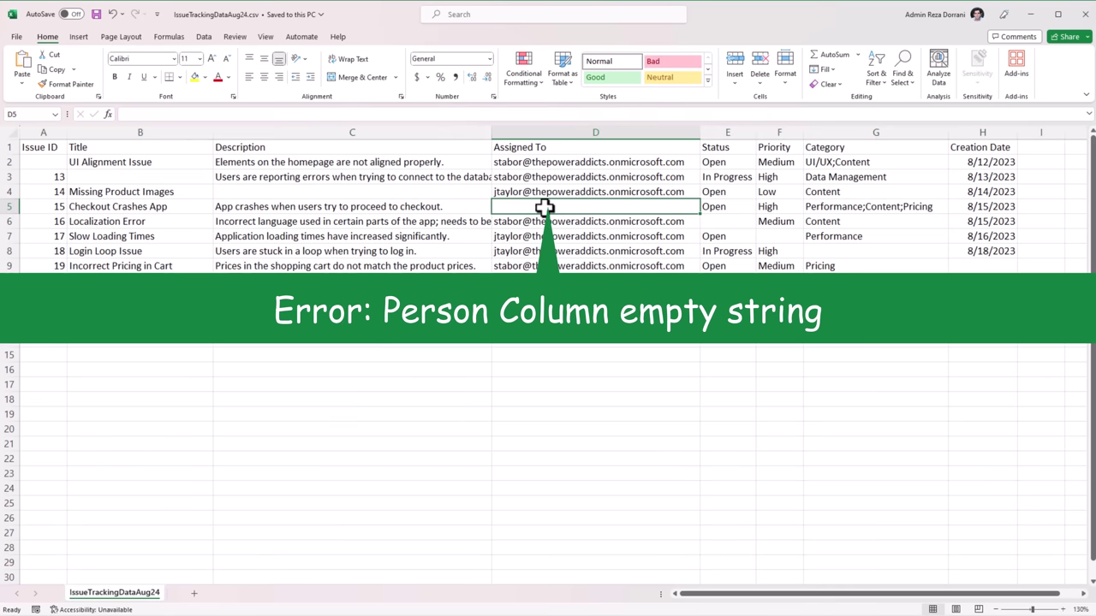
{"action": "left_click", "coordinate": [1029, 14]}
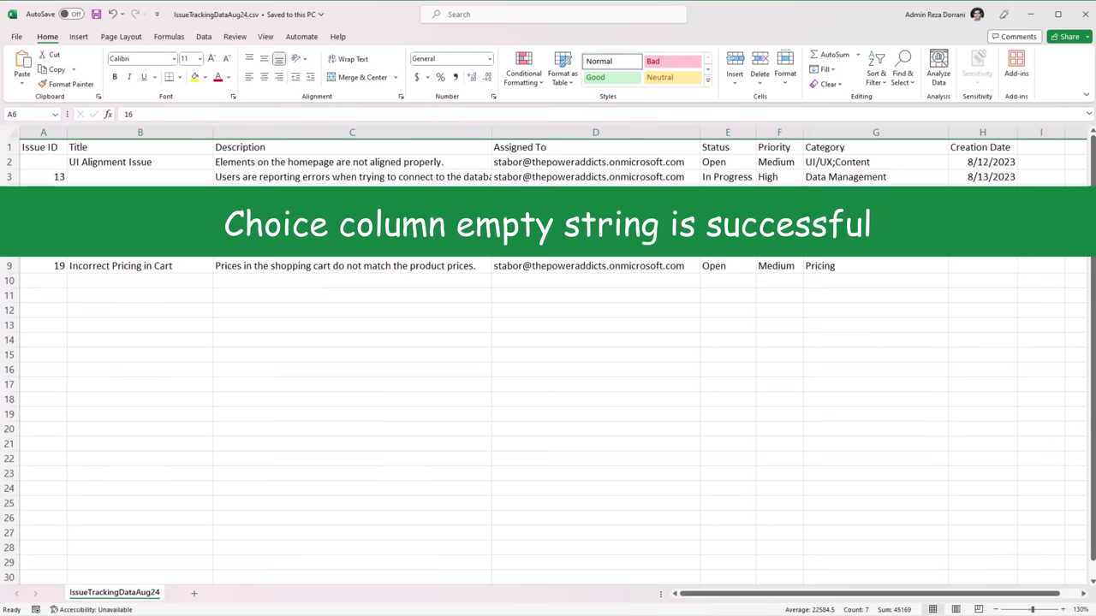
Compare CSV rows 6 to 8, with blank Status, Priority and Category, against the remaining Apply to each iterations through the last one
{"action": "left_click", "coordinate": [9, 222]}
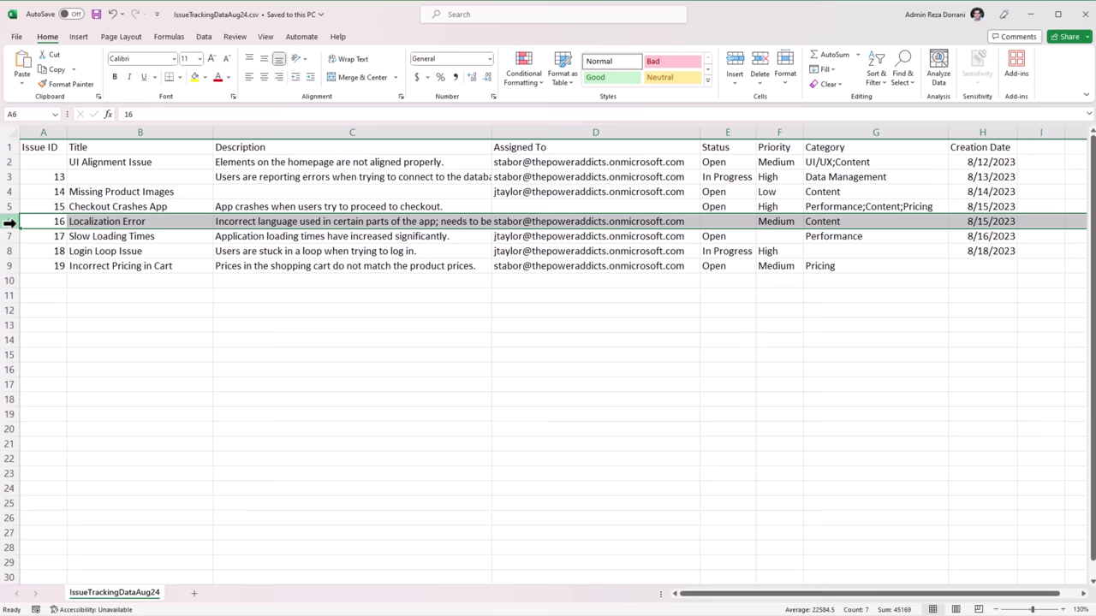
{"action": "left_click", "coordinate": [9, 238]}
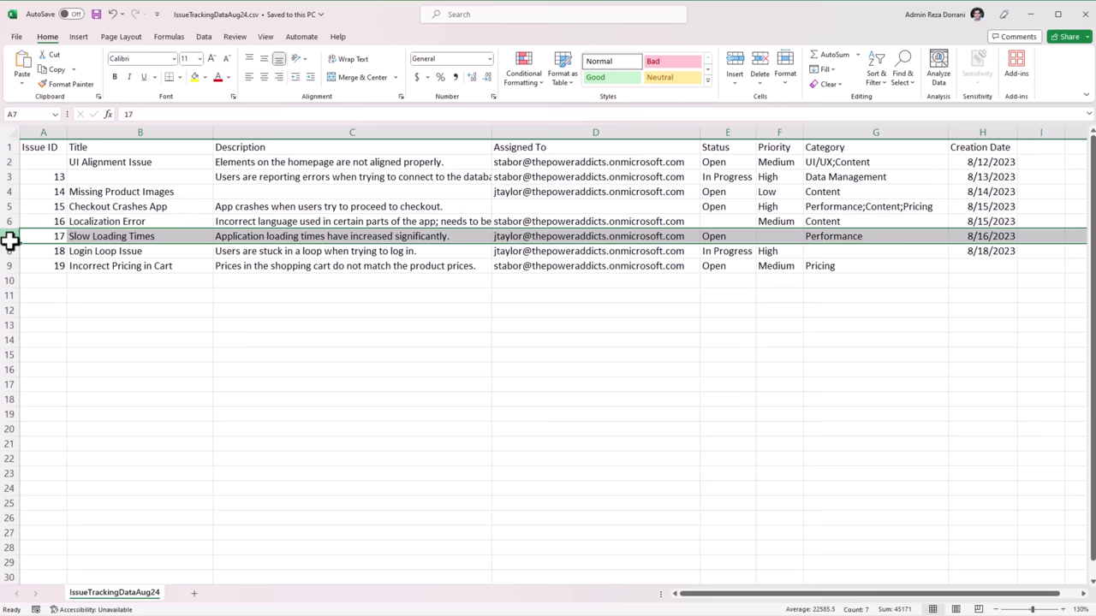
{"action": "left_click", "coordinate": [6, 251]}
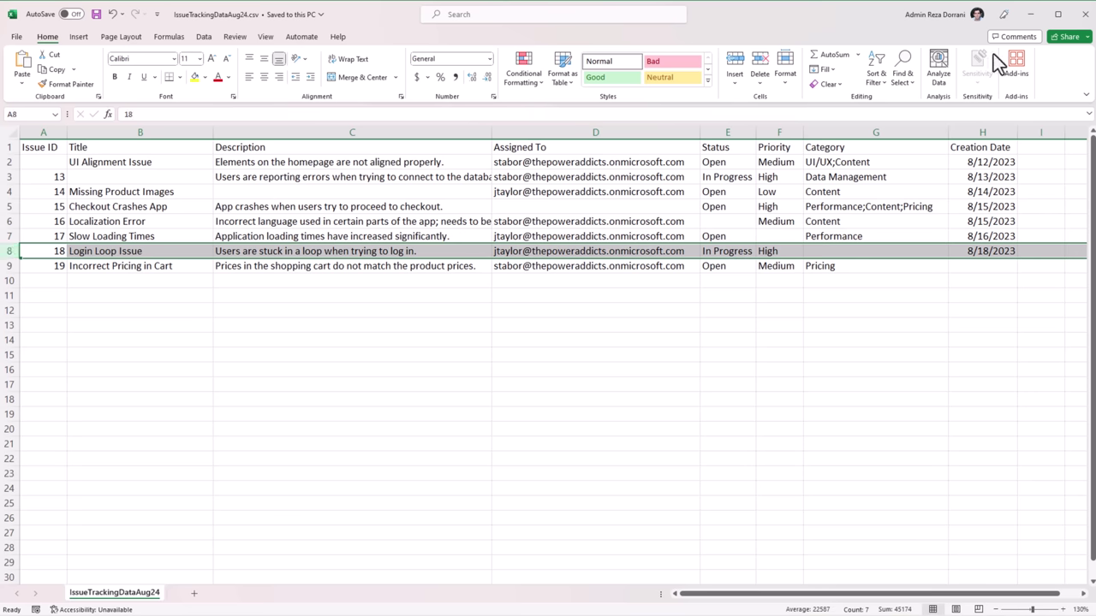
{"action": "left_click", "coordinate": [1030, 14]}
{"action": "left_click", "coordinate": [638, 451]}
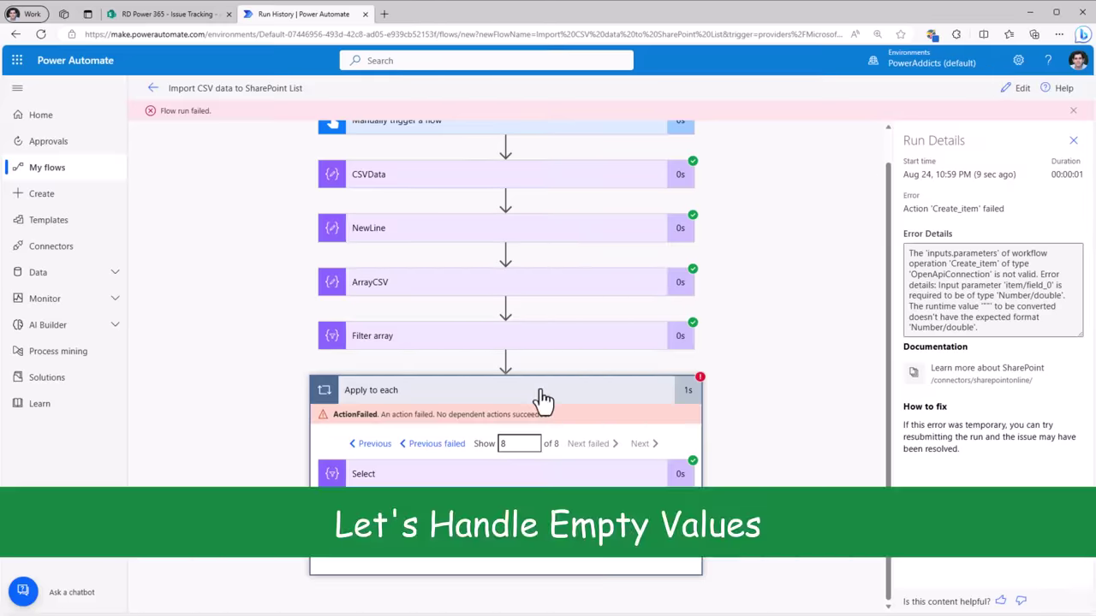
Edit the flow and start Create item's Issue ID expression with if(equals(split(item(),',')?[0],''),null, to handle empty values
{"action": "left_click", "coordinate": [1023, 89]}
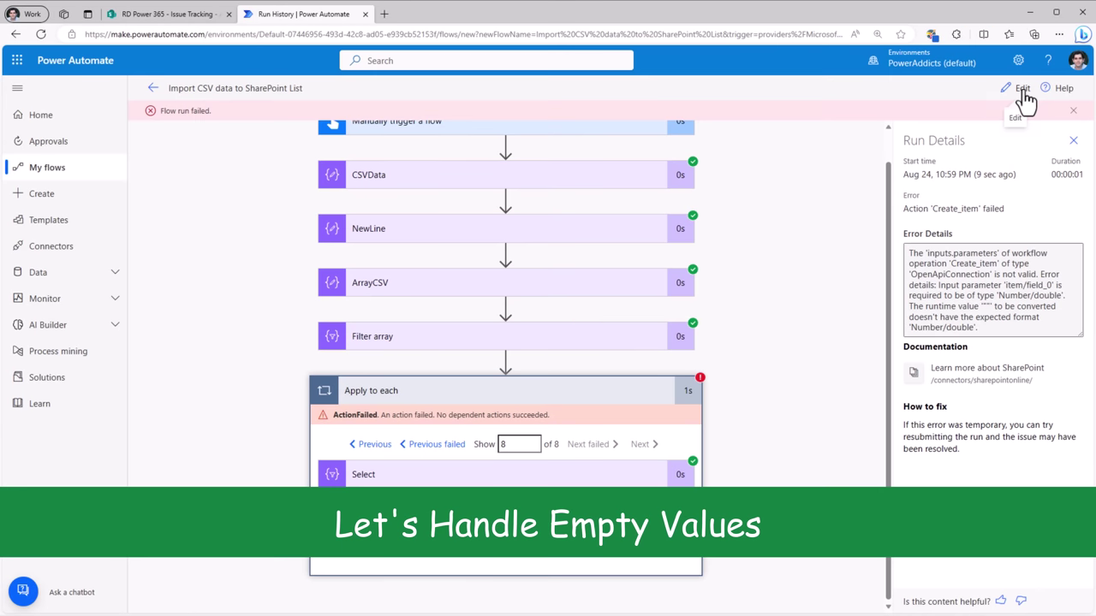
{"action": "scroll", "coordinate": [610, 333], "scroll_direction": "down", "scroll_amount": 10}
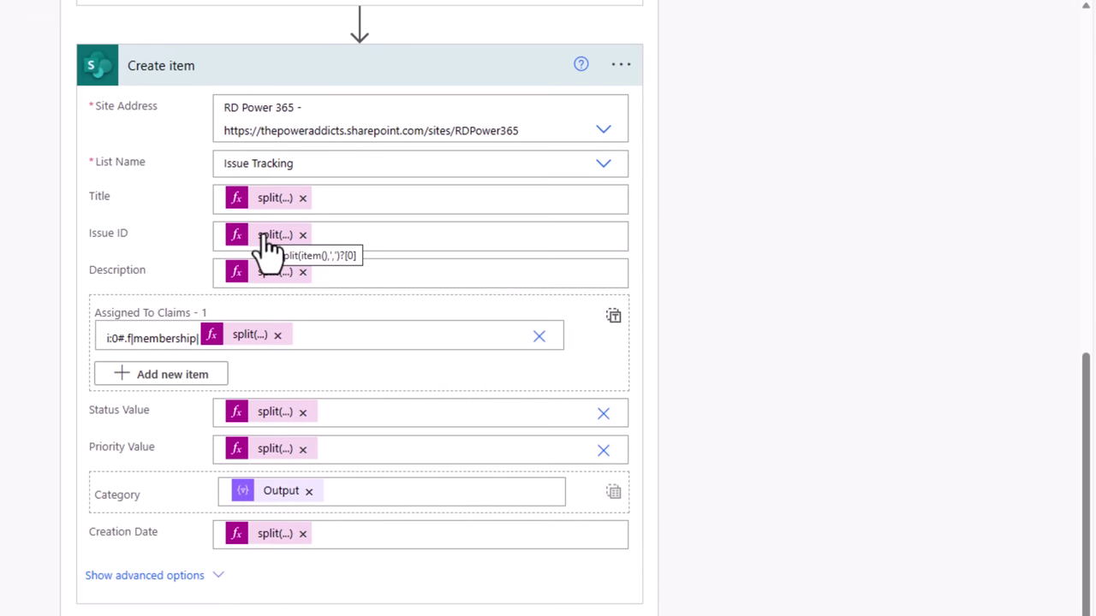
{"action": "left_click", "coordinate": [268, 244]}
{"action": "left_click", "coordinate": [761, 399]}
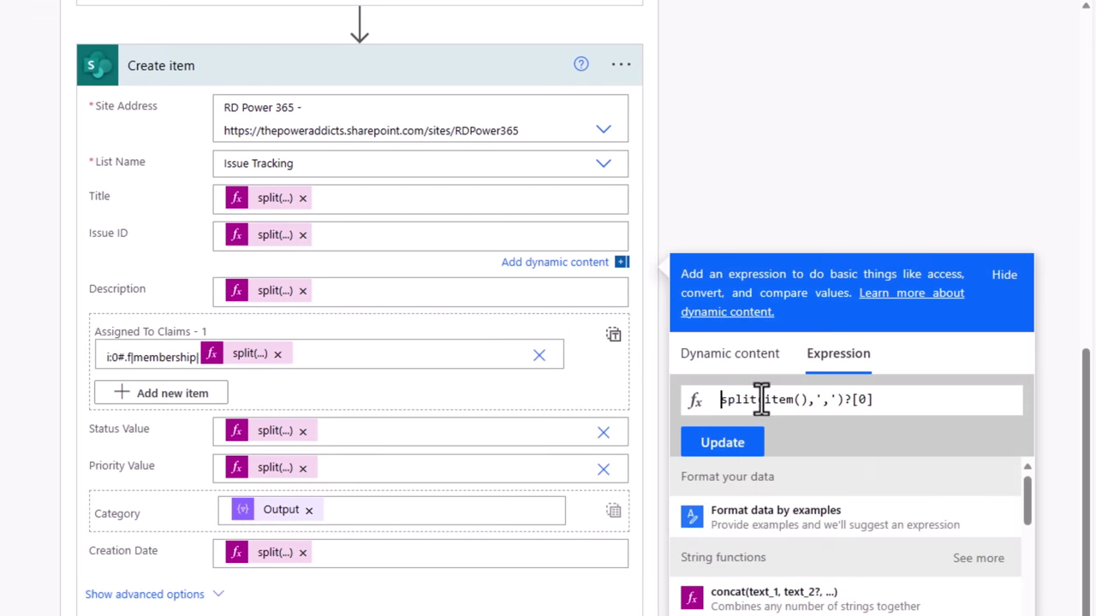
{"action": "left_click_drag", "start_coordinate": [882, 399], "coordinate": [719, 399]}
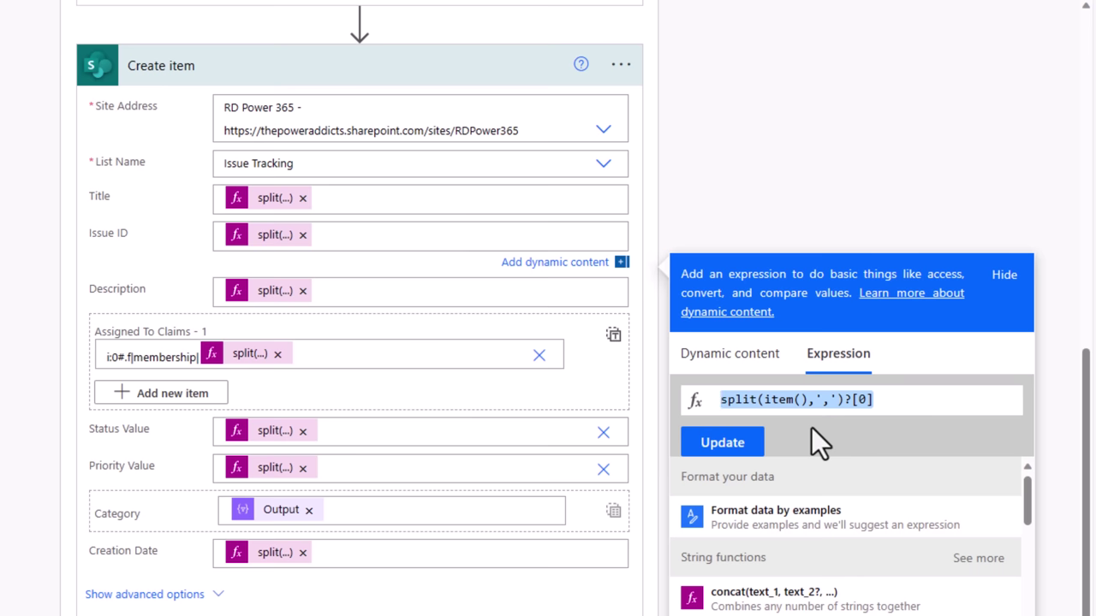
{"action": "key", "text": "Left"}
{"action": "type", "text": "if"}
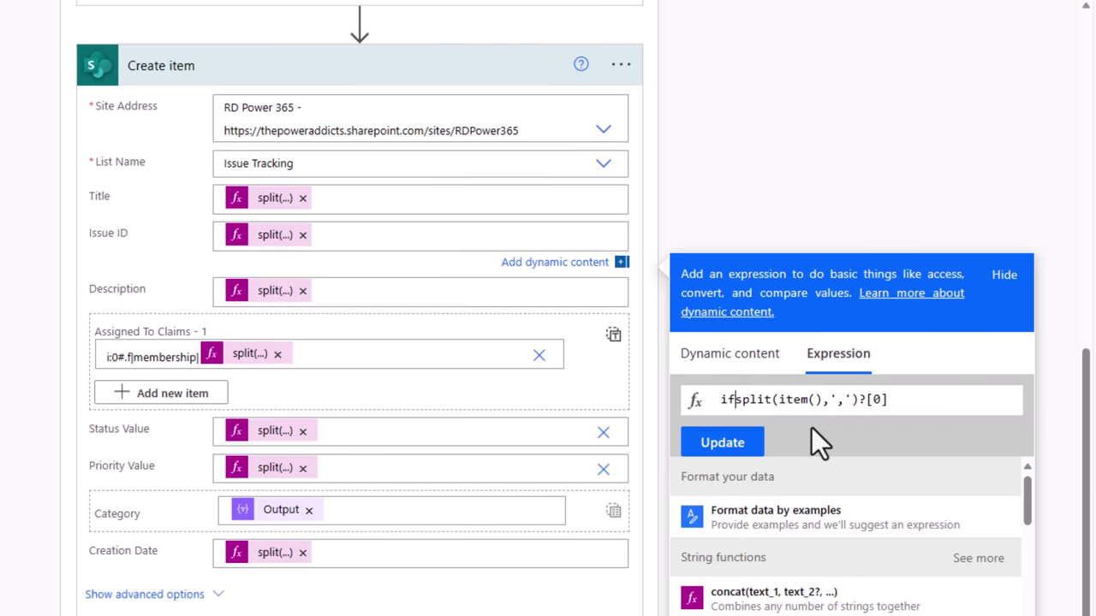
{"action": "type", "text": "(equa"}
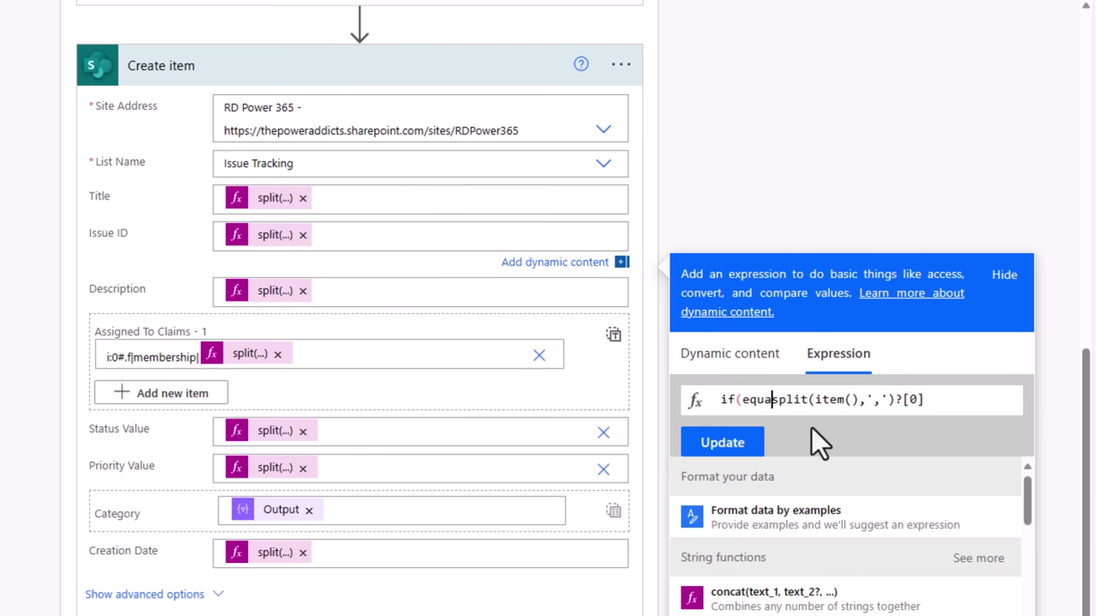
{"action": "type", "text": "ls("}
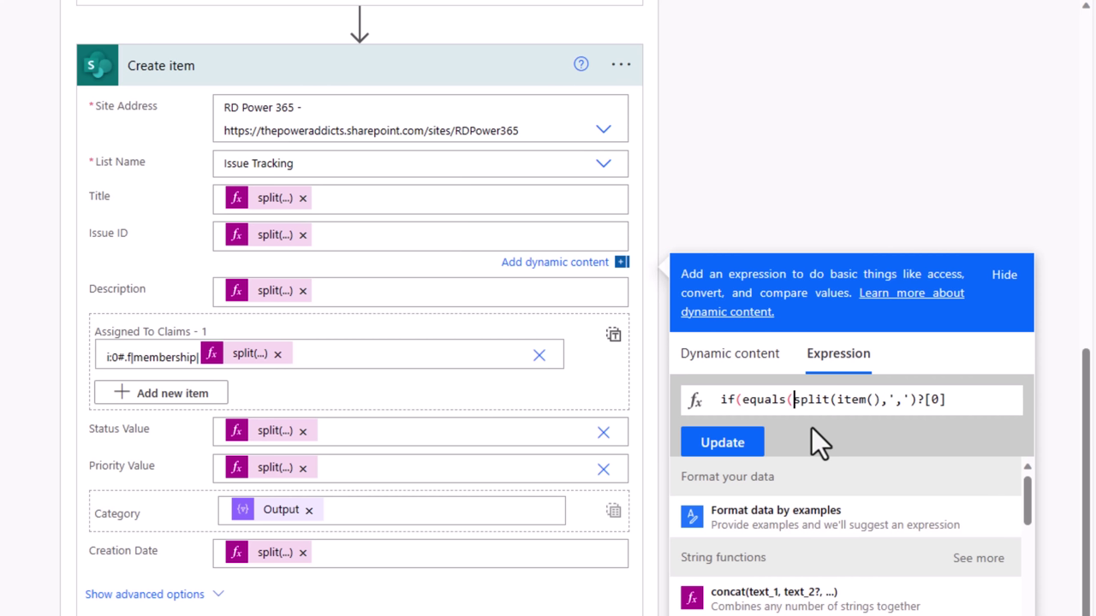
{"action": "type", "text": ",''),null,"}
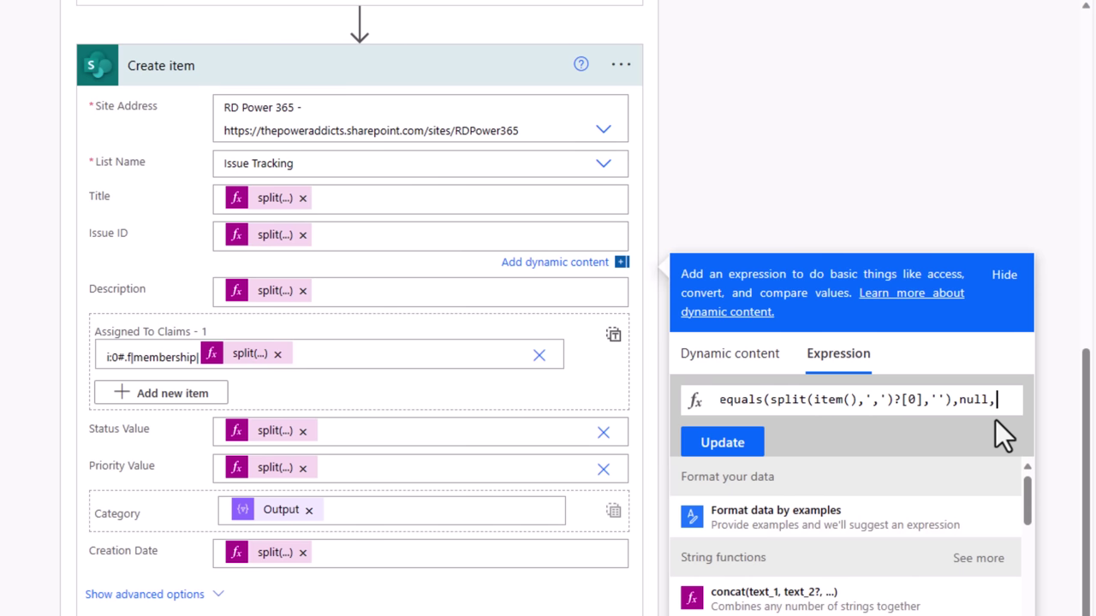
Complete the Issue ID expression with split(item(),',')?[0] as the if function's false value, and update the field
{"action": "left_click_drag", "start_coordinate": [770, 400], "coordinate": [924, 400]}
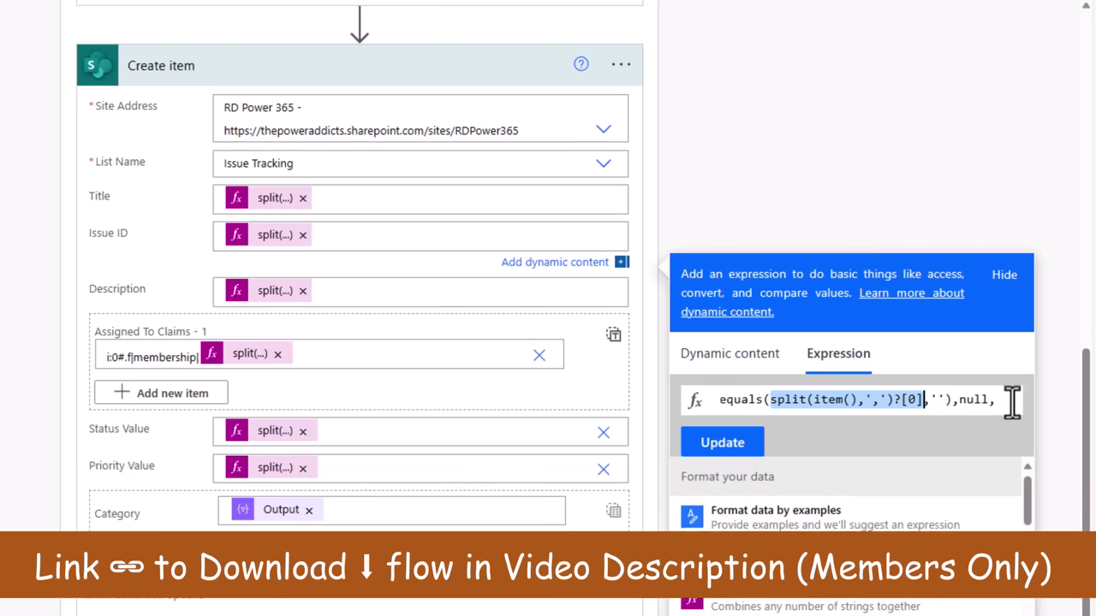
{"action": "key", "text": "ctrl+c"}
{"action": "left_click", "coordinate": [1012, 400]}
{"action": "key", "text": "ctrl+v"}
{"action": "type", "text": ")"}
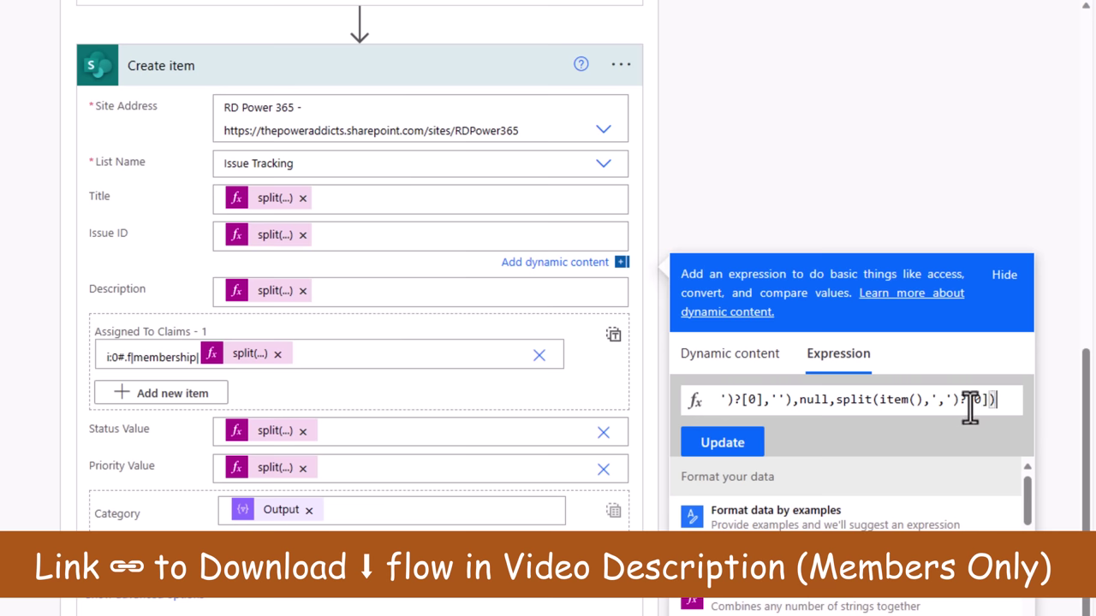
{"action": "left_click", "coordinate": [742, 454]}
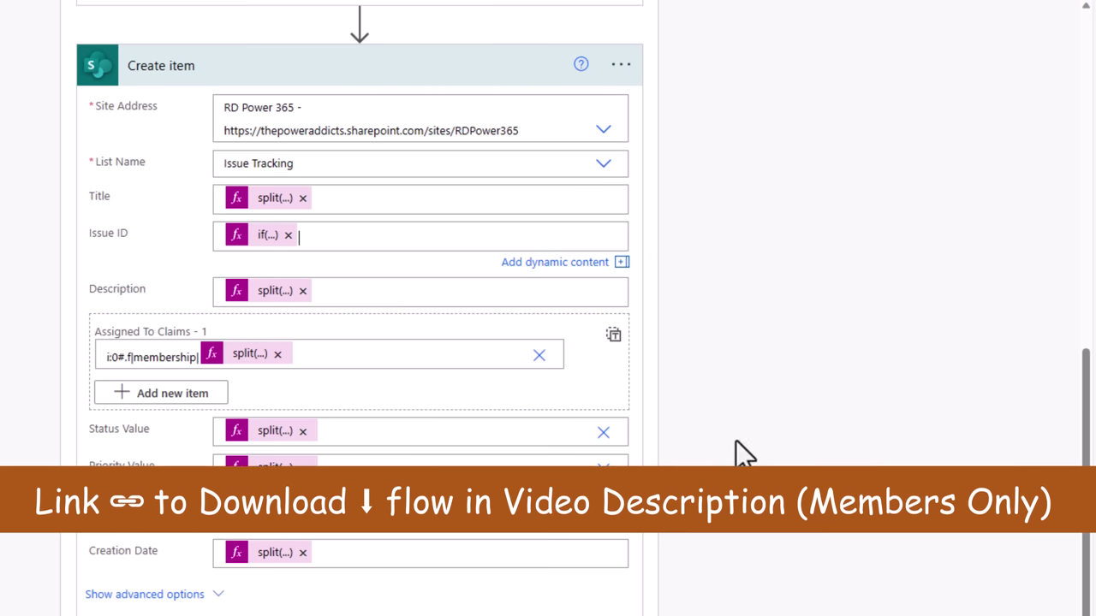
Change Create item's Creation Date expression to if(equals(split(item(),',')?[7],''),null,split(item(),',')?[7]) and update the field
{"action": "left_click", "coordinate": [265, 538]}
{"action": "left_click", "coordinate": [265, 526]}
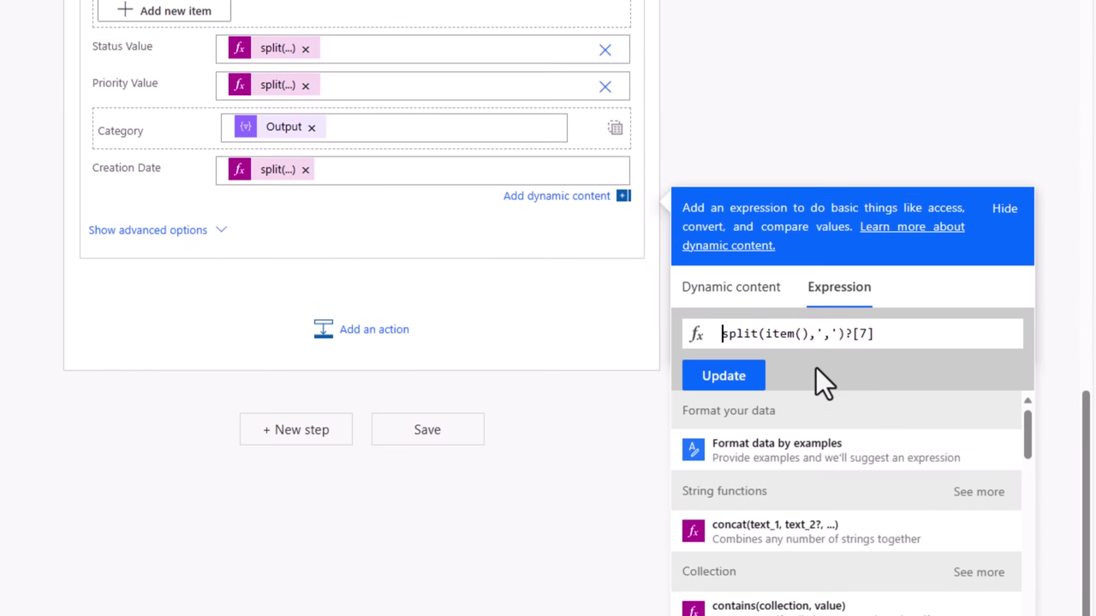
{"action": "left_click_drag", "start_coordinate": [891, 344], "coordinate": [649, 346]}
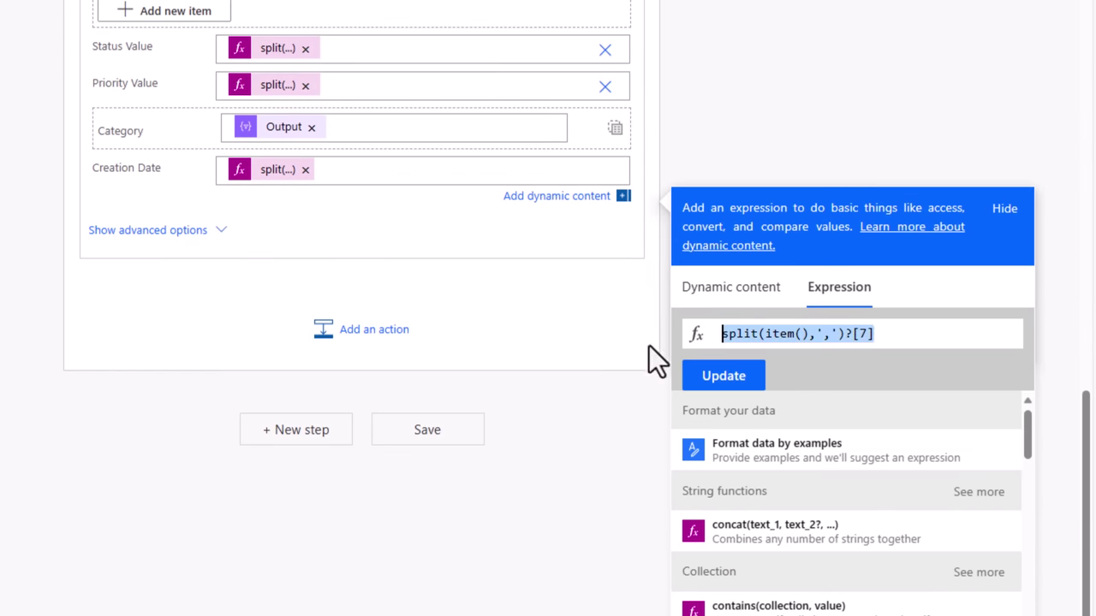
{"action": "left_click", "coordinate": [724, 390]}
{"action": "type", "text": "if(equals("}
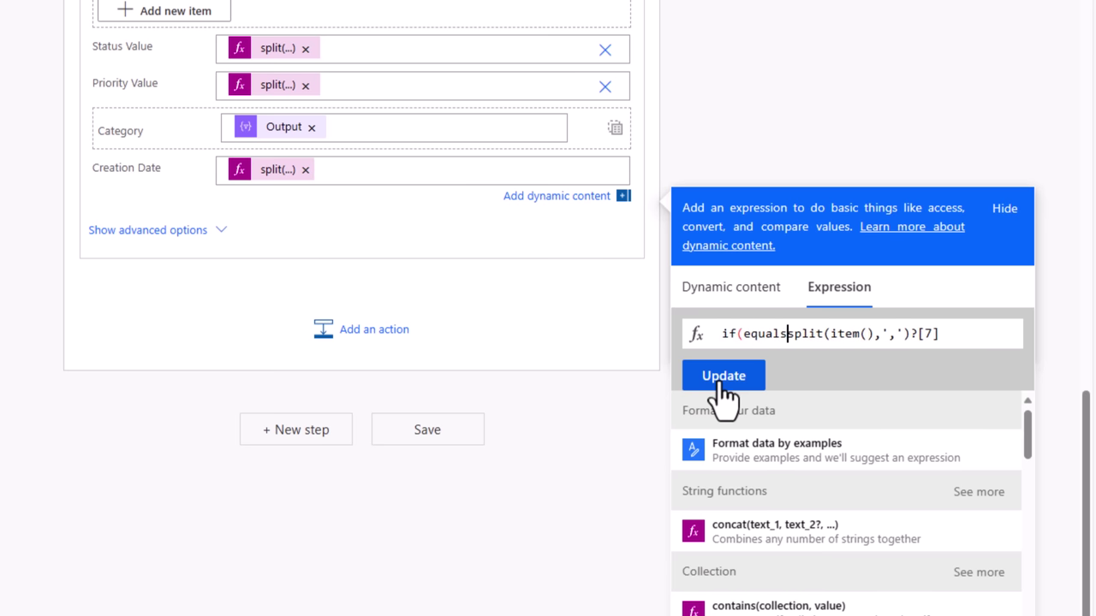
{"action": "left_click", "coordinate": [967, 343]}
{"action": "type", "text": ",''"}
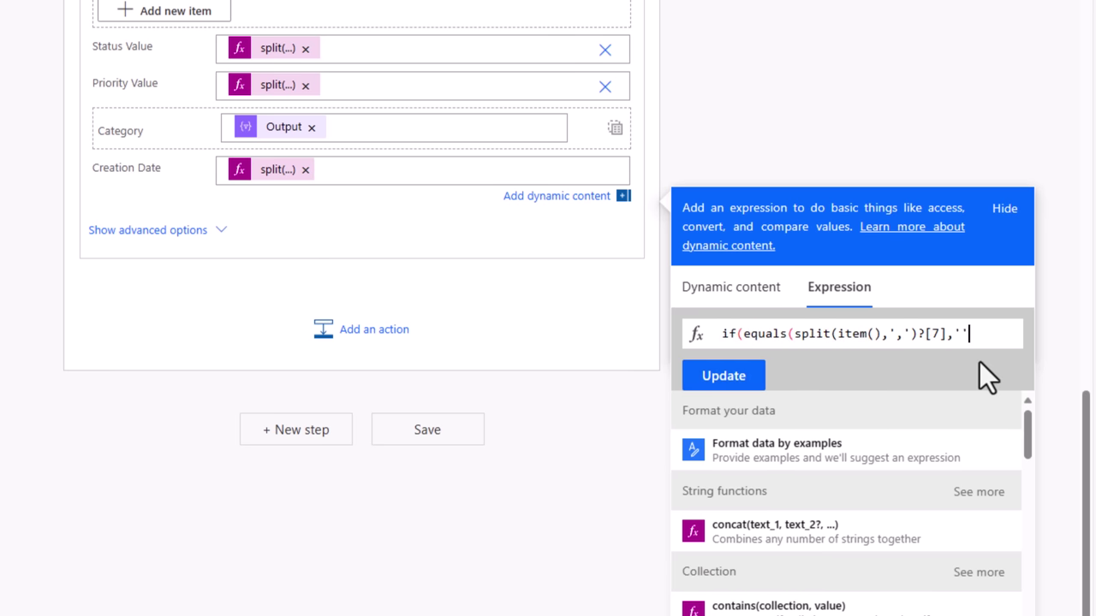
{"action": "type", "text": "),null"}
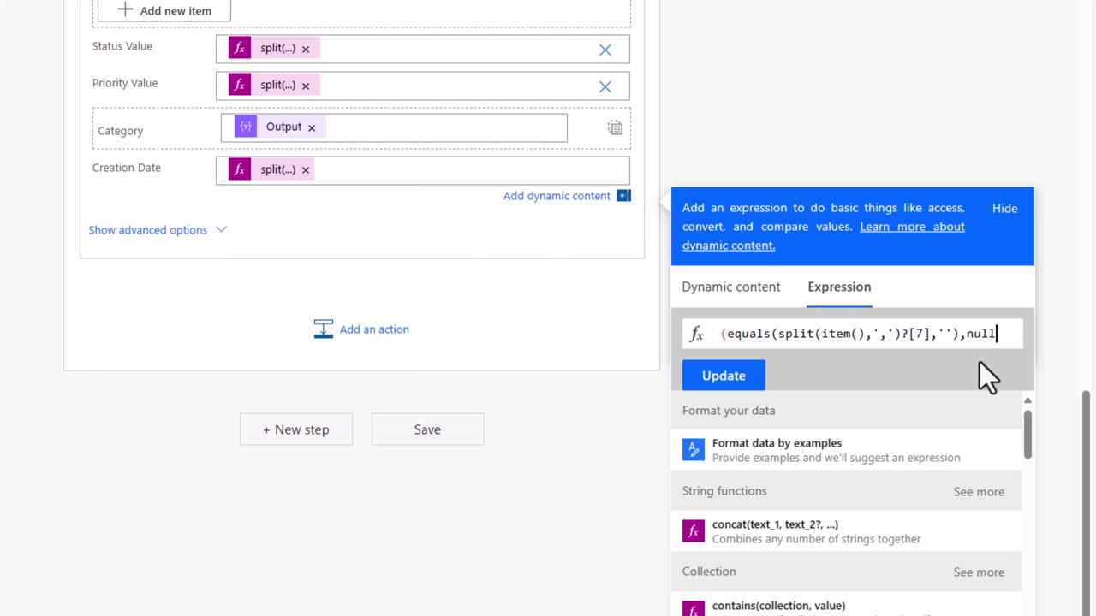
{"action": "type", "text": ","}
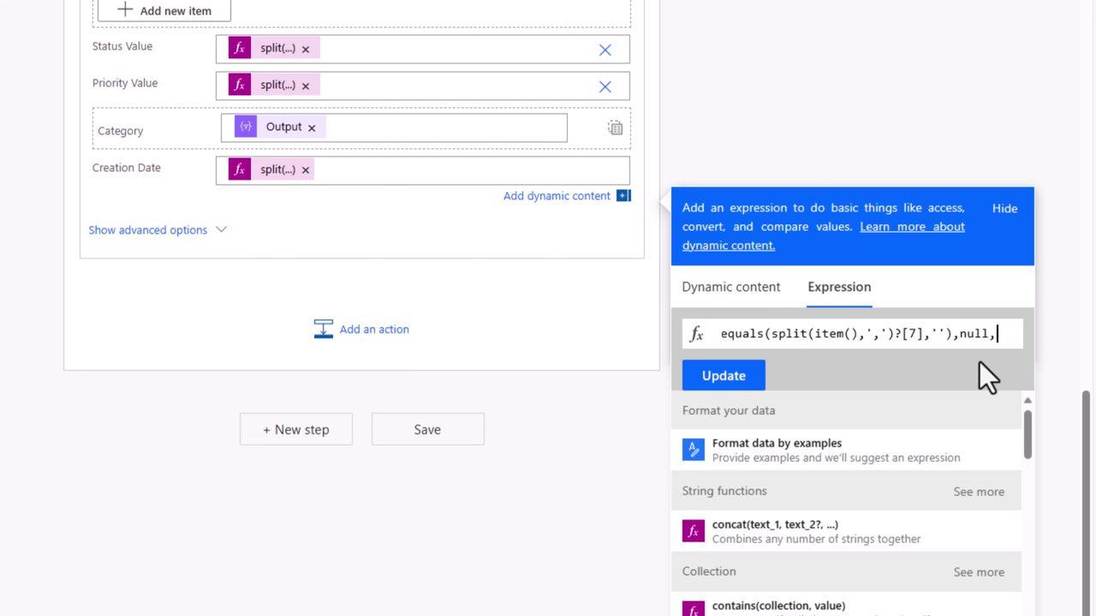
{"action": "key", "text": "ctrl+v"}
{"action": "type", "text": ")"}
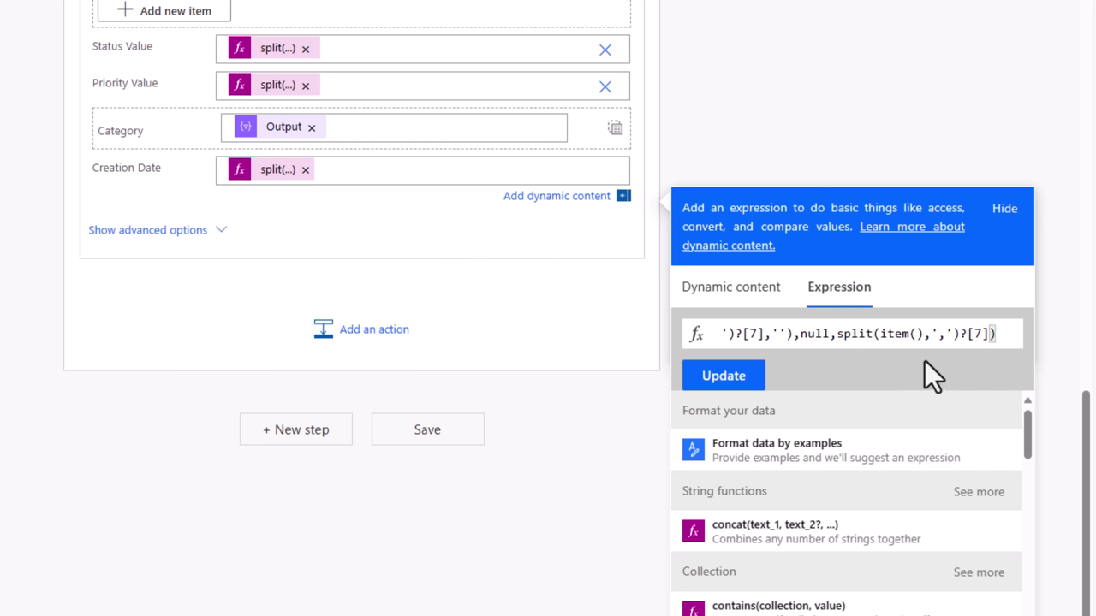
{"action": "left_click", "coordinate": [721, 377]}
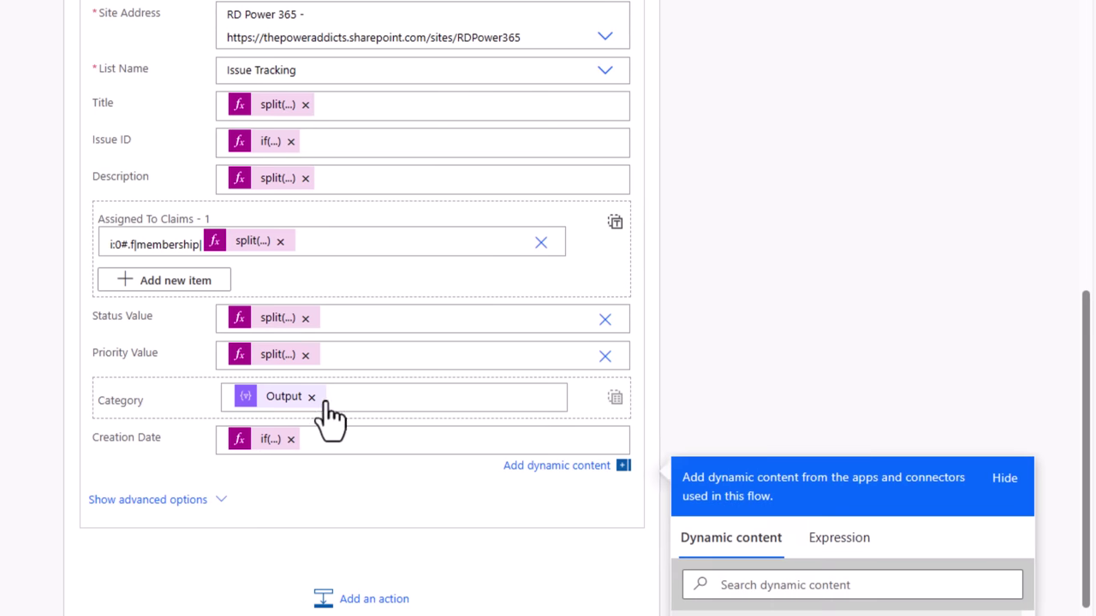
Clear Assigned To Claims and paste the expression if(equals(split(item(),',')?[3],''),null,concat('i:0#.f|membership|',split(item(),',')?[3])) for it
{"action": "scroll", "coordinate": [325, 421], "scroll_direction": "up", "scroll_amount": 2}
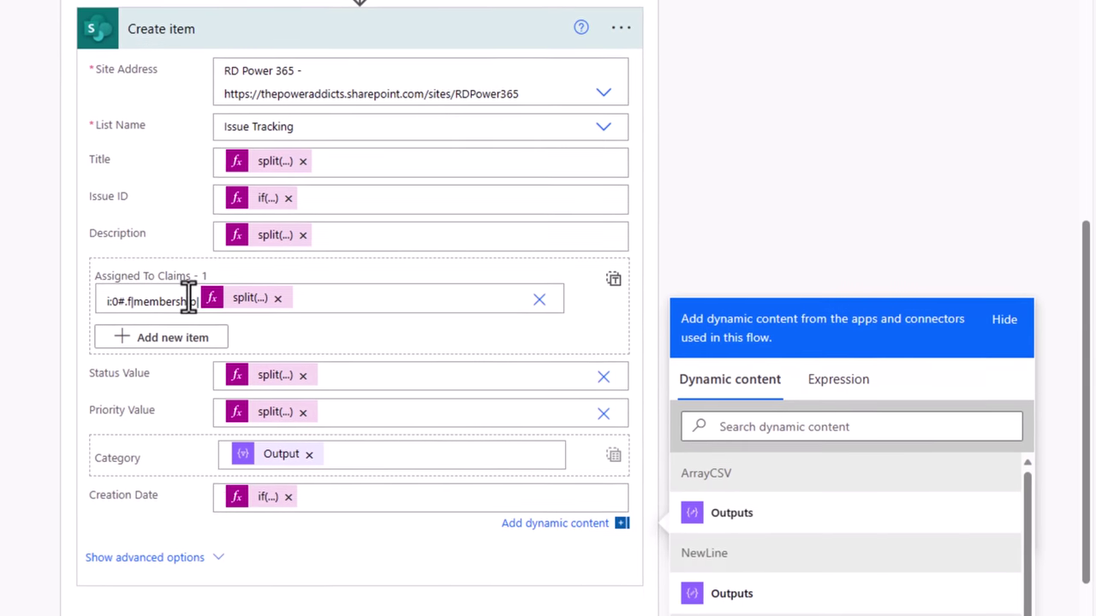
{"action": "left_click", "coordinate": [277, 294]}
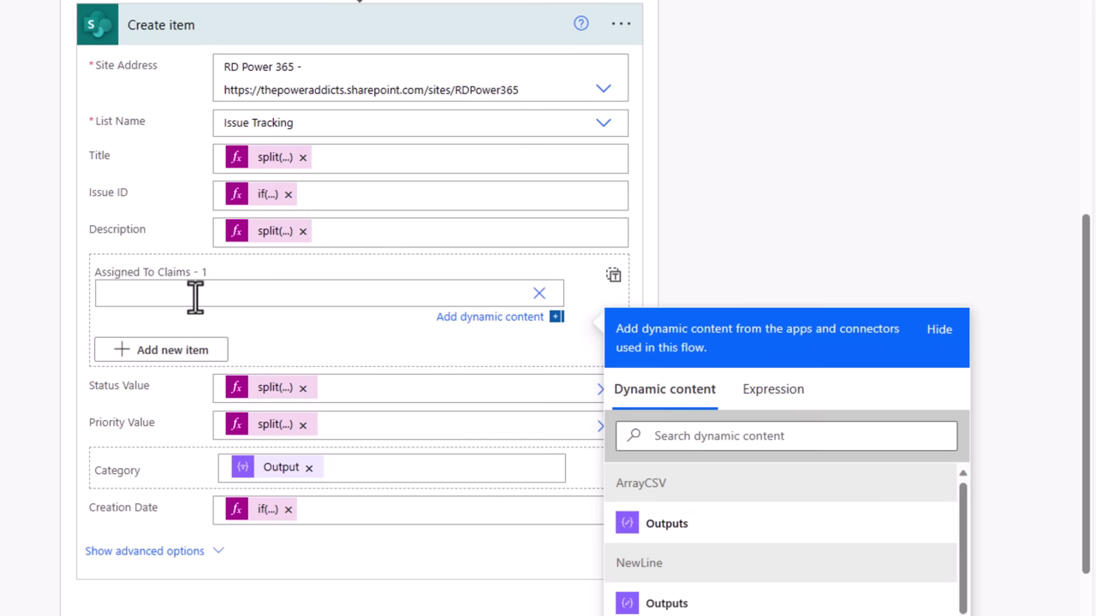
{"action": "left_click", "coordinate": [127, 296]}
{"action": "left_click", "coordinate": [771, 402]}
{"action": "key", "text": "ctrl+v"}
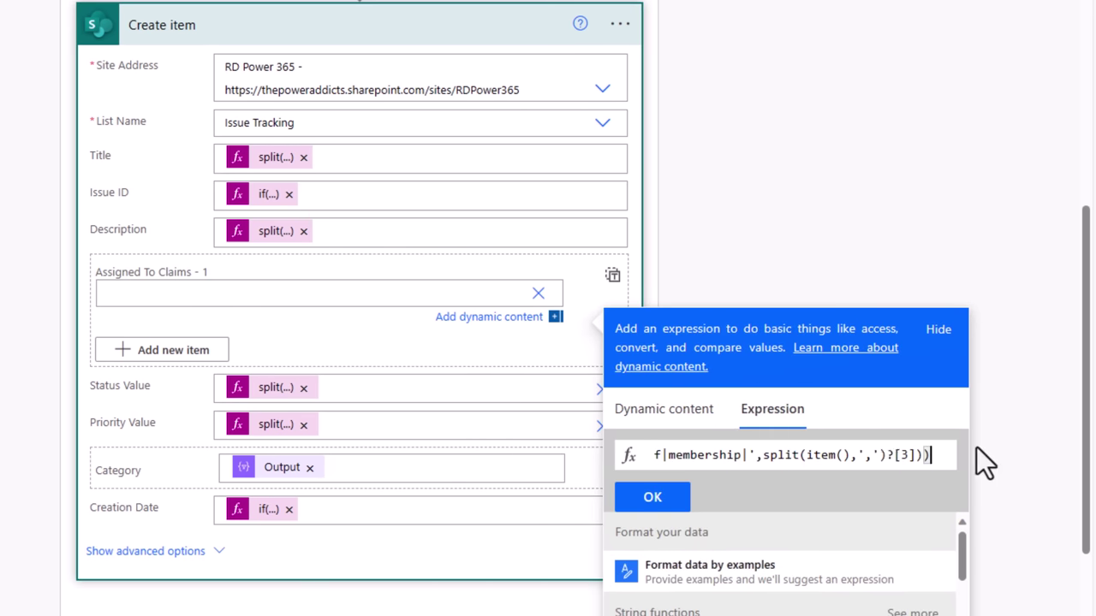
Examine the pasted Assigned To Claims expression from its equals condition through the null value and the start of its false value
{"action": "left_click", "coordinate": [675, 459]}
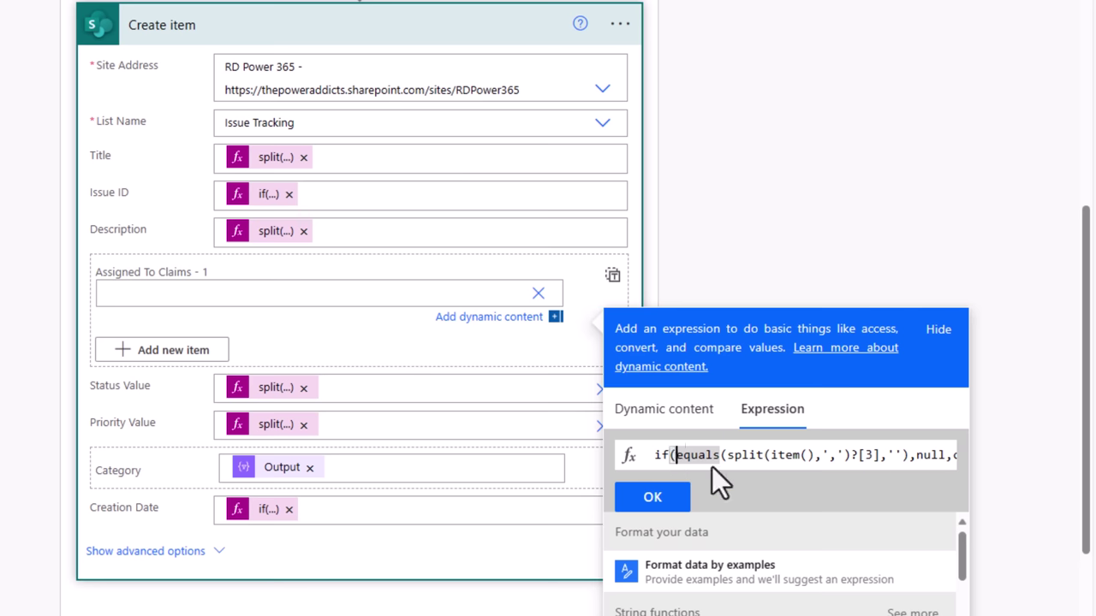
{"action": "left_click", "coordinate": [906, 456]}
{"action": "key", "text": "Right"}
{"action": "key", "text": "Right"}
{"action": "key", "text": "Right"}
{"action": "key", "text": "Right"}
{"action": "key", "text": "Right"}
{"action": "key", "text": "Right"}
{"action": "key", "text": "Right"}
{"action": "key", "text": "Right"}
{"action": "key", "text": "Right"}
{"action": "key", "text": "Right"}
{"action": "key", "text": "Right"}
{"action": "key", "text": "Right"}
{"action": "key", "text": "Right"}
{"action": "key", "text": "Right"}
{"action": "key", "text": "Right"}
{"action": "key", "text": "Right"}
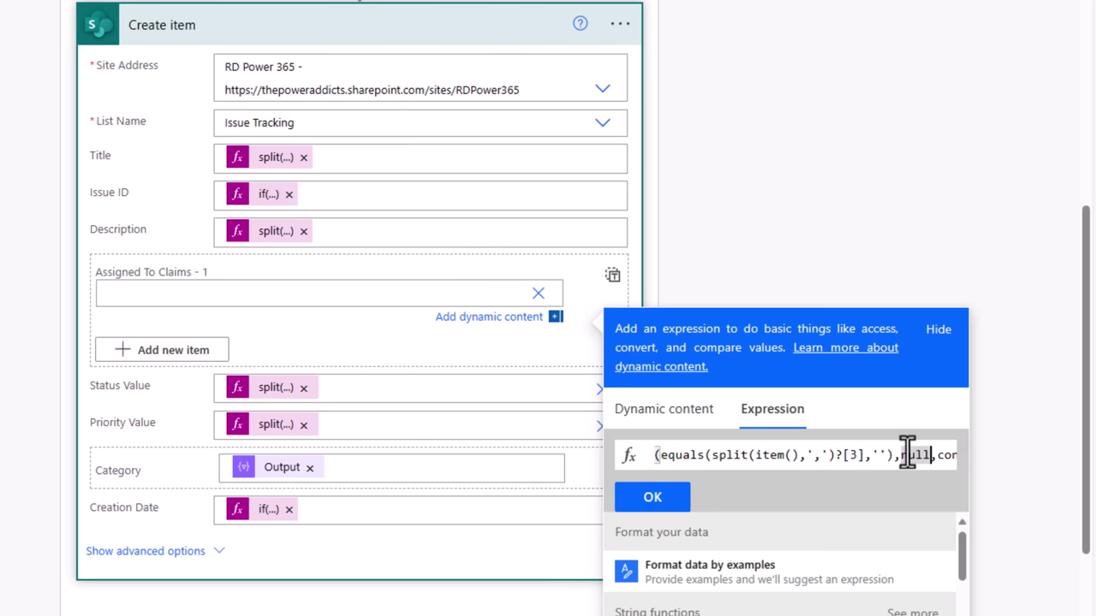